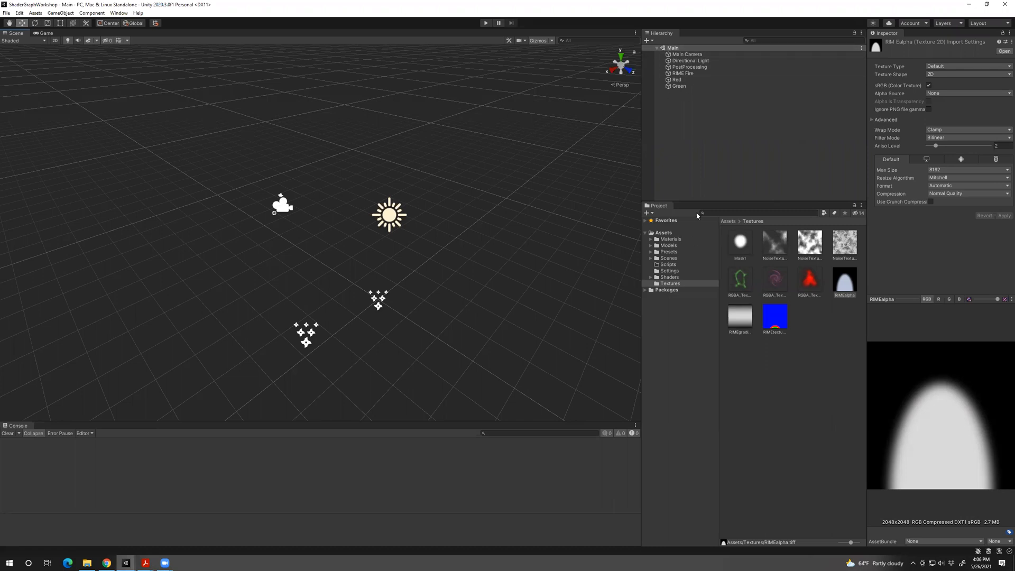
Open the Starter scene from the Scenes folder and add a Quad 3D object, keeping its default name.
click(682, 258)
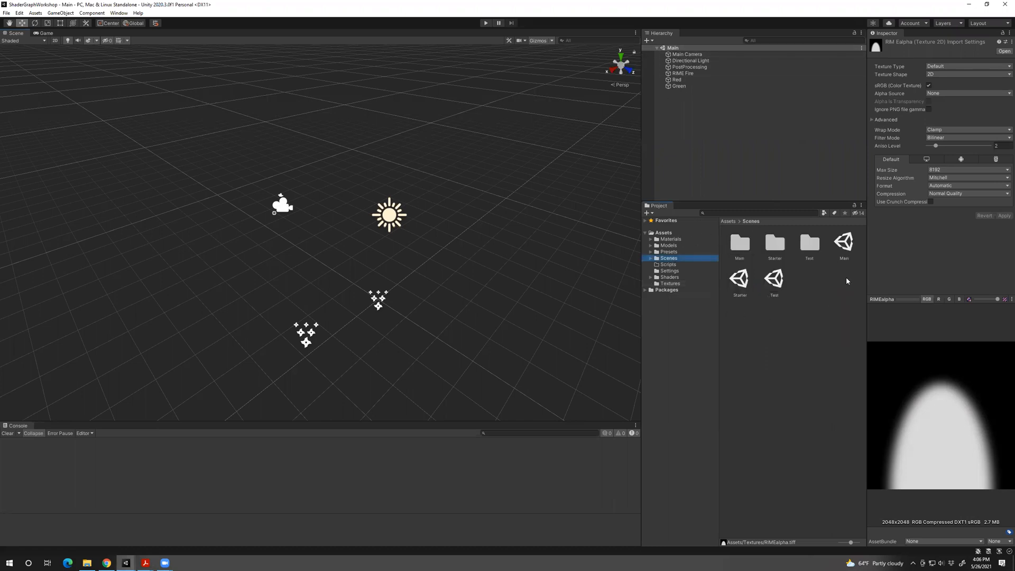
double_click(738, 280)
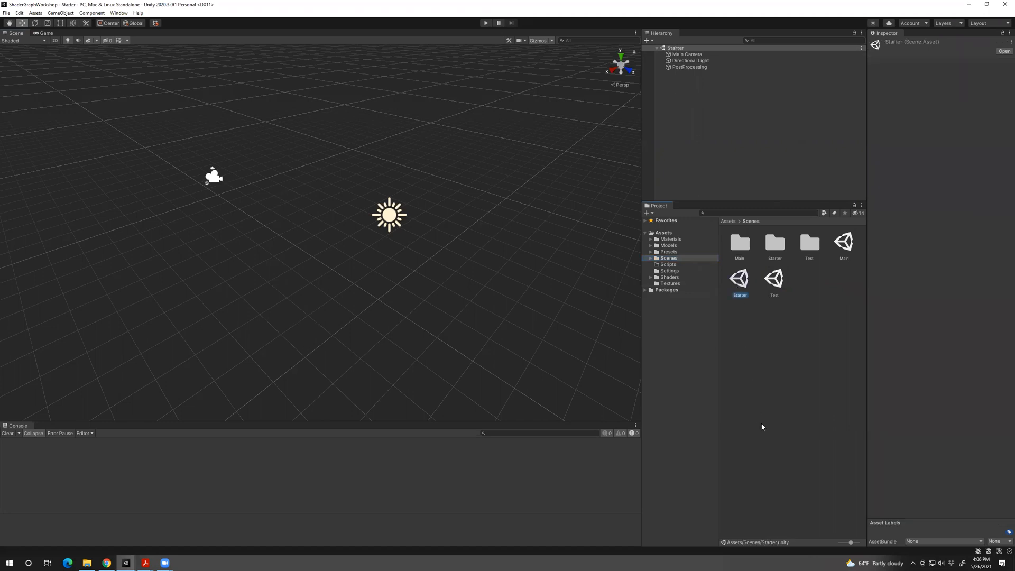
right_click(682, 96)
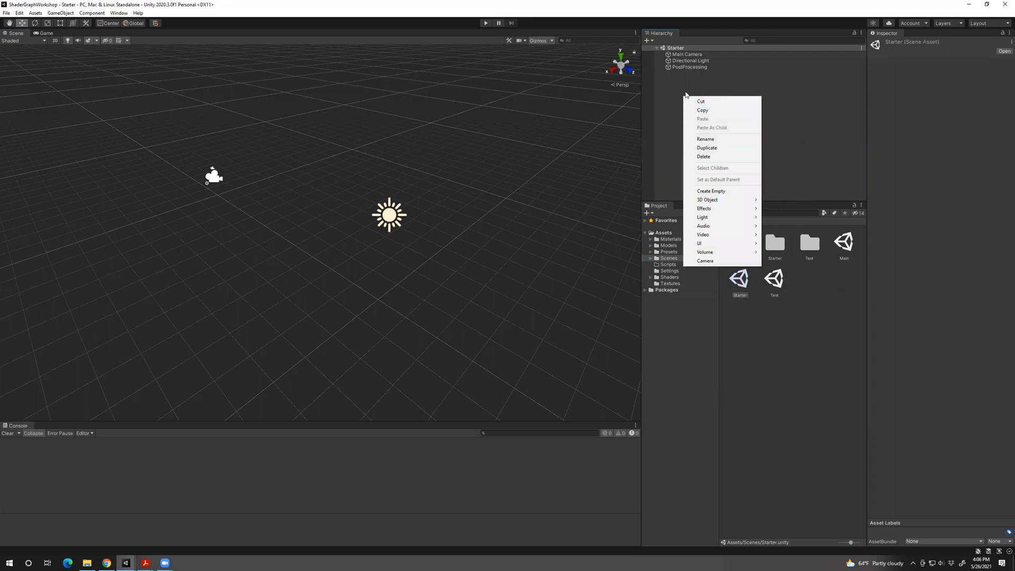
mouse_move(719, 200)
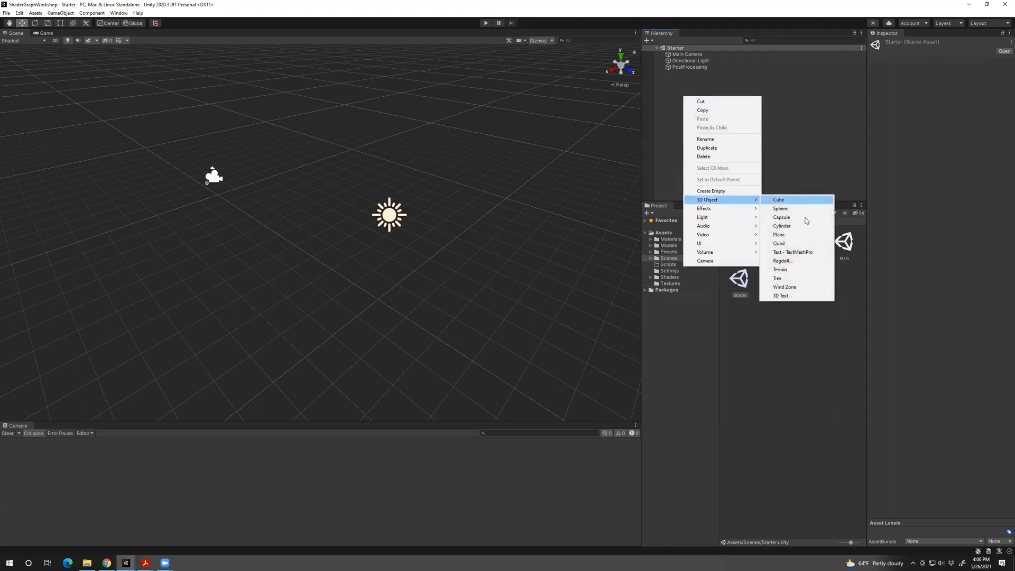
click(778, 243)
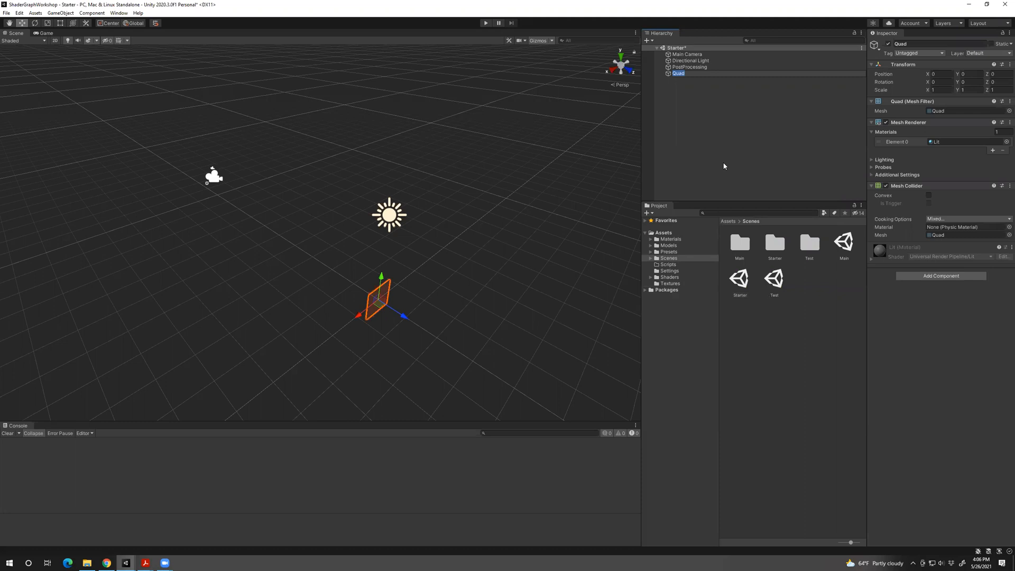
key(Return)
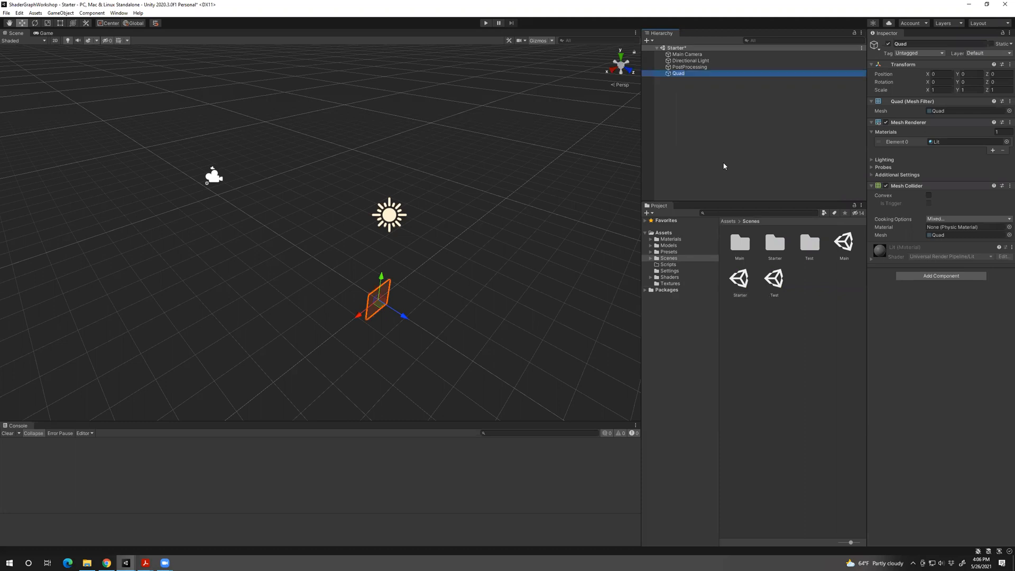
Examine the quad from several angles in the scene and from the main camera's viewpoint.
middle_drag(316, 279, 402, 169)
alt+drag(370, 247, 529, 248)
alt+drag(255, 252, 390, 249)
middle_drag(390, 249, 571, 253)
alt+drag(571, 254, 307, 262)
click(307, 263)
middle_drag(254, 270, 544, 266)
alt+drag(447, 241, 415, 302)
middle_drag(415, 301, 236, 279)
alt+drag(236, 279, 264, 145)
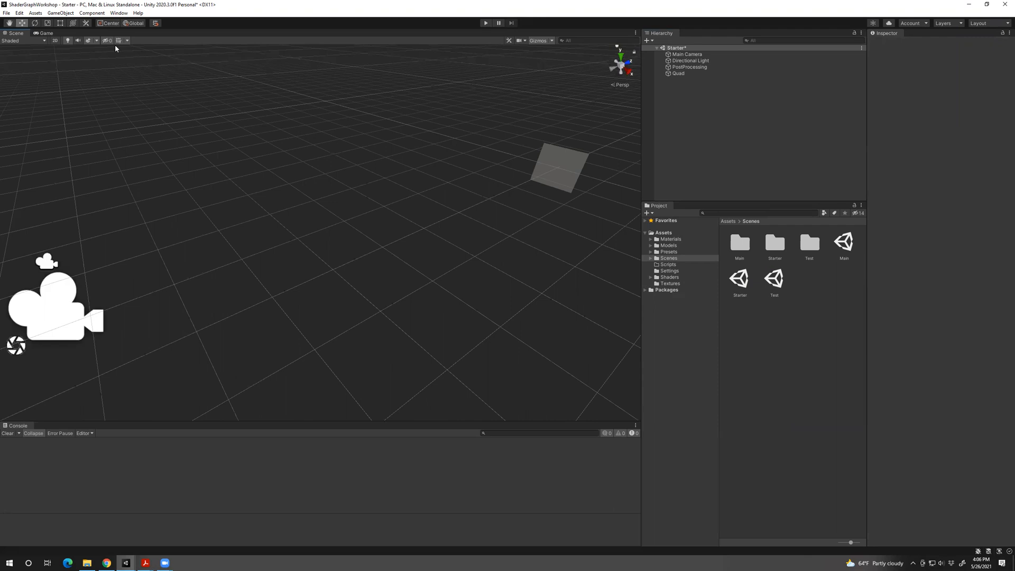
click(45, 34)
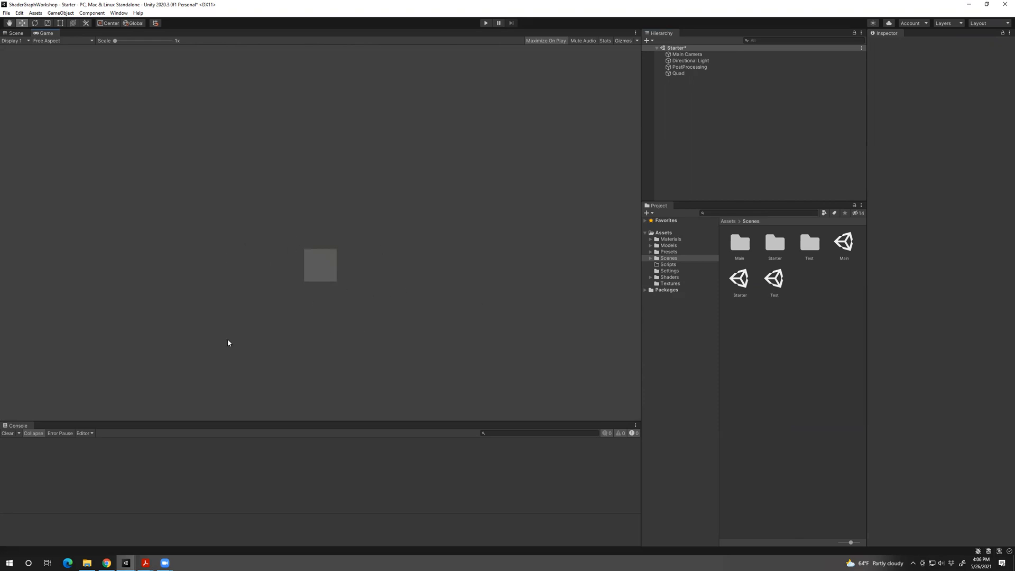
click(15, 33)
middle_drag(489, 205, 359, 250)
scroll(352, 290, up, 5)
mouse_move(320, 307)
right_down()
mouse_move(338, 296)
mouse_move(310, 317)
right_up()
middle_drag(310, 317, 358, 300)
scroll(354, 298, up, 3)
scroll(354, 299, down, 1)
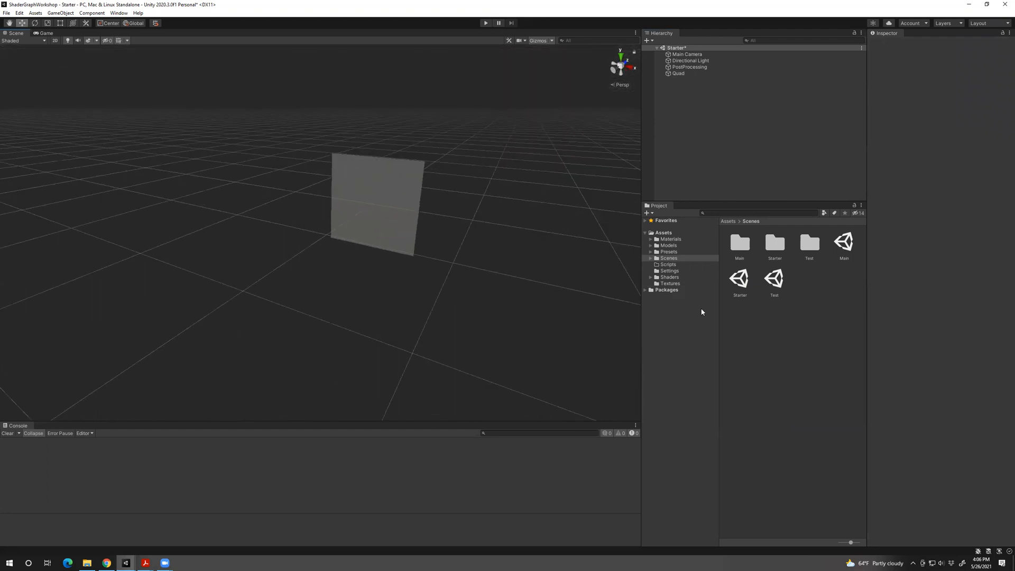
Create a material named Fire in the Materials folder and apply it to the Quad.
click(670, 239)
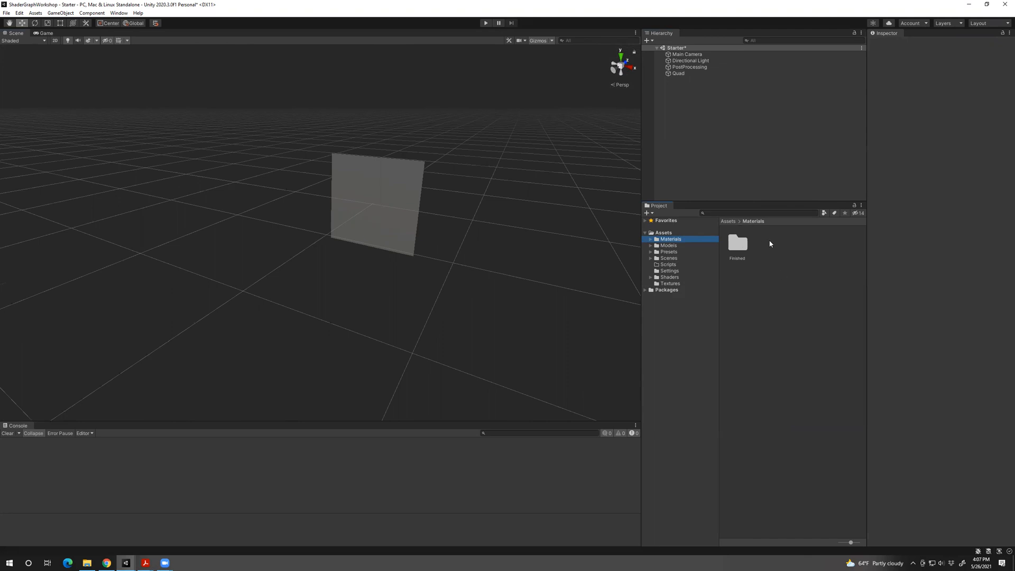
right_click(784, 250)
mouse_move(814, 256)
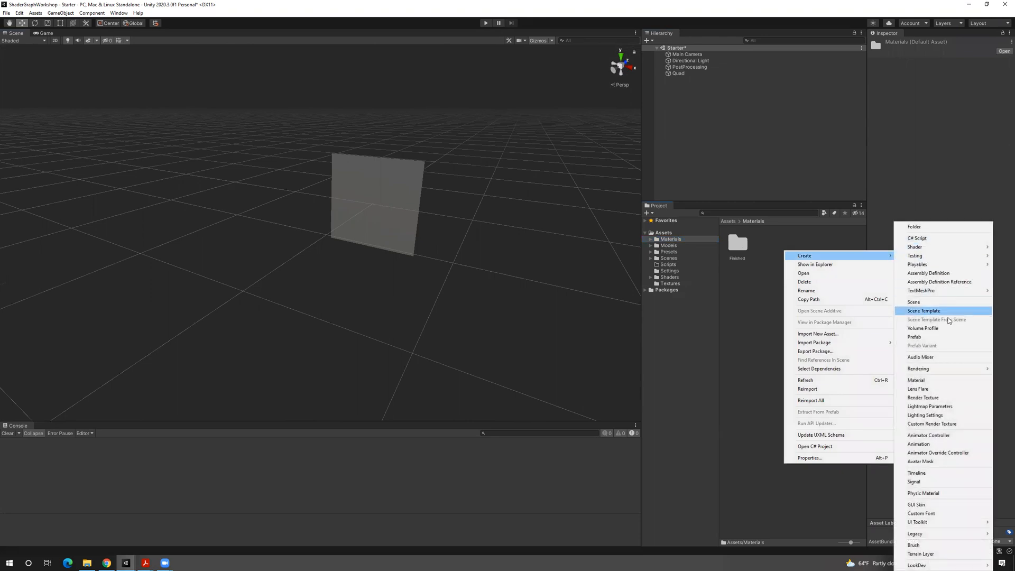
click(935, 380)
text(Firew)
key(BackSpace)
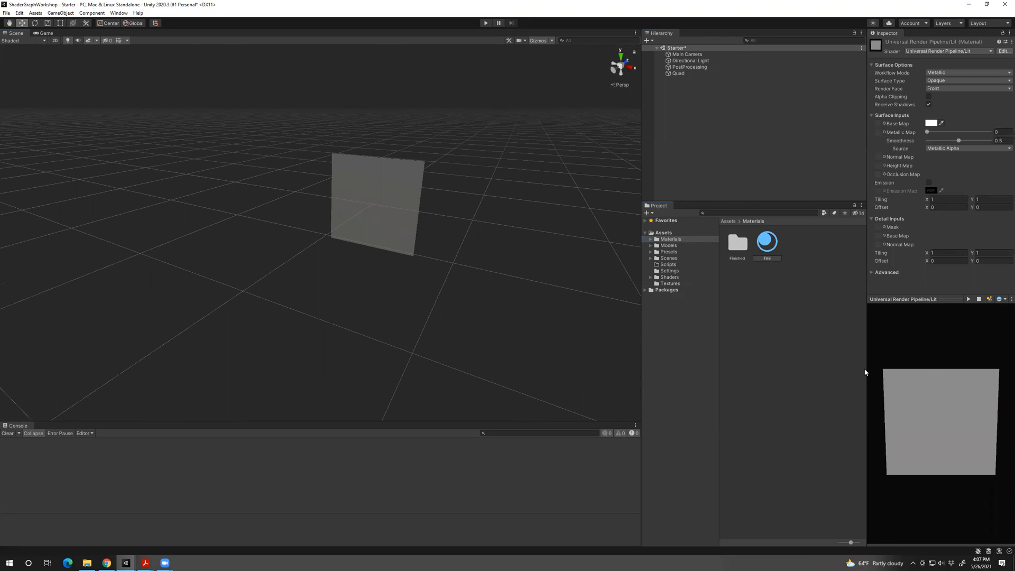
key(Return)
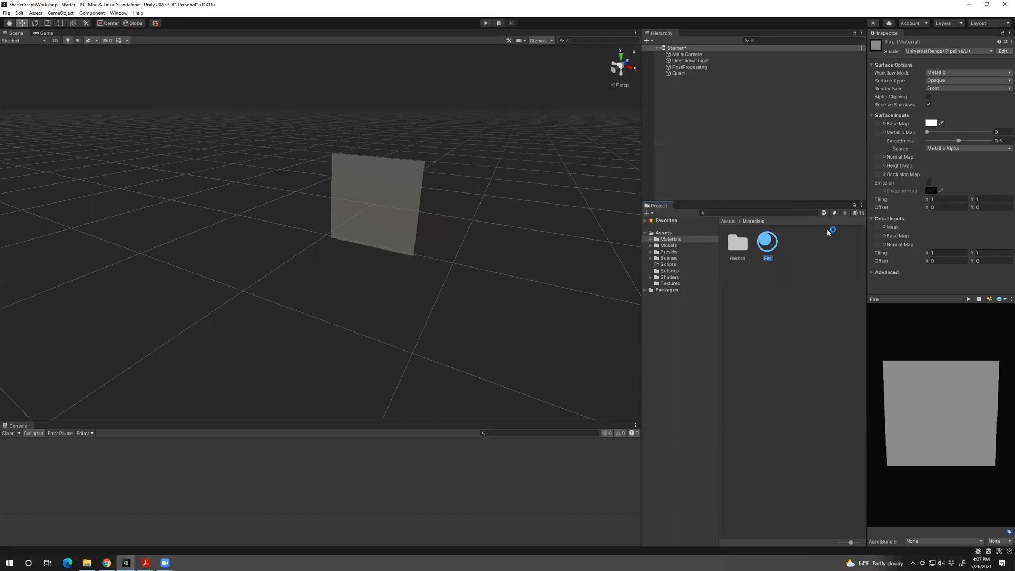
click(799, 262)
drag(769, 244, 678, 73)
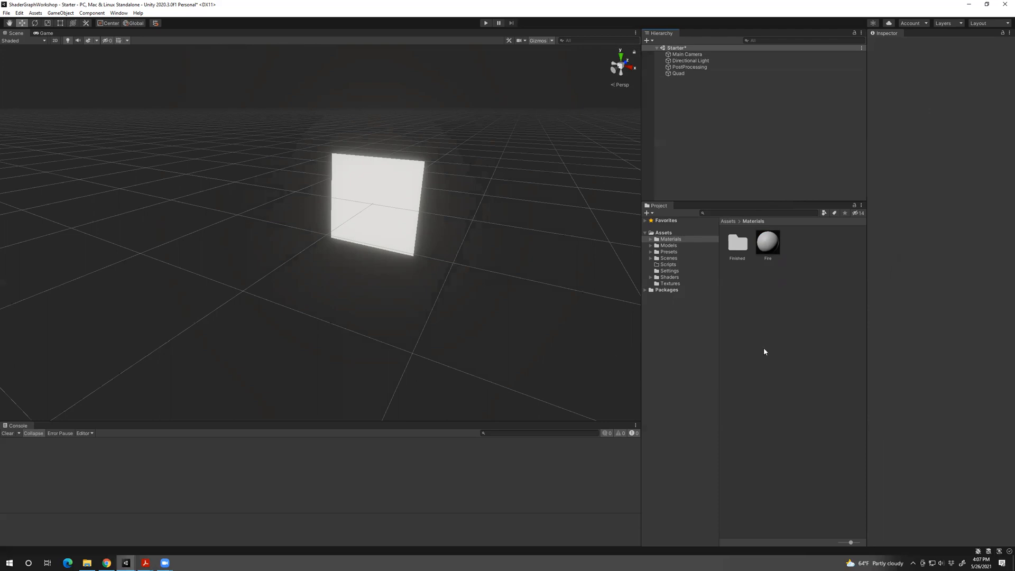
Create a Universal Render Pipeline Unlit Shader Graph named Fire in the Shaders folder.
click(673, 277)
right_click(780, 252)
mouse_move(810, 253)
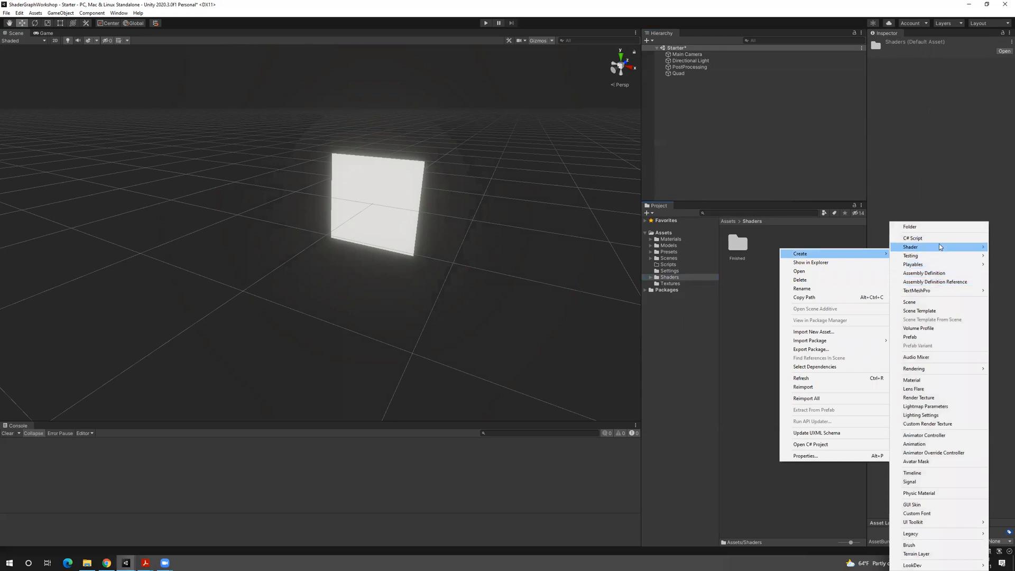
mouse_move(938, 245)
mouse_move(826, 314)
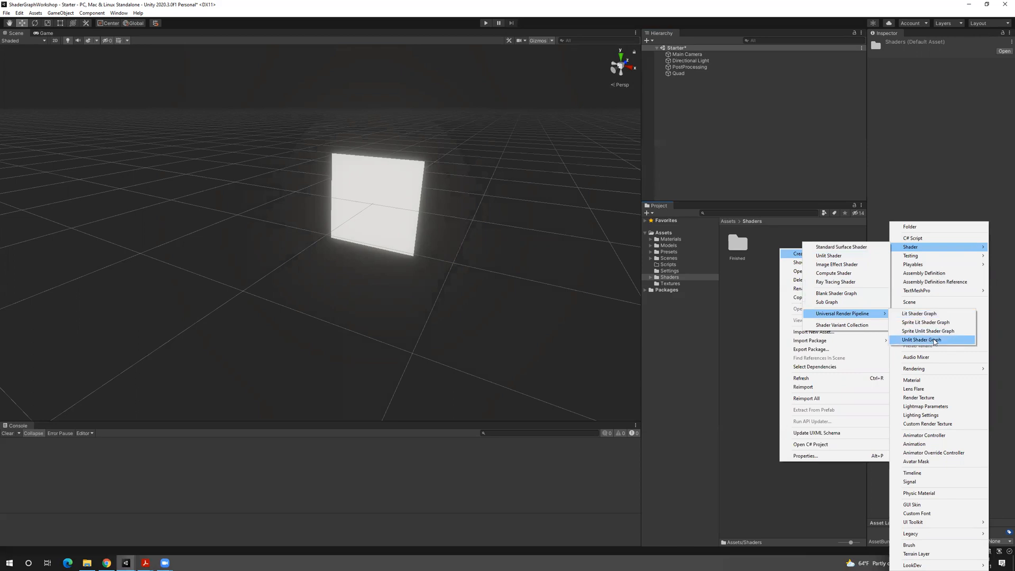
click(923, 339)
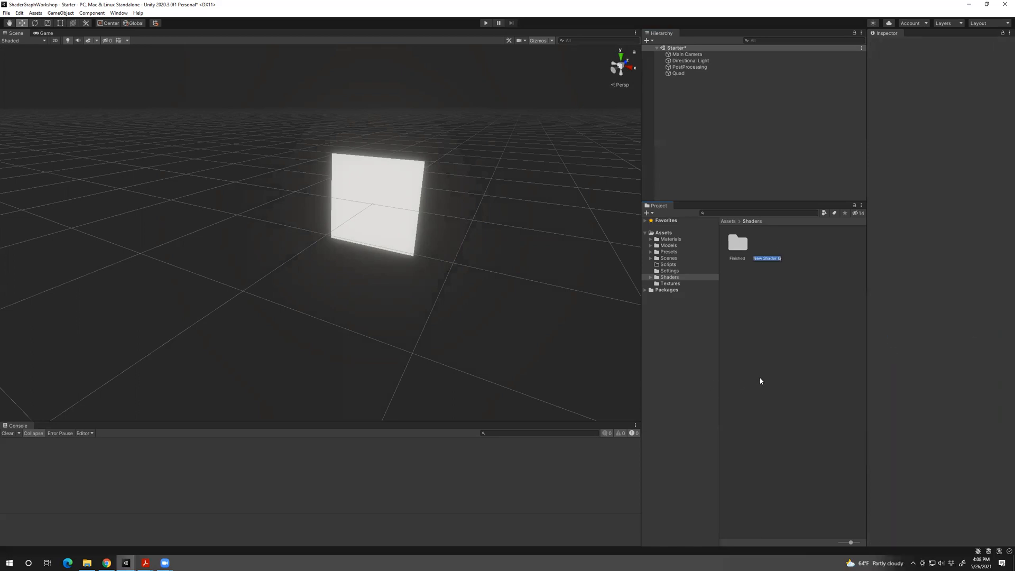
text(Fire)
key(Return)
click(766, 323)
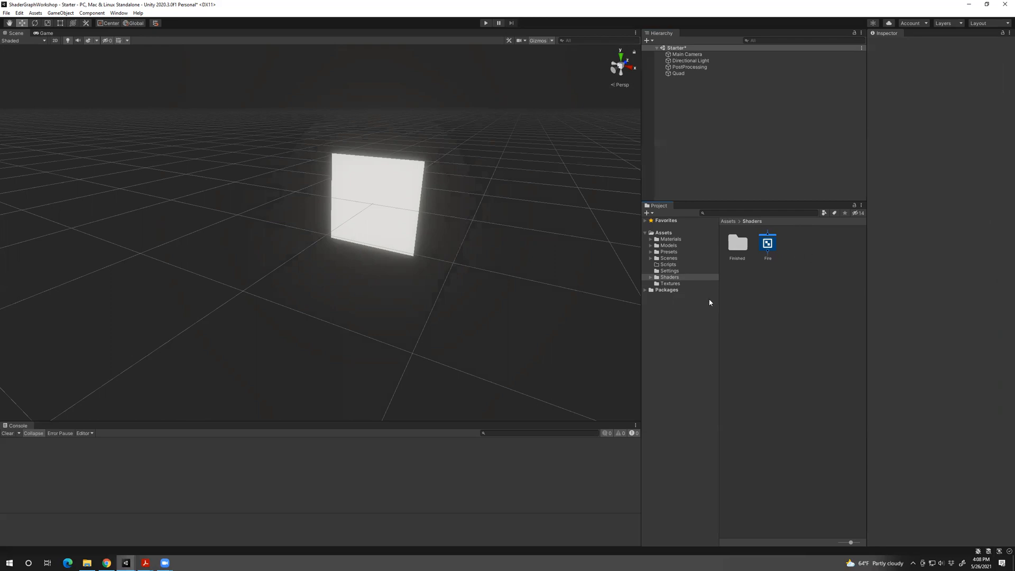
Assign the Shader Graphs/Fire shader to the Fire material in the Materials folder.
click(671, 240)
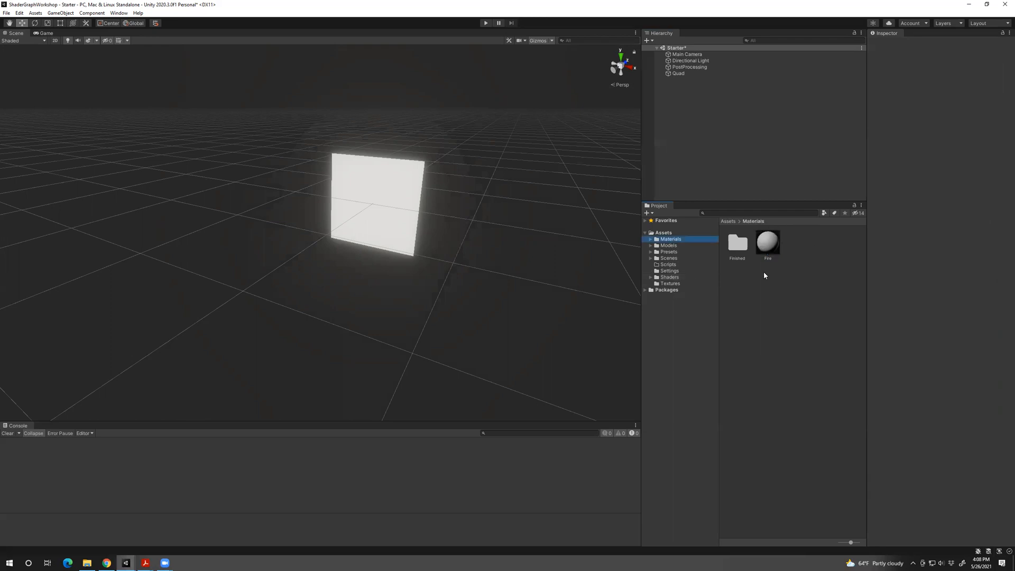
click(775, 249)
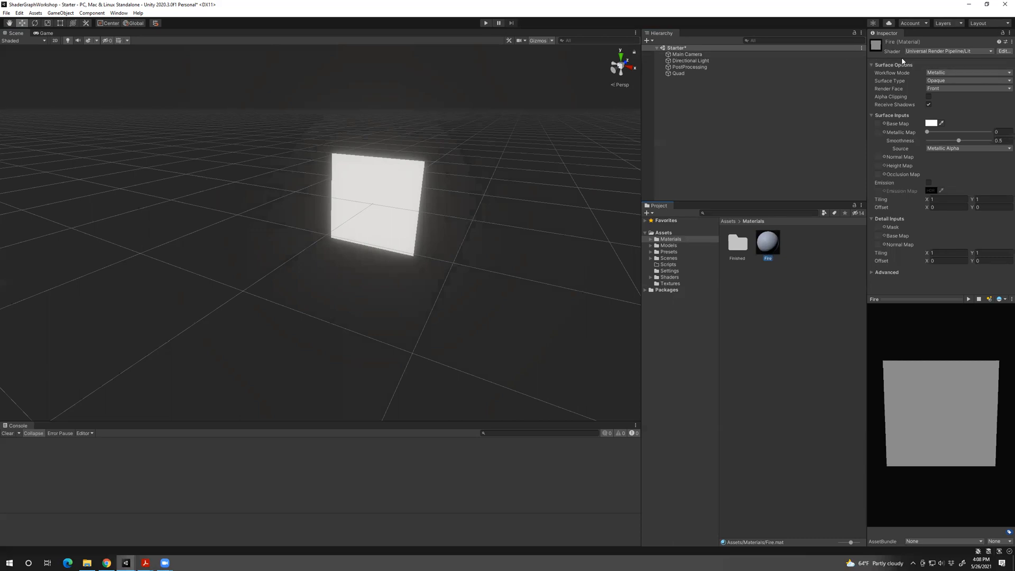
click(941, 52)
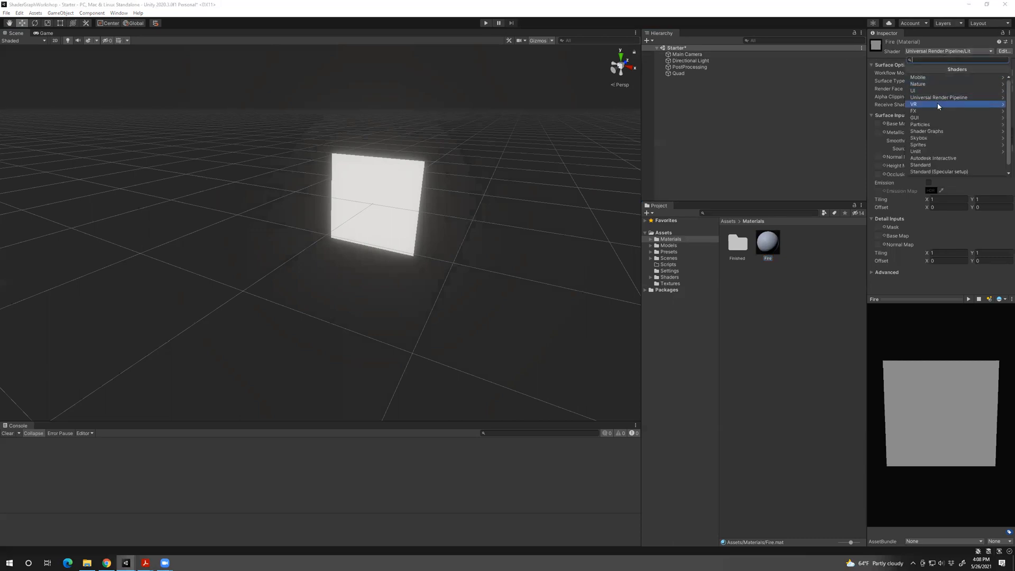
click(947, 136)
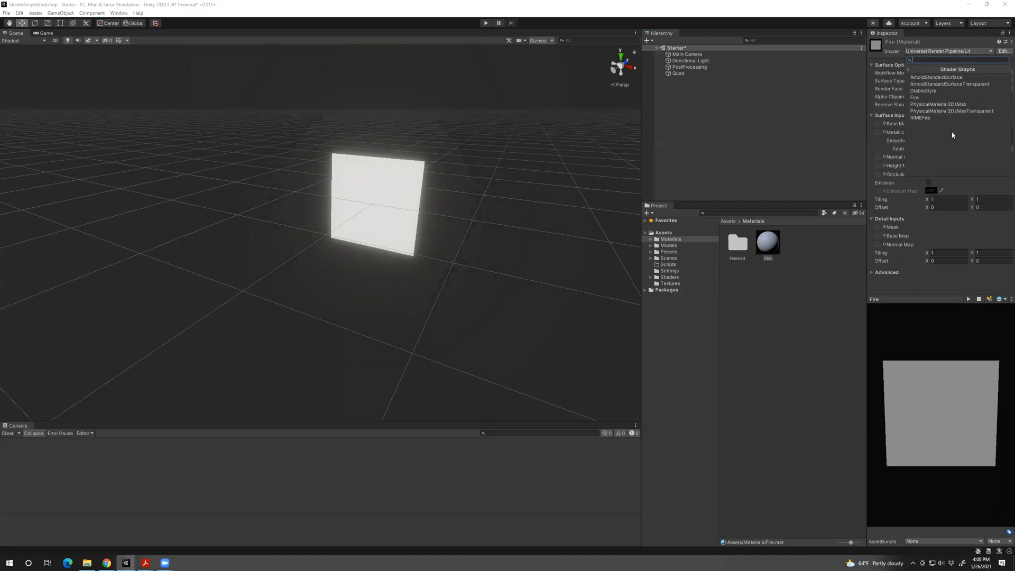
click(913, 97)
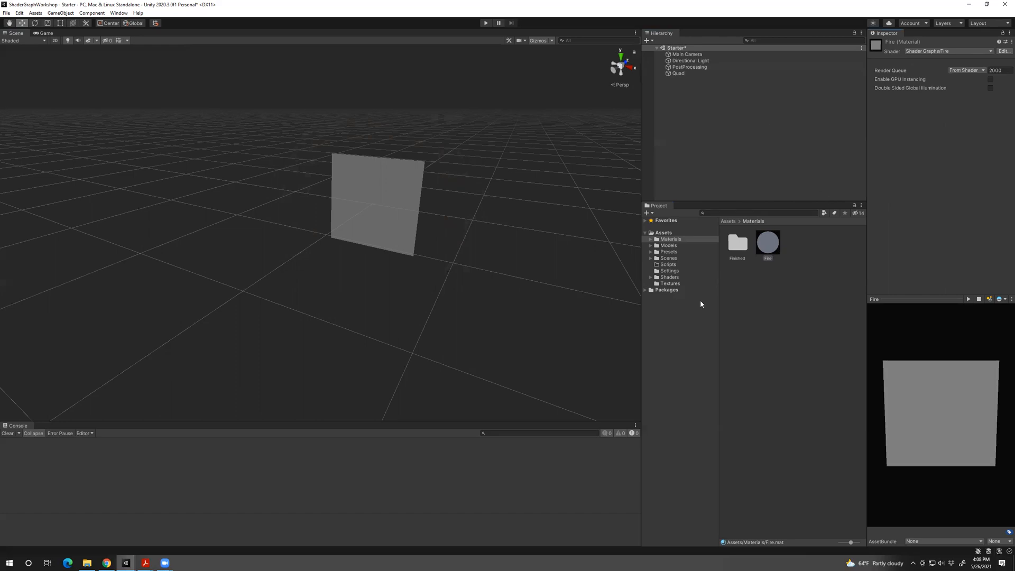
Open the Fire shader graph from the Shaders folder and move the Vertex block slightly farther above the Fragment block.
click(670, 276)
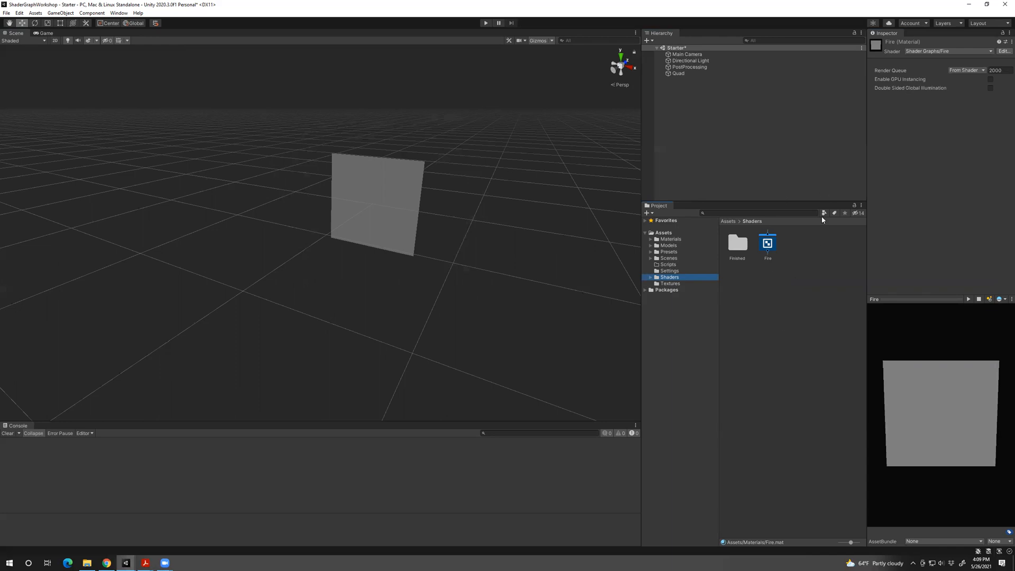
double_click(769, 244)
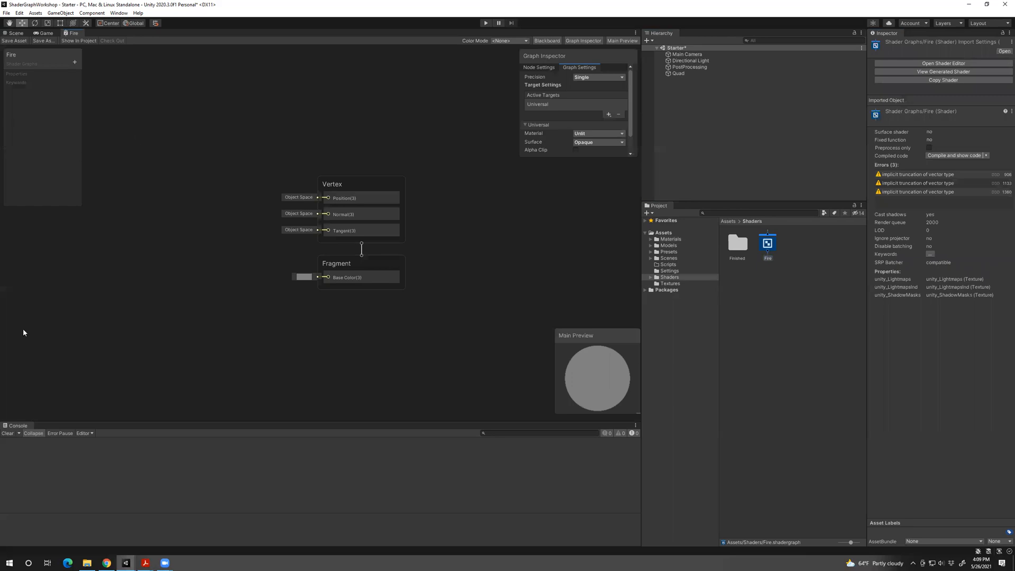
middle_drag(208, 362, 326, 359)
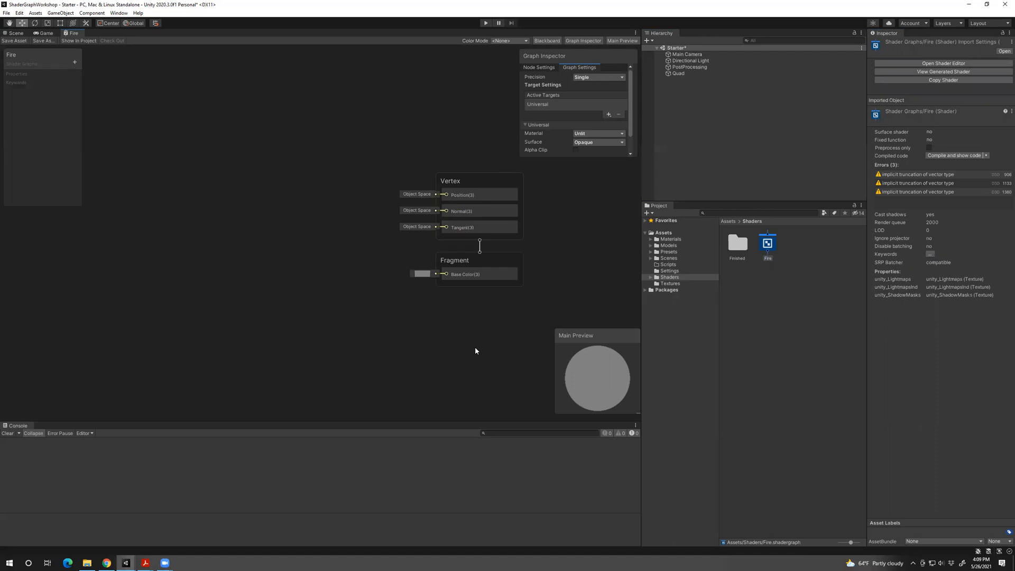
drag(471, 205, 444, 172)
drag(429, 172, 477, 174)
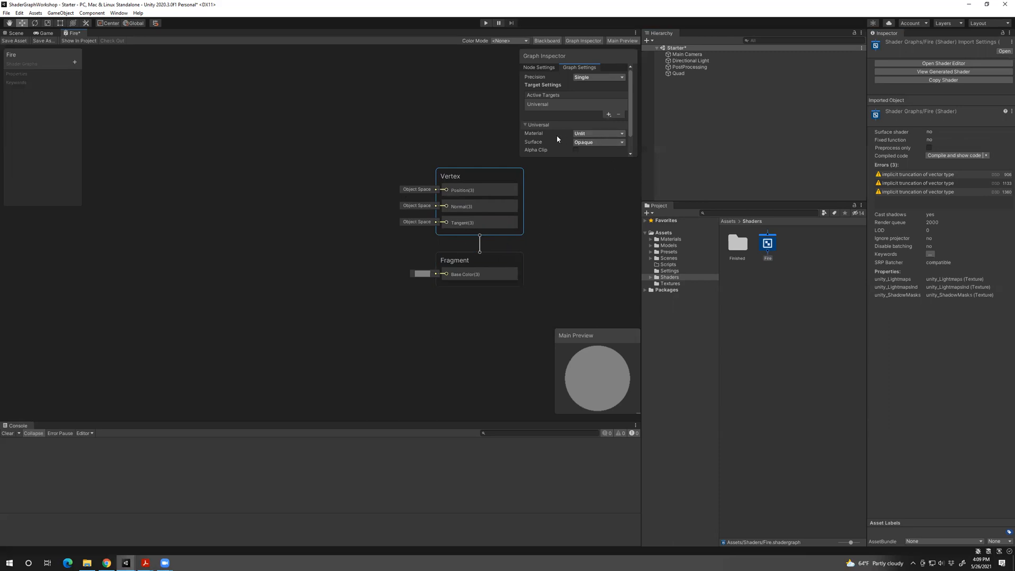
Set the graph's Surface type to Transparent and save the Fire shader asset.
scroll(551, 130, down, 1)
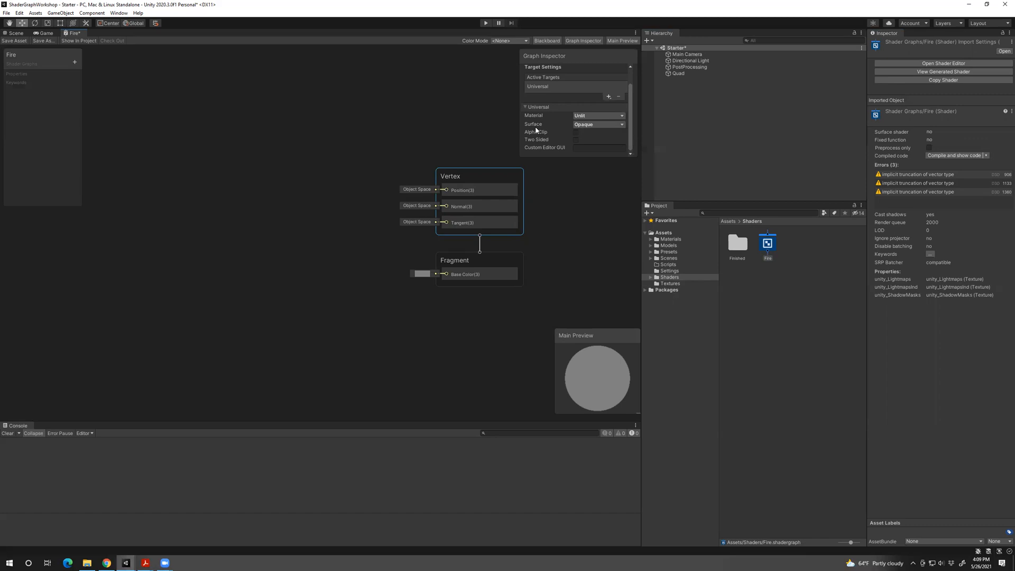
click(590, 128)
click(588, 140)
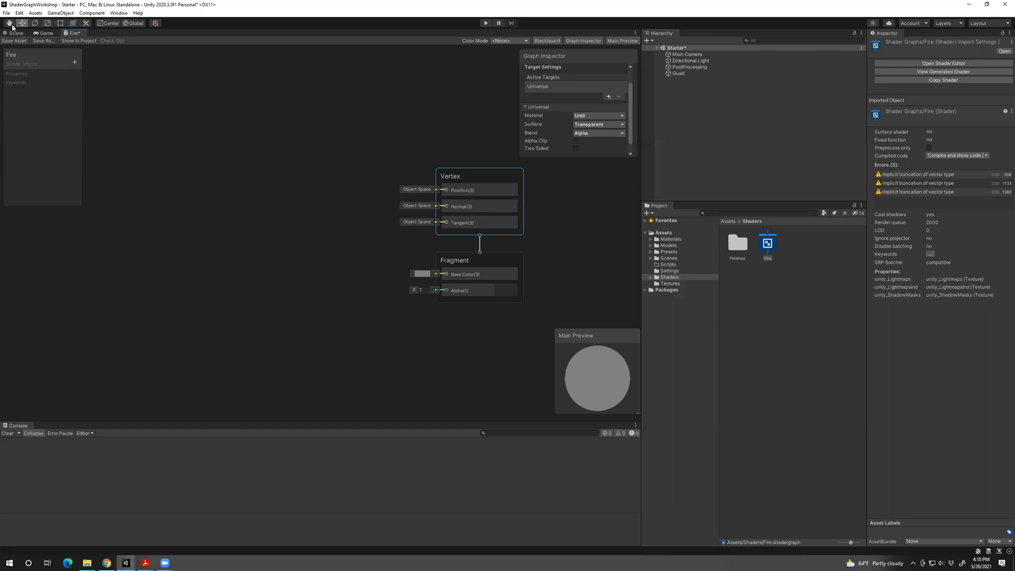
click(9, 41)
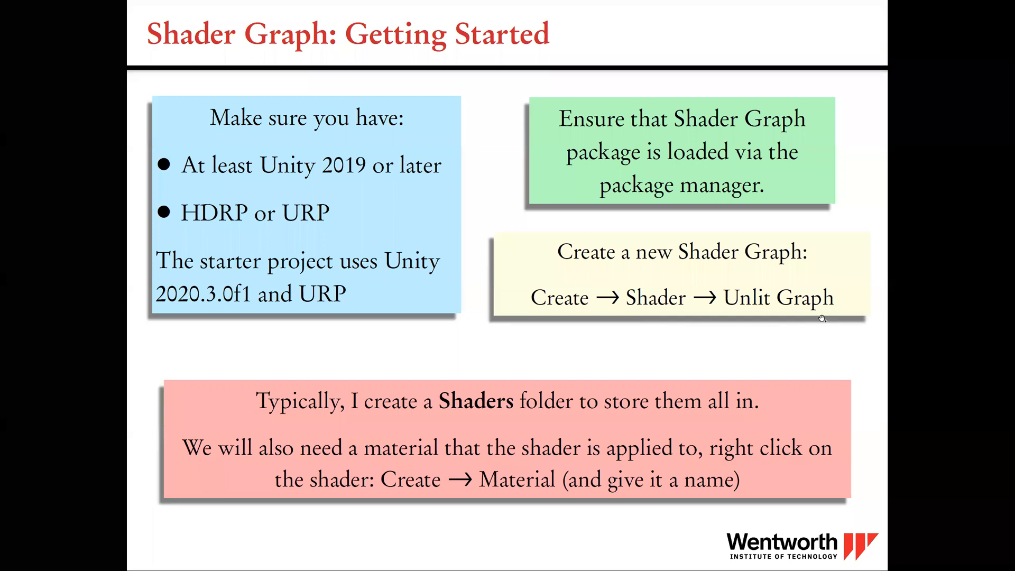
click(816, 315)
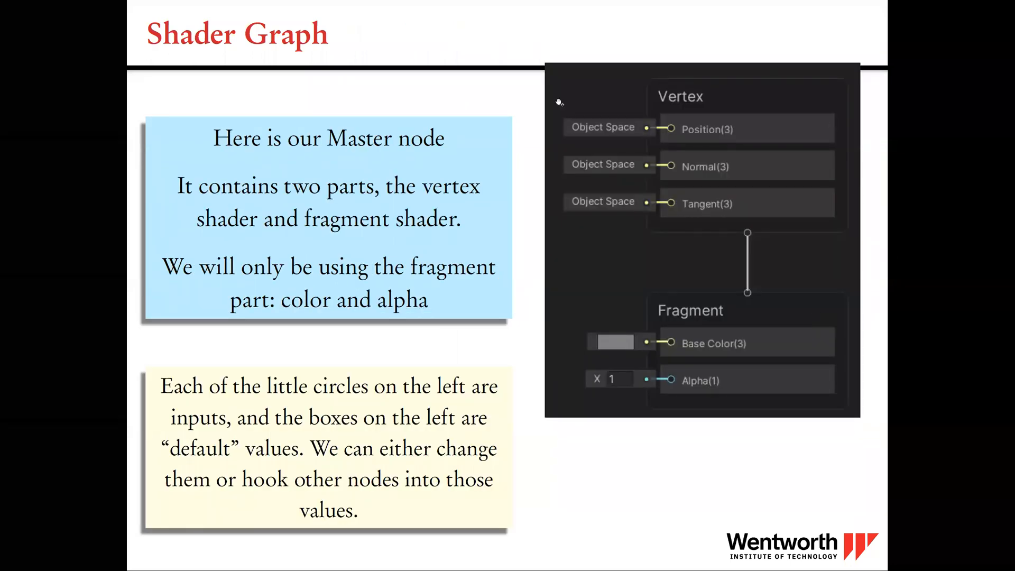
click(578, 380)
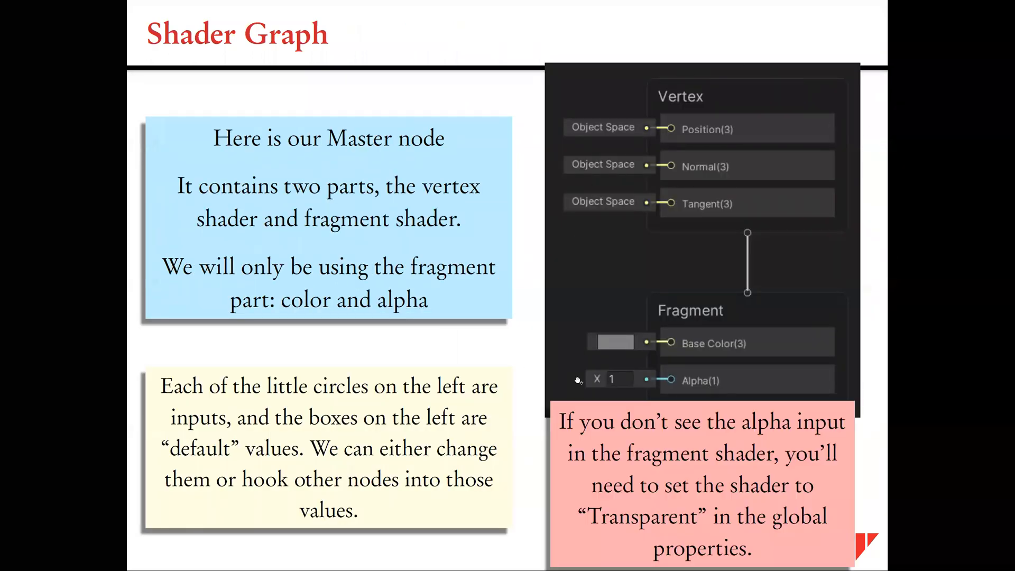
click(809, 391)
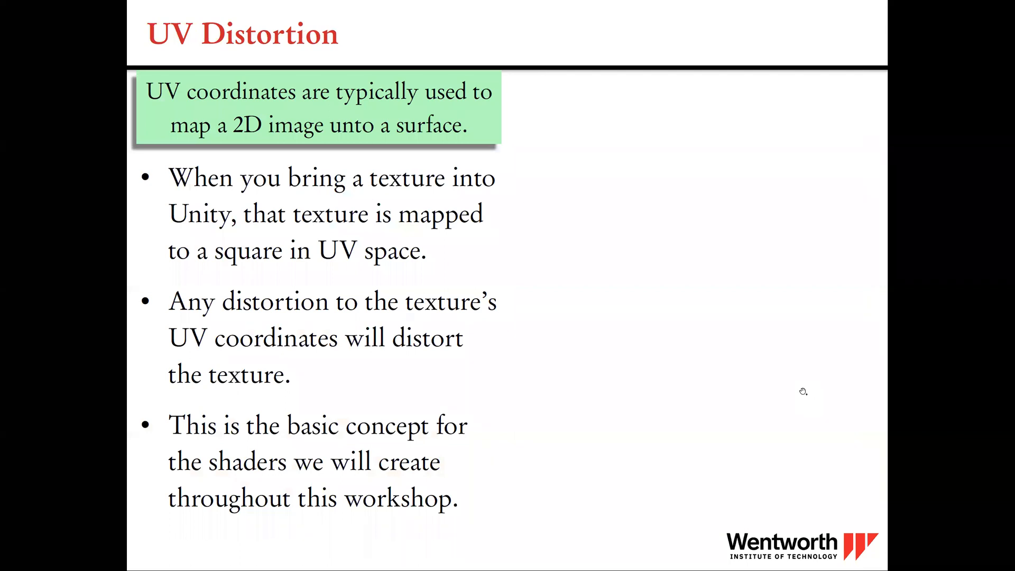
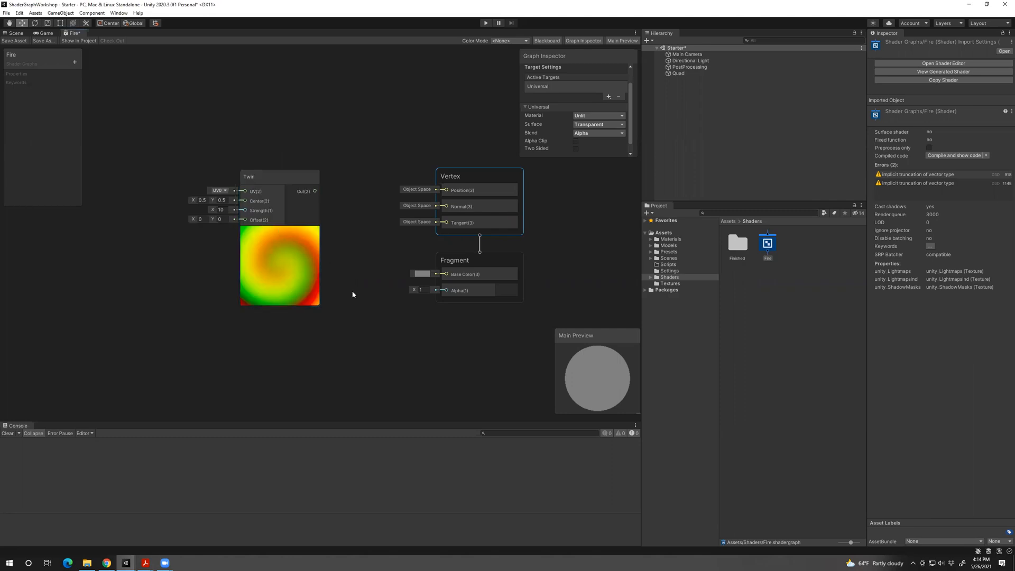
Move the Twirl node farther left of the Vertex and Fragment blocks in the graph.
drag(276, 227, 204, 202)
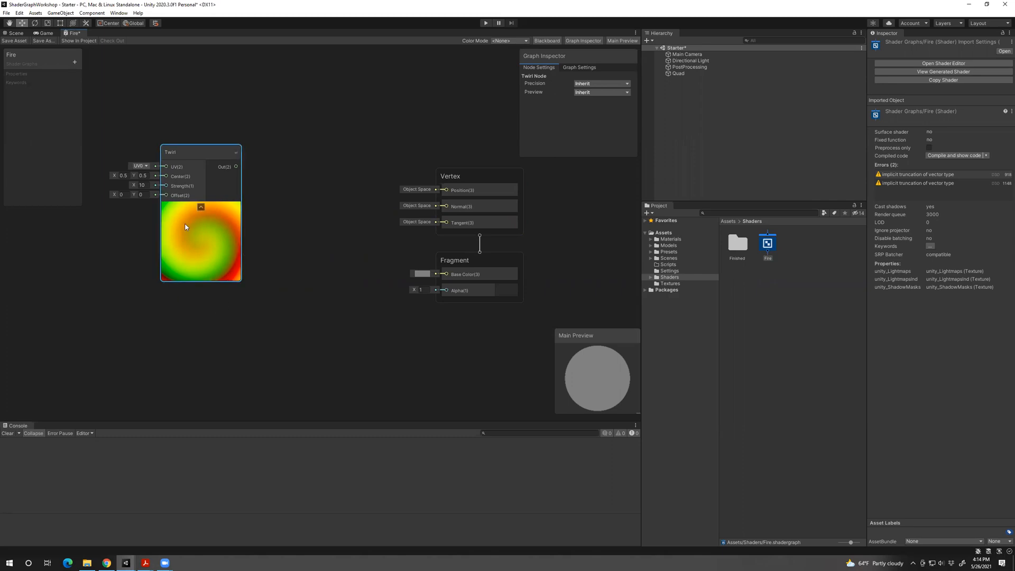
Add a Sample Texture 2D node between the Twirl node and the Vertex and Fragment blocks.
drag(190, 152, 147, 215)
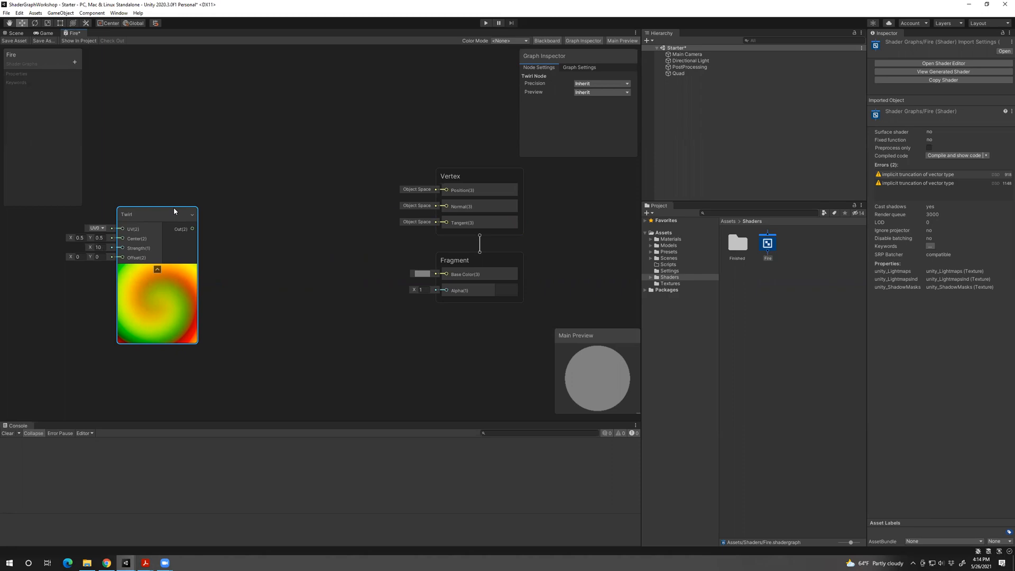
right_click(256, 197)
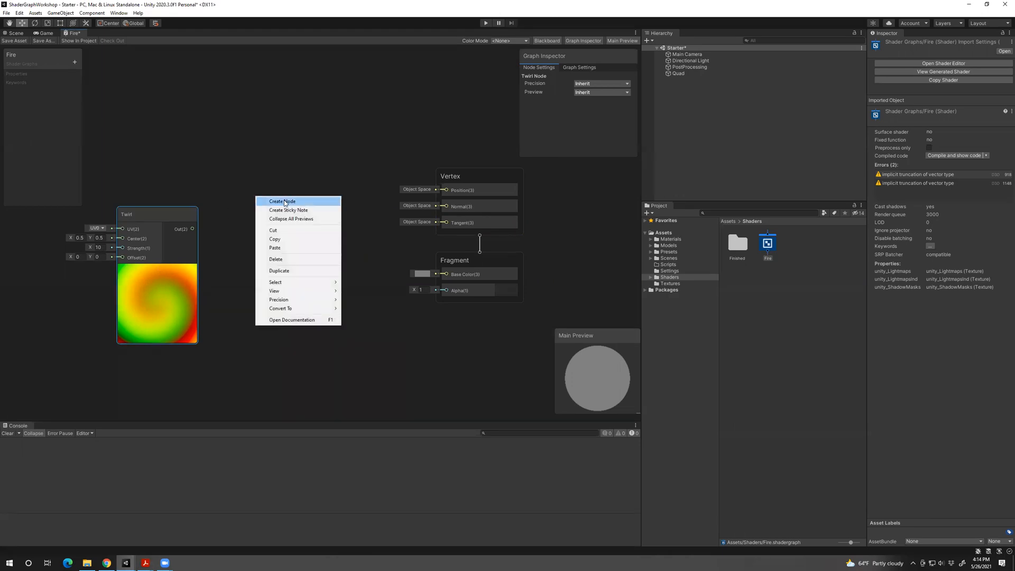
click(286, 201)
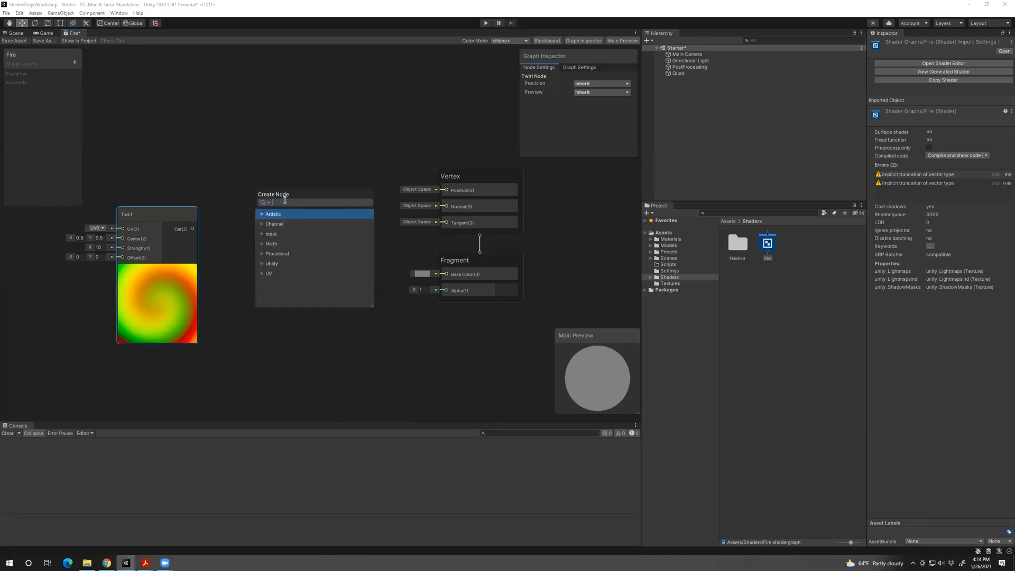
text(texture)
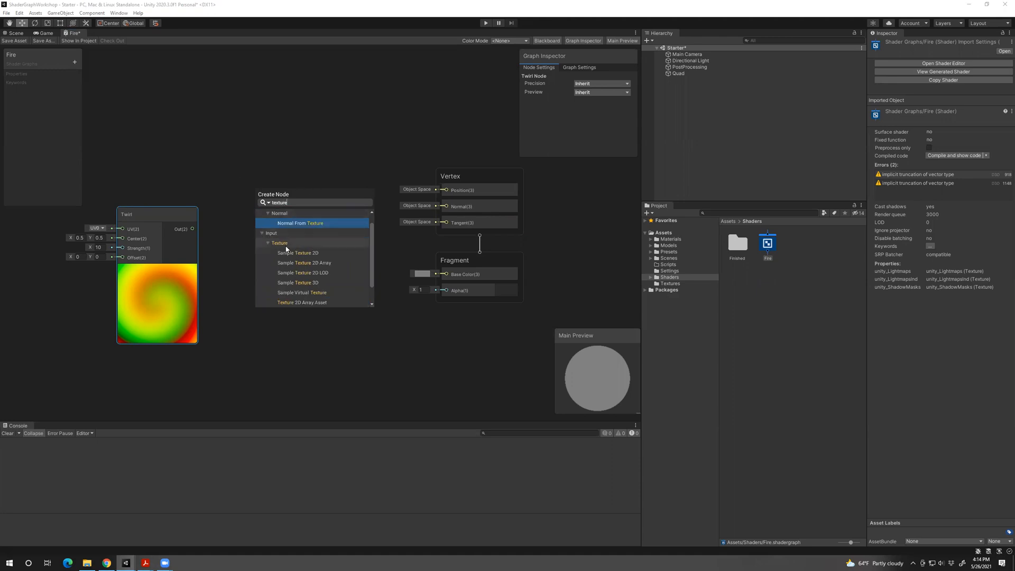
scroll(315, 255, down, 1)
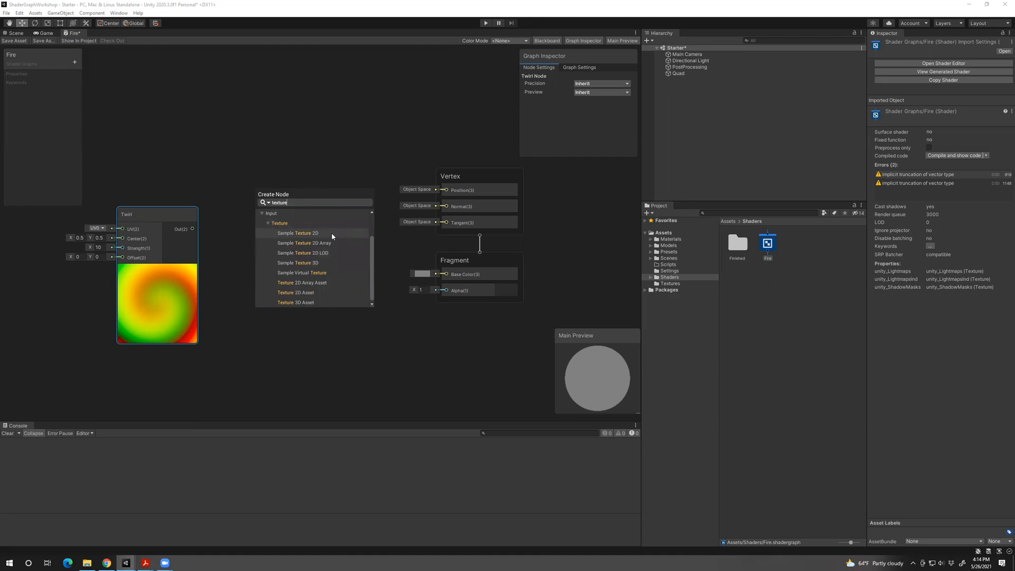
click(317, 233)
middle_drag(287, 165, 394, 133)
drag(264, 234, 208, 246)
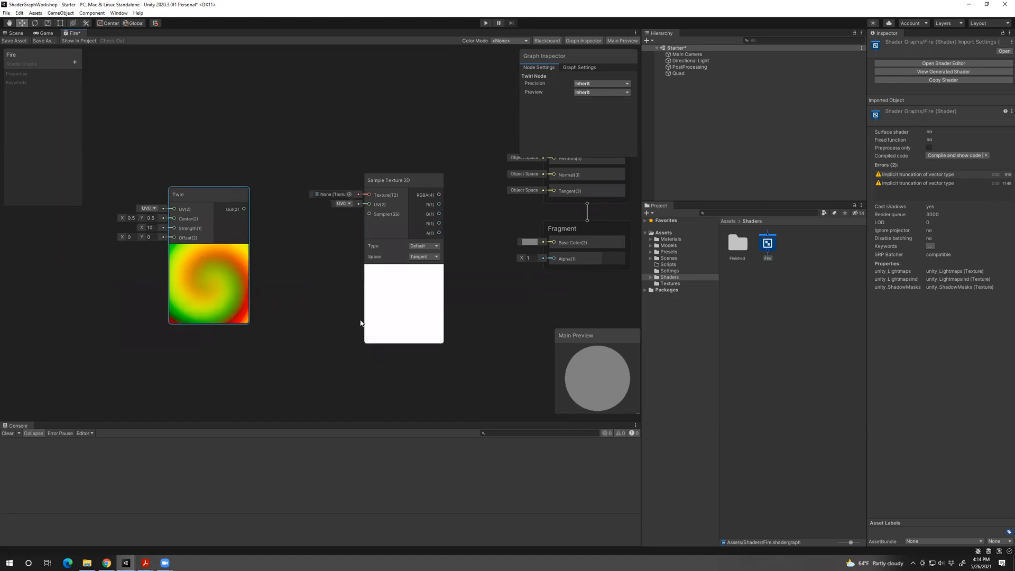
drag(394, 182, 361, 105)
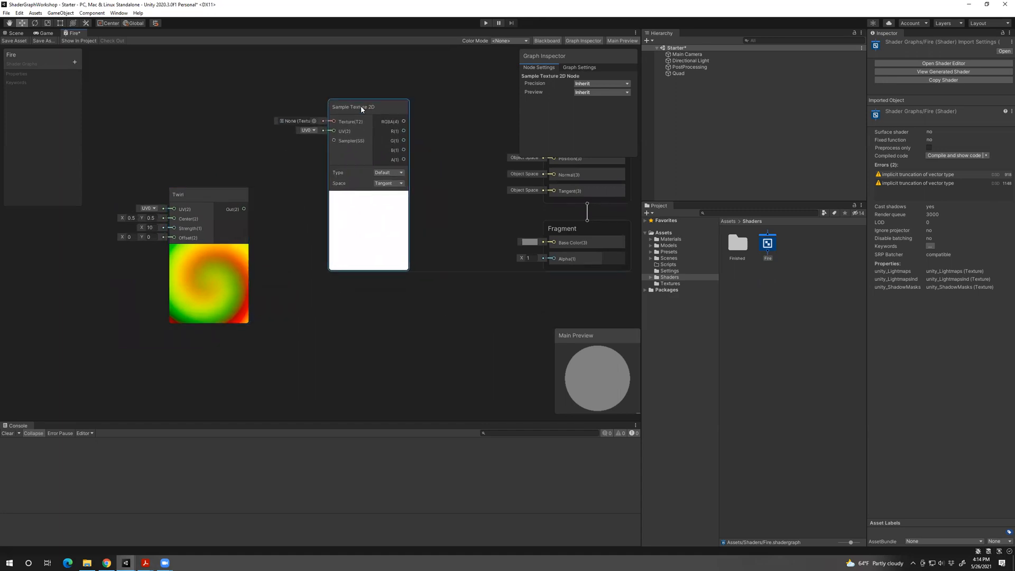
middle_drag(348, 119, 360, 138)
drag(360, 138, 400, 191)
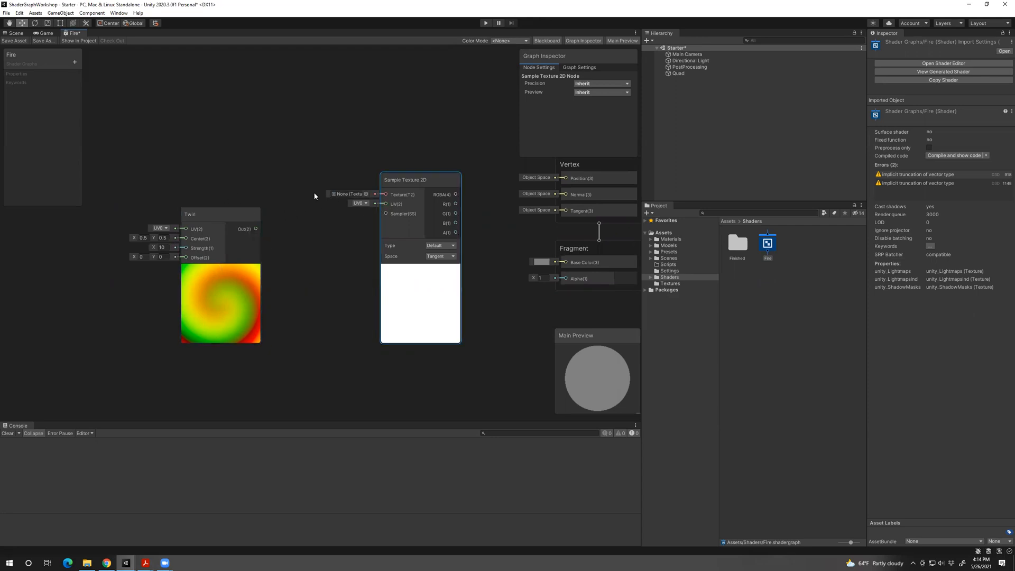
Assign RIMEtexture as the texture of the Sample Texture 2D node.
click(366, 195)
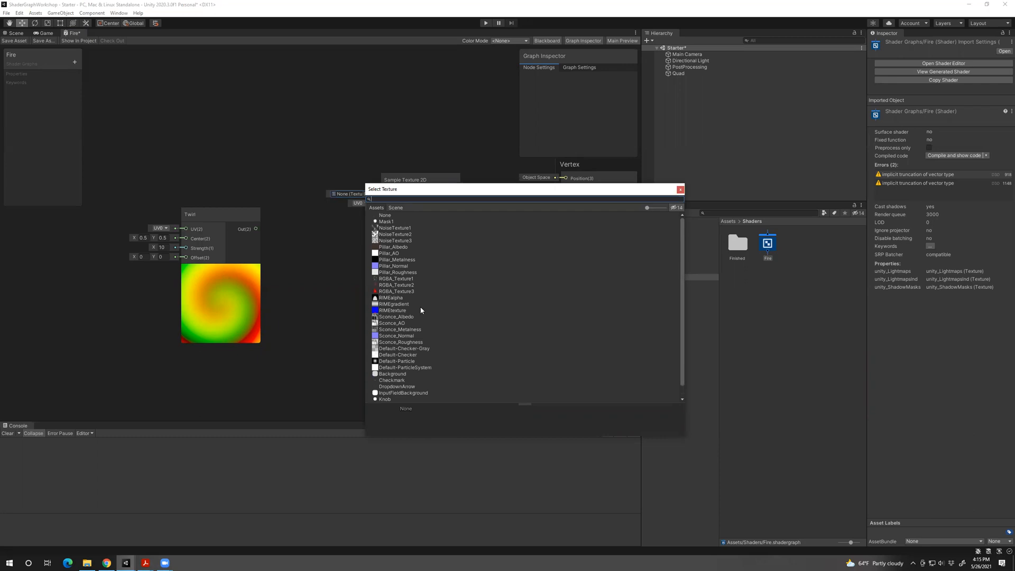
click(391, 311)
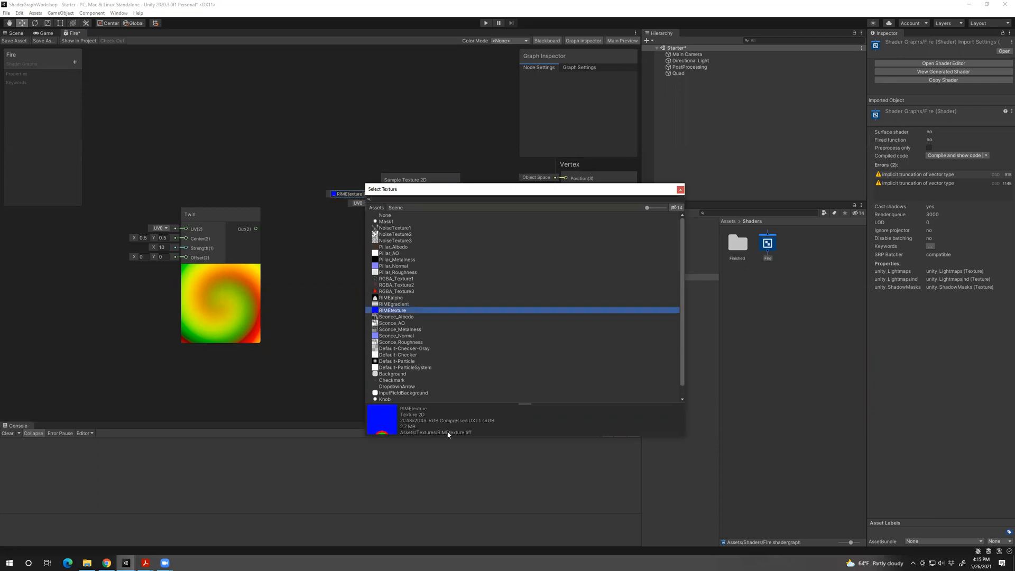
double_click(393, 311)
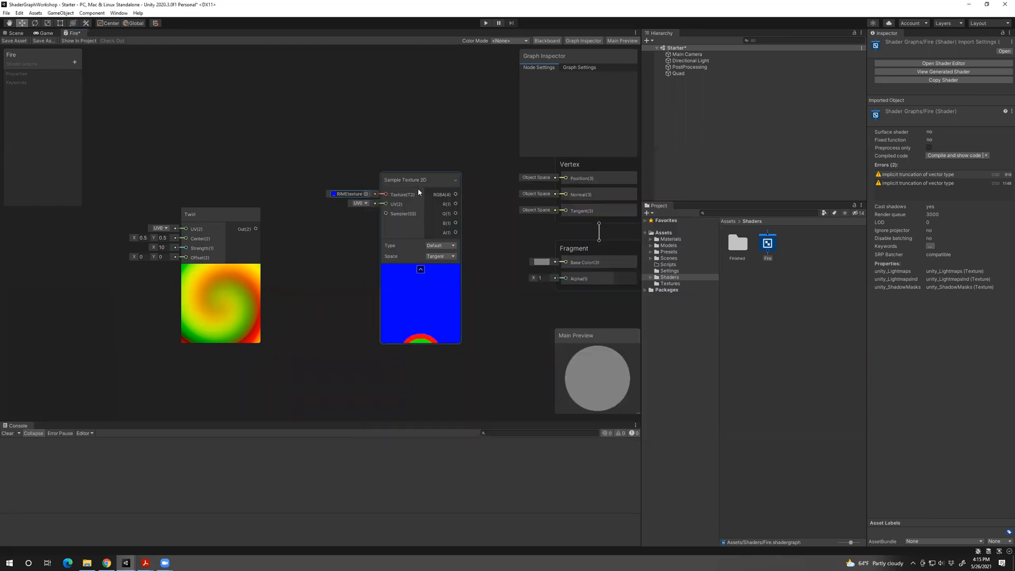
Connect Twirl's Out to the UV input of Sample Texture 2D and place Twirl slightly below and left of it.
drag(418, 182, 385, 153)
drag(226, 224, 349, 178)
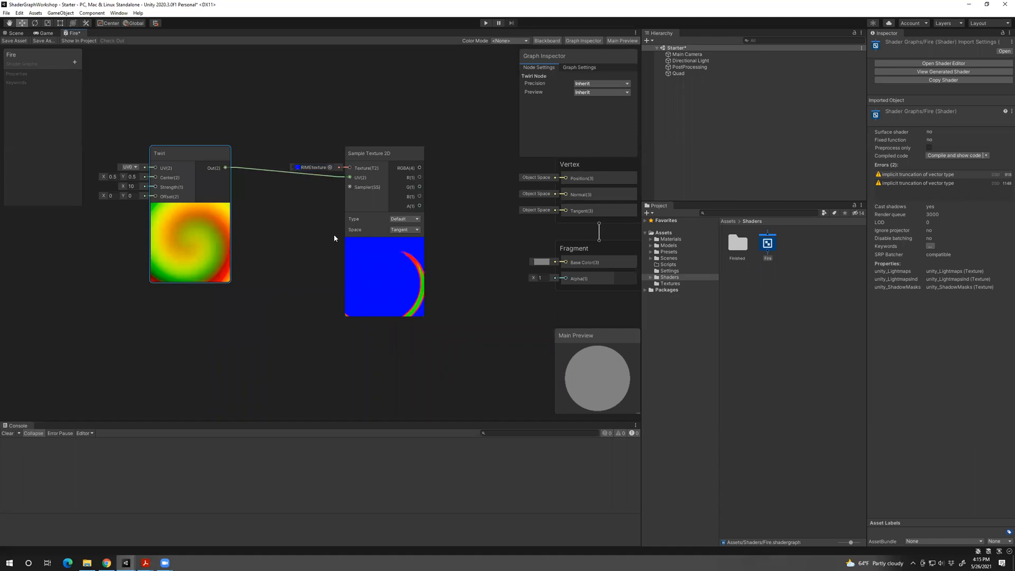
drag(199, 157, 235, 207)
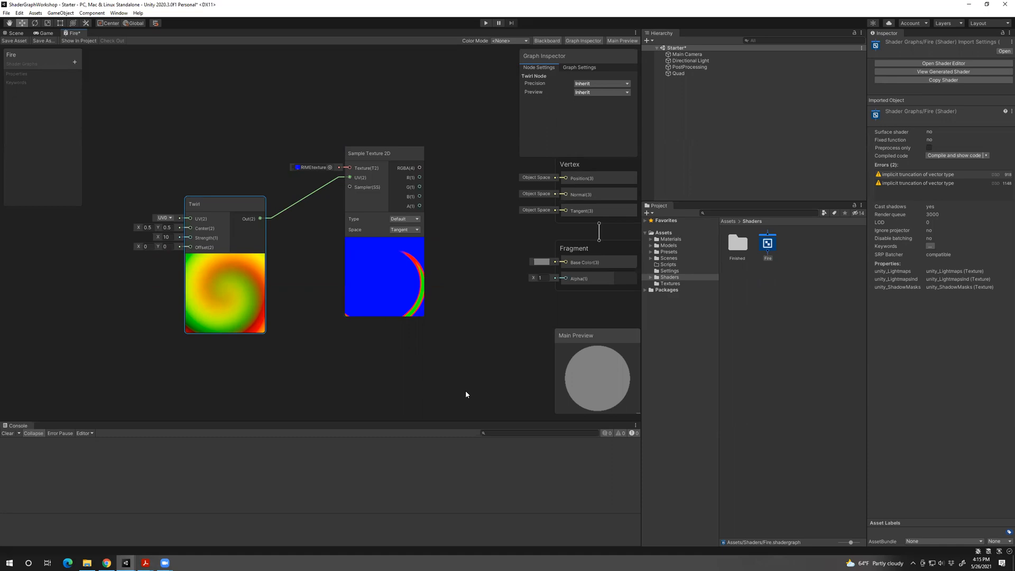
drag(140, 113, 270, 347)
drag(303, 98, 457, 363)
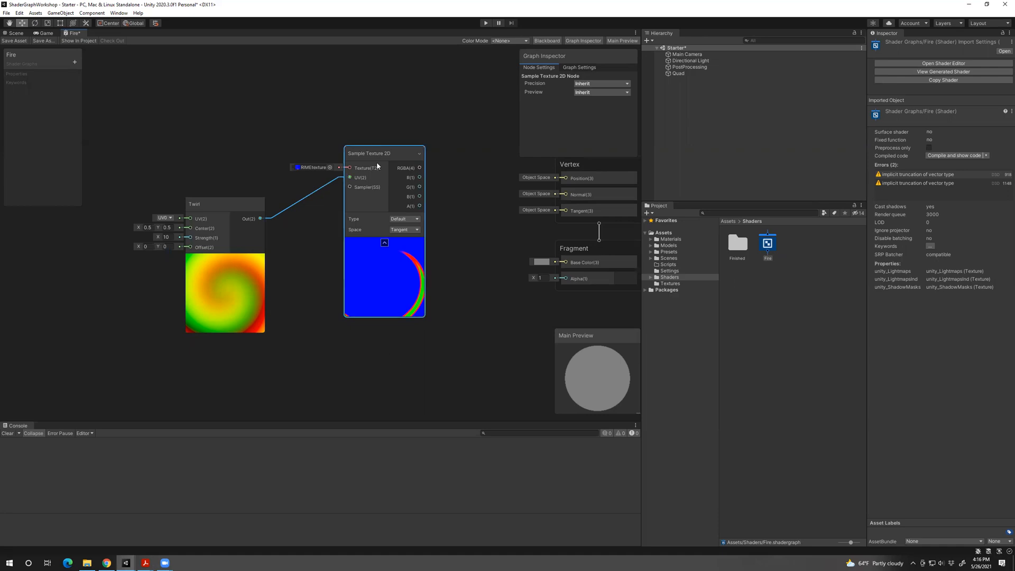
Delete the Twirl node and move Sample Texture 2D farther above and left of the Vertex and Fragment blocks.
drag(393, 156, 392, 85)
drag(246, 214, 256, 183)
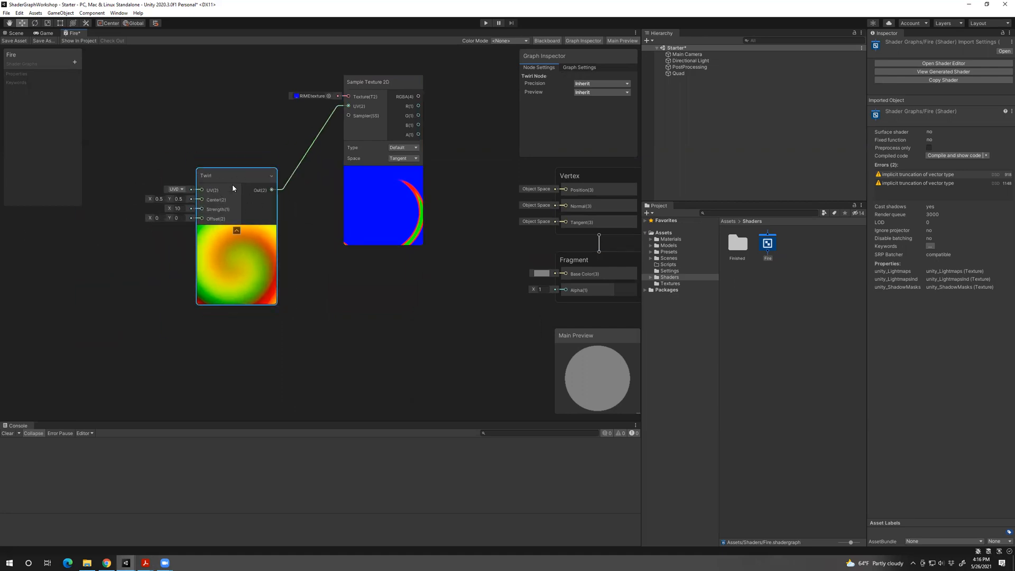
key(Delete)
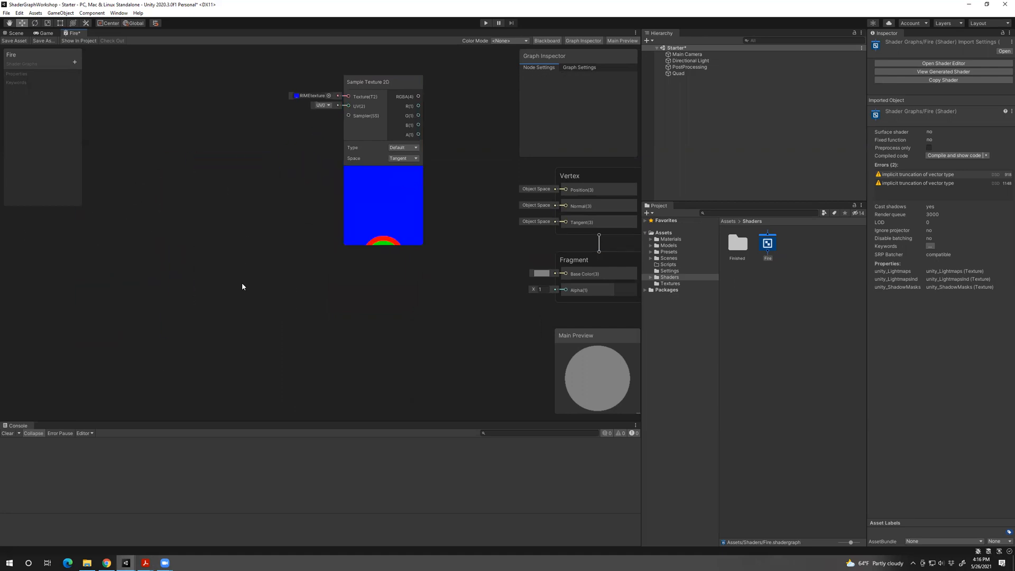
middle_drag(246, 308, 288, 294)
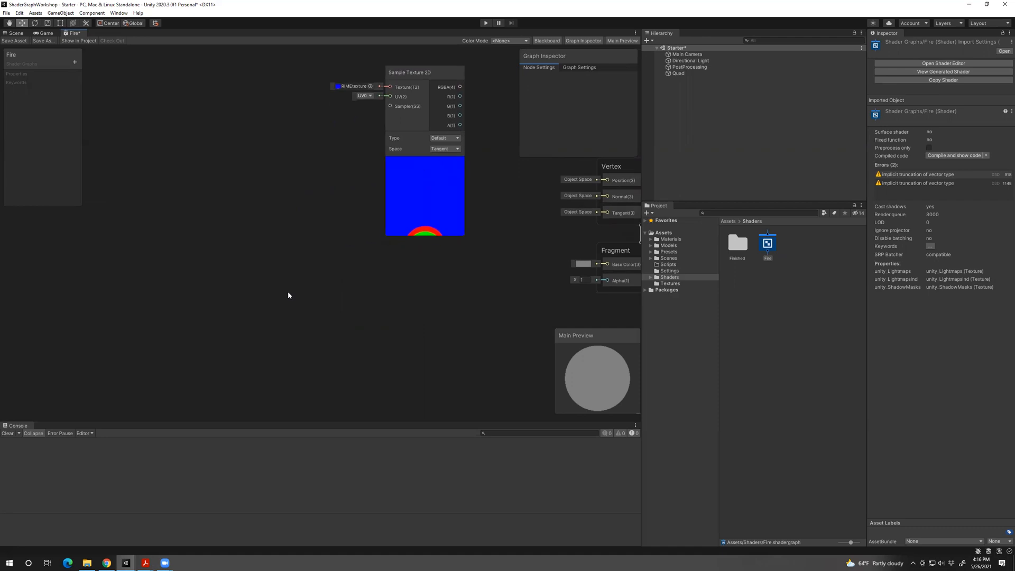
middle_drag(319, 213, 208, 329)
drag(311, 185, 186, 86)
middle_drag(143, 165, 302, 134)
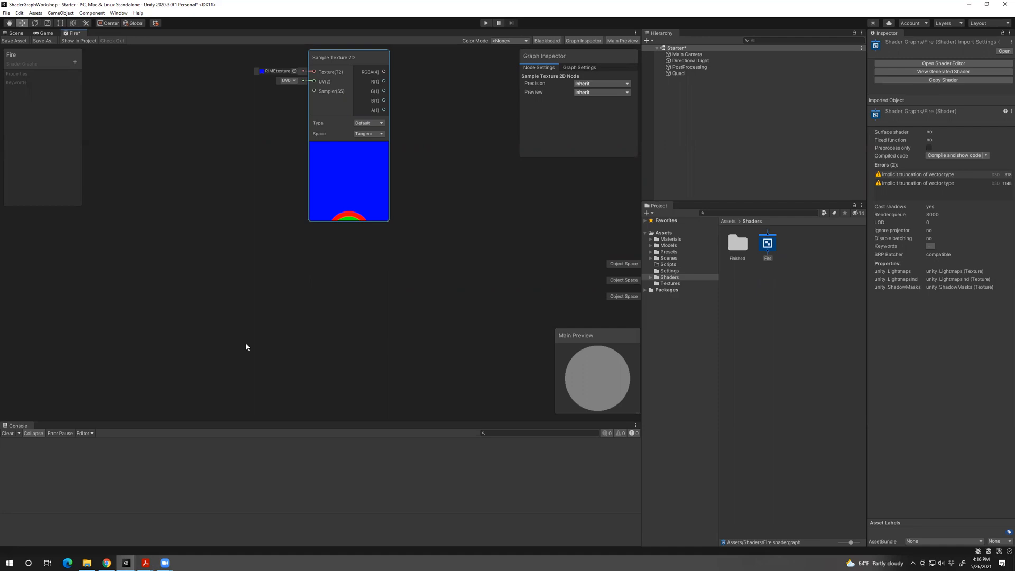
Add a Time node in the empty graph area well to the left of Sample Texture 2D.
middle_drag(207, 334, 454, 276)
scroll(454, 276, down, 1)
right_click(236, 198)
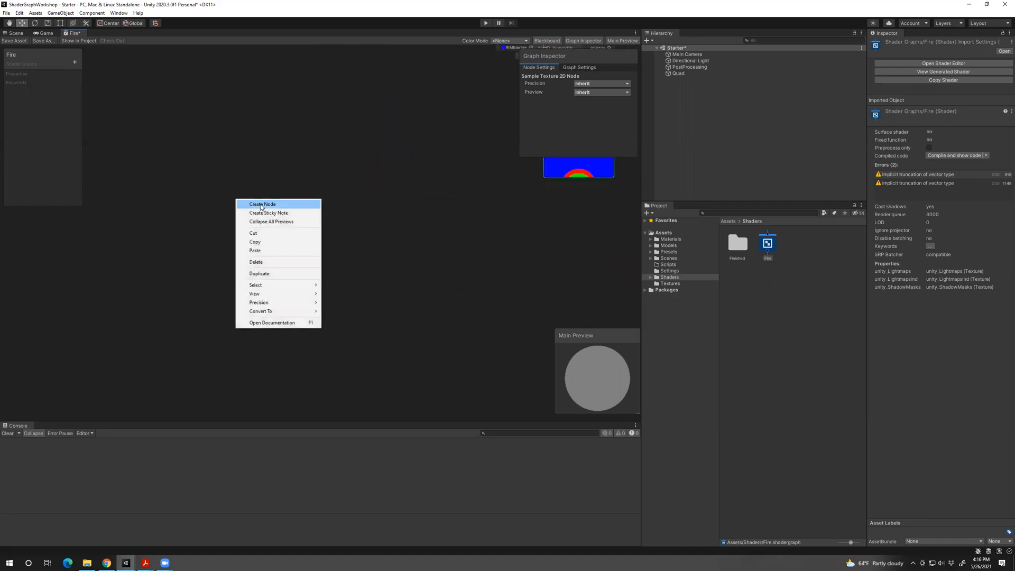
click(261, 205)
text(time)
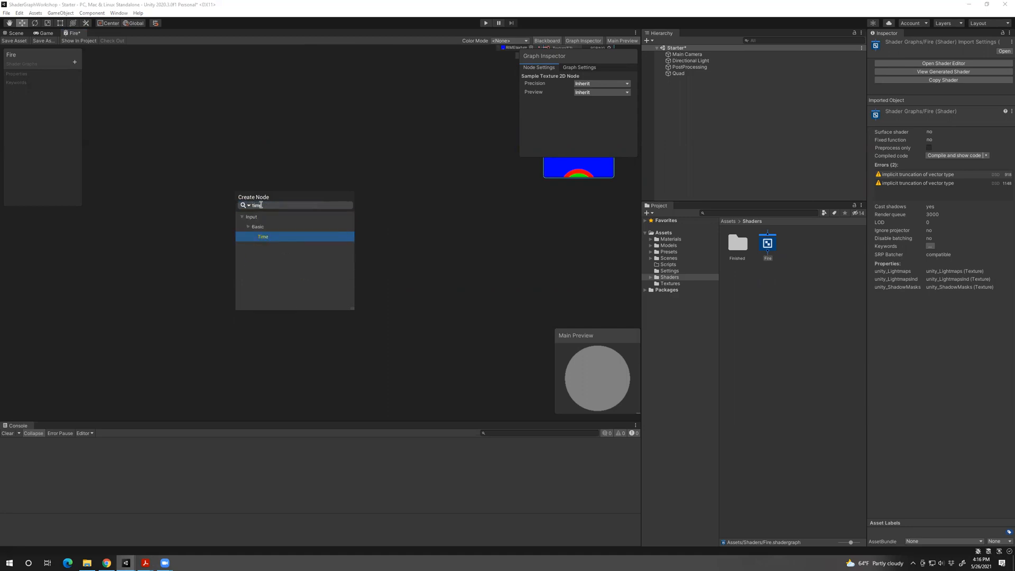
click(279, 241)
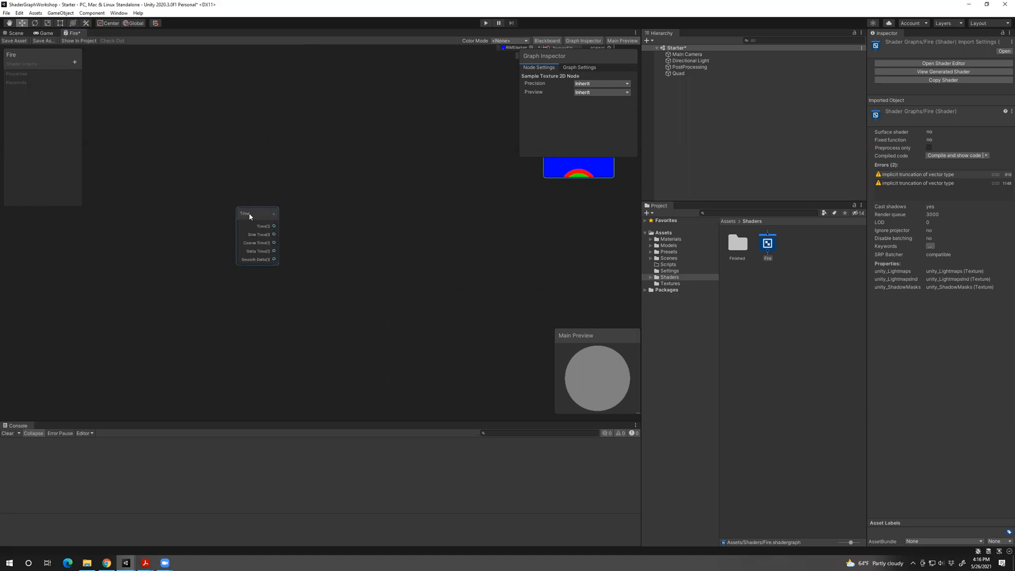
drag(245, 217, 147, 259)
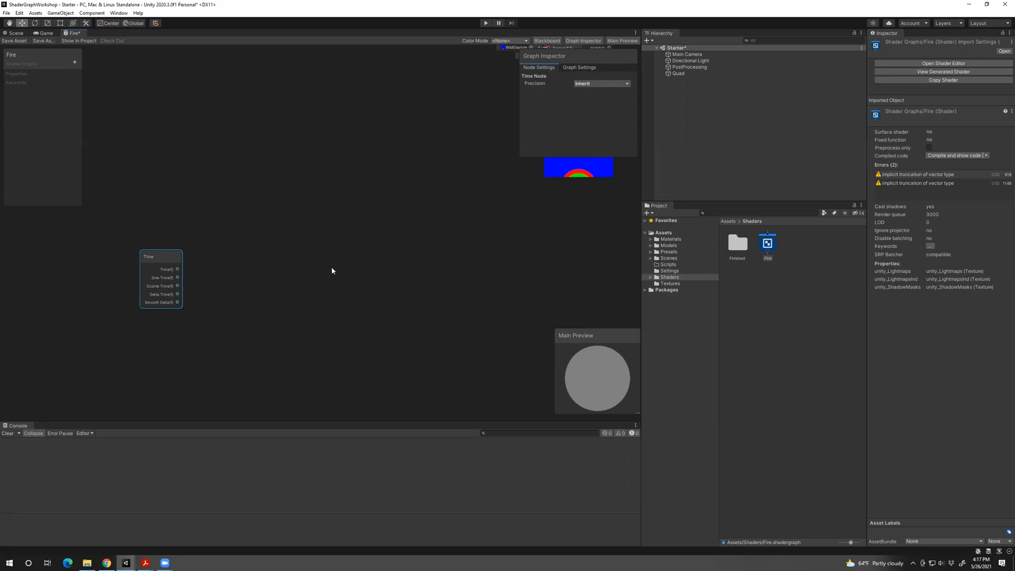
Add a Voronoi noise node between Time and Sample Texture 2D, leaving a wide gap after the Time node.
right_click(308, 239)
click(324, 241)
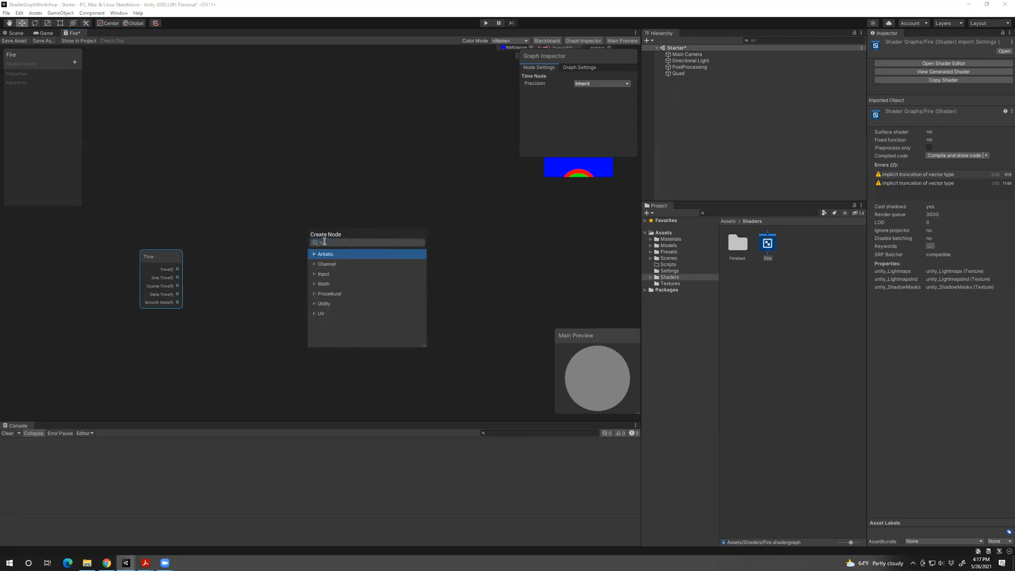
text(vor)
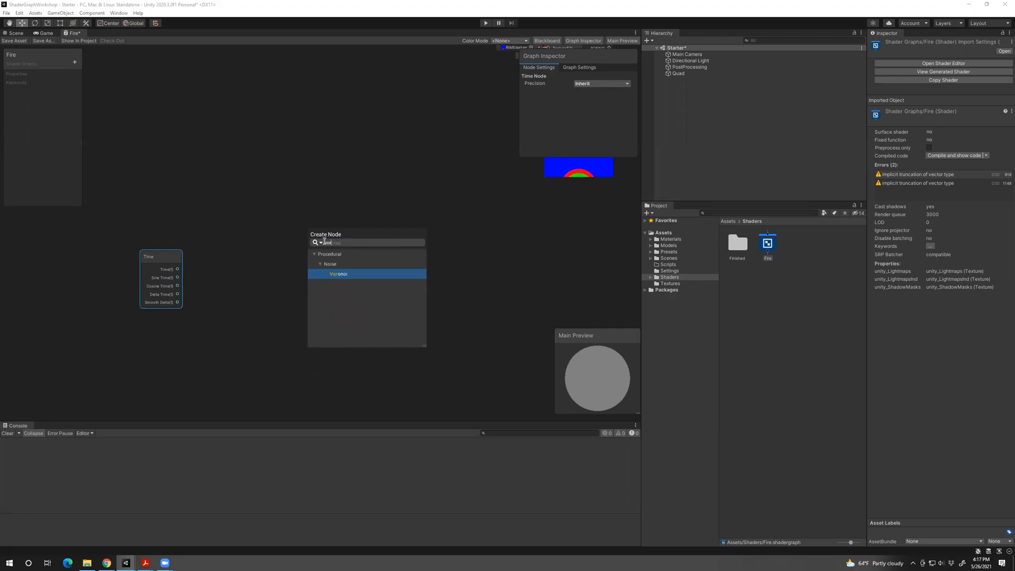
click(340, 275)
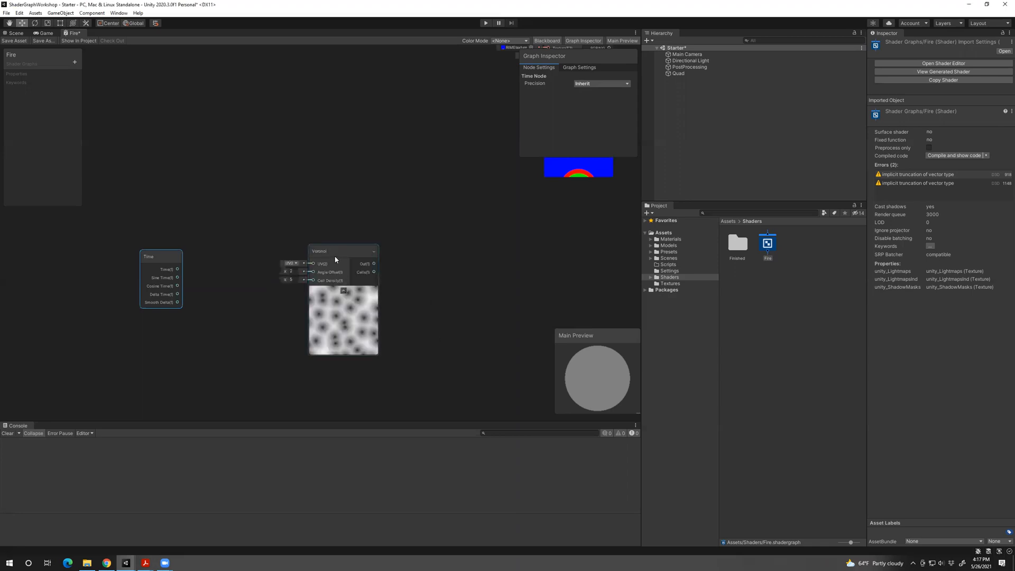
drag(335, 259, 340, 216)
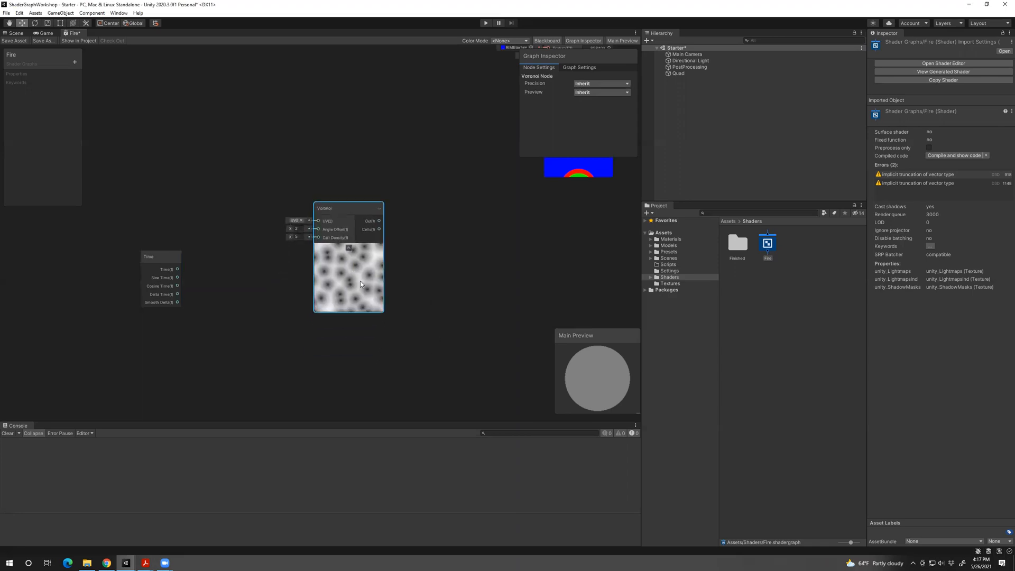
drag(337, 211, 361, 188)
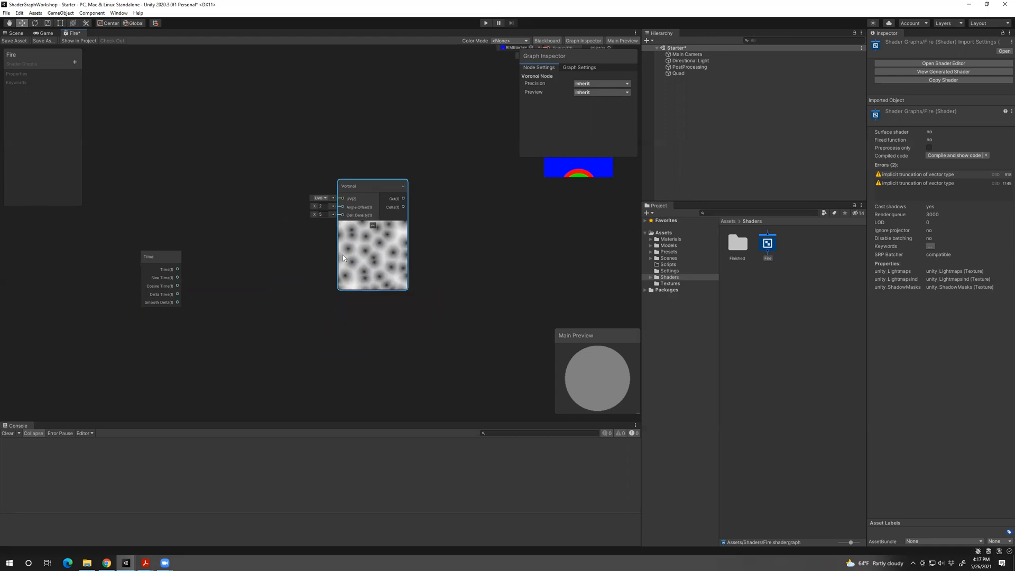
drag(362, 191, 383, 210)
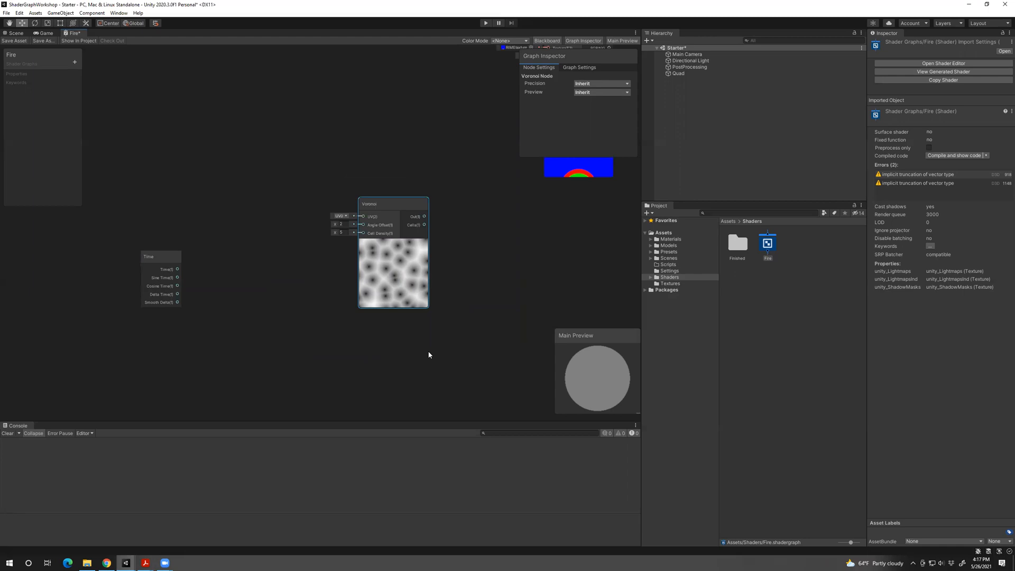
drag(374, 199, 399, 203)
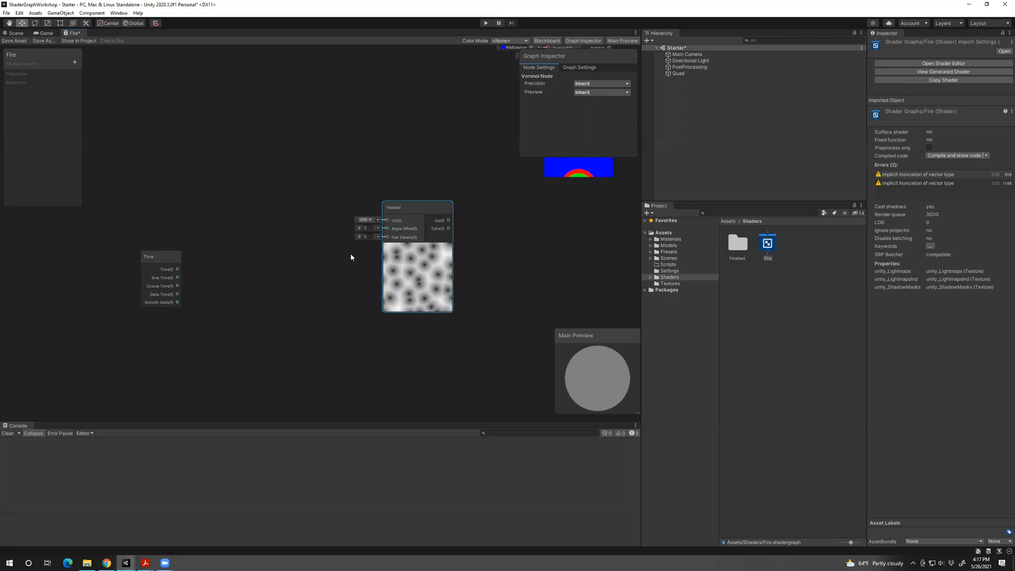
Set Voronoi's Angle Offset to 1.81 and Cell Density to about 4, and space the Time and Voronoi nodes farther apart.
drag(166, 257, 141, 248)
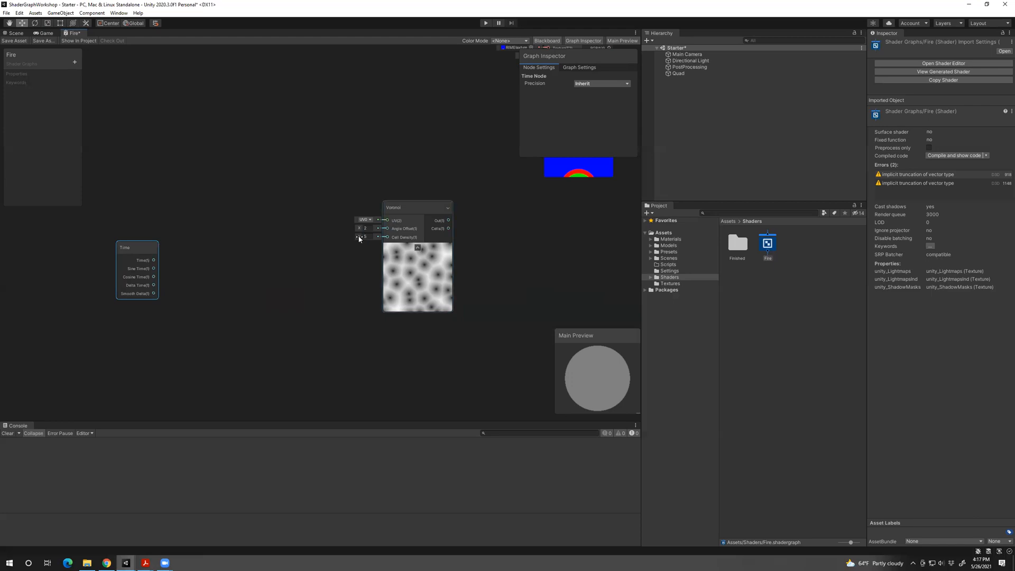
mouse_move(359, 228)
mouse_down()
mouse_move(329, 231)
mouse_move(372, 239)
mouse_move(356, 239)
mouse_up()
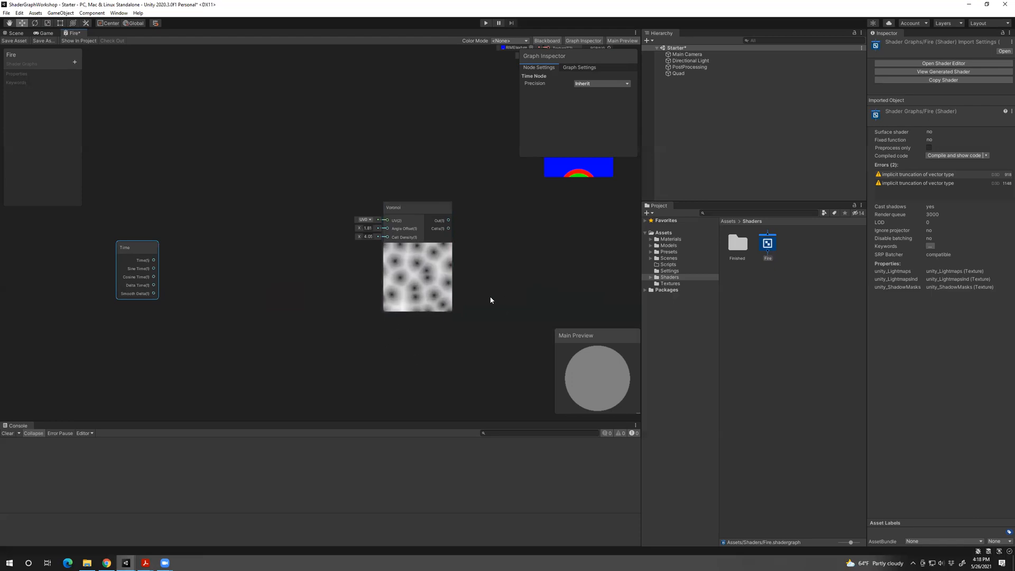
drag(417, 208, 437, 209)
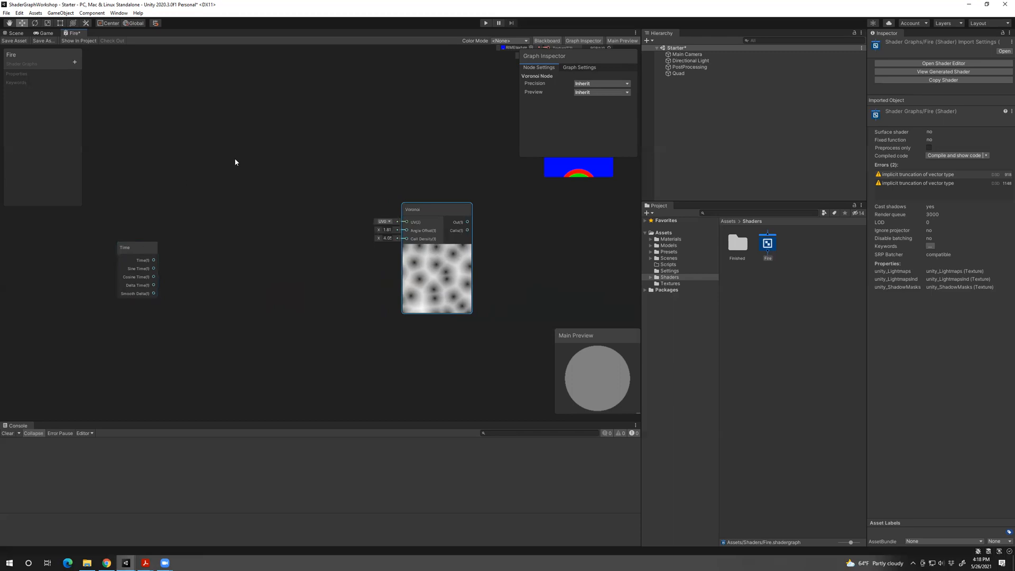
Add a Tiling And Offset node between the Time and Voronoi nodes and move Time slightly higher beside it.
right_click(251, 206)
click(265, 212)
text(ti)
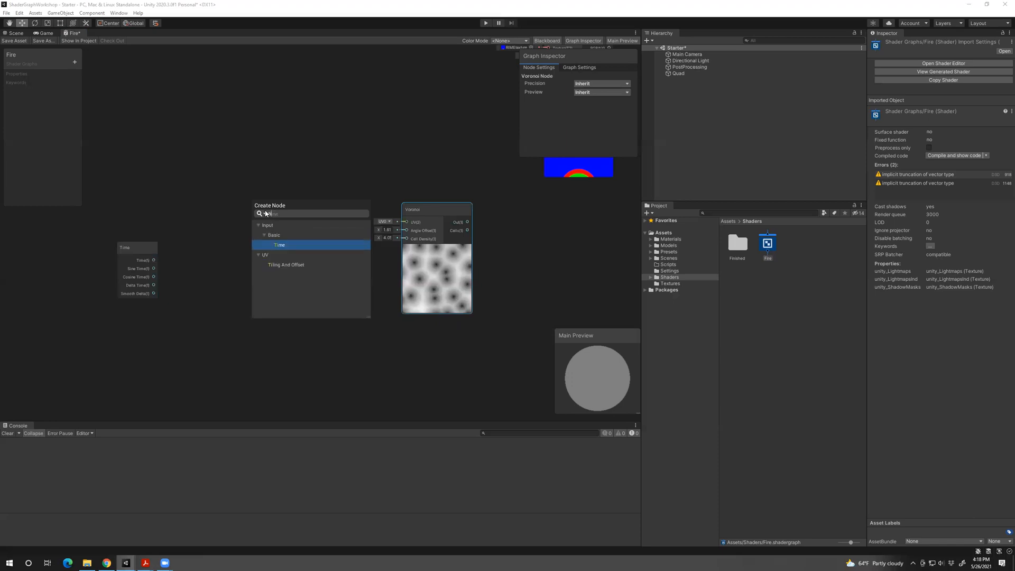
double_click(293, 264)
drag(274, 220, 267, 217)
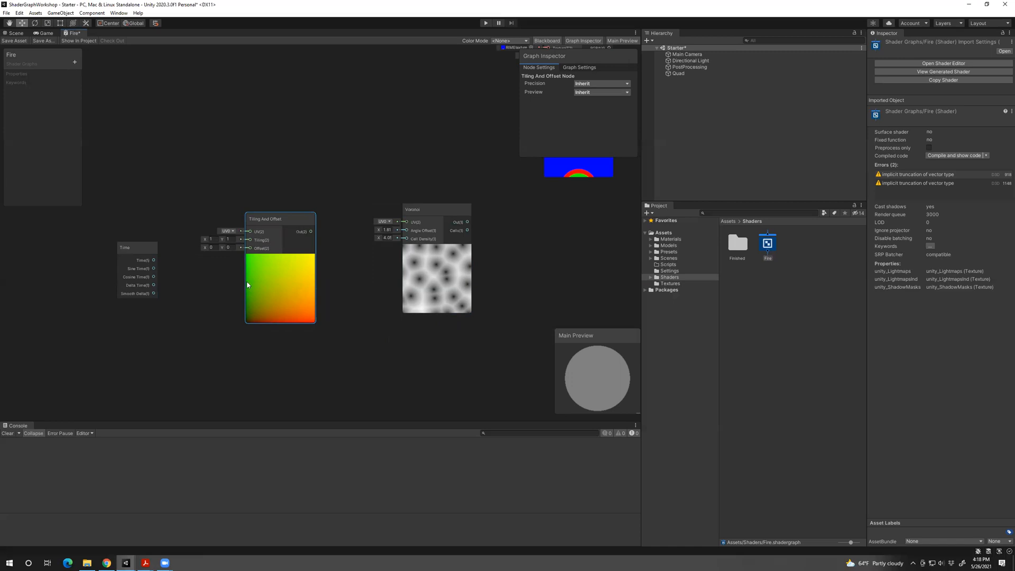
drag(128, 252, 126, 241)
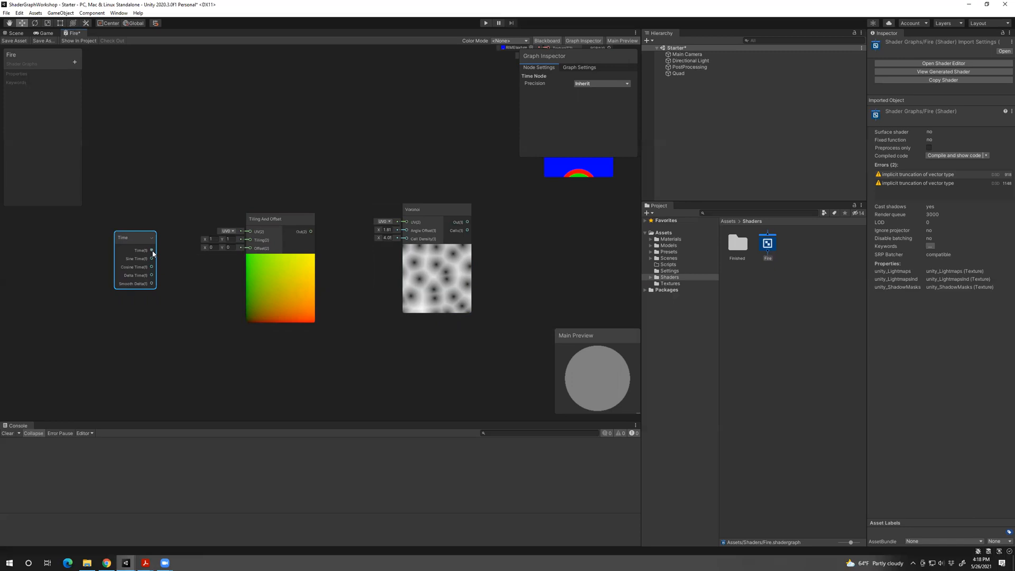
Connect Time's output to Tiling And Offset's Offset input, and Tiling And Offset's output to Voronoi's UV input.
drag(250, 251, 278, 220)
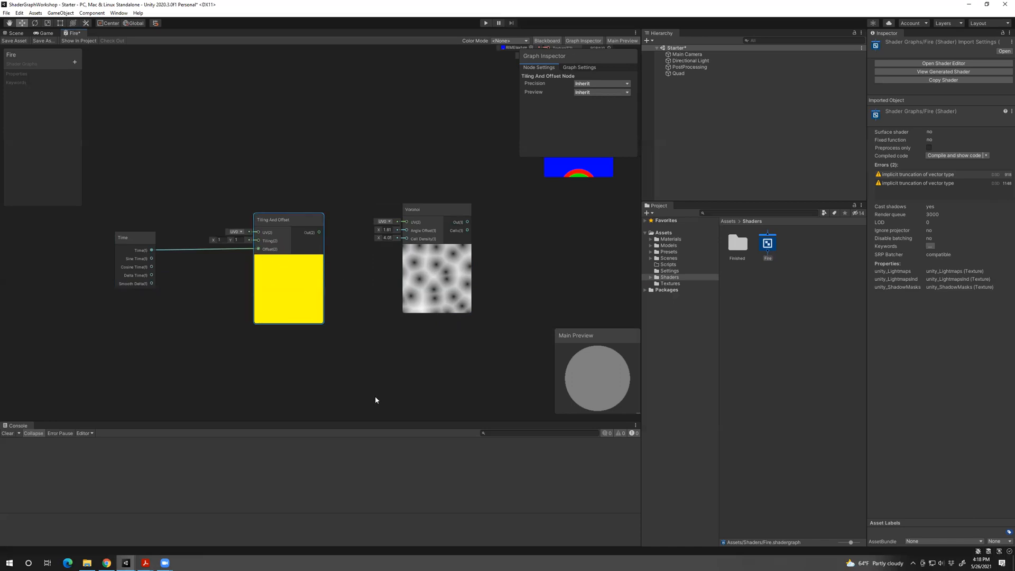
drag(319, 233, 345, 226)
drag(405, 224, 427, 223)
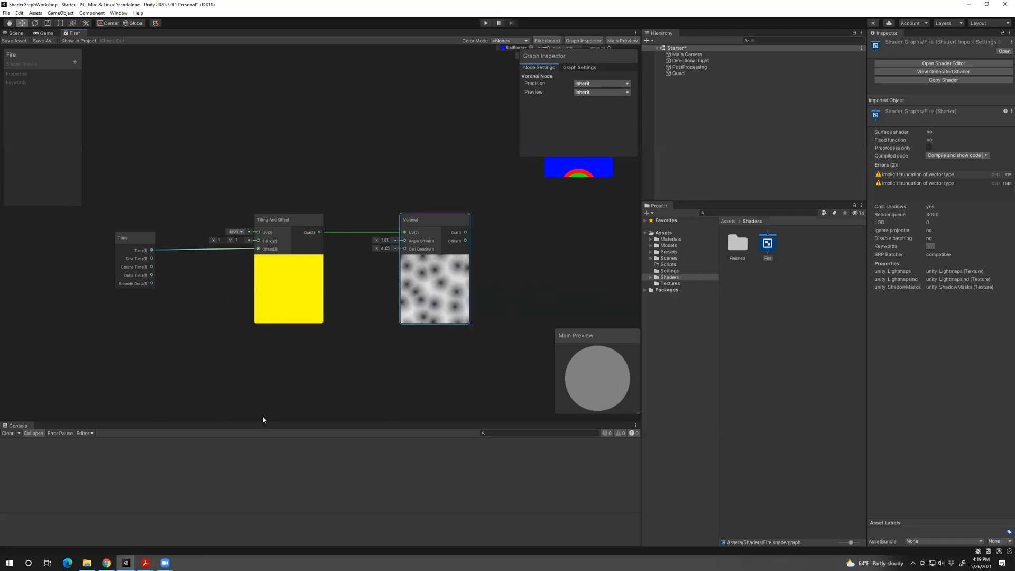
Widen the gap between the Time and Tiling And Offset nodes and disconnect Time from the Offset input.
drag(124, 237, 81, 238)
drag(287, 222, 322, 224)
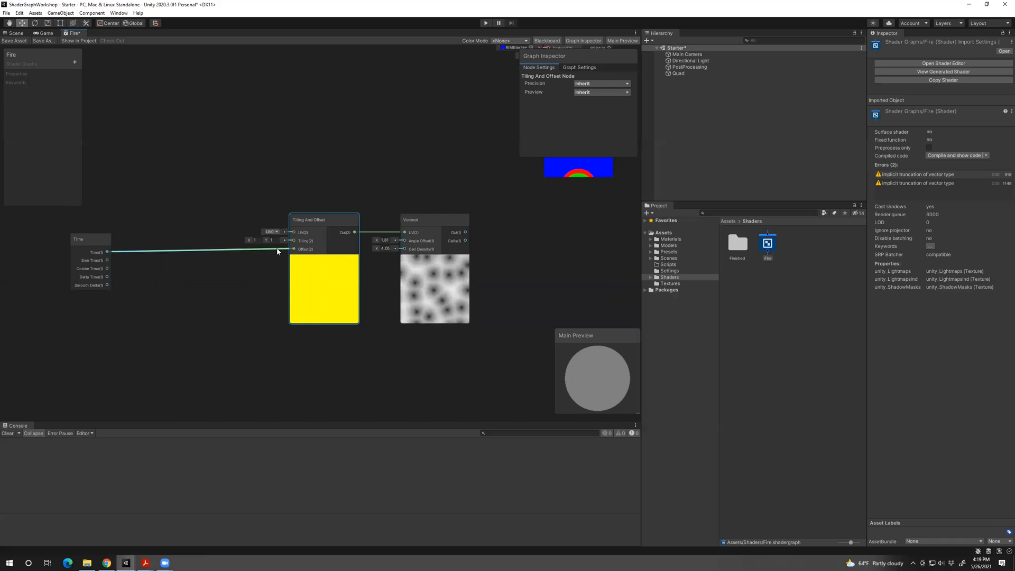
drag(274, 250, 174, 296)
click(191, 382)
middle_drag(192, 350, 261, 341)
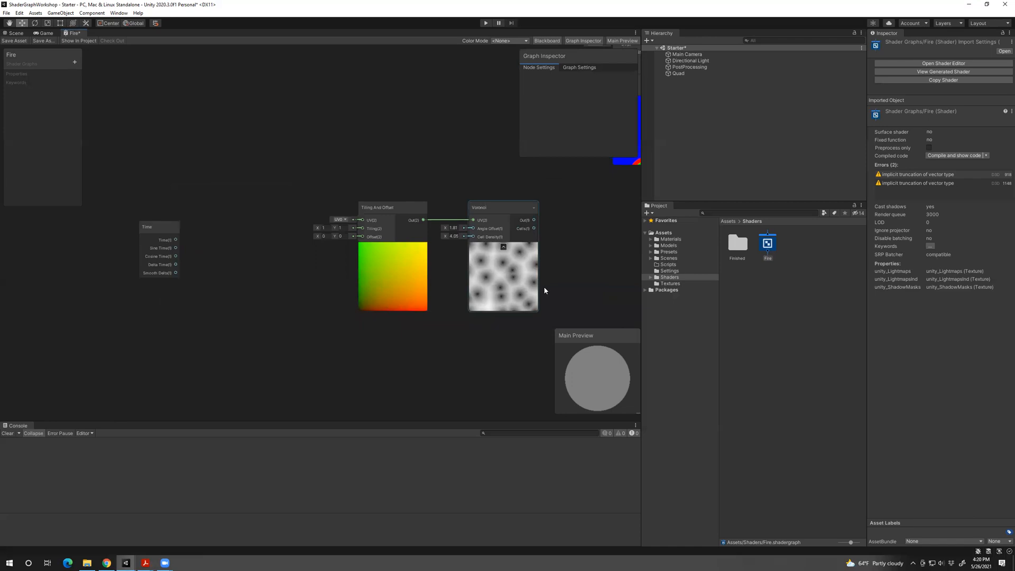
Add a Multiply node just below and beside Time with its preview collapsed, and feed Time's output into input A.
right_click(218, 259)
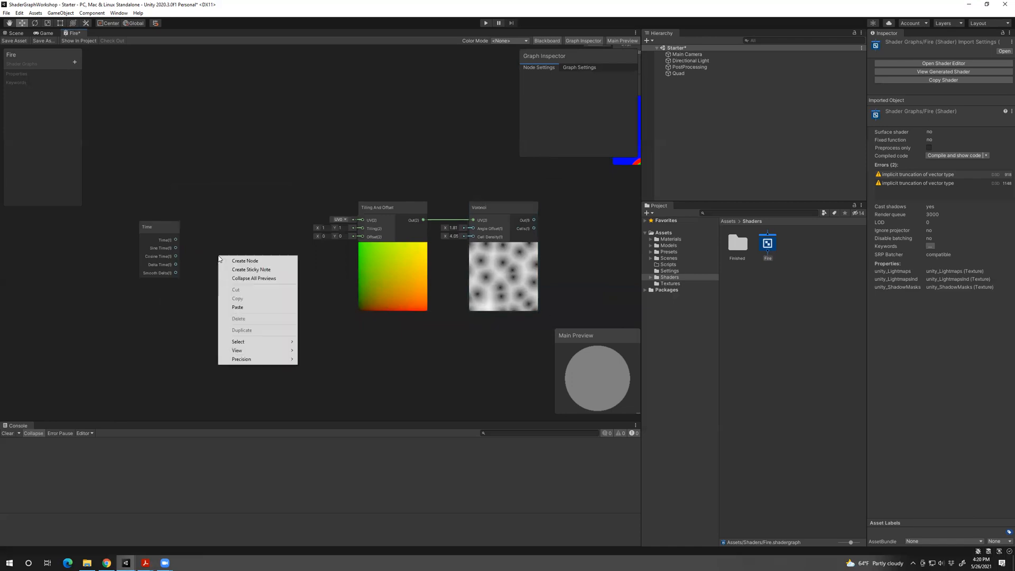
click(231, 261)
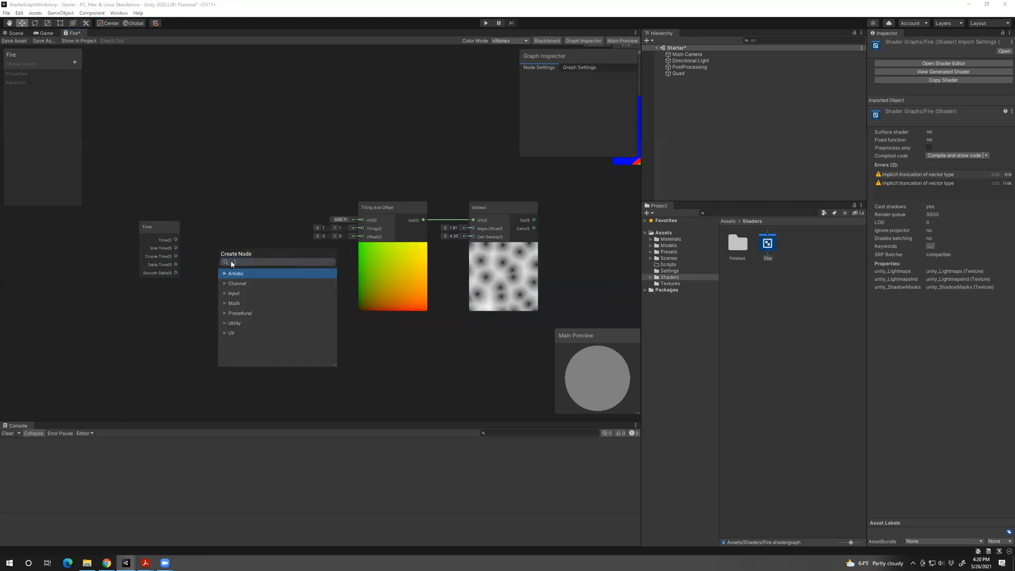
text(mul)
key(Return)
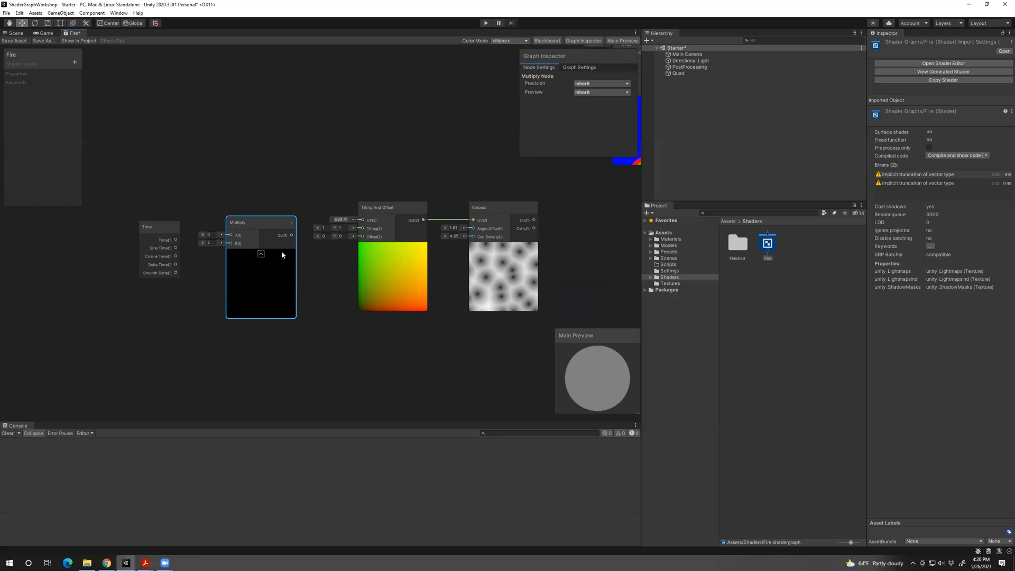
click(261, 254)
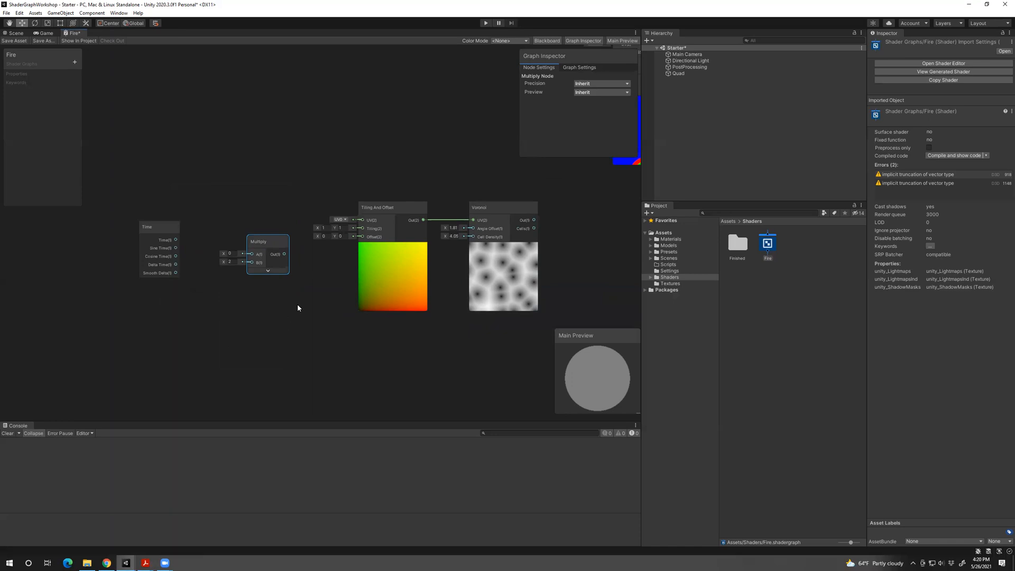
drag(258, 249, 236, 270)
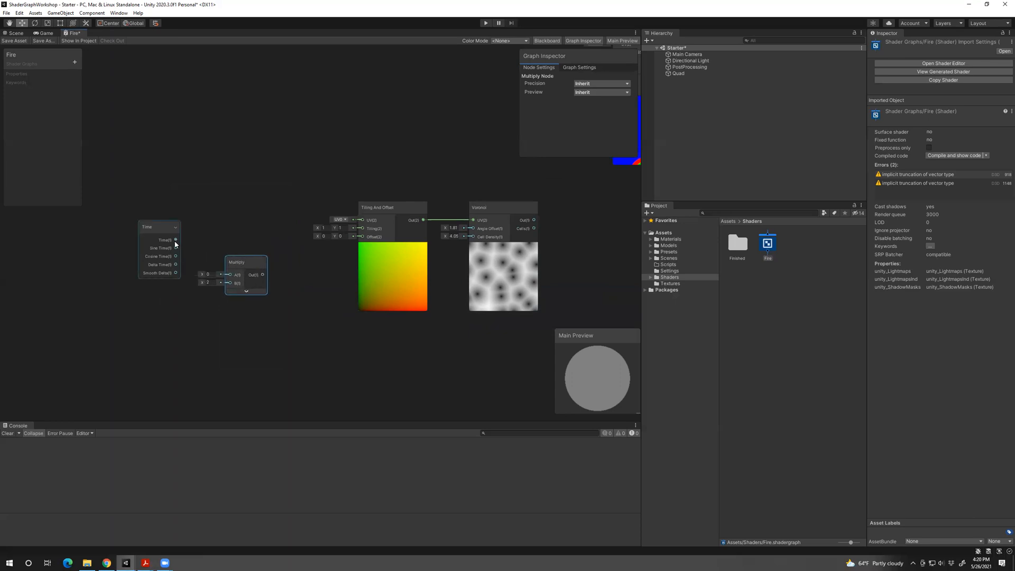
drag(176, 241, 229, 275)
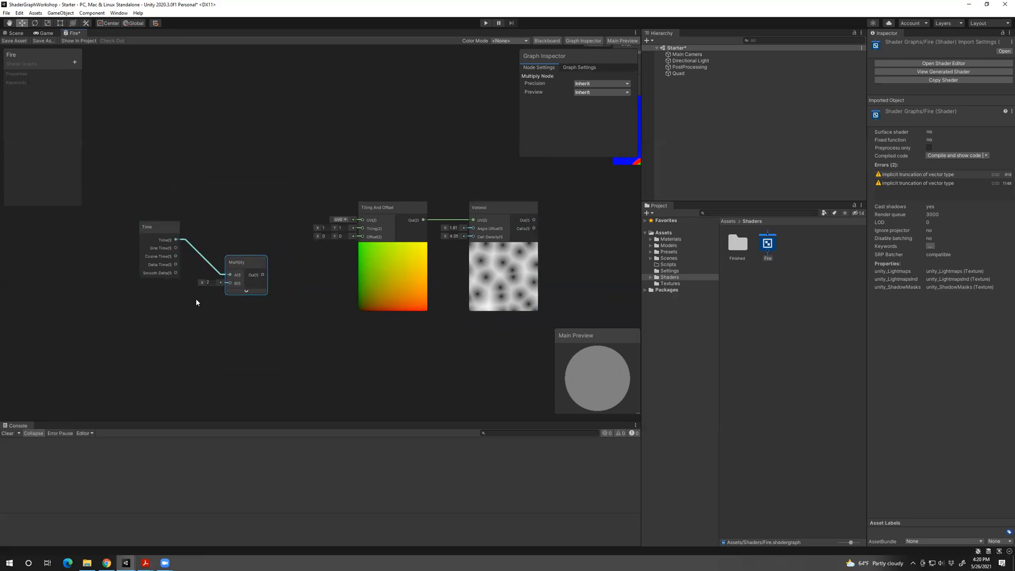
Add a Float node beneath the Time node and connect its output to Multiply's B input.
right_click(161, 339)
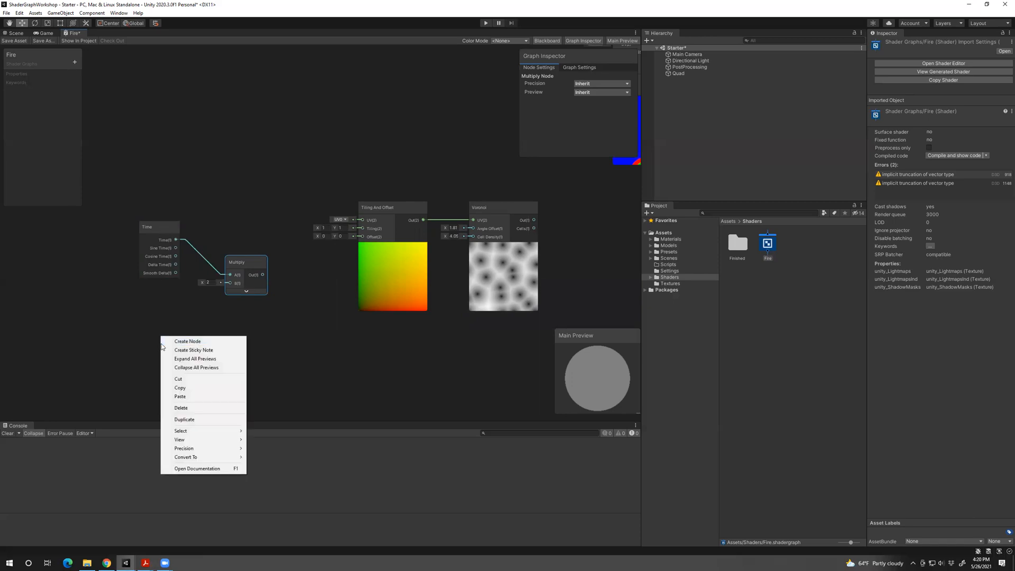
click(186, 341)
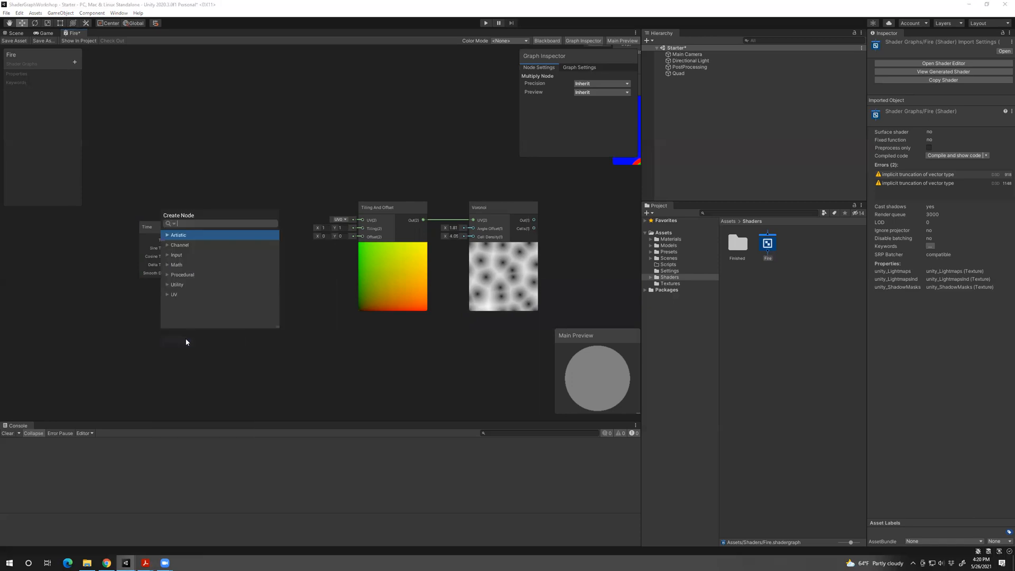
text(flaot)
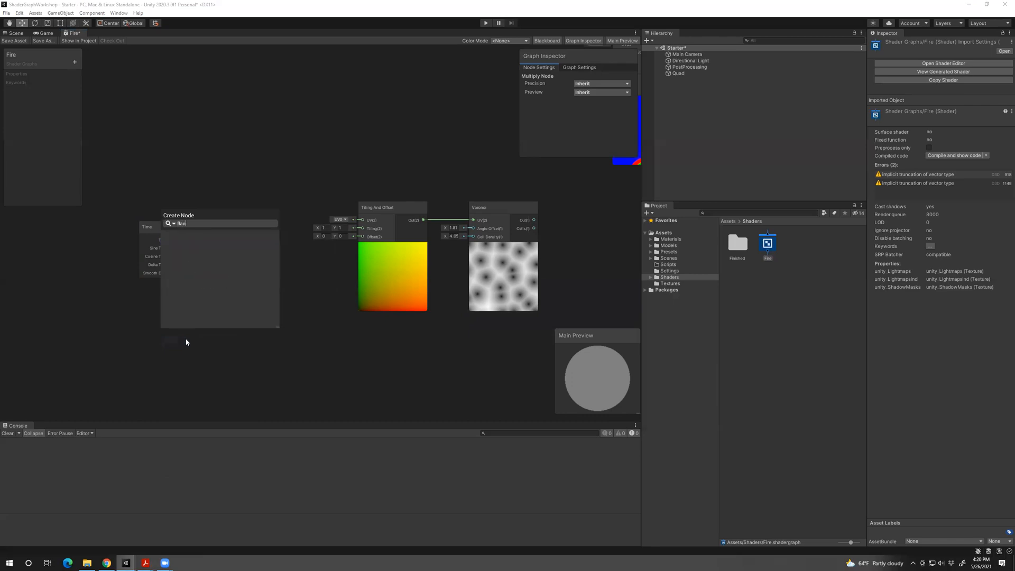
key(BackSpace)
key(BackSpace)
key(BackSpace)
text(loat)
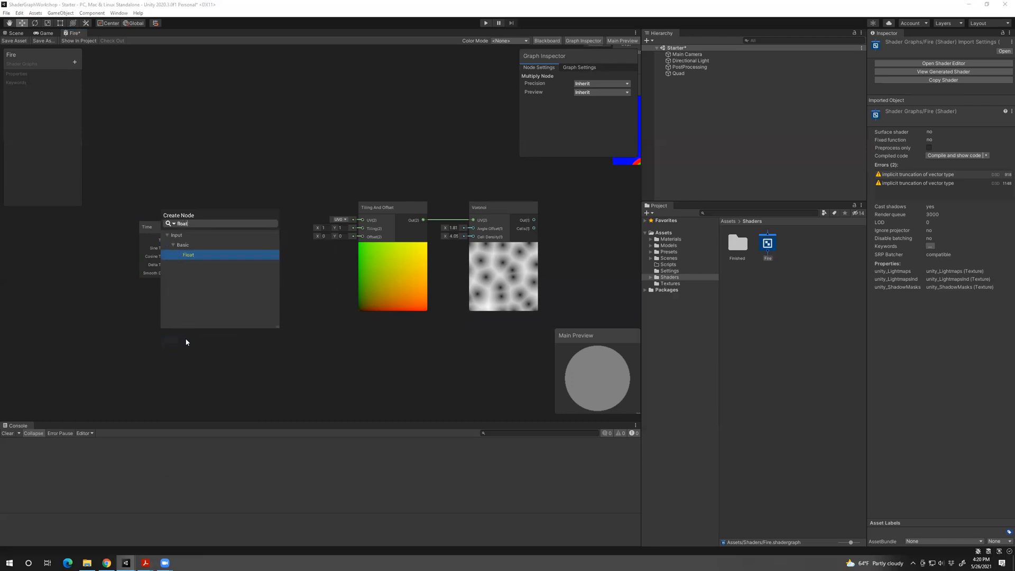
key(Return)
drag(160, 347, 137, 303)
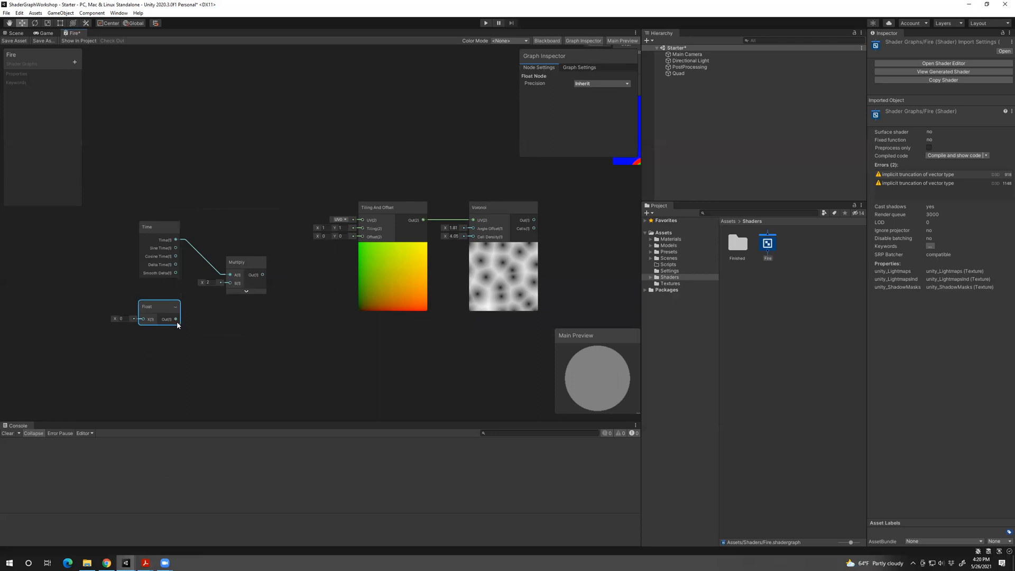
drag(225, 287, 229, 284)
drag(170, 309, 188, 306)
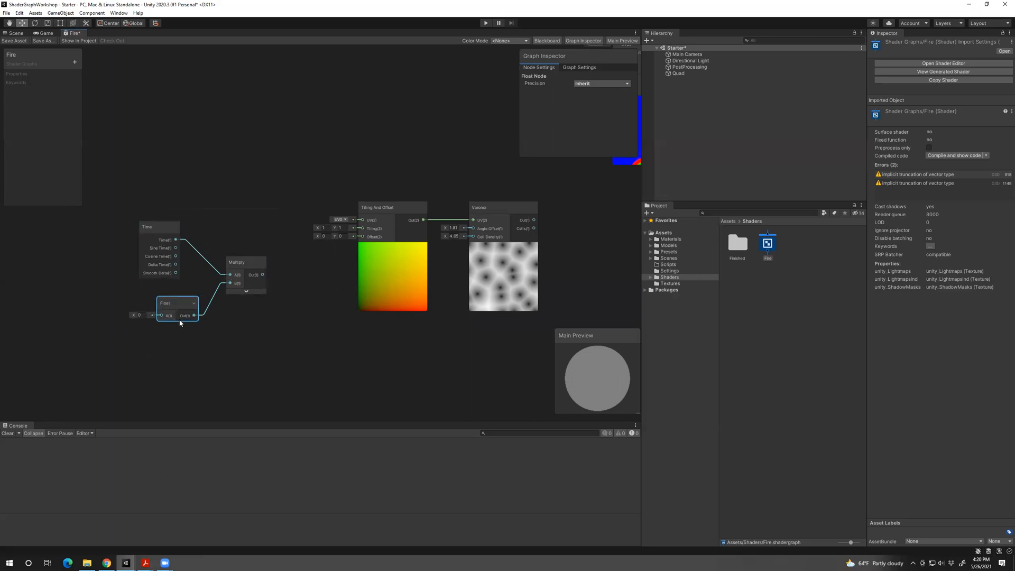
Connect Multiply's output to Tiling And Offset's Offset input and raise the Float value gradually to about 3.41.
drag(330, 275, 284, 211)
drag(133, 315, 138, 315)
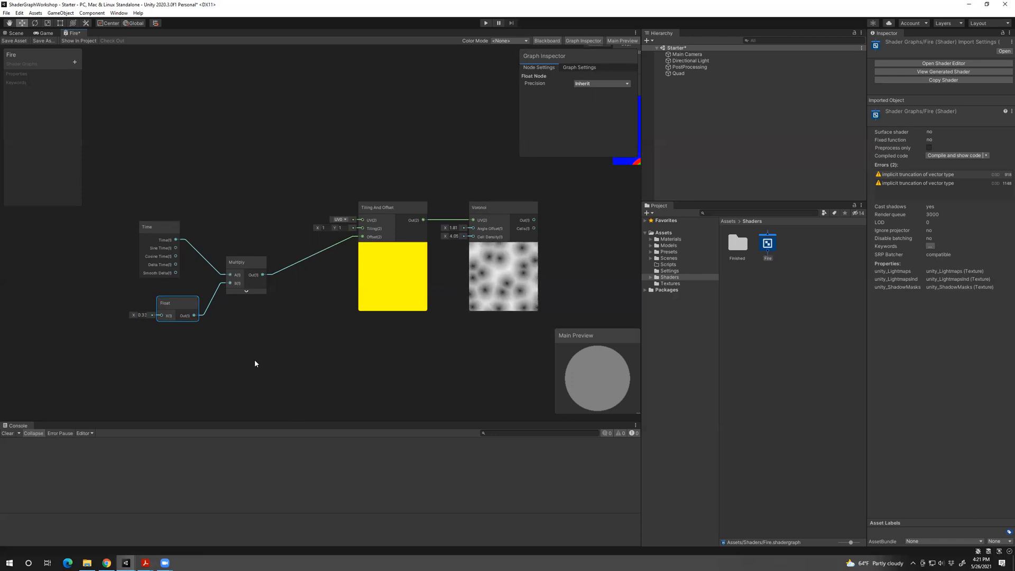
drag(135, 316, 144, 317)
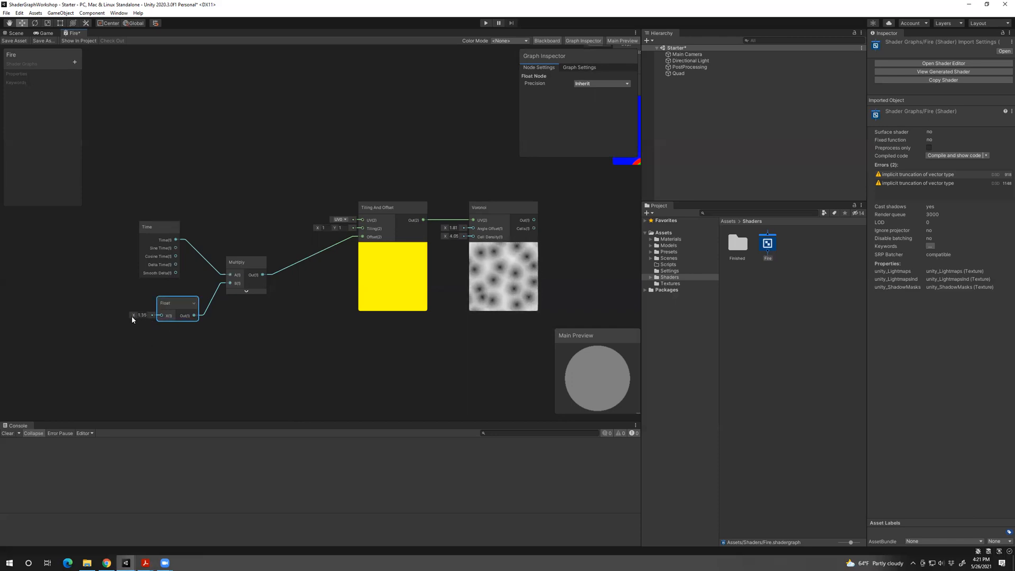
click(132, 317)
drag(134, 315, 165, 317)
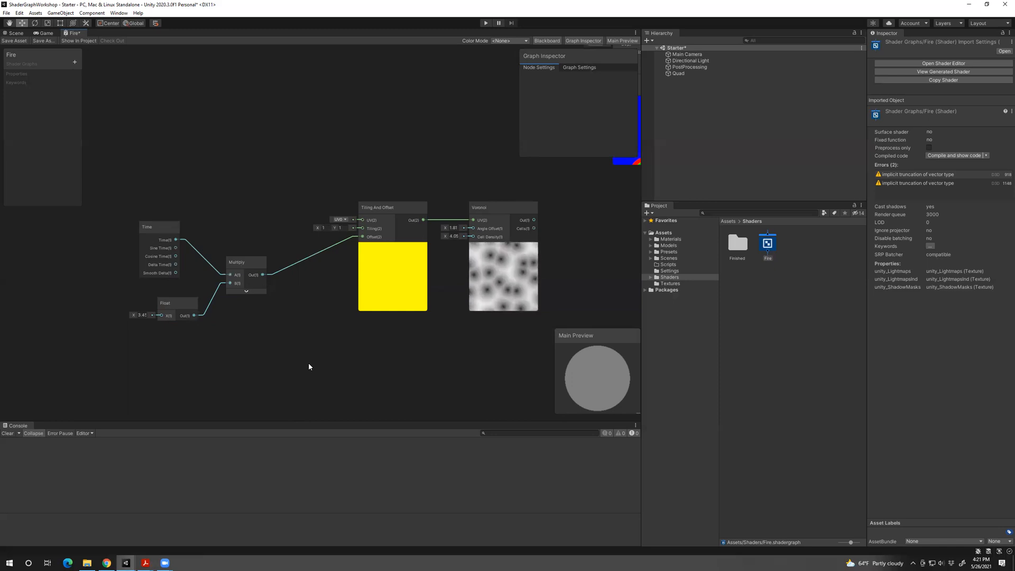
Set the Float node's value to -1.
click(144, 316)
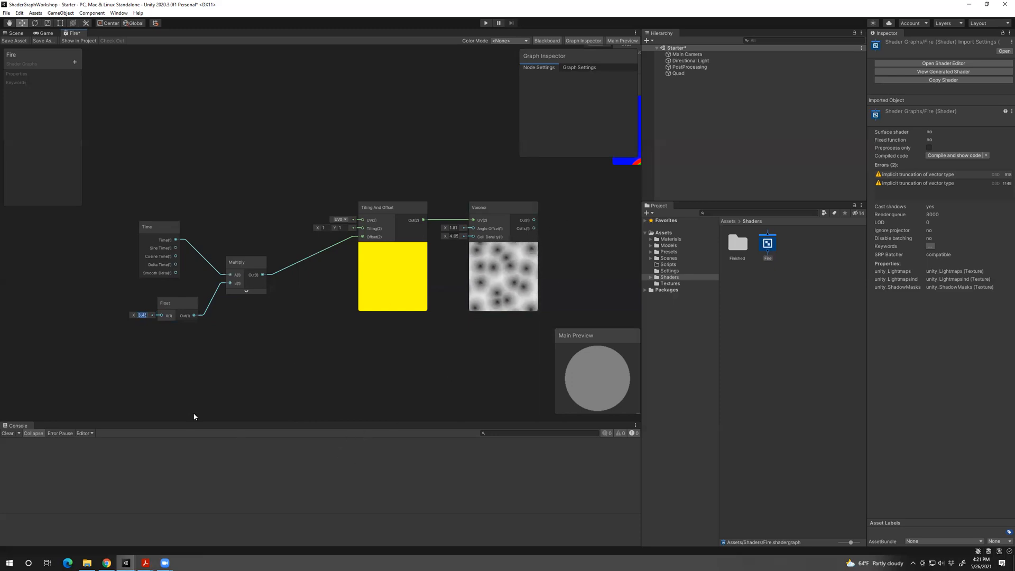
text(1)
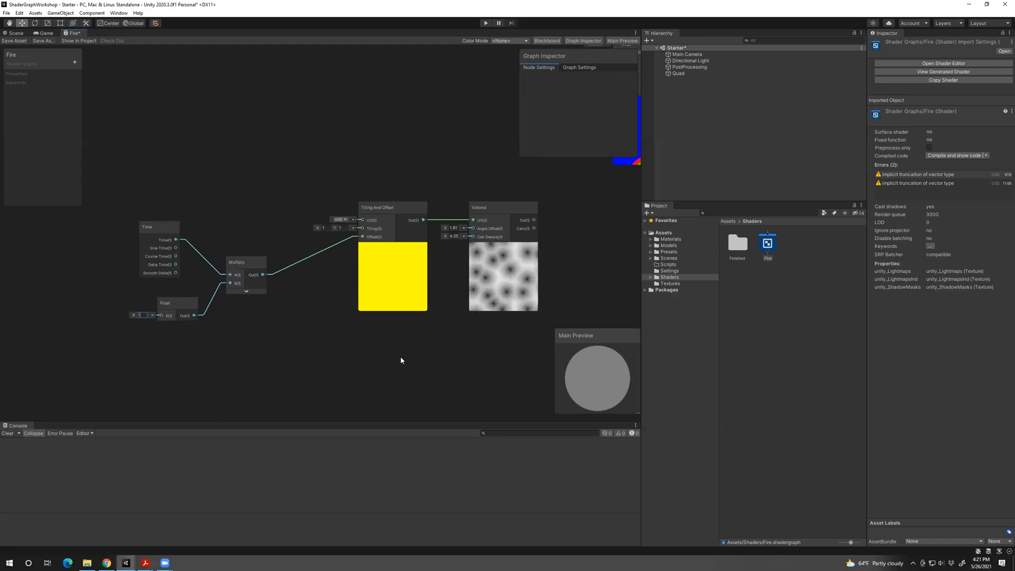
key(BackSpace)
text(-1)
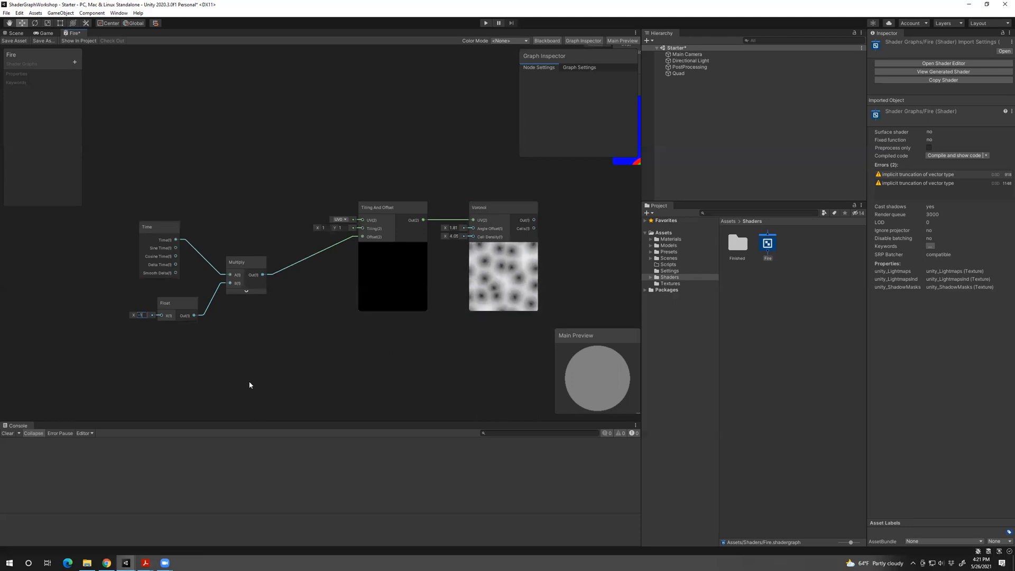
Move the Time, Float and Multiply nodes together away from Tiling And Offset, and disconnect Multiply from the Offset input.
drag(106, 198, 278, 365)
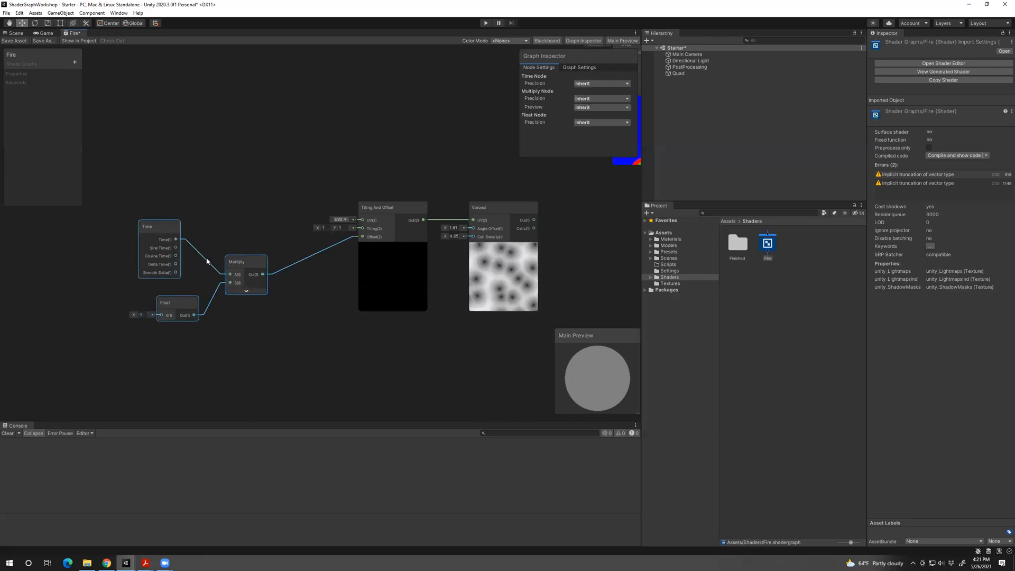
drag(237, 269, 187, 269)
click(335, 392)
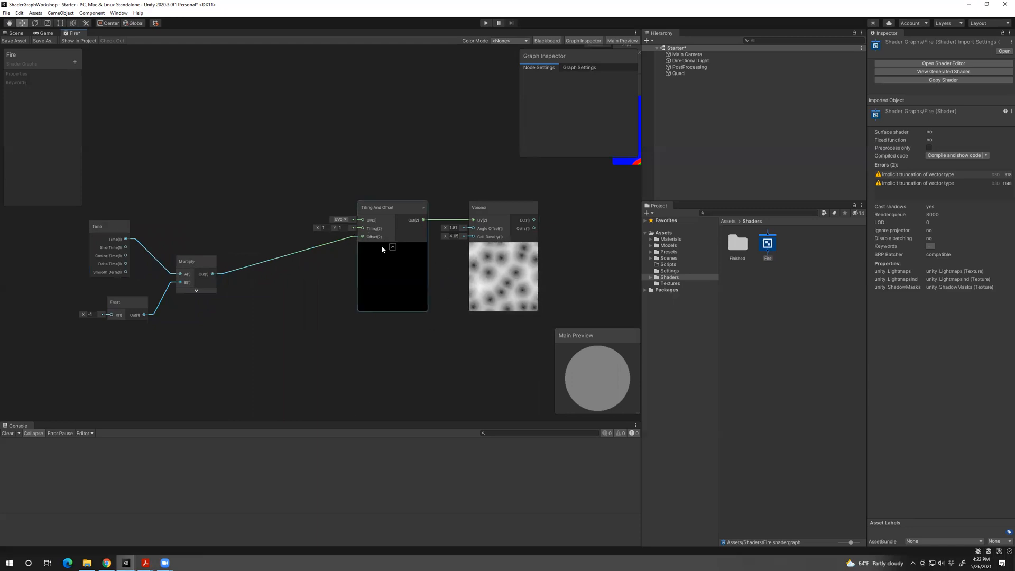
drag(350, 241, 213, 319)
click(369, 379)
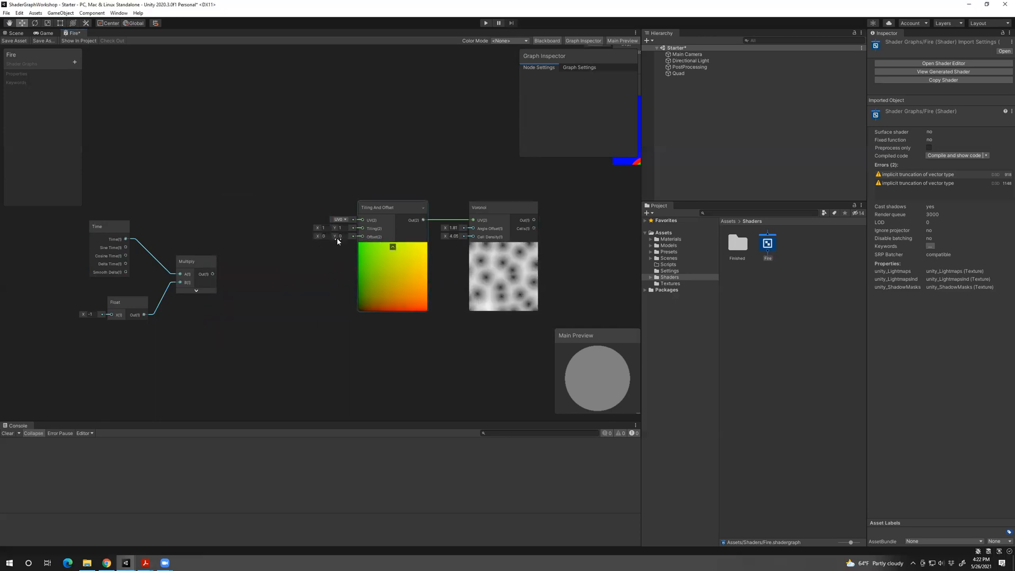
drag(214, 275, 347, 243)
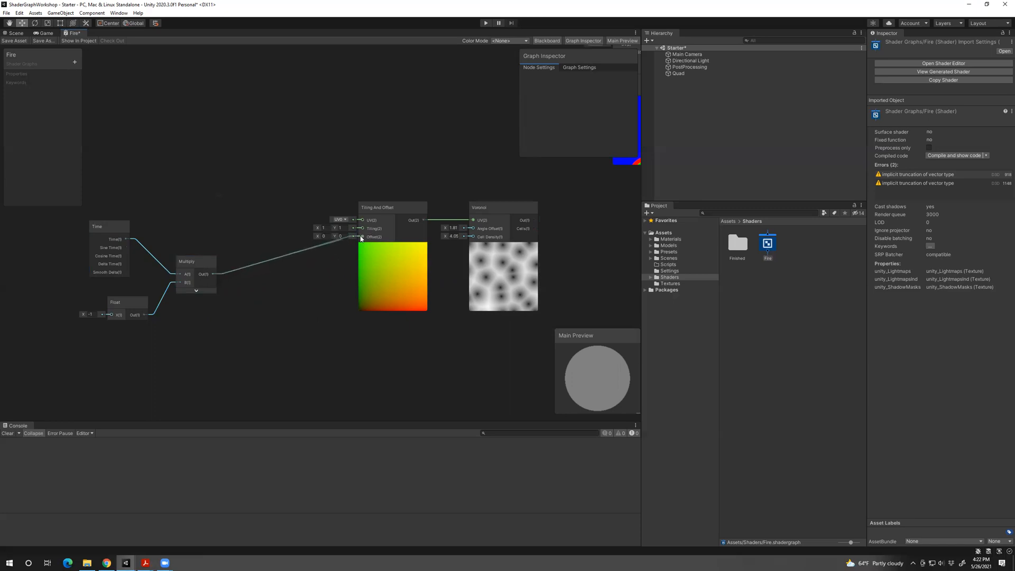
click(261, 256)
Add a Vector 2 node between Multiply and Tiling And Offset, feeding Multiply into its Y input and its output into Offset.
right_click(277, 267)
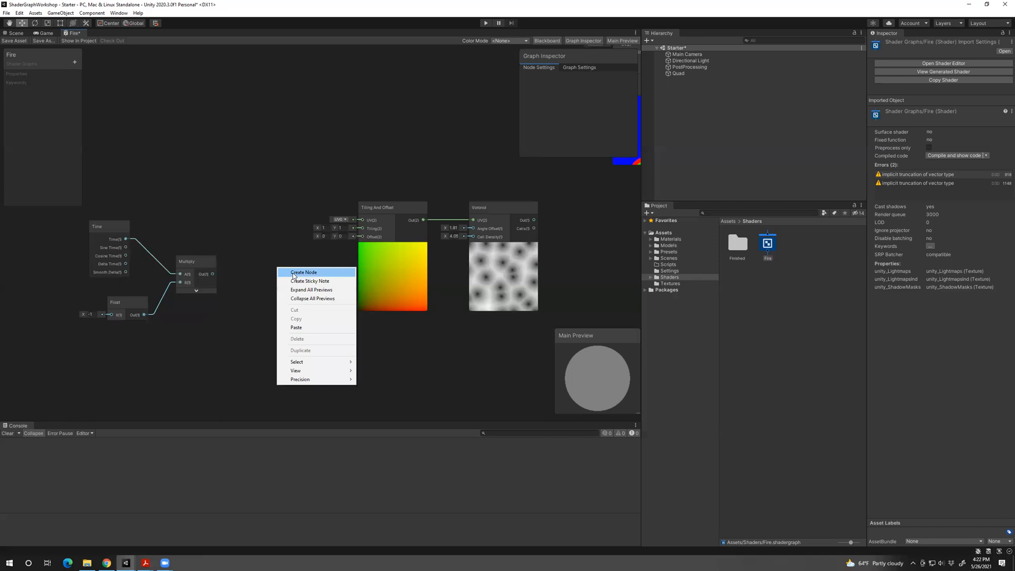
click(294, 274)
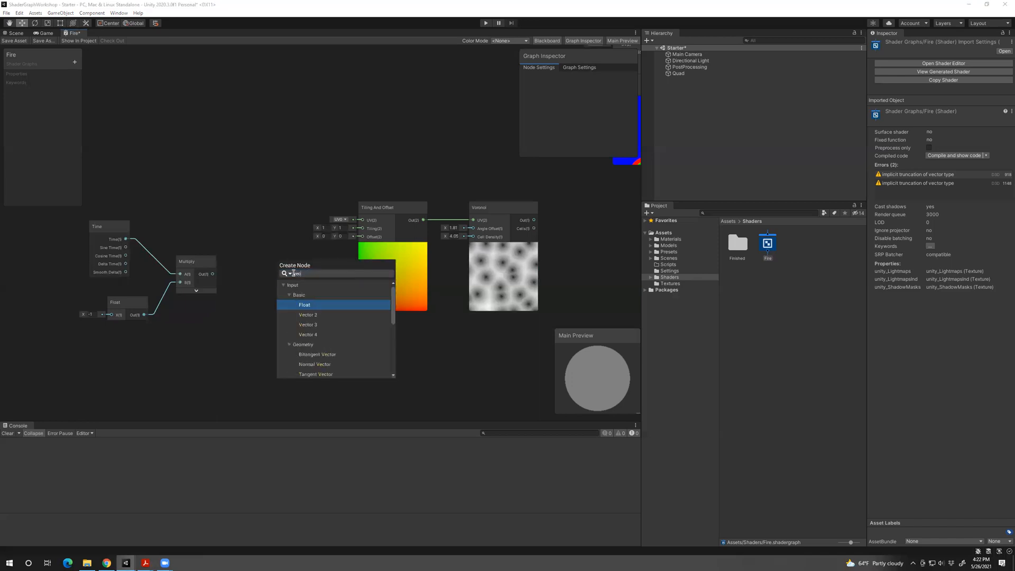
key(Return)
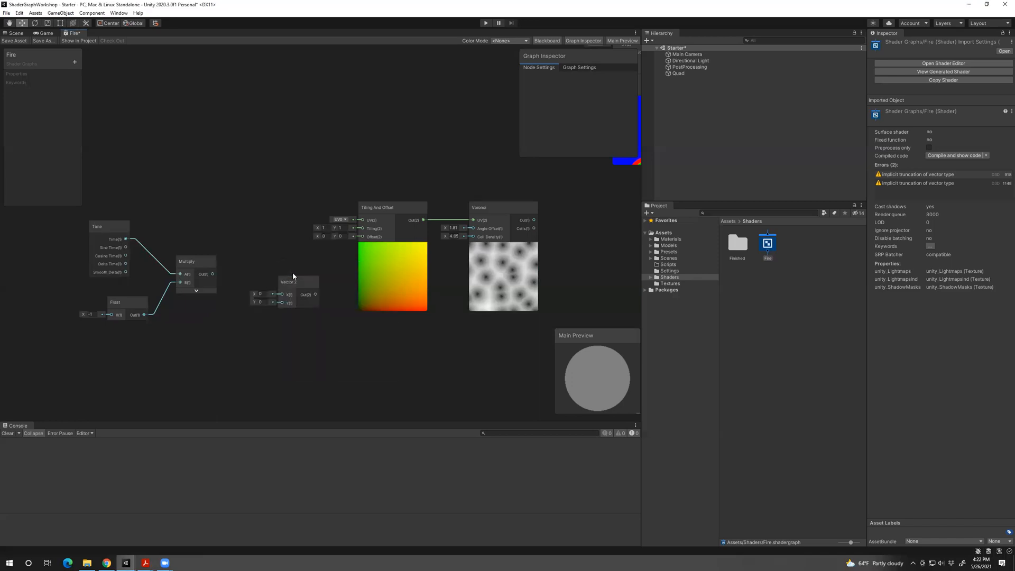
drag(299, 279, 294, 258)
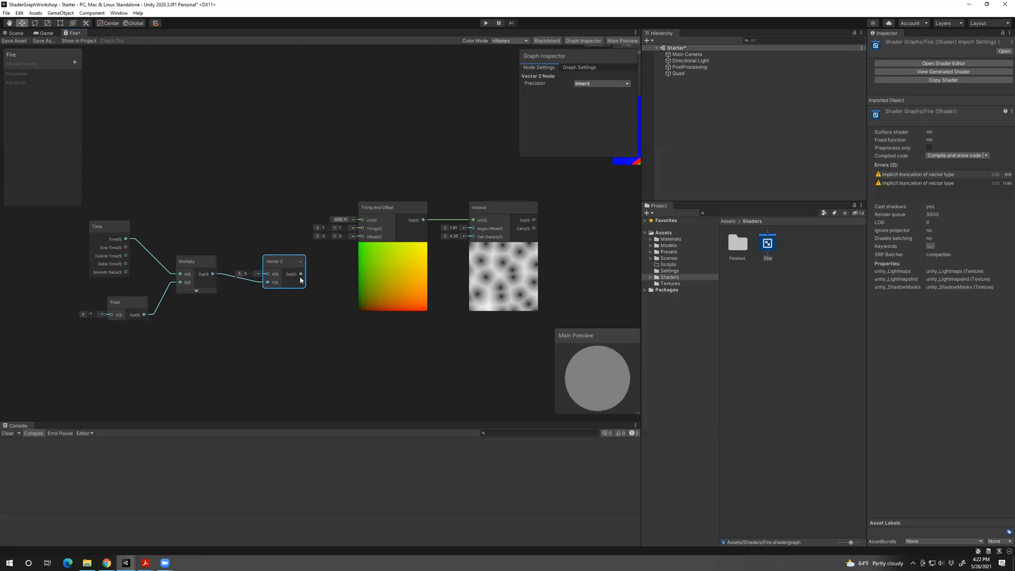
drag(357, 242, 362, 236)
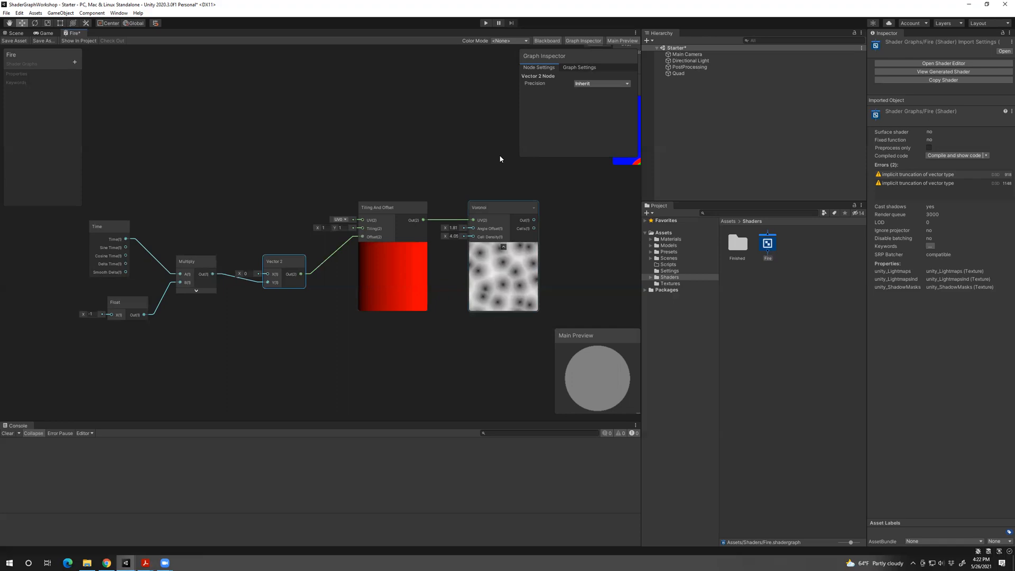
Align the Float node directly under Time and select the Multiply, Vector 2, Tiling And Offset and Voronoi nodes.
drag(139, 305, 121, 306)
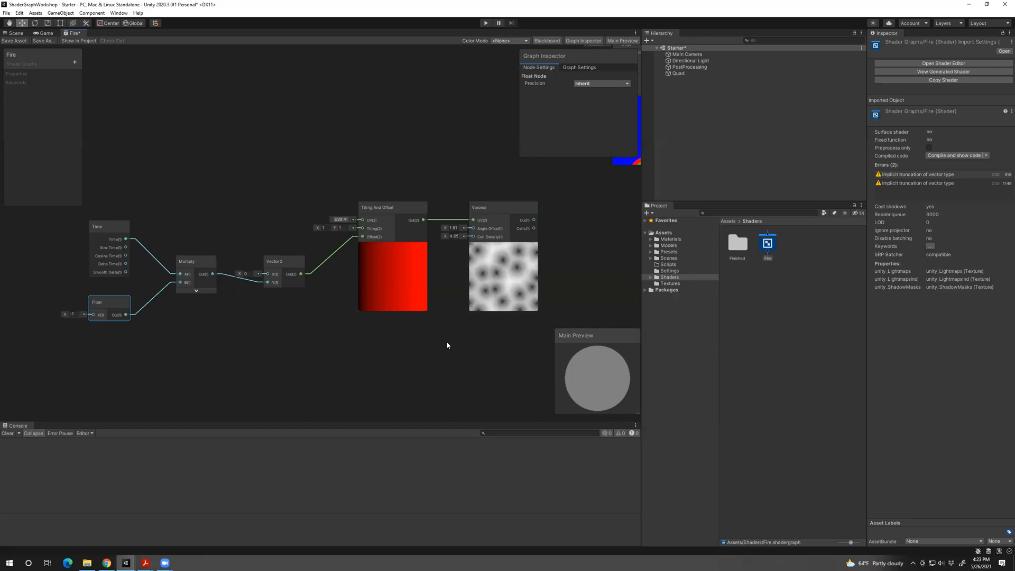
middle_drag(300, 332, 350, 293)
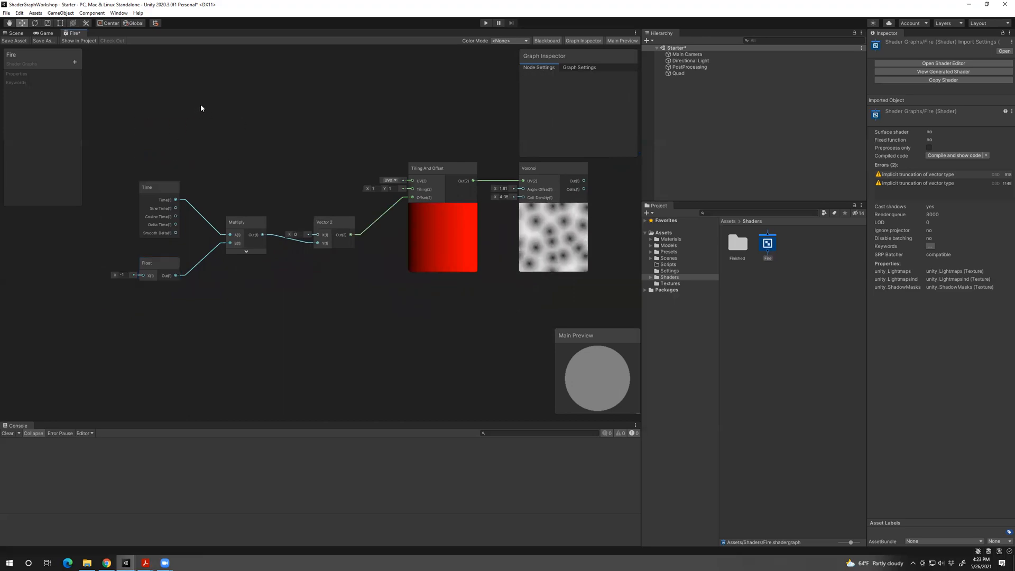
drag(604, 325, 604, 324)
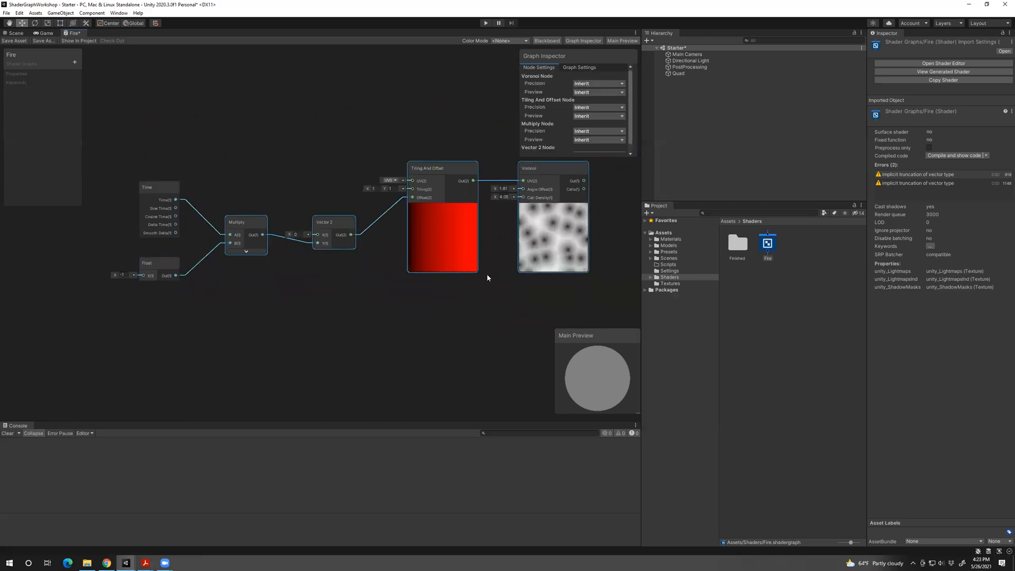
drag(210, 115, 593, 313)
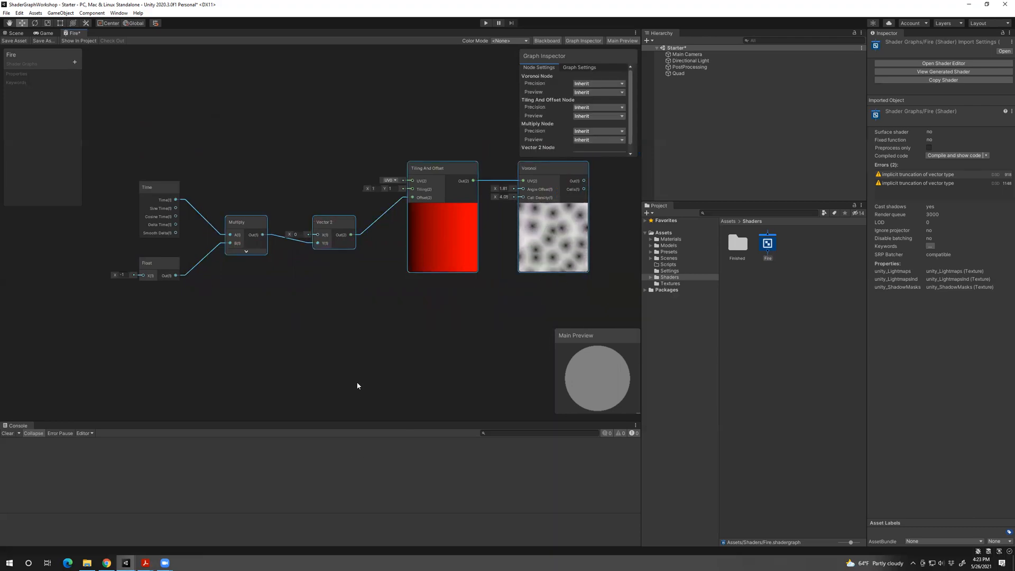
Duplicate the Multiply, Vector 2, Tiling And Offset and Voronoi nodes below the originals, and disconnect Float from the duplicate Multiply.
key(ctrl+d)
middle_drag(335, 328, 301, 256)
click(292, 231)
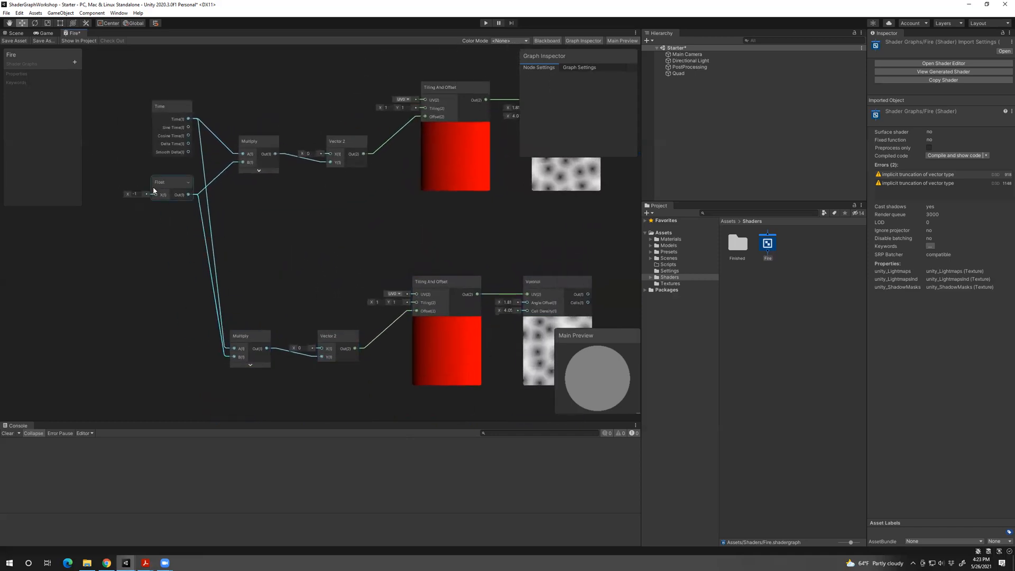
drag(173, 183, 166, 193)
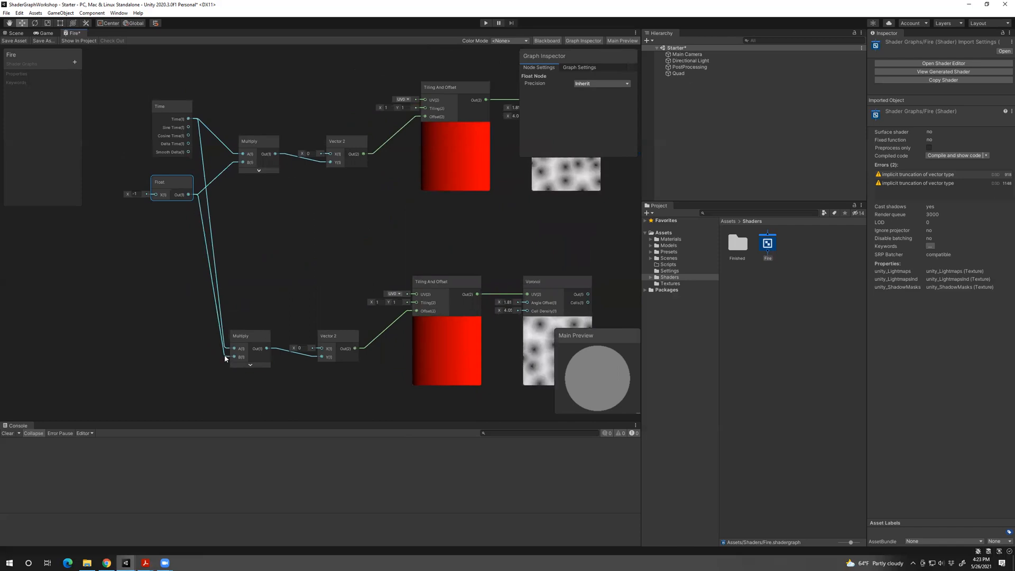
drag(120, 268, 118, 266)
click(373, 227)
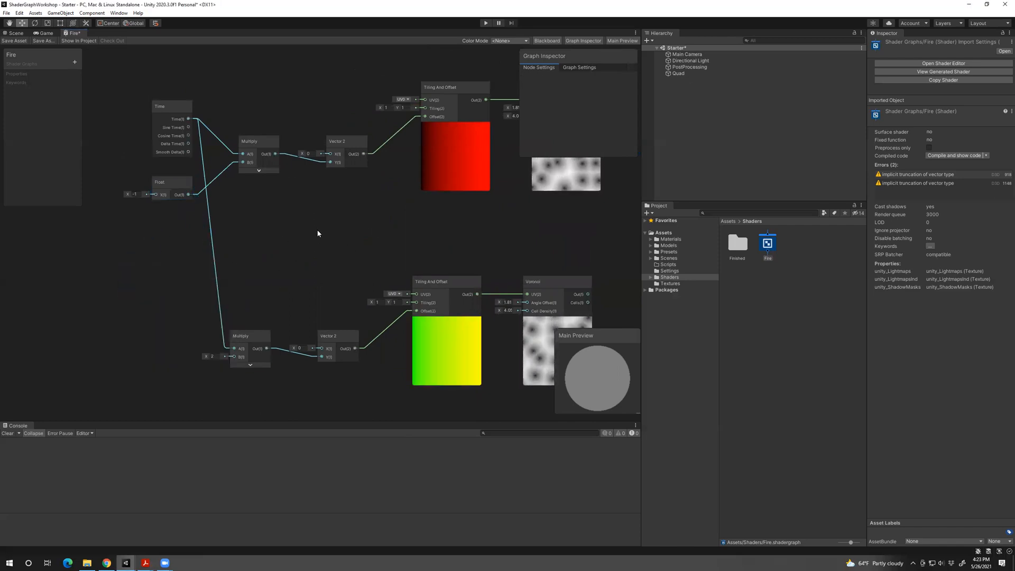
Move the Time node between the two branches and add a second Float node feeding the lower Multiply's B input.
middle_drag(418, 239, 310, 225)
middle_drag(232, 251, 341, 286)
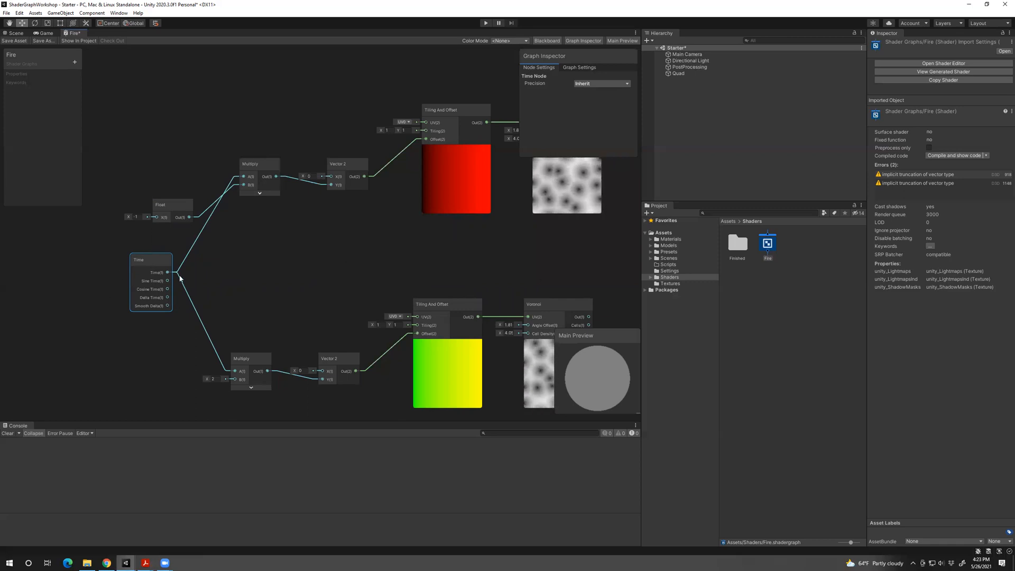
middle_drag(352, 277, 370, 236)
right_click(116, 311)
click(129, 313)
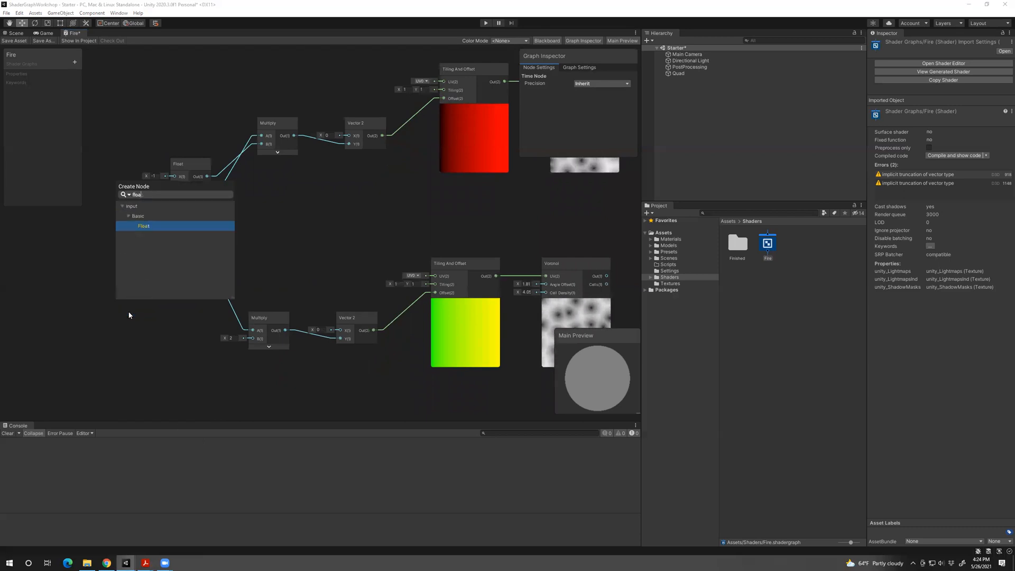
key(Return)
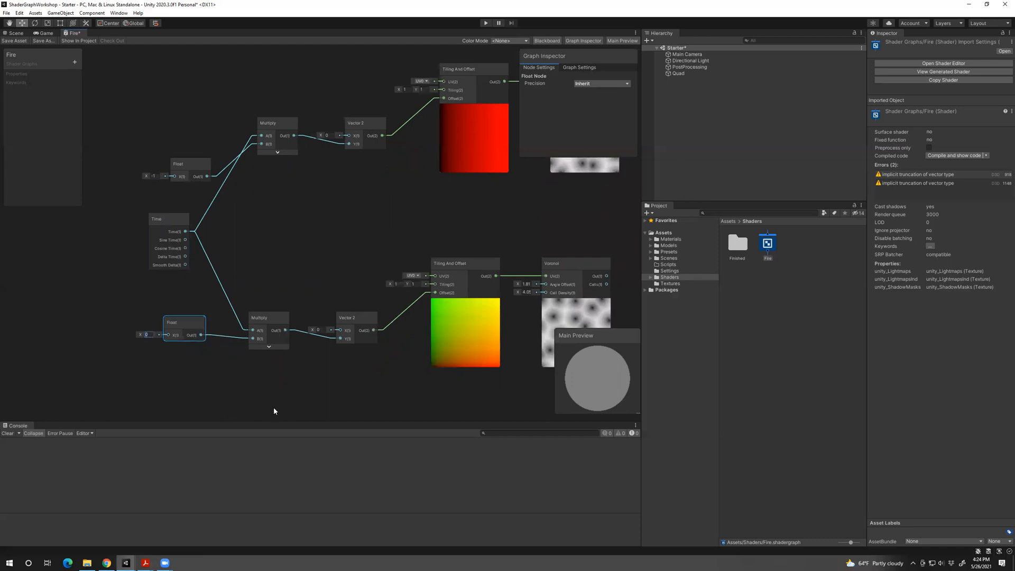
Set the lower Float node's value to -2 and the upper Float node's value to -1.5.
text(-2)
key(Return)
text(-2.1)
key(BackSpace)
key(BackSpace)
key(BackSpace)
text(1)
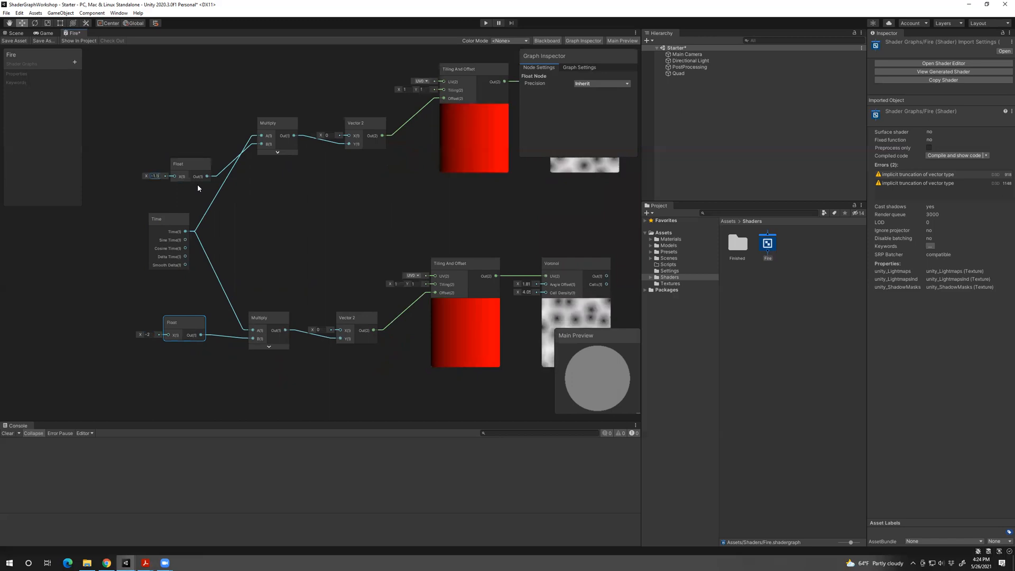
Set the lower Voronoi node's Angle Offset to about 3.5 and its Cell Density to about 3.51.
scroll(331, 232, down, 3)
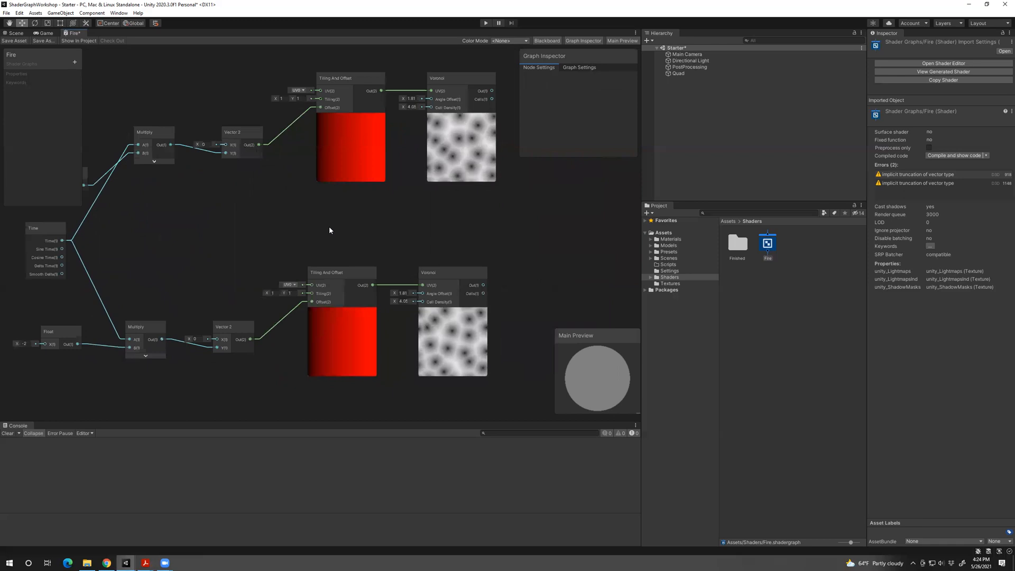
scroll(238, 241, up, 1)
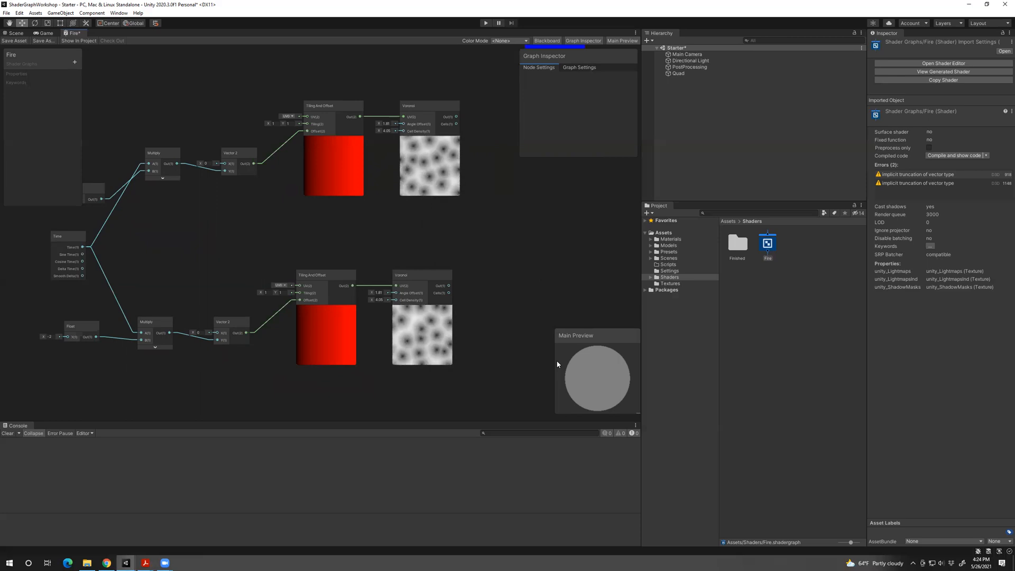
middle_drag(256, 236, 352, 227)
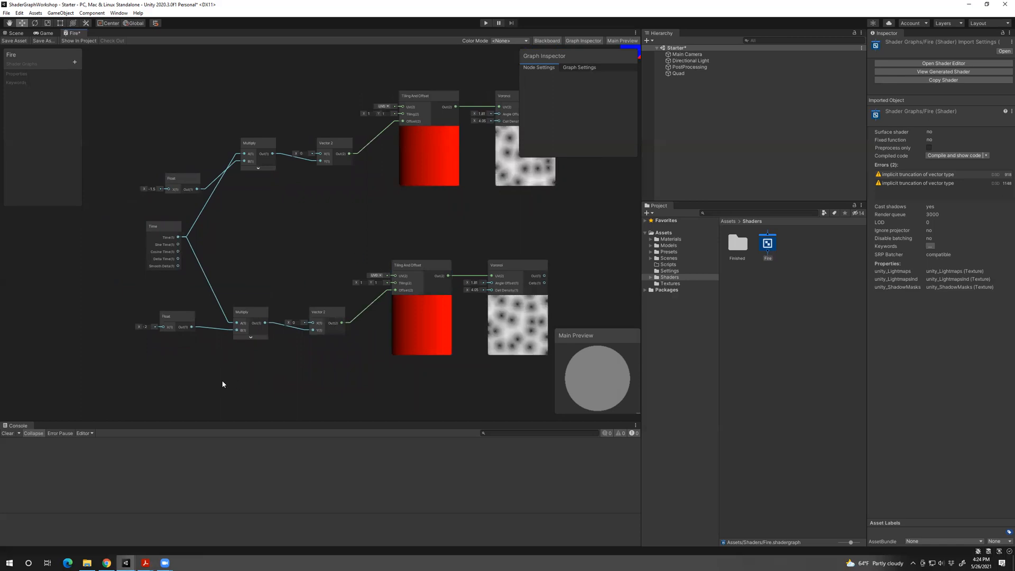
middle_drag(378, 215, 223, 219)
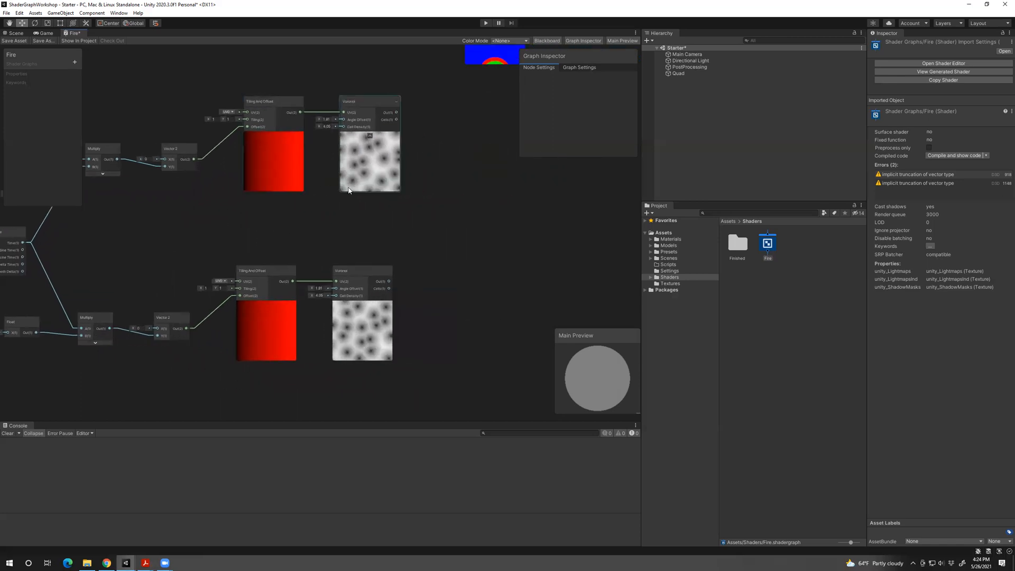
scroll(342, 203, up, 2)
middle_drag(343, 256, 340, 238)
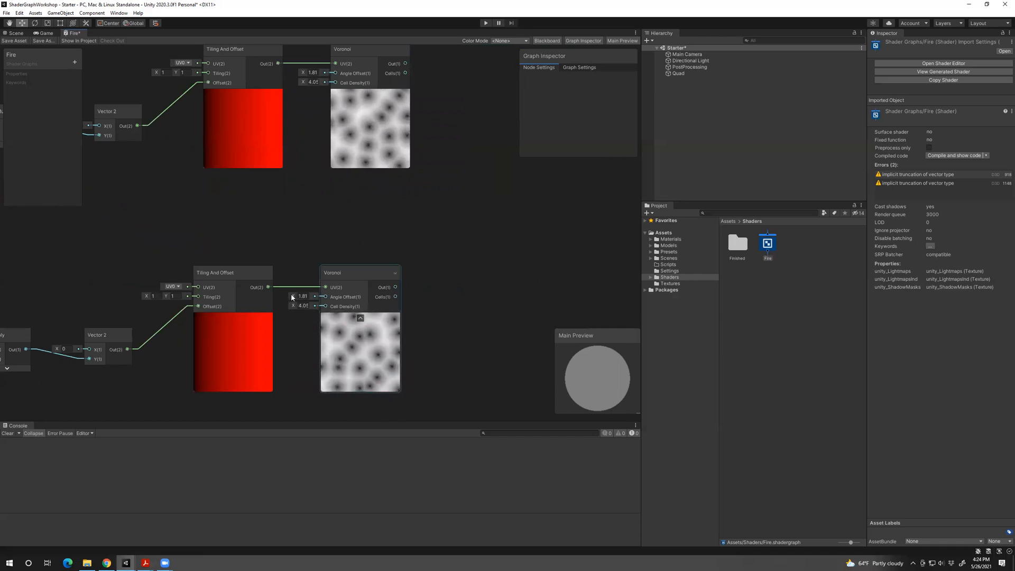
mouse_move(293, 299)
mouse_down()
mouse_move(311, 314)
mouse_move(288, 307)
mouse_up()
middle_drag(316, 243, 313, 277)
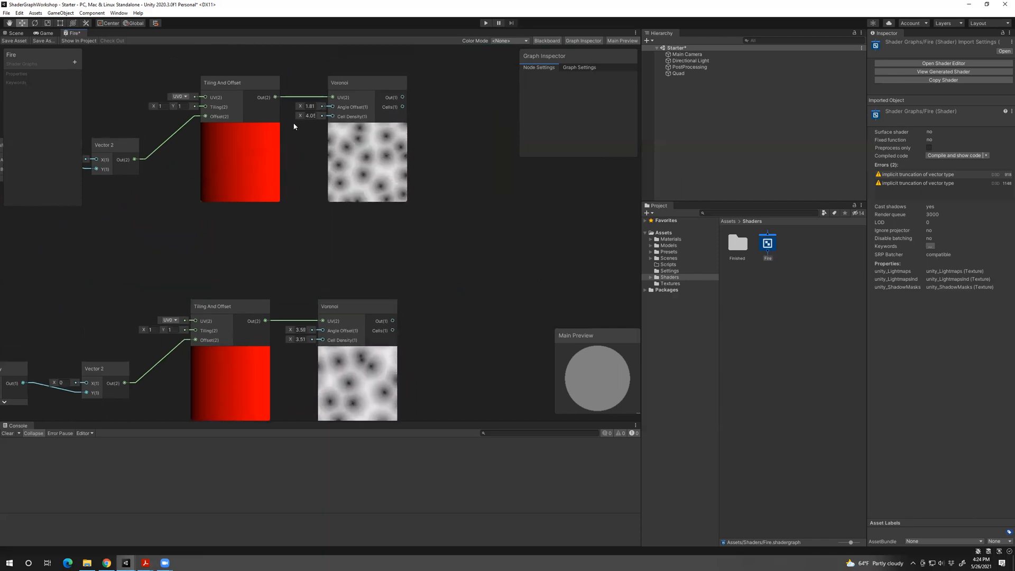
Set the Cell Density to about 2.61 on the upper Voronoi node and about 3.81 on the lower one.
drag(299, 115, 288, 113)
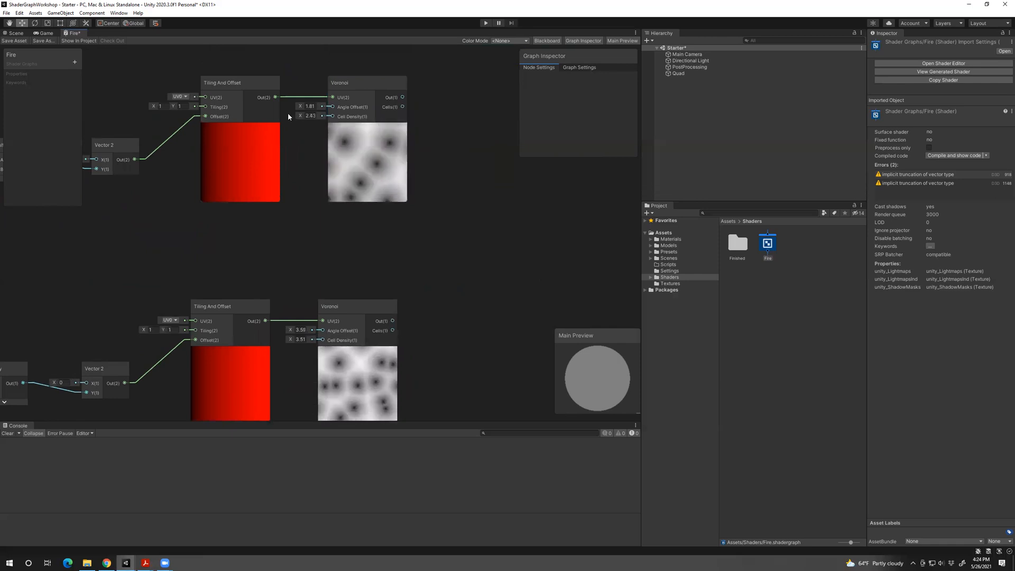
middle_drag(360, 260, 346, 229)
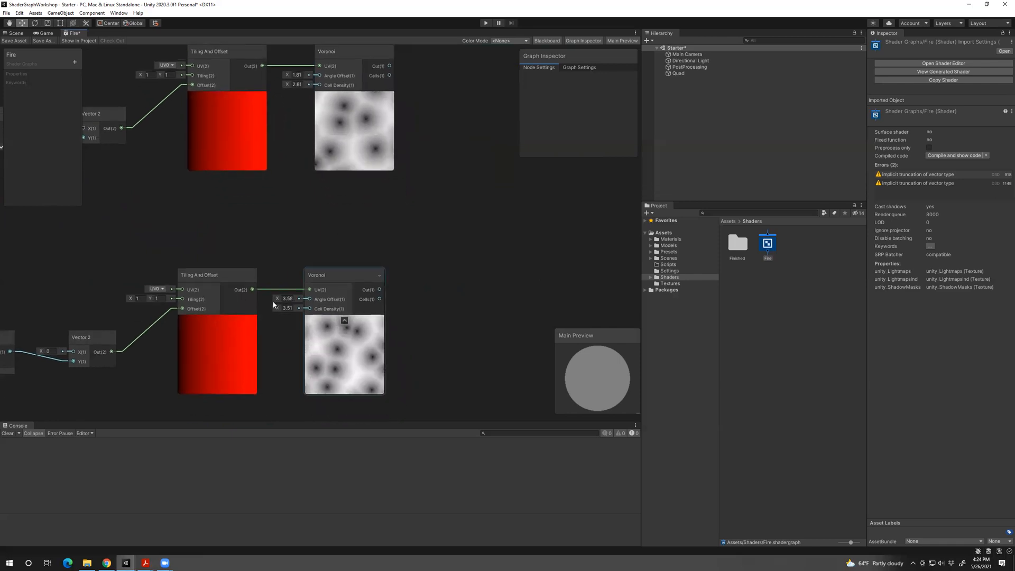
drag(277, 308, 279, 307)
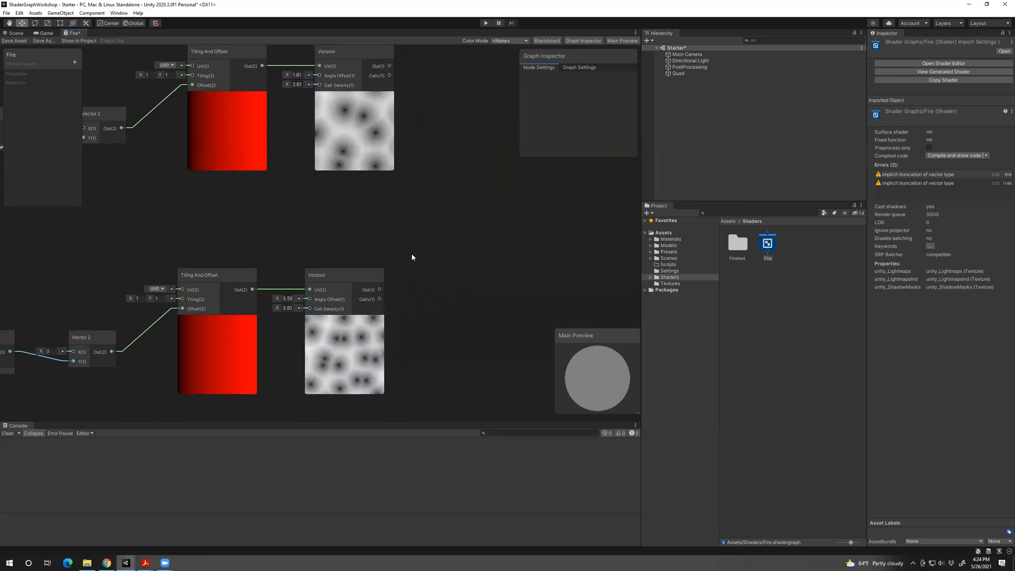
Examine the two scrolling Voronoi branches from the shared Time node through to their noise previews.
scroll(412, 253, down, 1)
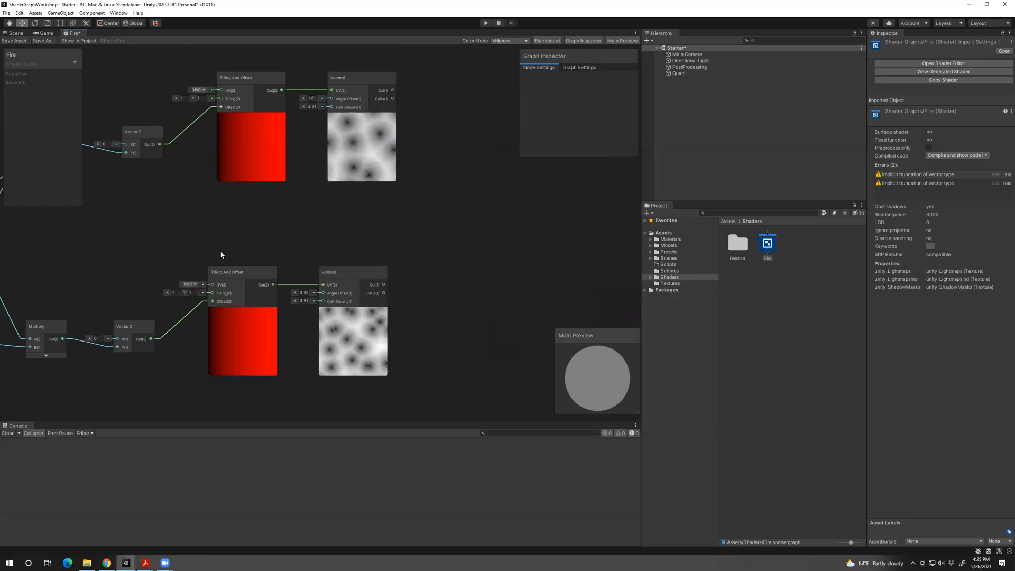
middle_drag(234, 253, 345, 250)
scroll(345, 251, down, 1)
middle_drag(271, 244, 296, 236)
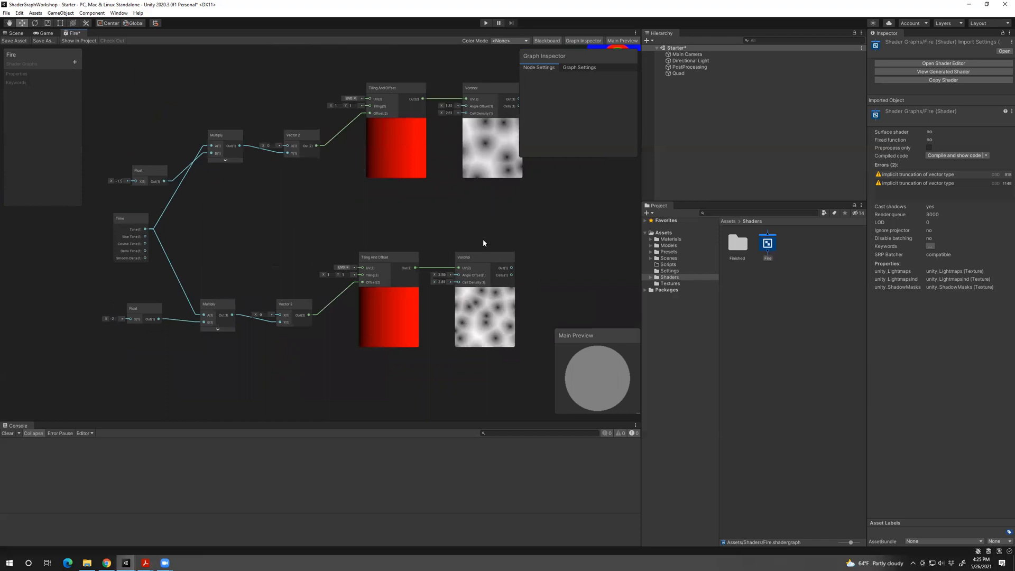
middle_drag(483, 243, 408, 242)
scroll(402, 251, up, 3)
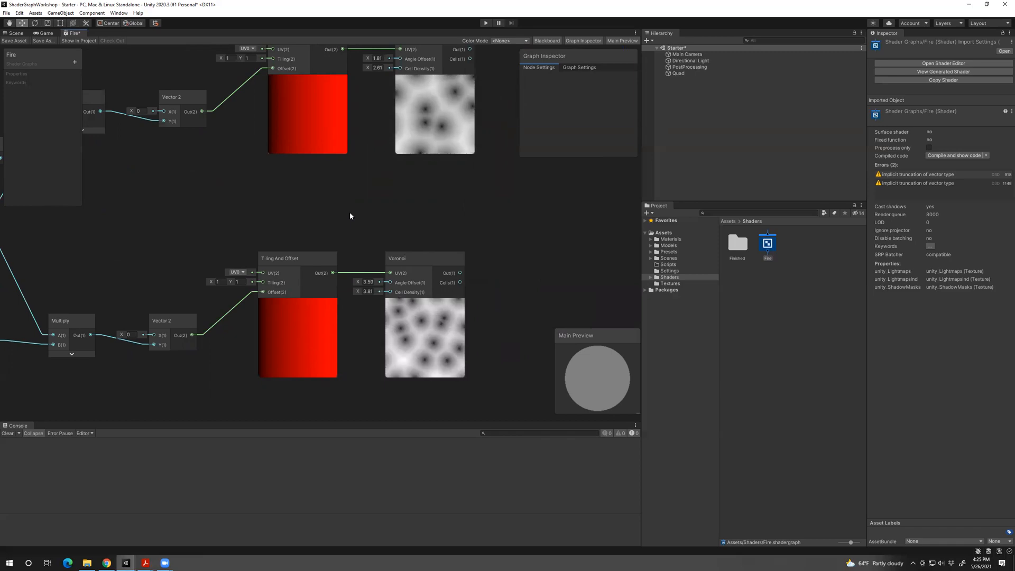
scroll(170, 227, down, 3)
middle_drag(171, 227, 249, 264)
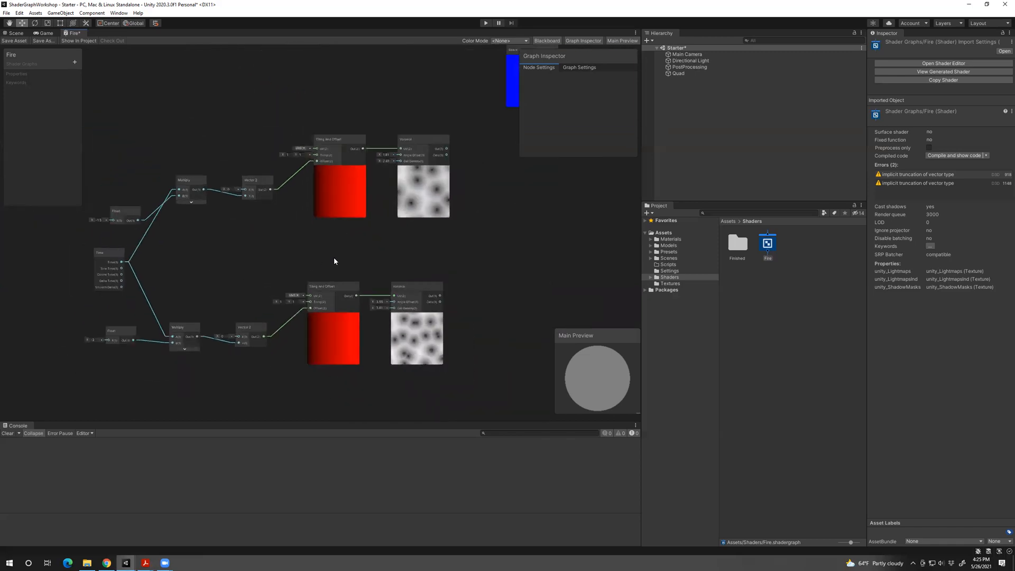
middle_drag(457, 284, 378, 265)
middle_drag(195, 246, 306, 261)
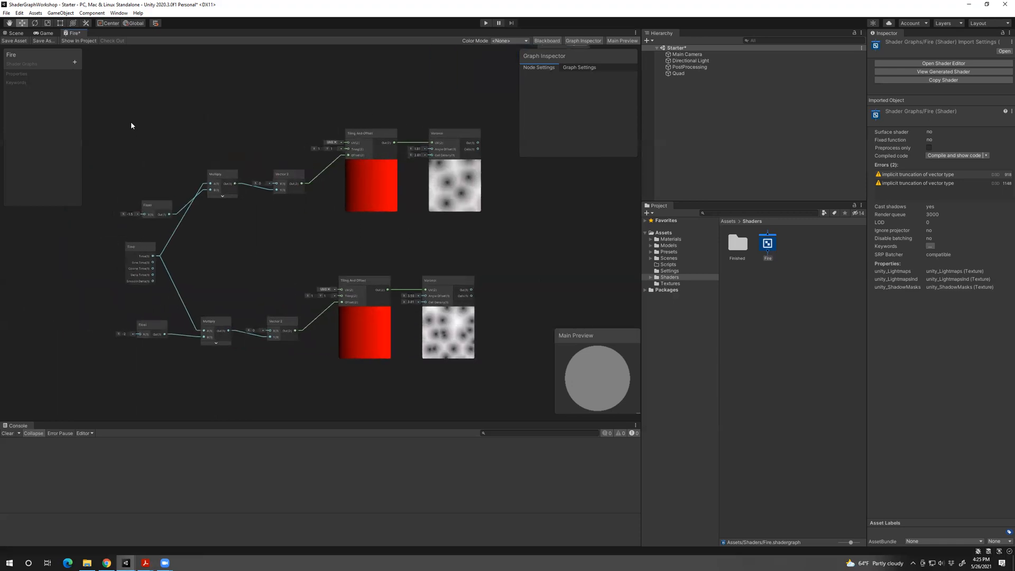
Move all nodes of both Voronoi branches together, farther from the Sample Texture 2D and master stack nodes.
drag(509, 397, 509, 398)
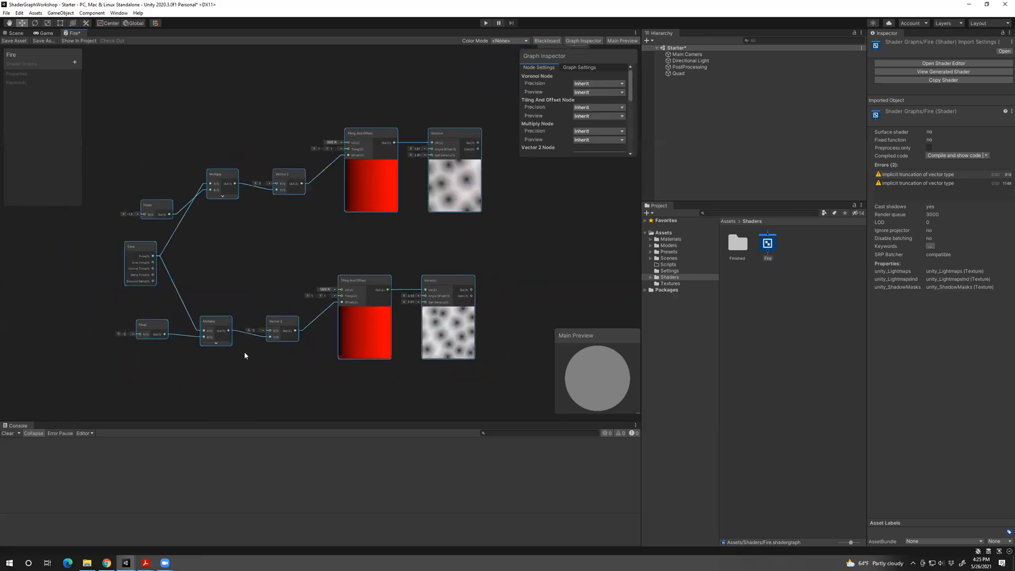
drag(443, 141, 354, 133)
click(455, 269)
Create an Add node after the two Voronoi nodes, feeding the upper Voronoi output into A and the lower into B.
middle_drag(454, 271, 250, 325)
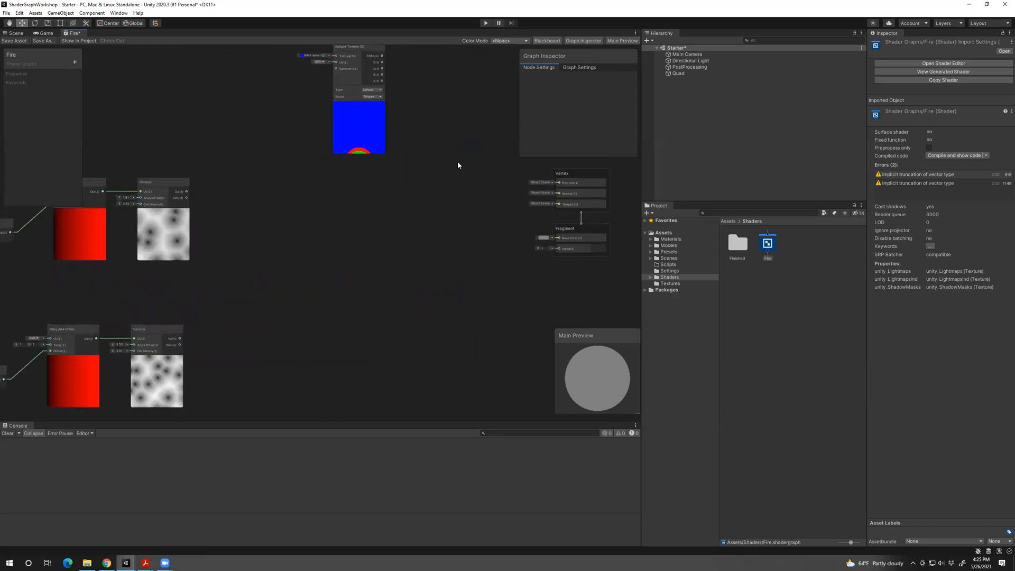
middle_drag(277, 366, 377, 326)
scroll(394, 294, up, 3)
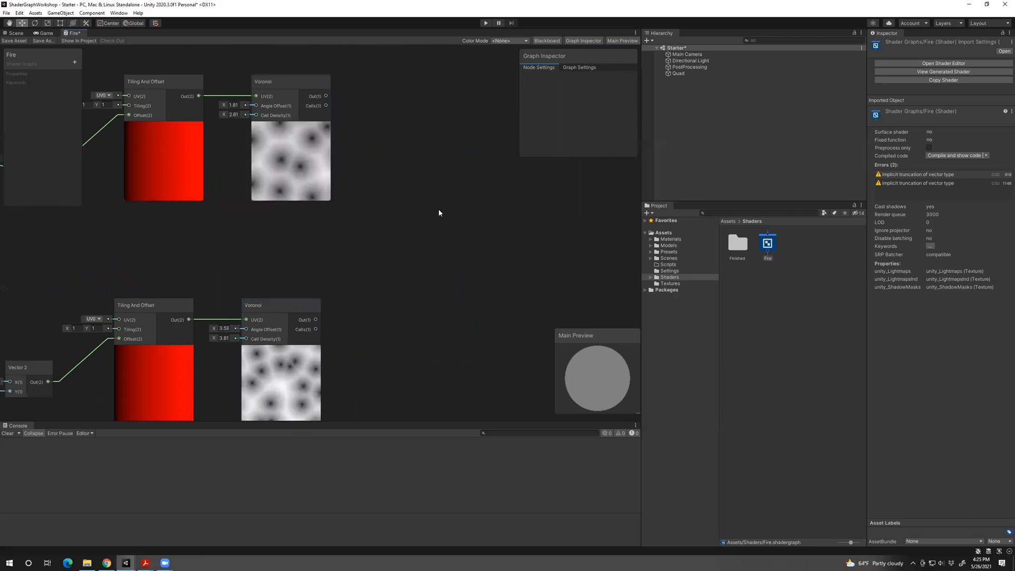
right_click(392, 204)
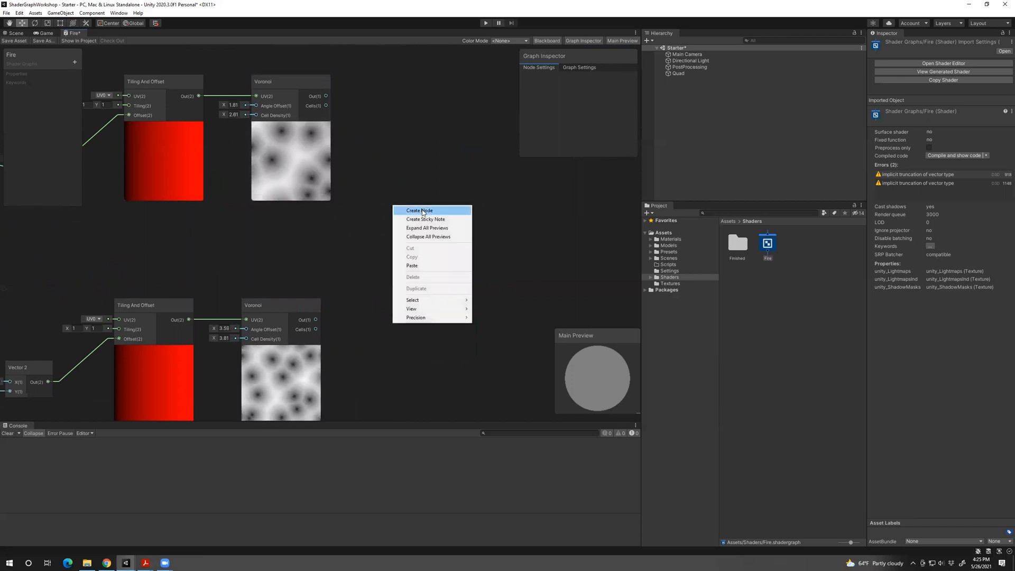
click(422, 211)
text(add)
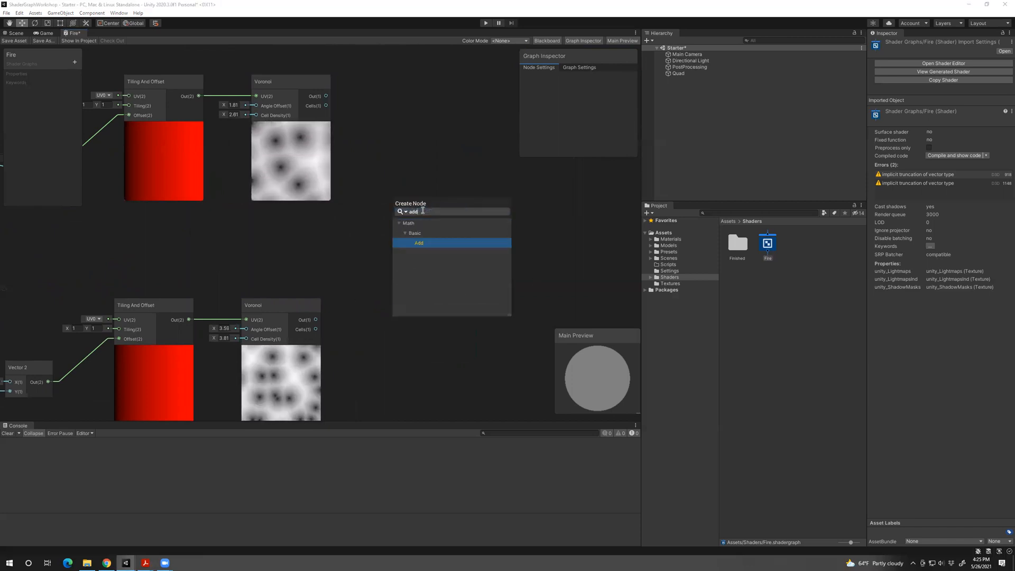
key(Return)
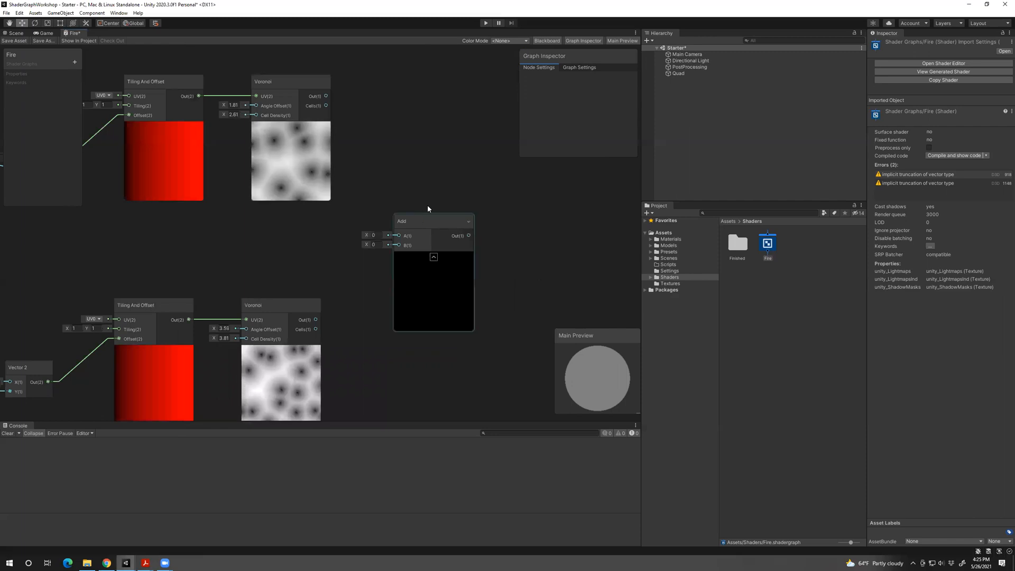
drag(428, 218, 442, 207)
drag(326, 96, 413, 225)
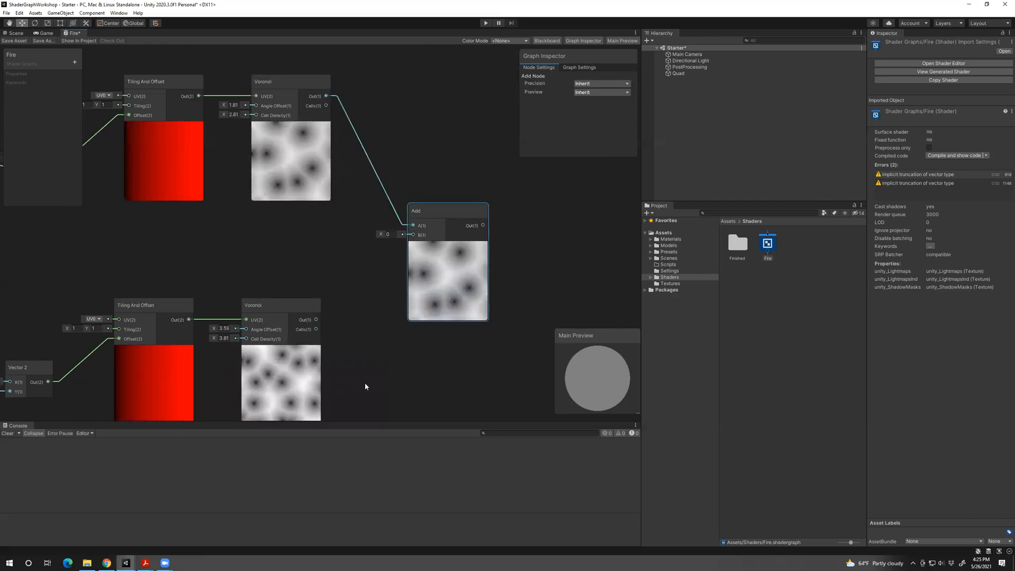
drag(315, 319, 437, 214)
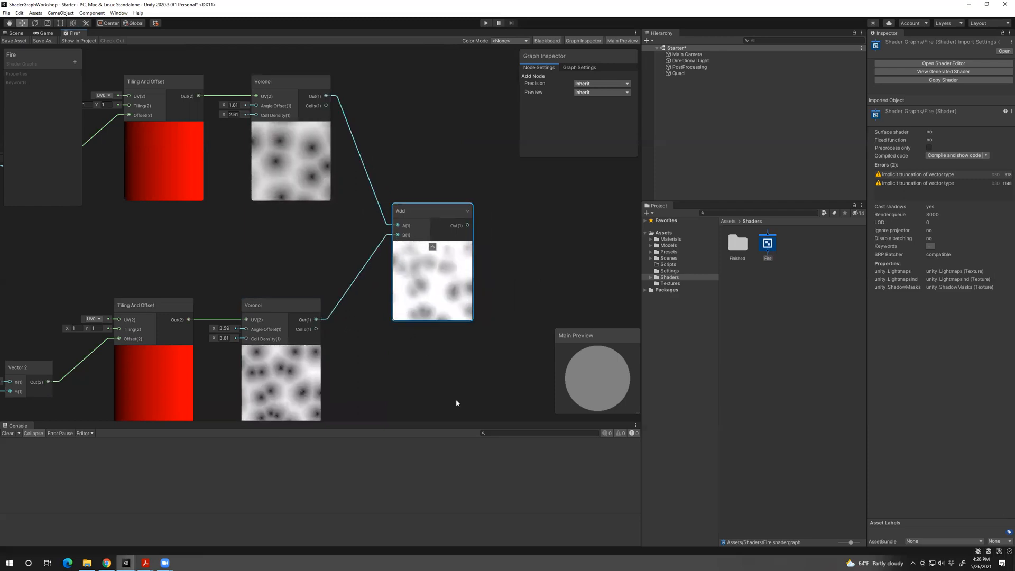
Connect the Add node's output to the Fragment Base Color and save the shader graph.
middle_drag(419, 369, 377, 359)
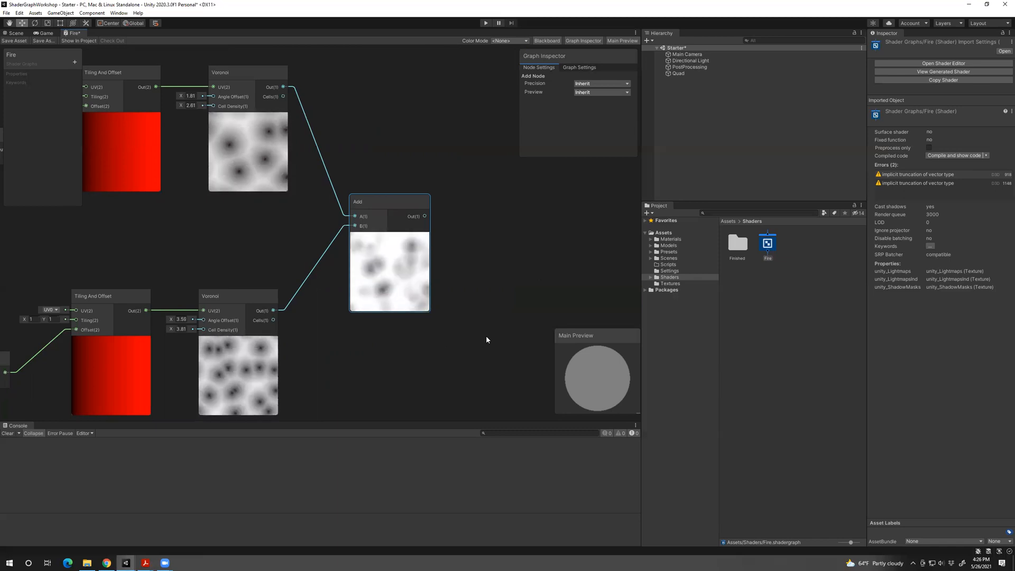
middle_drag(486, 338, 347, 339)
scroll(347, 334, down, 5)
scroll(347, 329, up, 2)
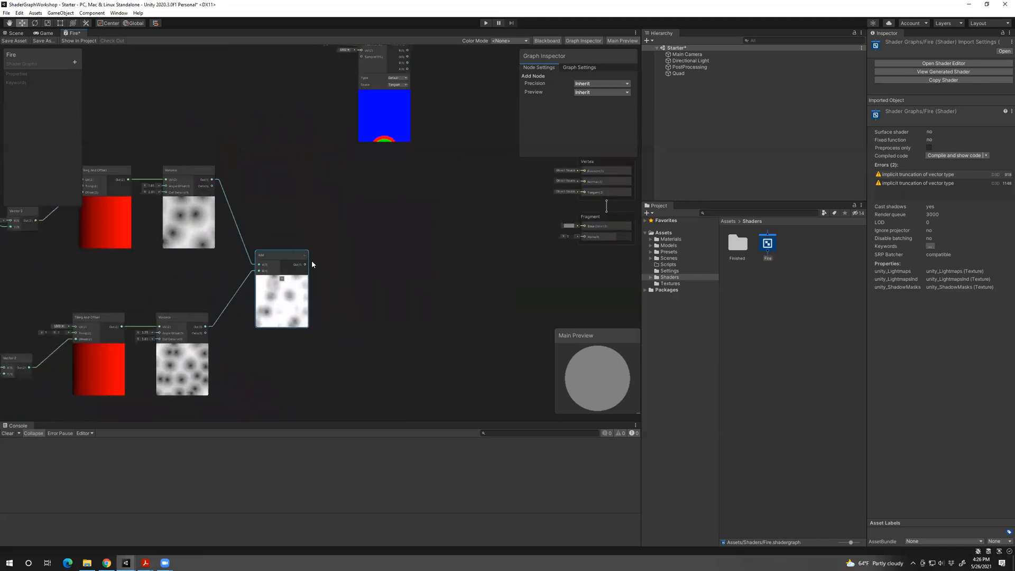
middle_drag(390, 312, 367, 305)
drag(282, 258, 562, 219)
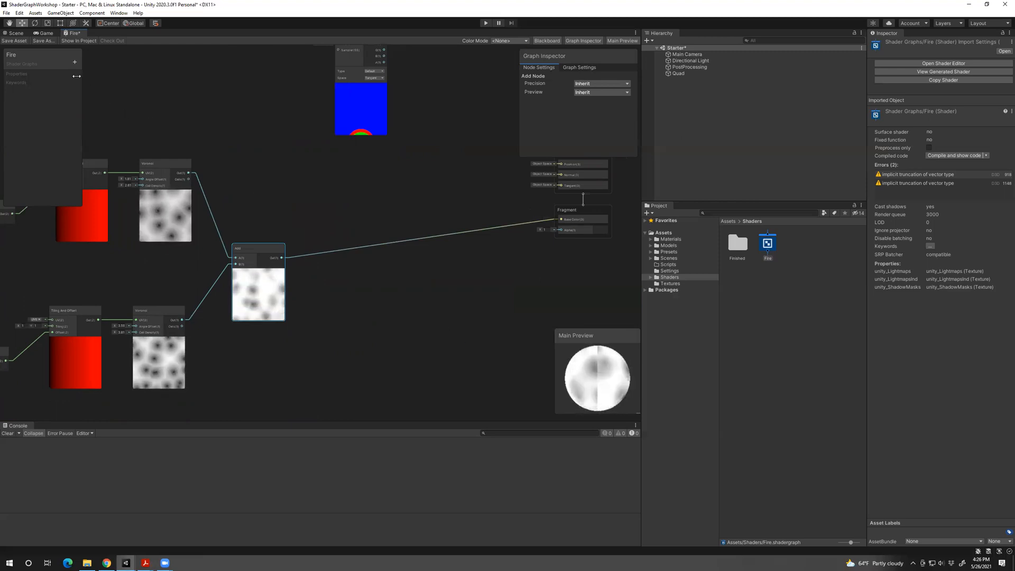
click(13, 40)
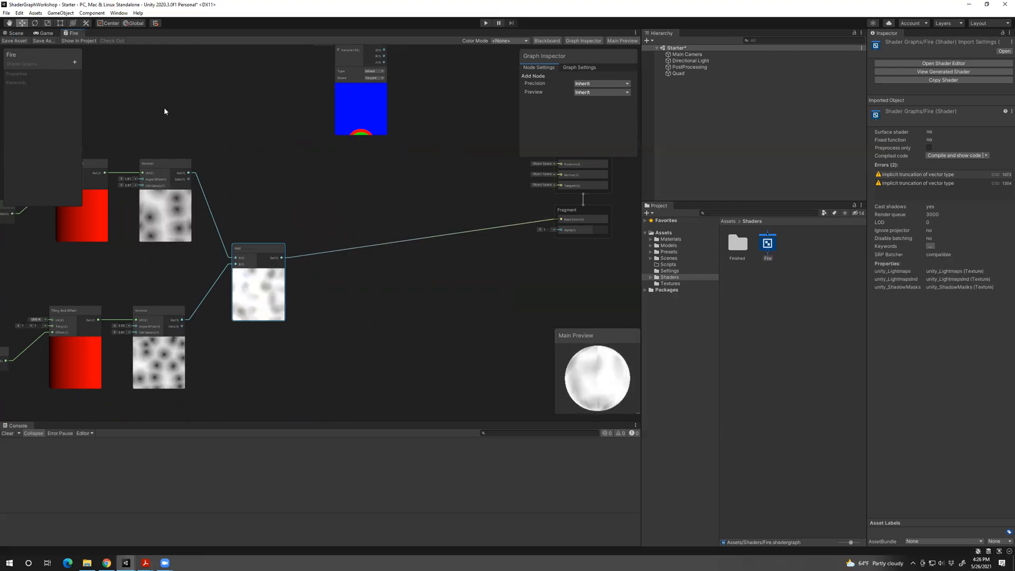
Move the Main Camera in the Scene view close in front of the quad, to about Z -1.75.
click(13, 33)
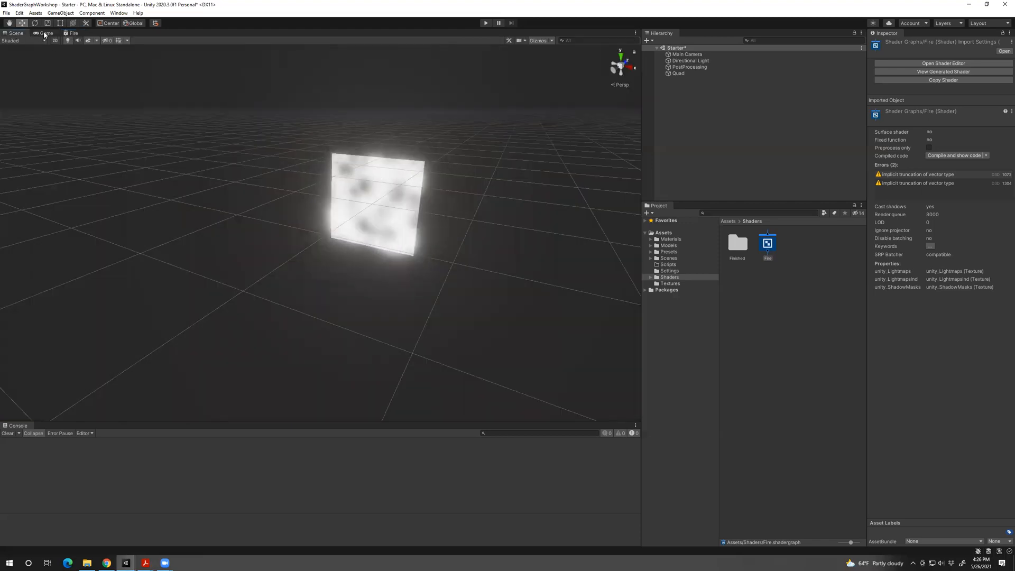
click(692, 73)
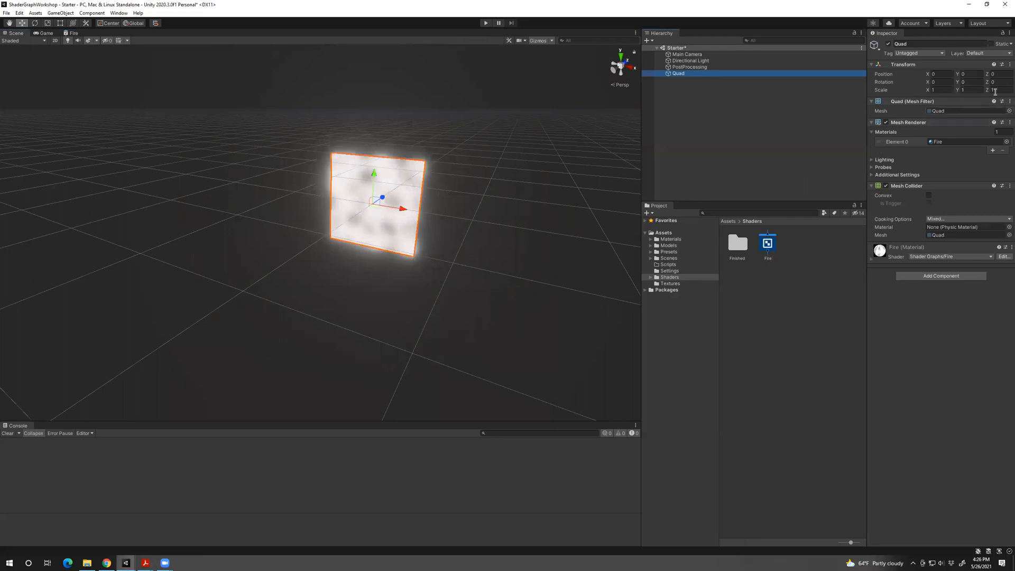
double_click(687, 54)
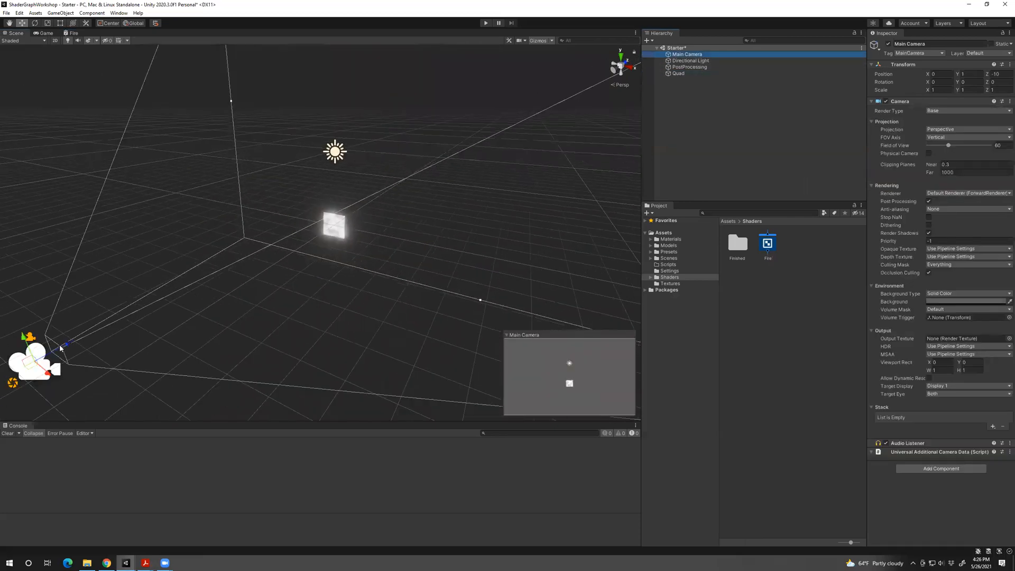
drag(68, 348, 326, 236)
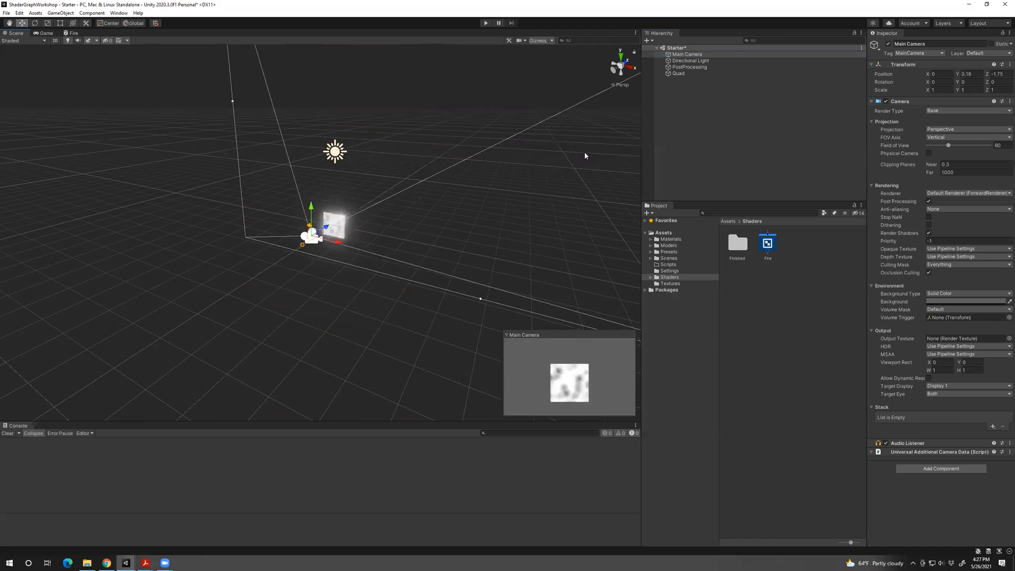
Run the scene in the Game view to watch the quad's animated noise, and stop play mode.
click(43, 34)
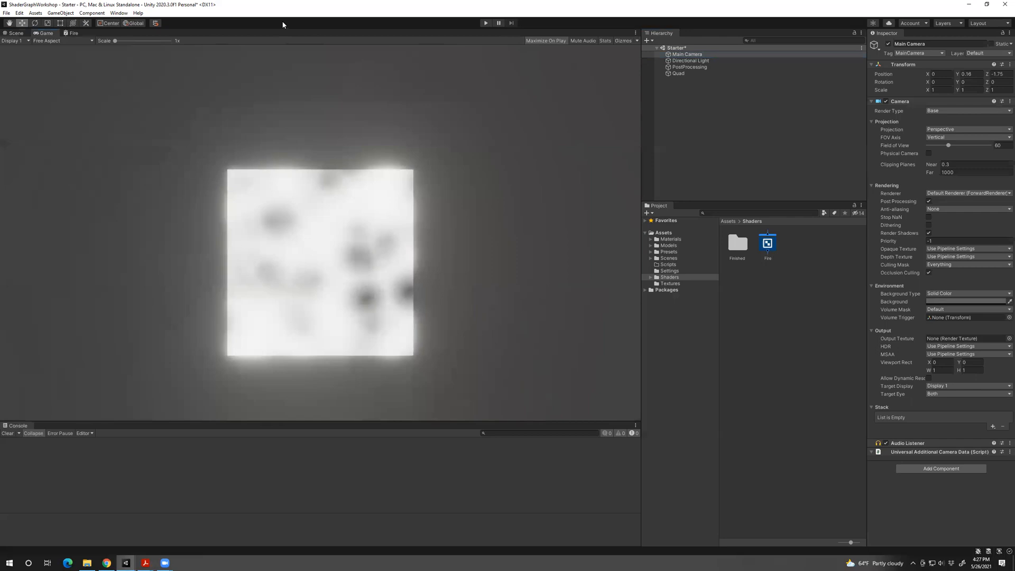
click(485, 23)
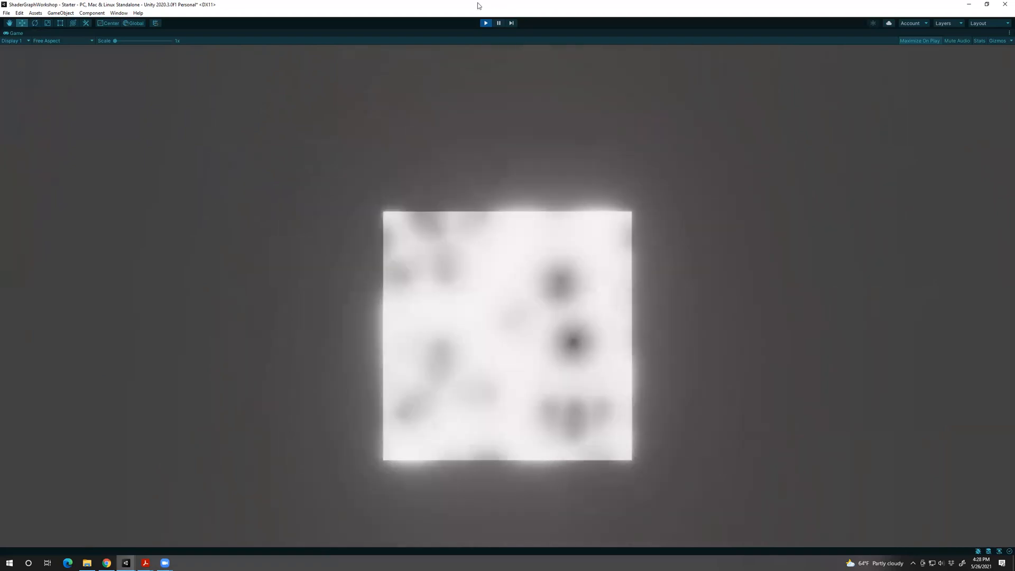
key(ctrl+p)
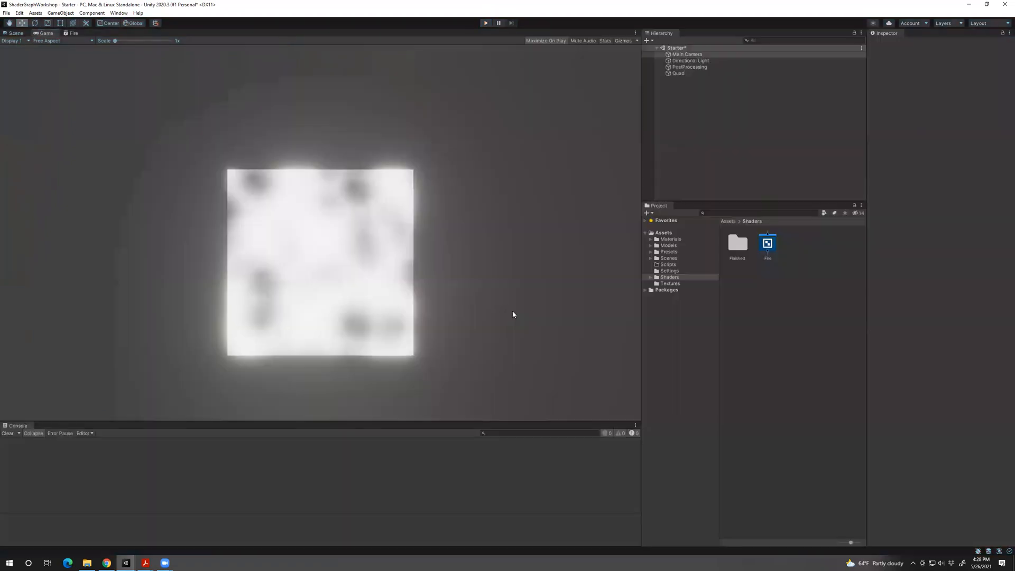
Reopen the Fire shader graph and disconnect the Add node's output from the Fragment Base Color.
click(72, 33)
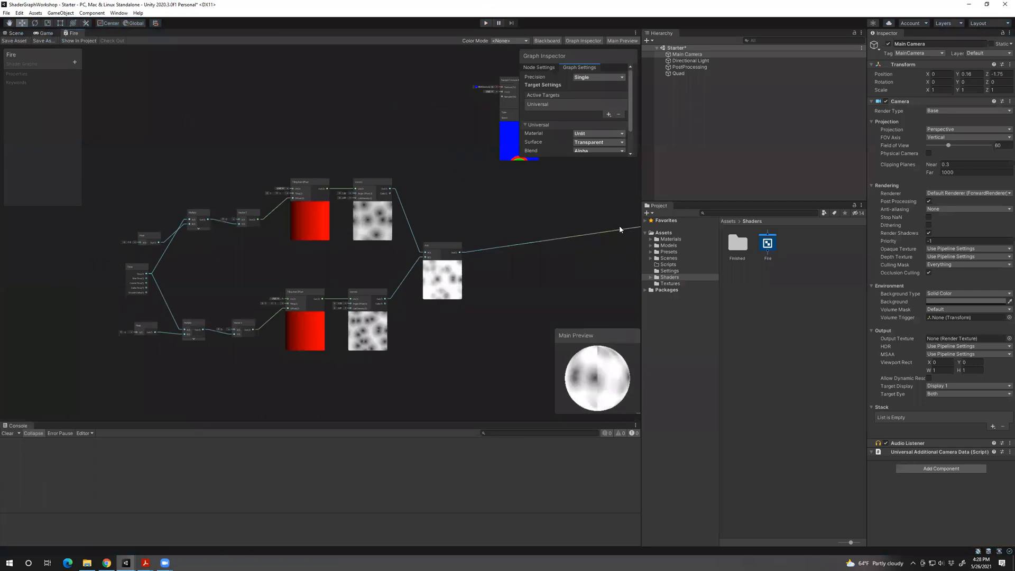
drag(620, 227, 477, 322)
drag(614, 231, 497, 320)
click(417, 375)
scroll(458, 305, up, 3)
scroll(457, 307, up, 2)
middle_drag(319, 327, 394, 347)
scroll(364, 312, down, 2)
scroll(422, 348, up, 3)
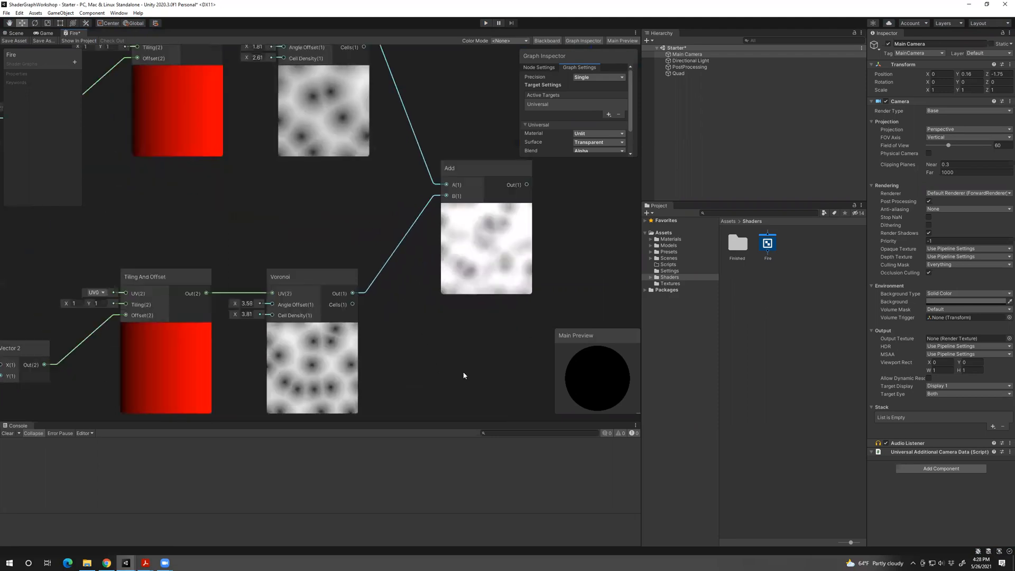
scroll(463, 376, down, 2)
Switch to the SGWorkshop1PRES.pdf slides and page on from the UV distortion example to the Time node slide.
mouse_move(146, 562)
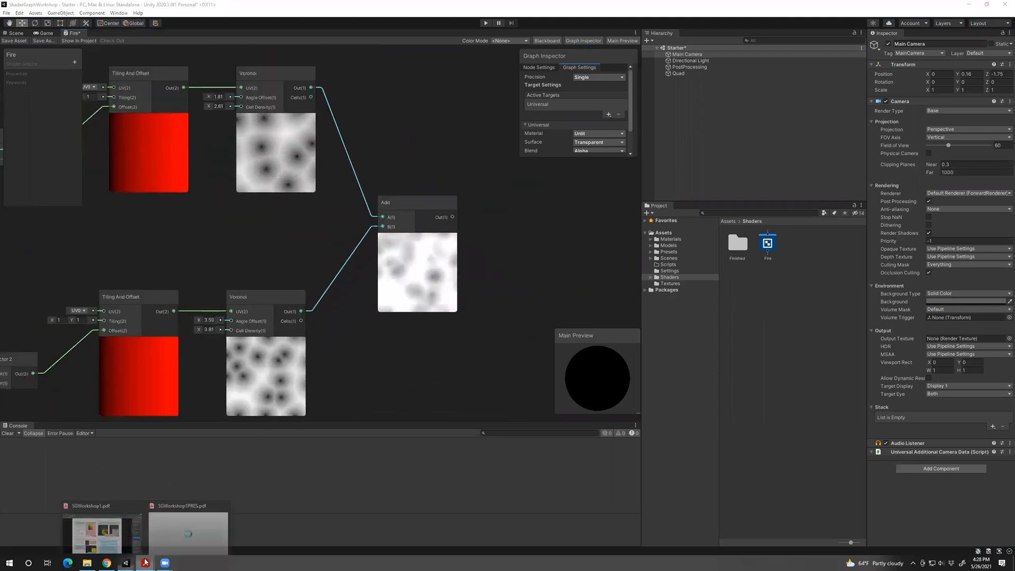
click(188, 533)
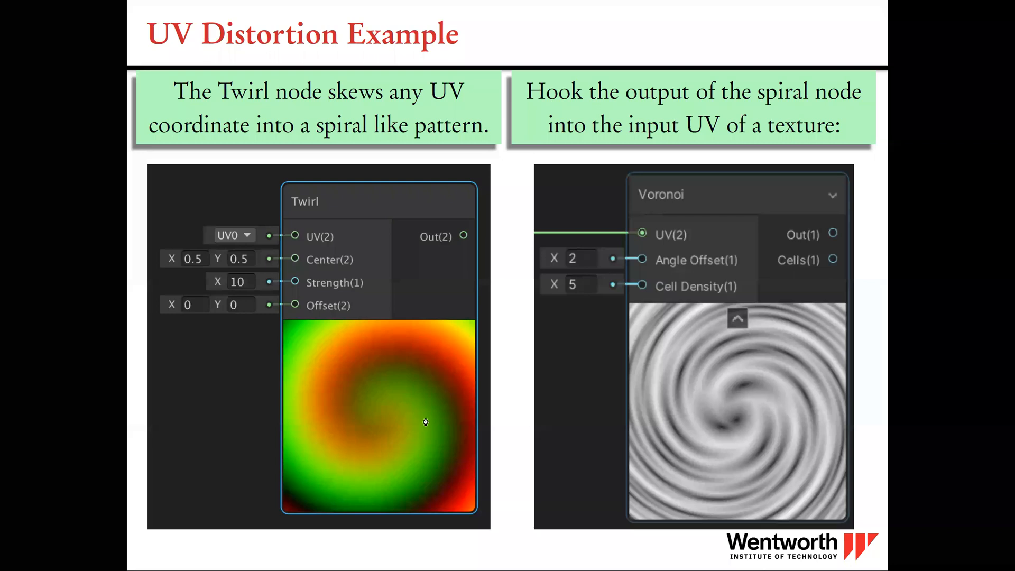
click(571, 349)
click(599, 327)
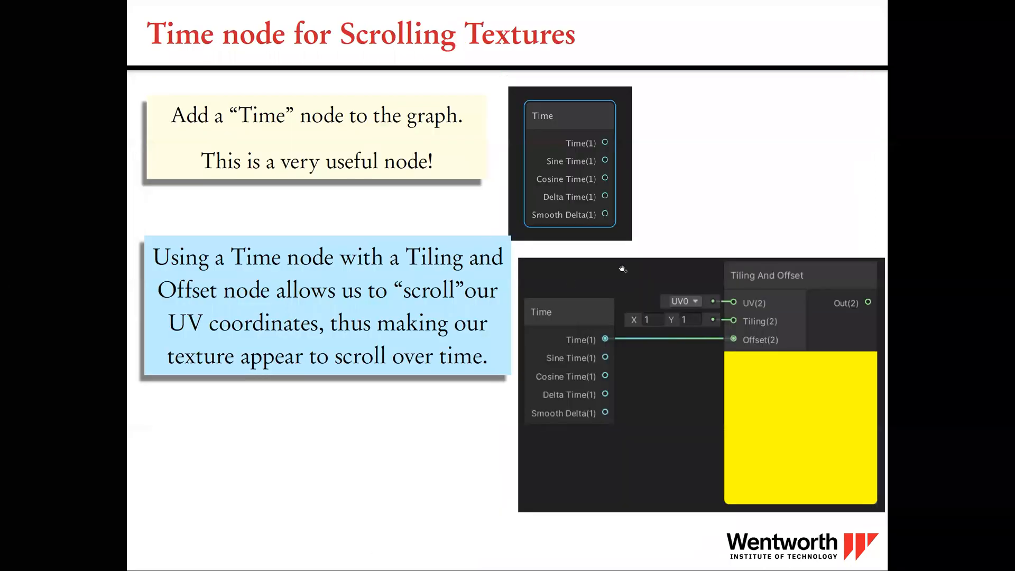
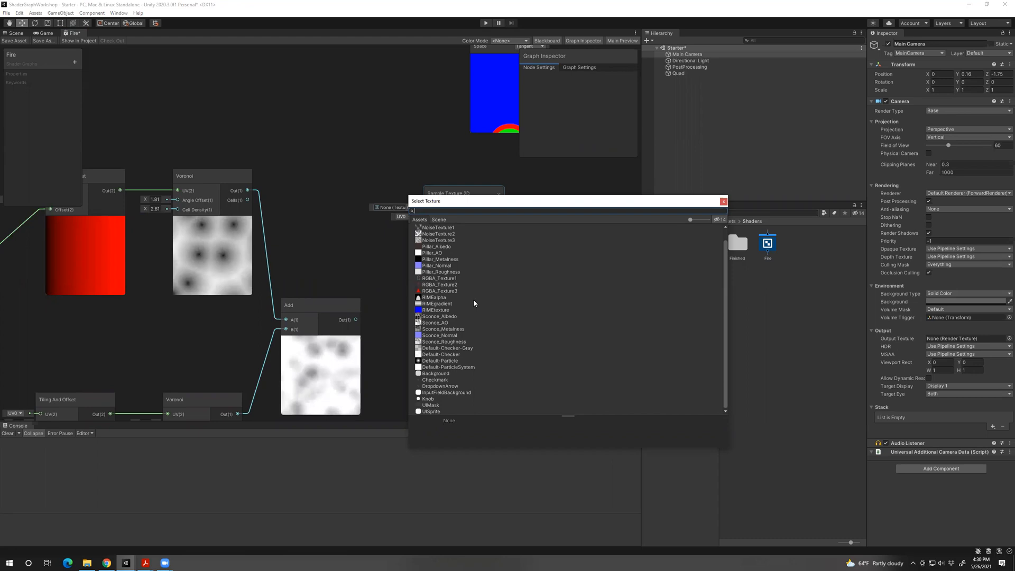
Assign the RIMEgradient texture to the new Sample Texture 2D node and place the node above the Add node's output side.
click(444, 304)
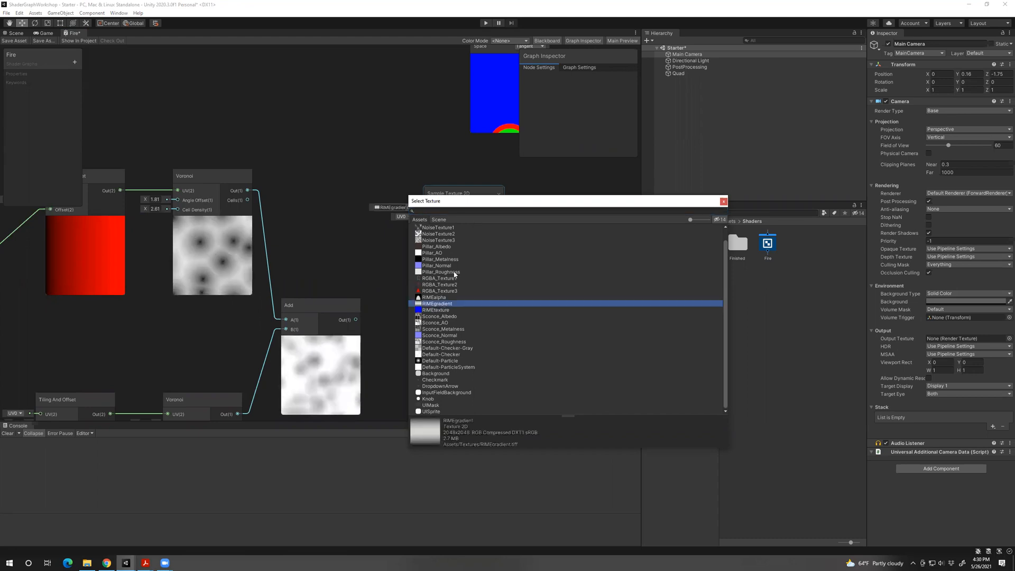
key(Return)
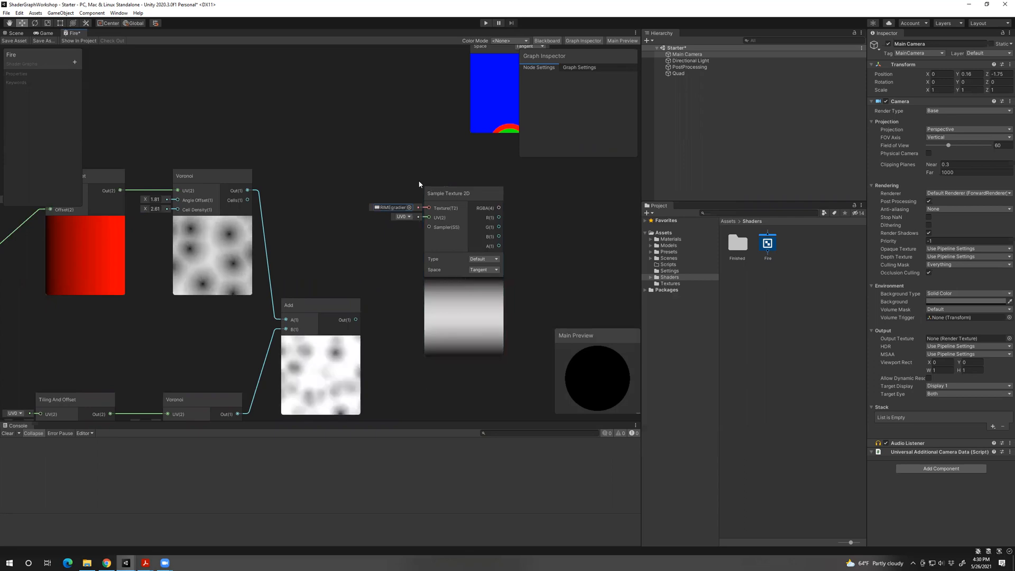
drag(429, 193, 392, 176)
scroll(435, 294, down, 2)
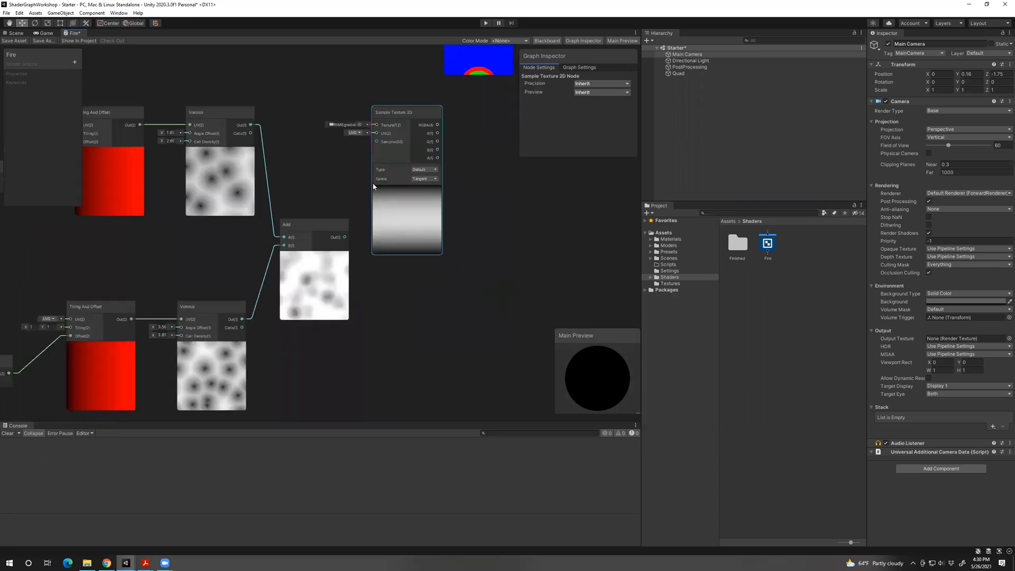
Create a Multiply node after the Add node, feeding the gradient texture's RGBA into A and the Add output into B.
right_click(516, 254)
click(542, 258)
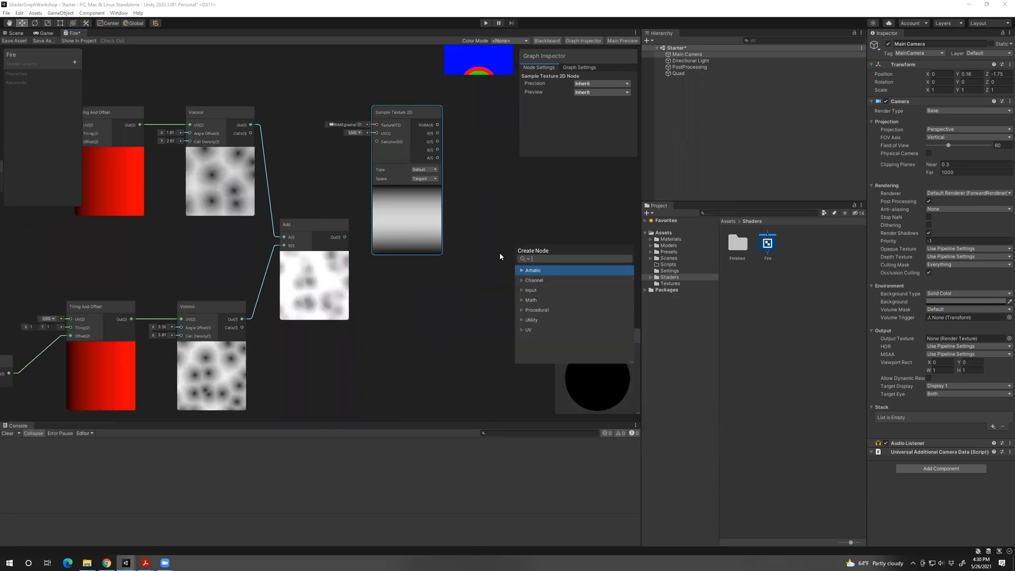
text(mu)
key(Return)
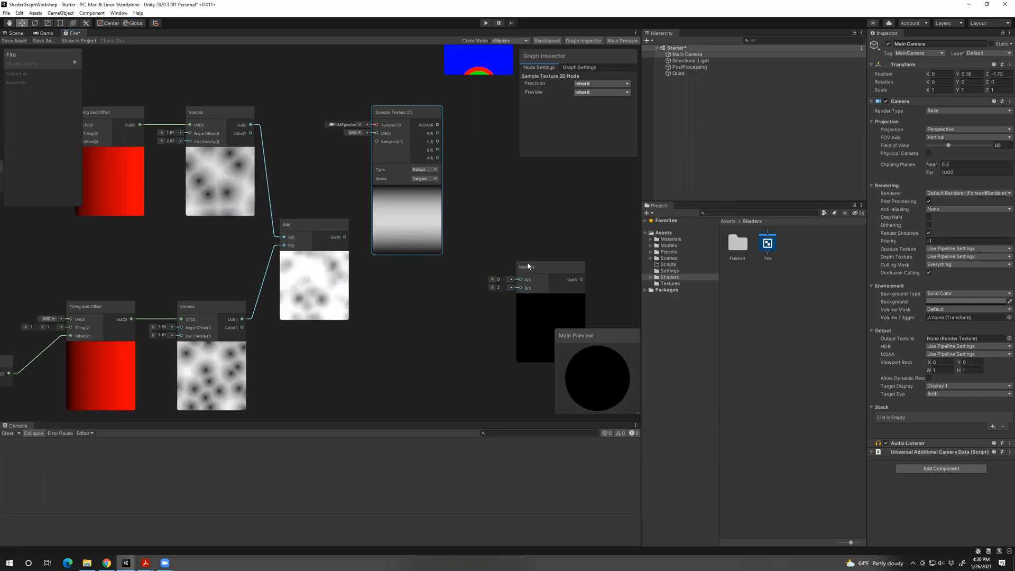
mouse_move(346, 241)
mouse_down()
mouse_move(363, 262)
mouse_move(331, 237)
mouse_up()
drag(466, 273, 473, 271)
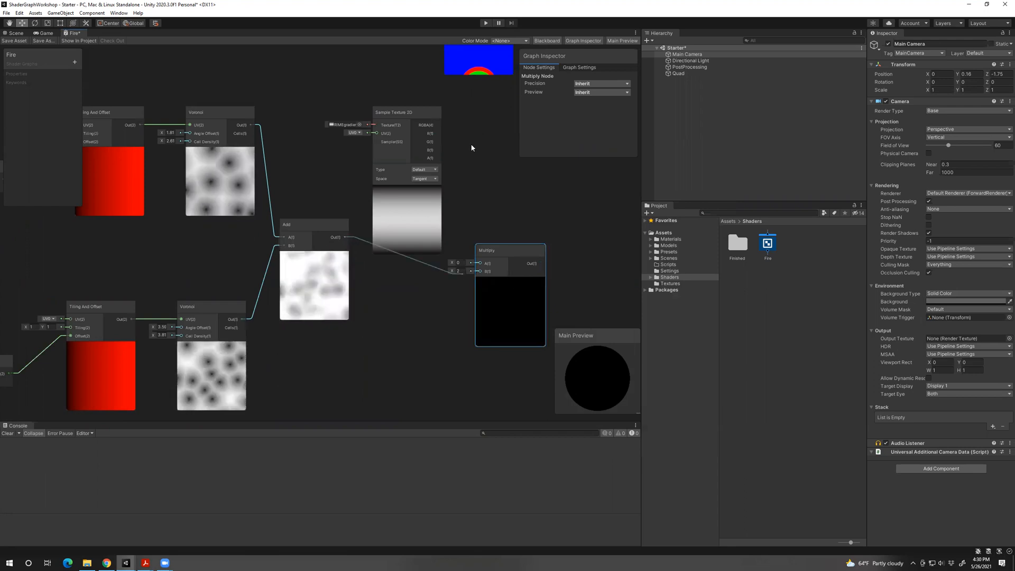
drag(417, 129, 440, 214)
drag(467, 261, 493, 244)
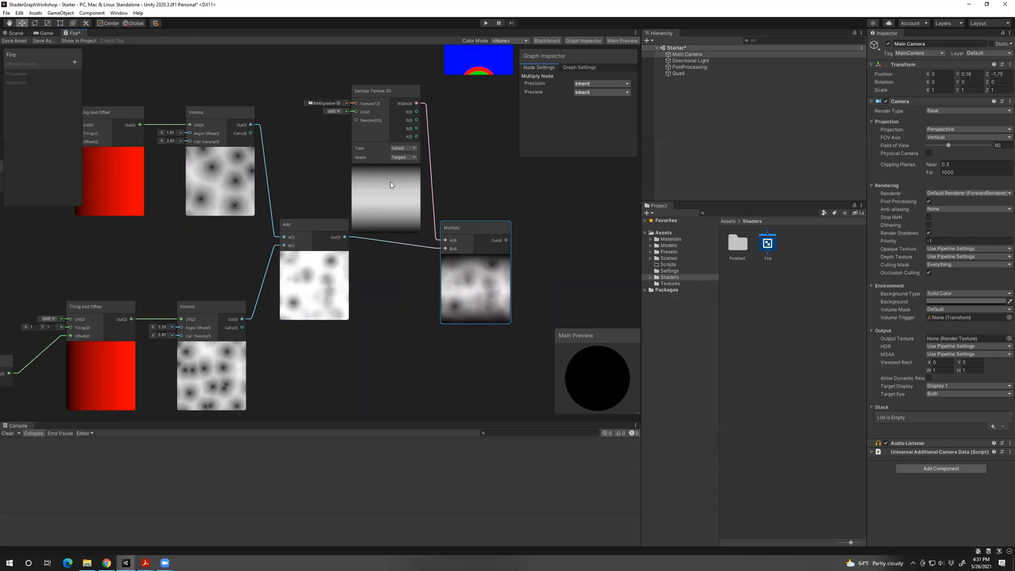
Collapse the preview of the RIMEgradient Sample Texture 2D node and move the node down closer to the Multiply node.
click(383, 169)
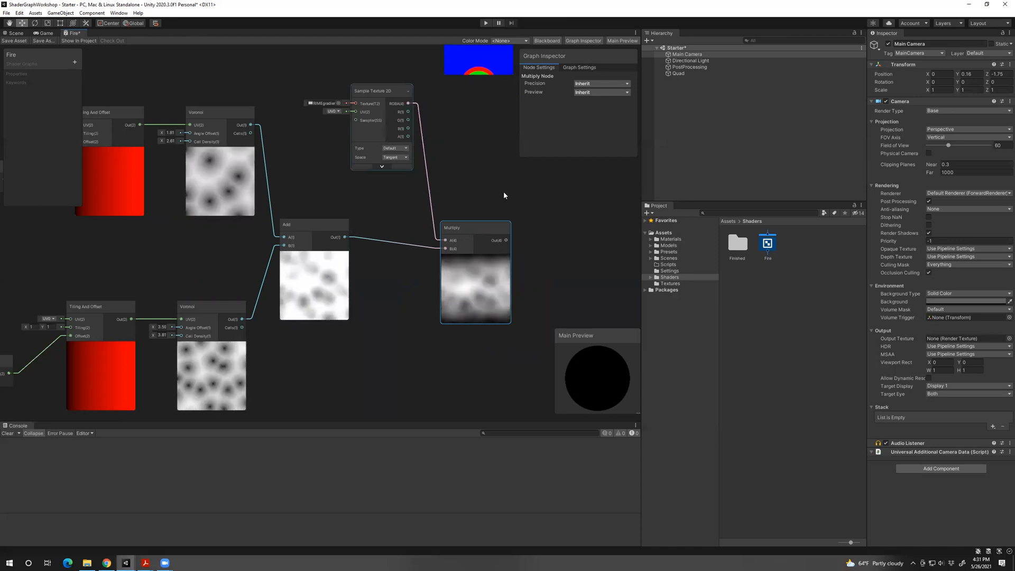
click(382, 166)
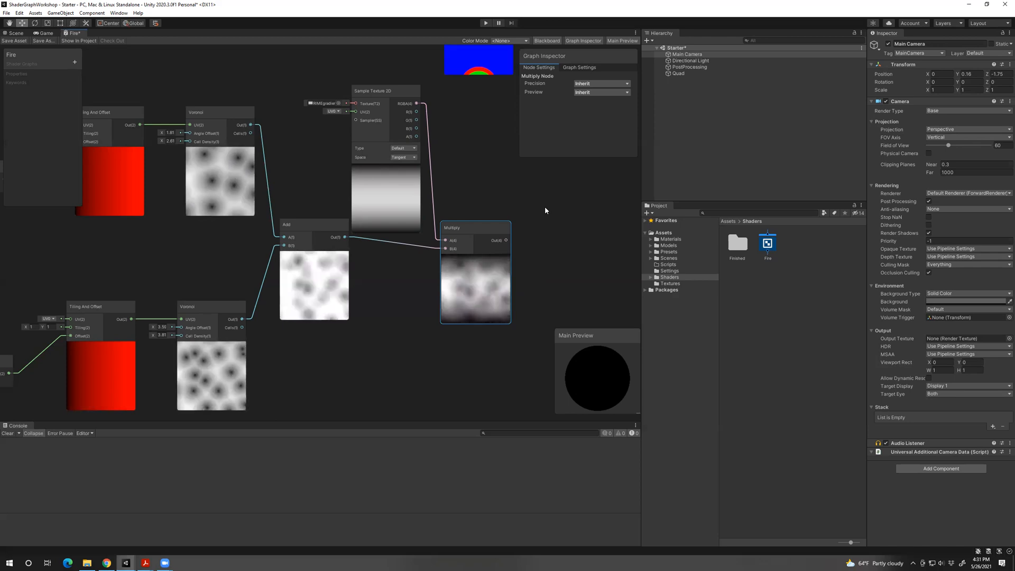
middle_drag(390, 119, 405, 107)
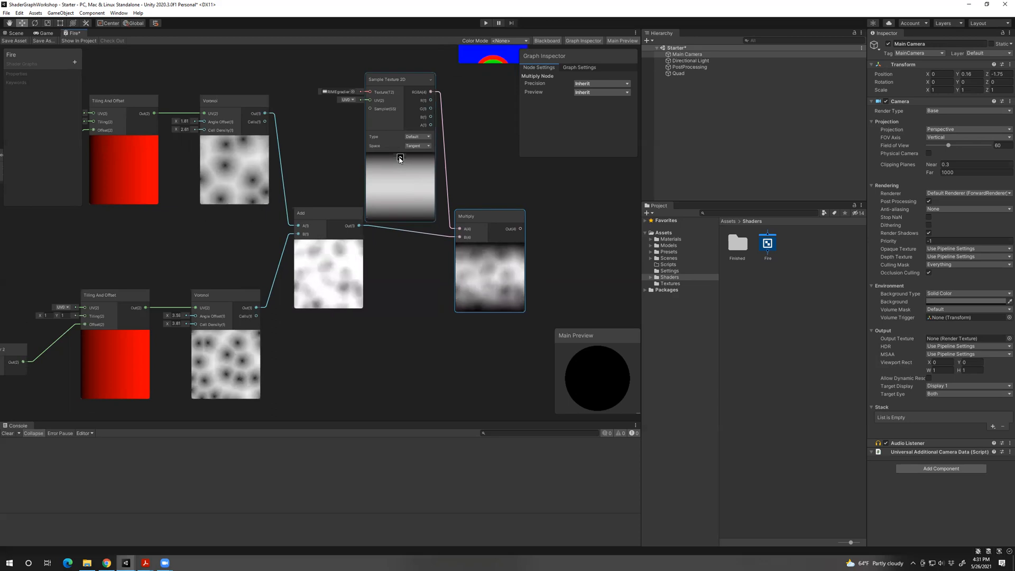
click(400, 159)
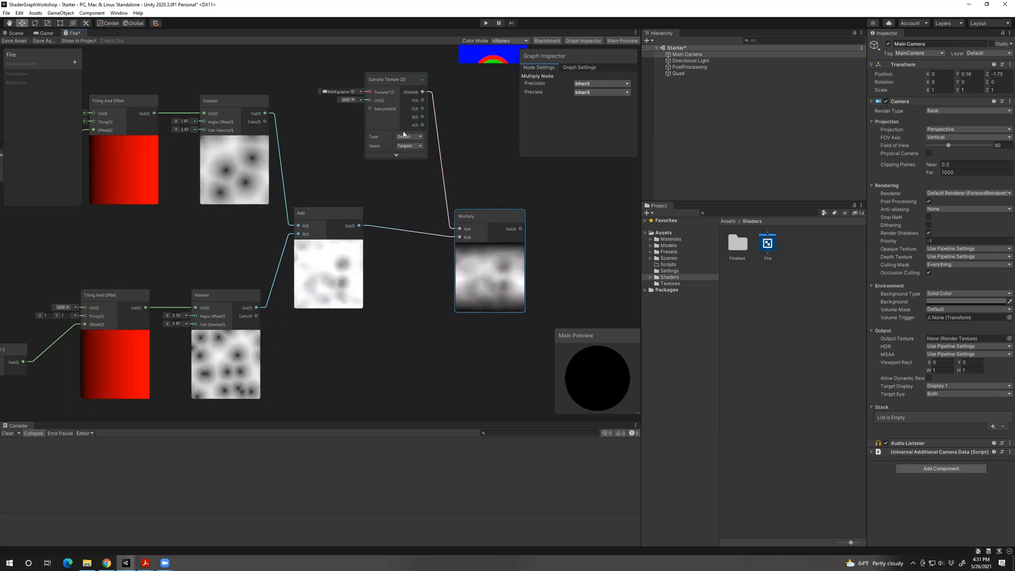
drag(403, 133, 414, 190)
middle_drag(435, 267, 313, 253)
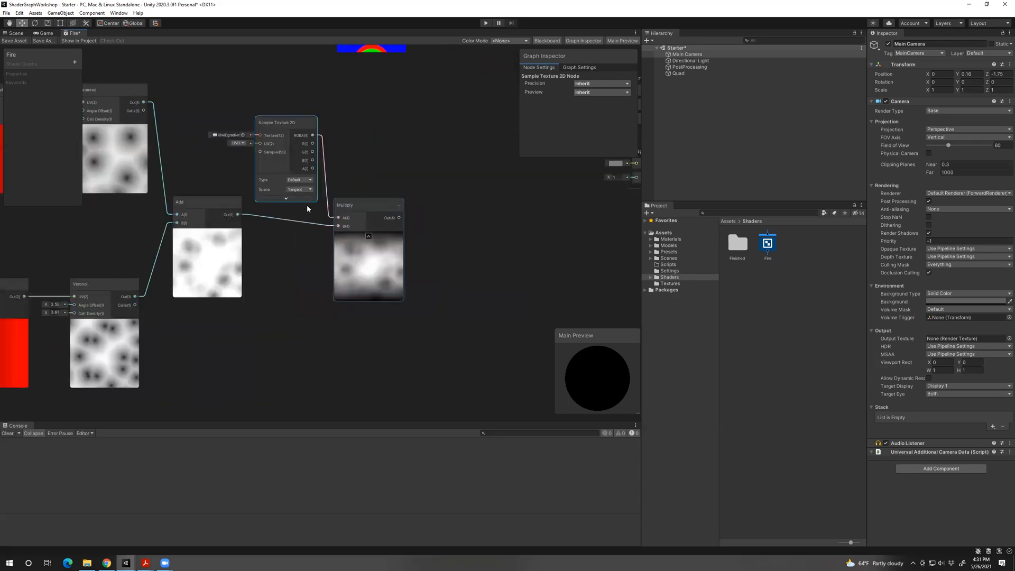
Create another Sample Texture 2D node beyond the Multiply node.
right_click(434, 139)
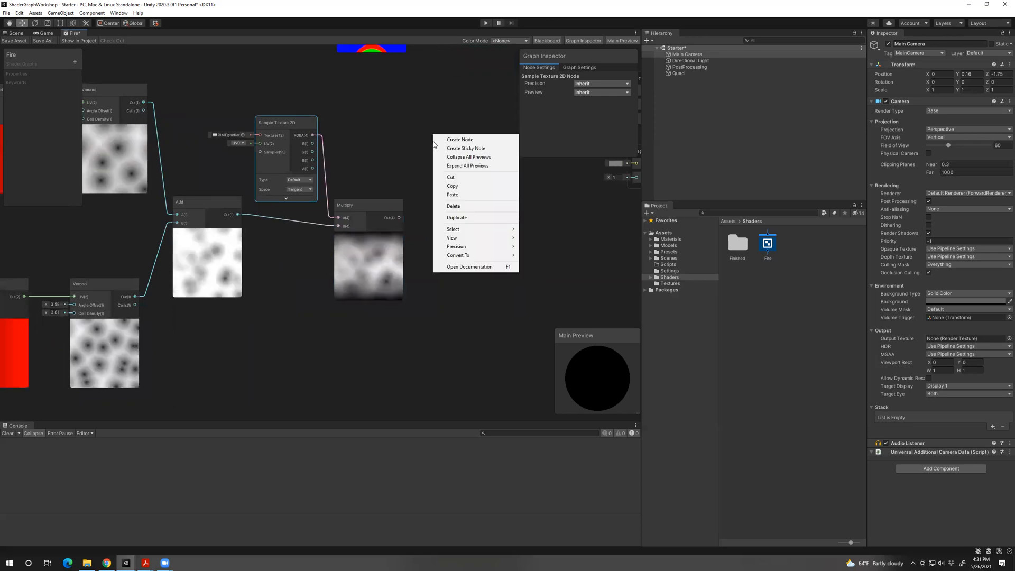
click(463, 139)
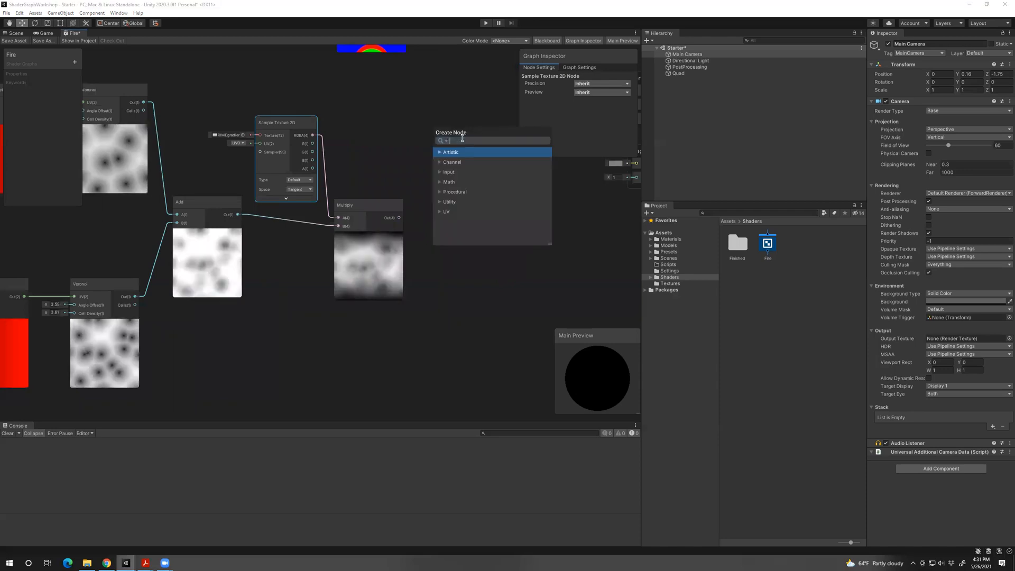
text(text)
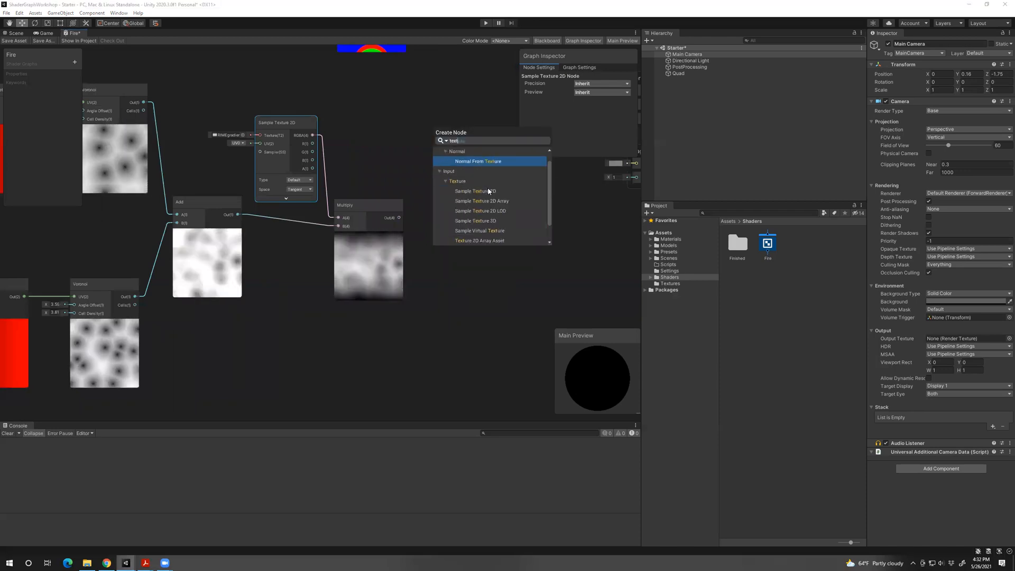
double_click(487, 190)
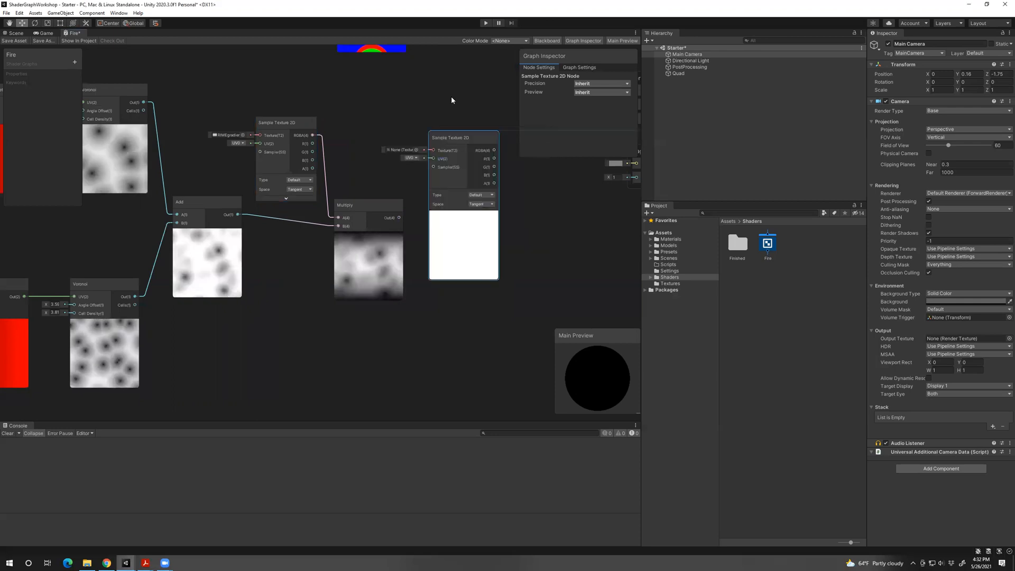
Create a second Multiply node and place it beside the new, empty Sample Texture 2D node.
right_click(482, 270)
click(507, 273)
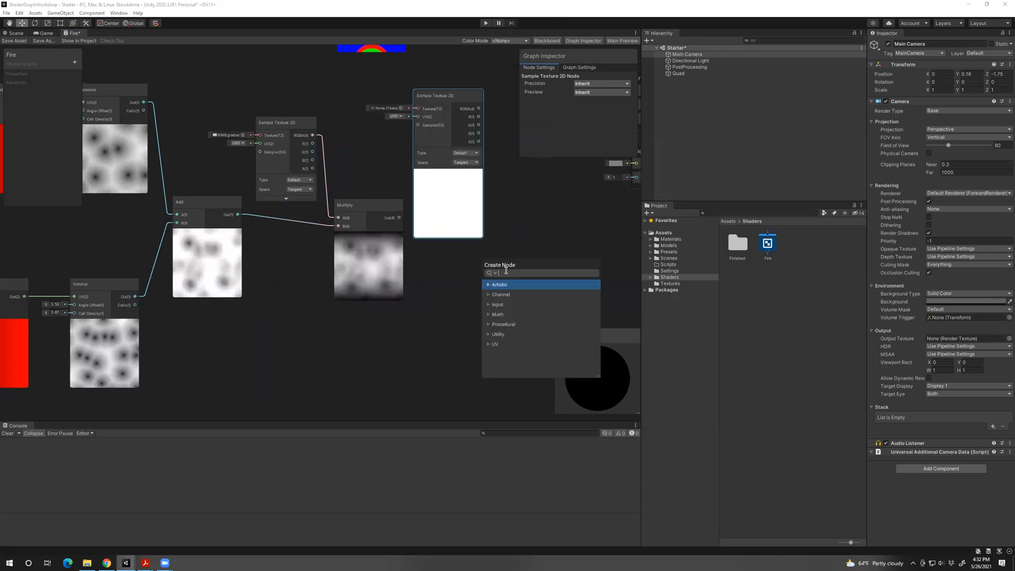
text(mul)
key(Return)
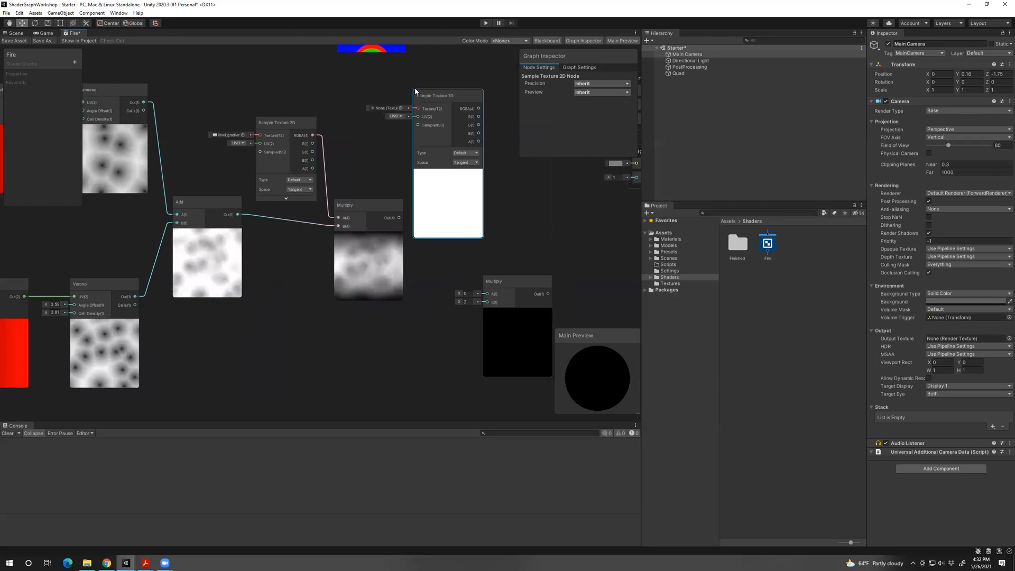
drag(515, 281, 528, 209)
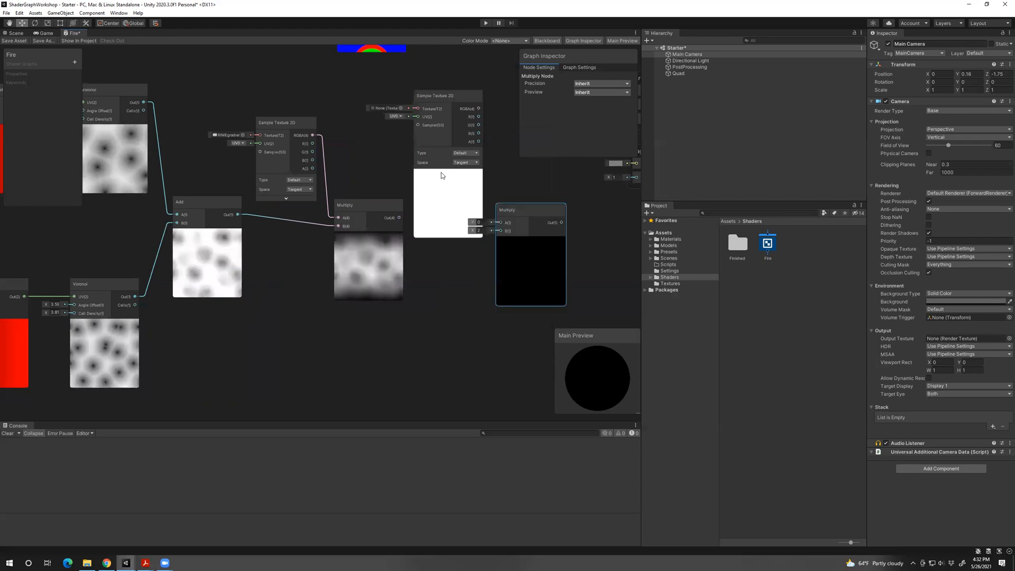
Assign the RIMEalpha texture to the new Sample Texture 2D node and move the node above the first Multiply node.
click(400, 108)
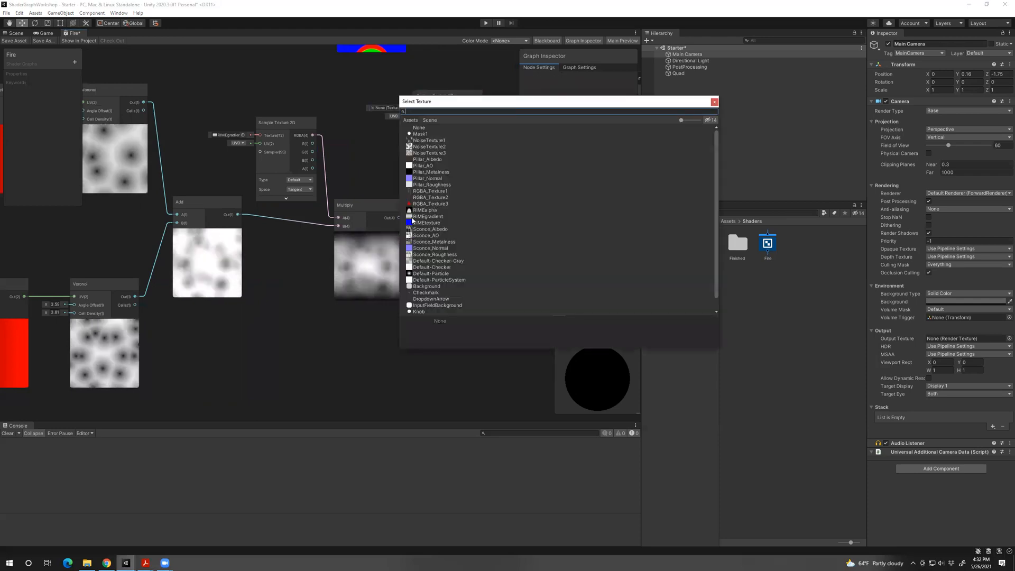
double_click(426, 211)
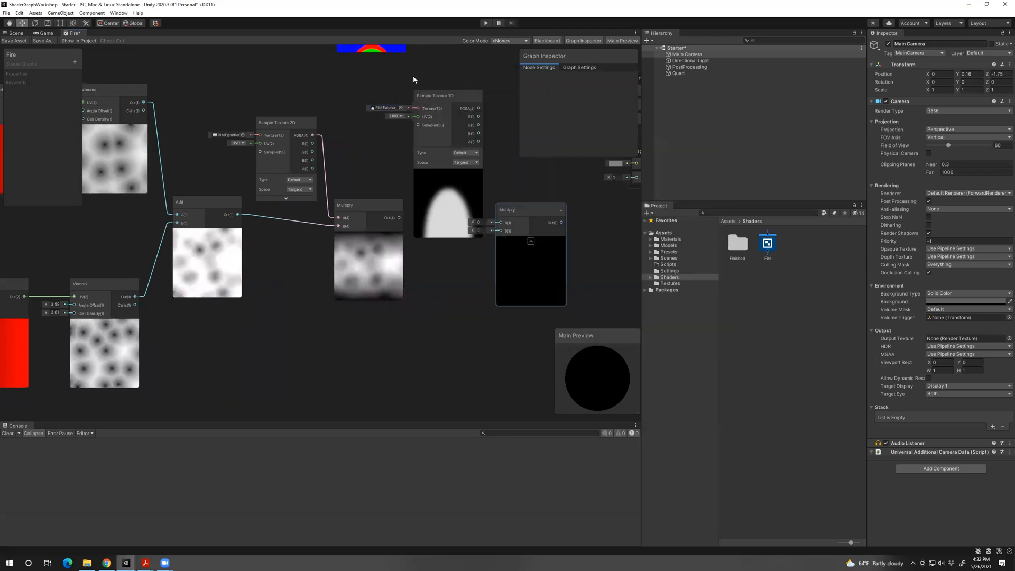
drag(437, 177, 400, 149)
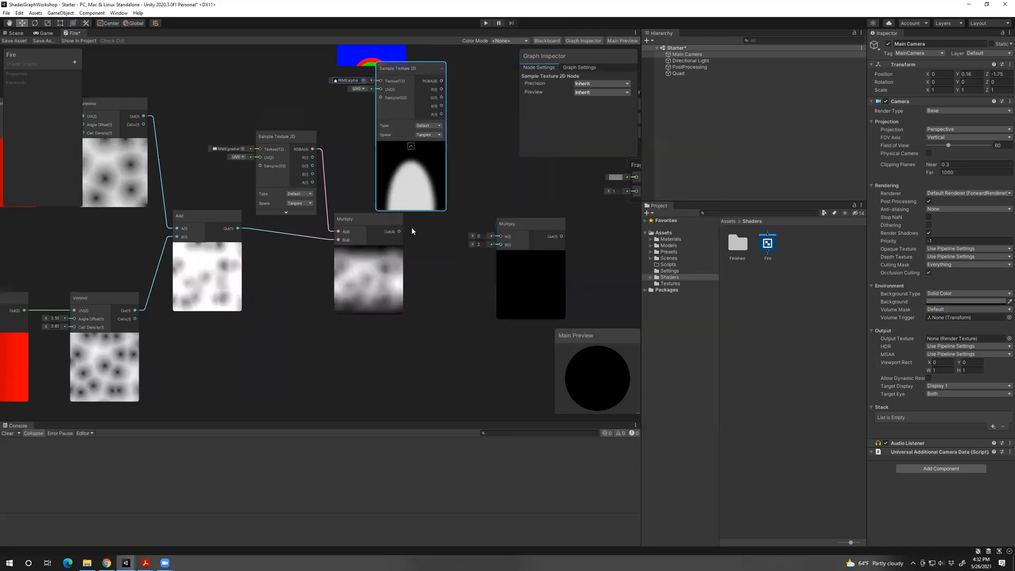
Connect the RIMEalpha sample's RGBA output to the second Multiply node's A input and the first Multiply's output to its B input.
drag(404, 68, 481, 235)
drag(487, 130, 500, 252)
drag(400, 247, 431, 243)
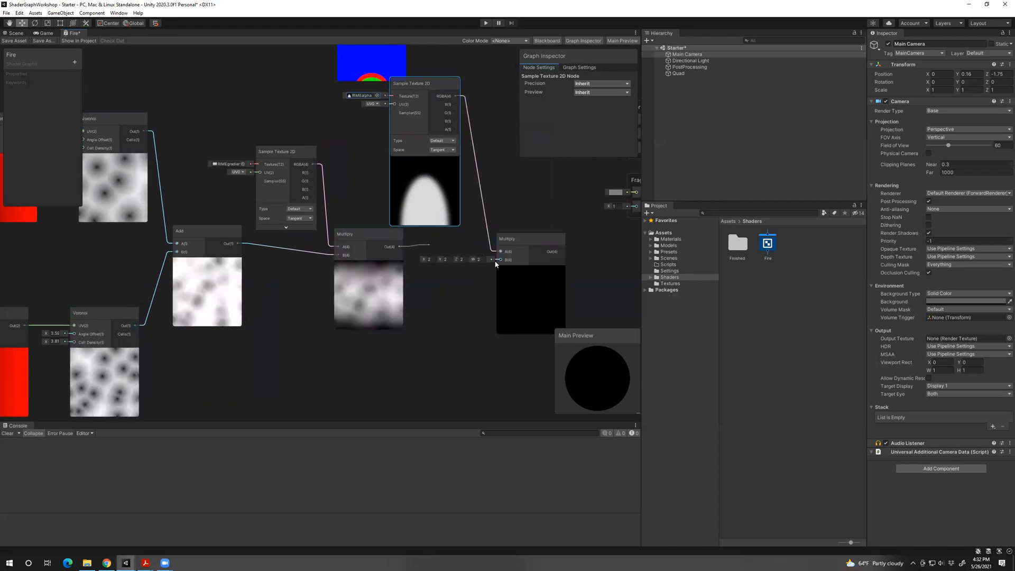
drag(496, 263, 499, 260)
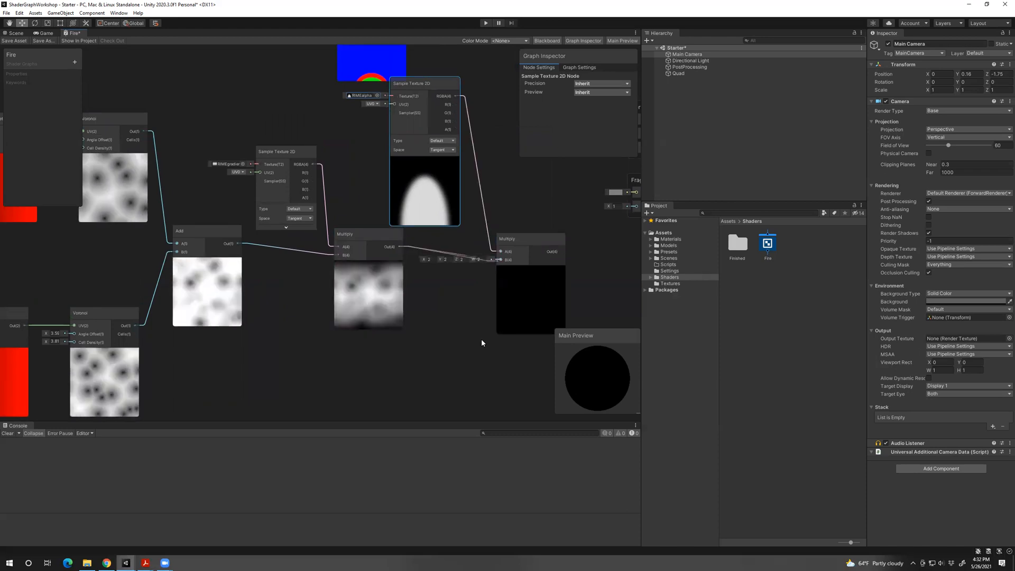
Collapse the preview of the RIMEalpha Sample Texture 2D node and move the node down closer to the second Multiply node.
click(425, 161)
drag(419, 95, 442, 144)
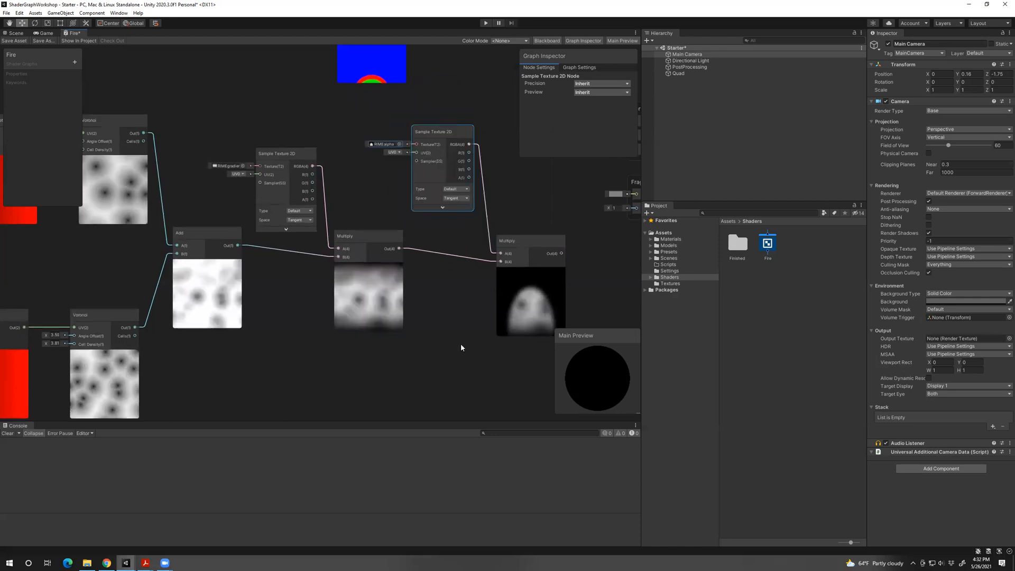
Examine the chain from the Voronoi noises through the gradient and alpha masks to the second Multiply, including the RIMEalpha preview.
click(523, 246)
middle_drag(523, 245, 450, 207)
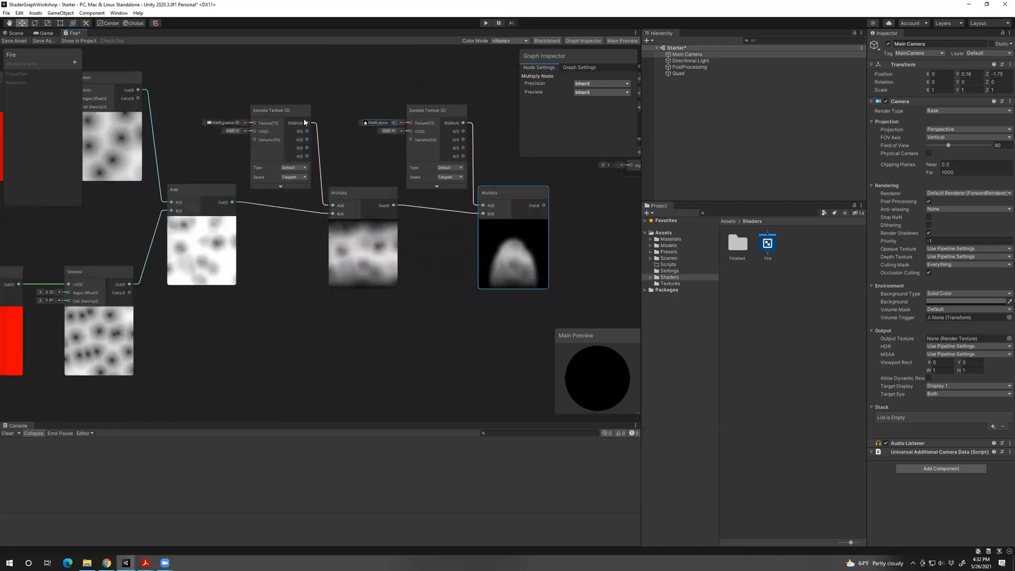
middle_drag(273, 125, 296, 134)
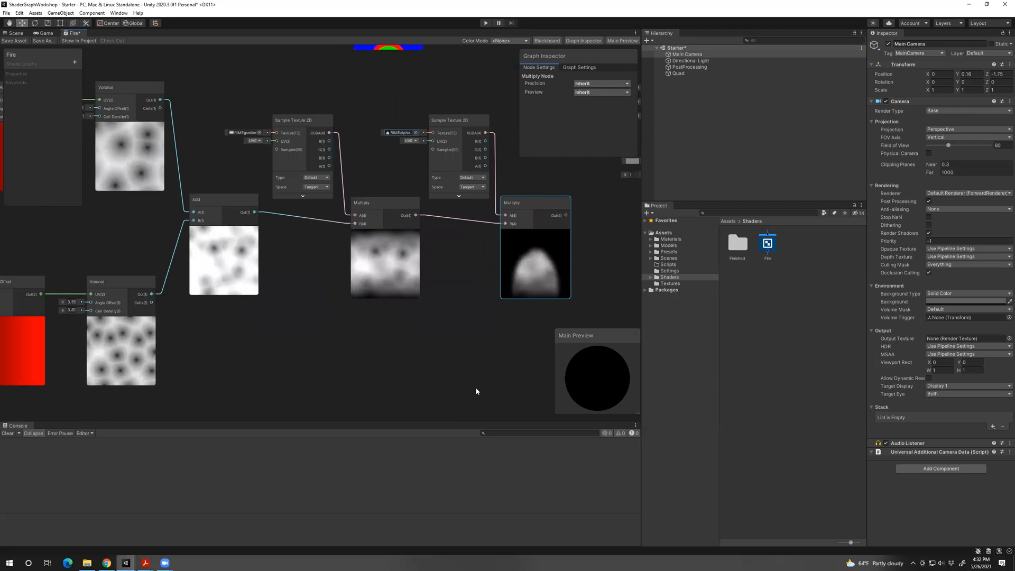
middle_drag(153, 235, 214, 239)
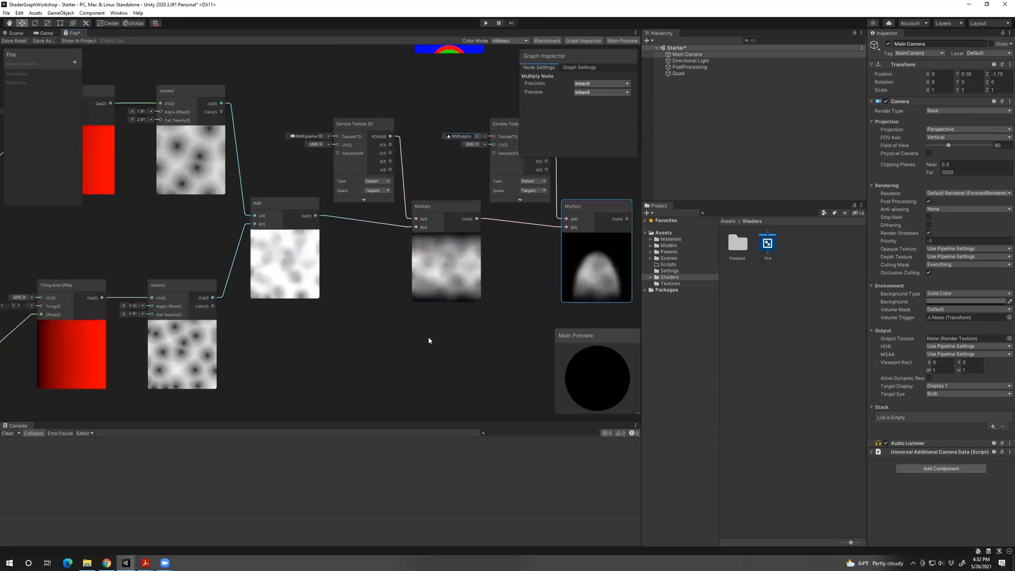
middle_drag(241, 66, 258, 68)
middle_drag(335, 309, 202, 258)
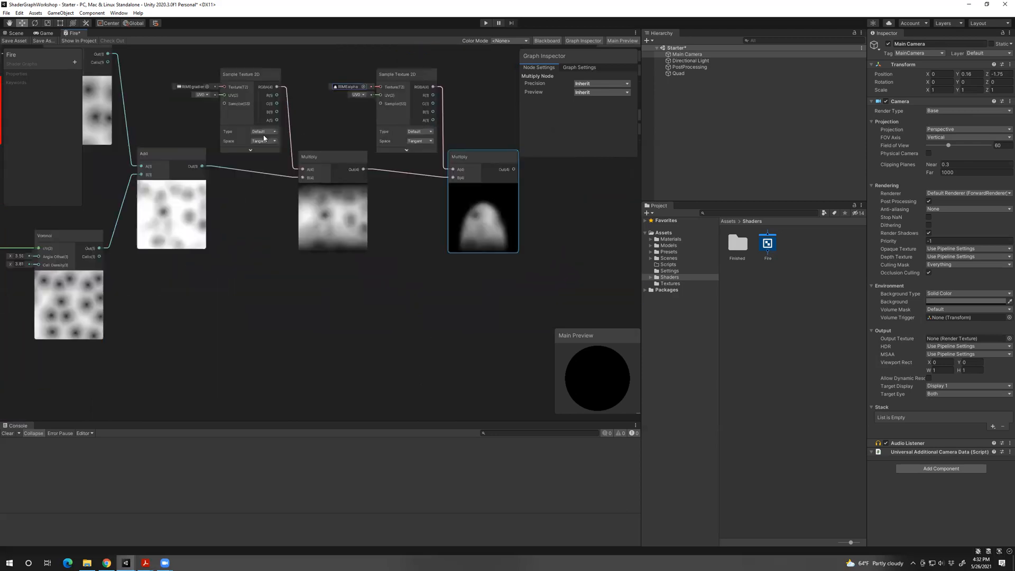
middle_drag(491, 215, 399, 271)
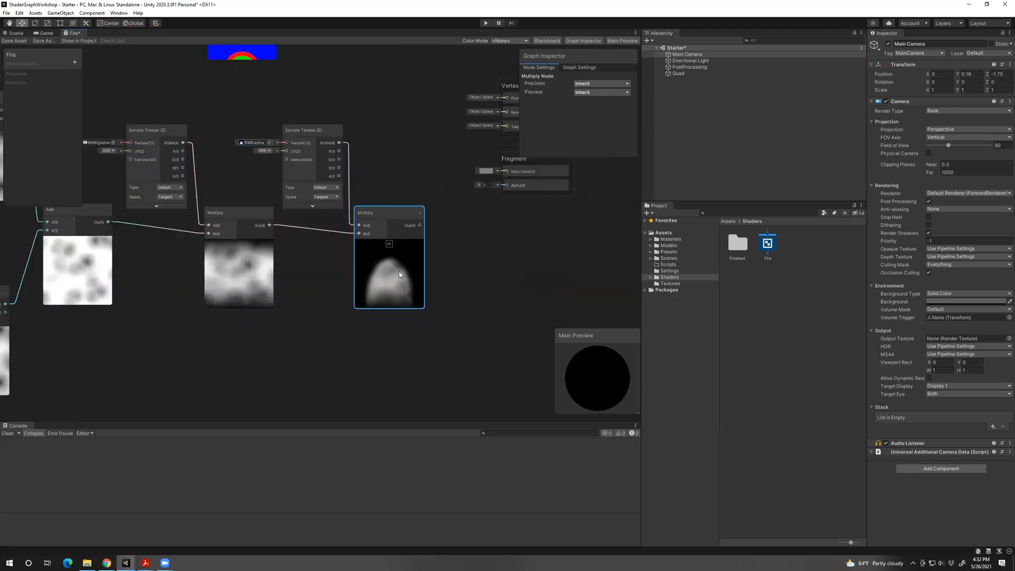
click(312, 206)
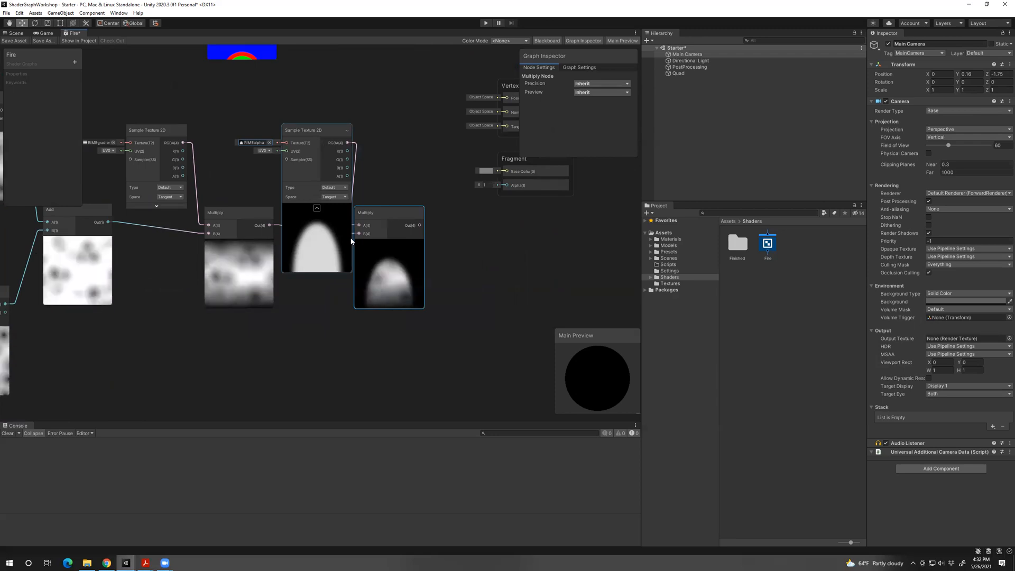
click(316, 208)
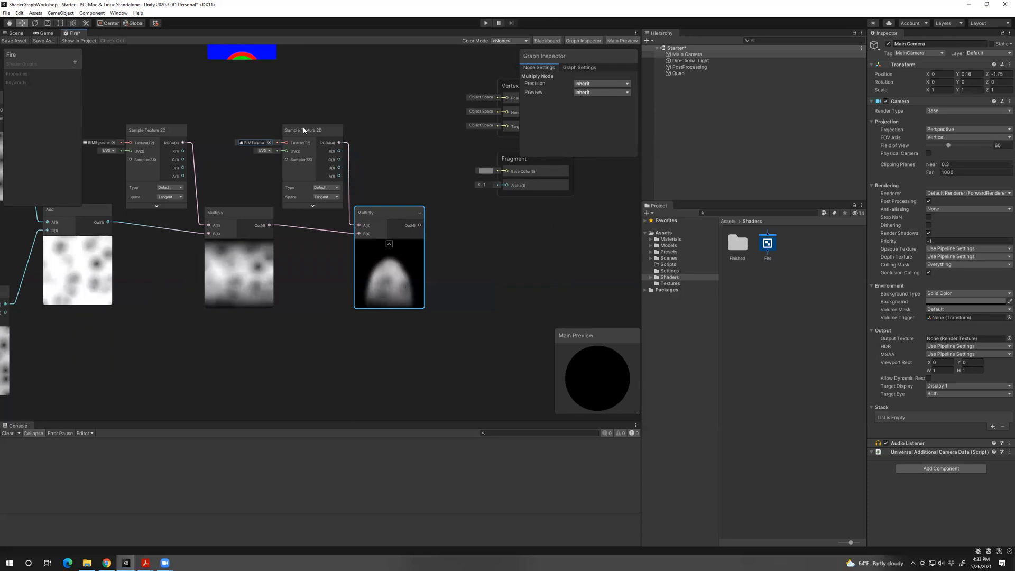
Nudge the RIMEalpha sample node and raise the second Multiply node to line it up with the first Multiply's output.
drag(310, 130, 303, 126)
middle_drag(588, 311, 573, 324)
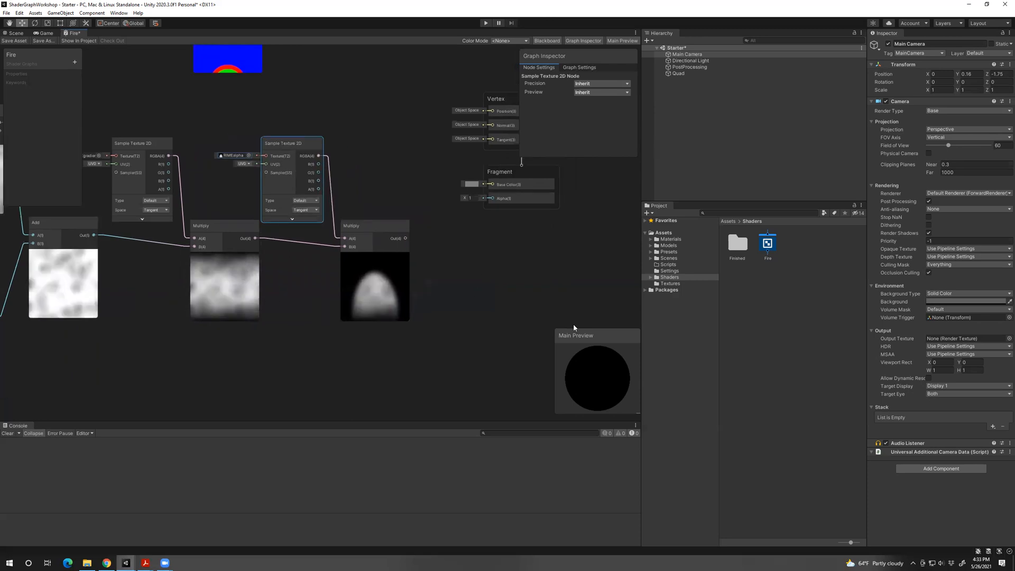
middle_drag(461, 261, 561, 295)
click(464, 257)
drag(488, 256, 490, 247)
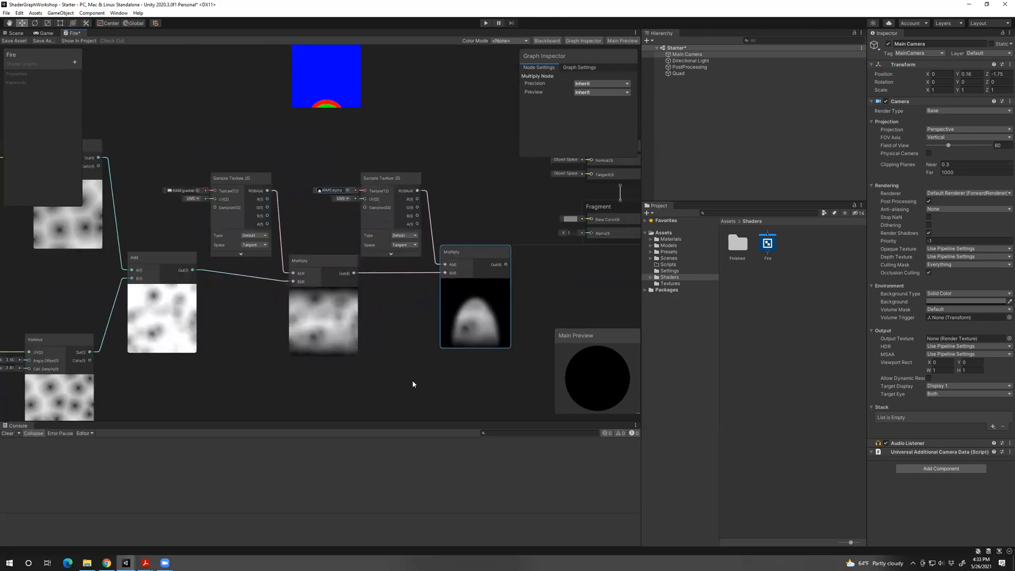
Move the Vertex and Fragment blocks much farther away from the second Multiply node to make room for more nodes.
middle_drag(495, 243, 392, 210)
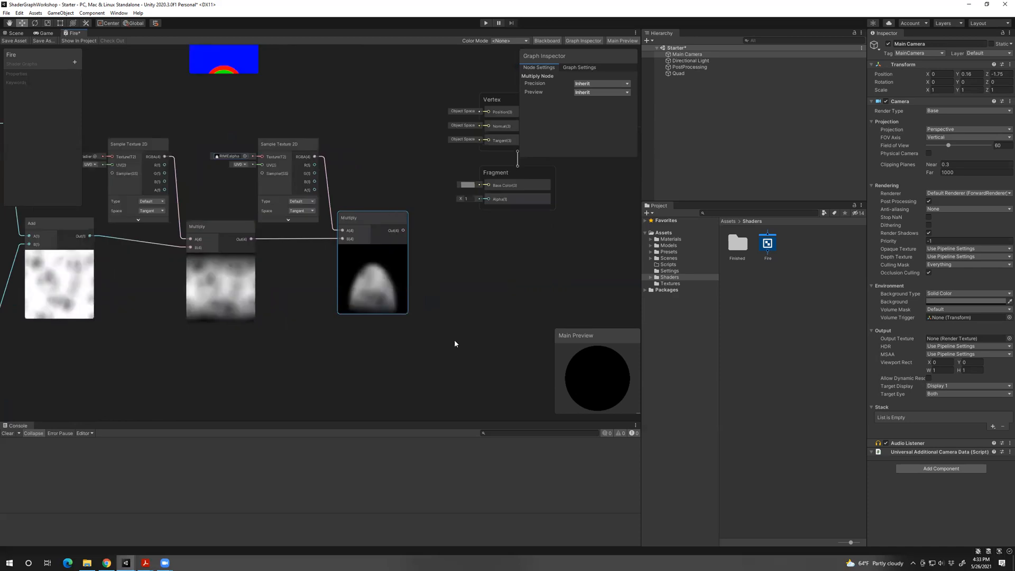
click(520, 172)
middle_drag(520, 172, 432, 245)
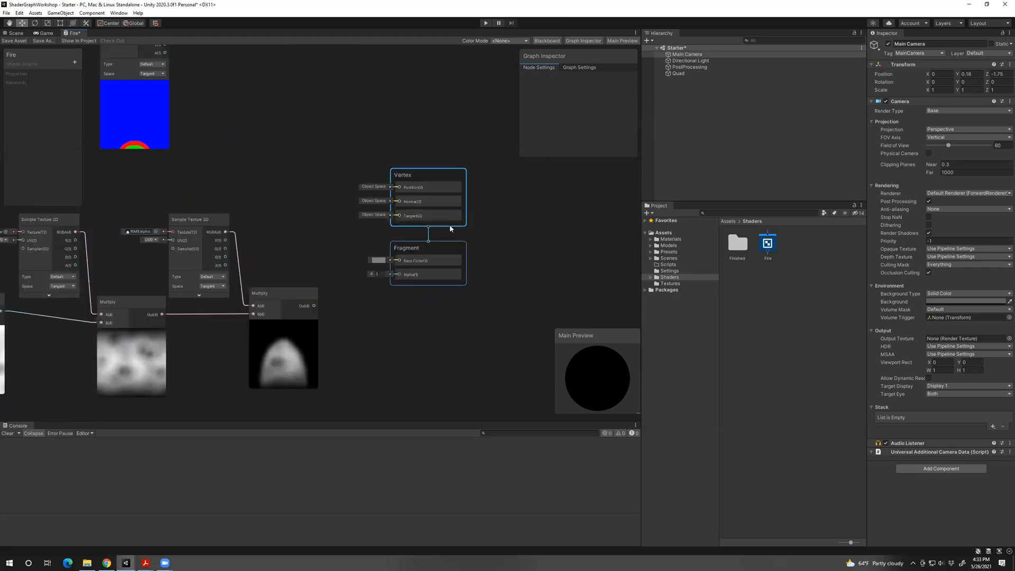
drag(449, 224, 638, 232)
middle_drag(416, 171, 218, 159)
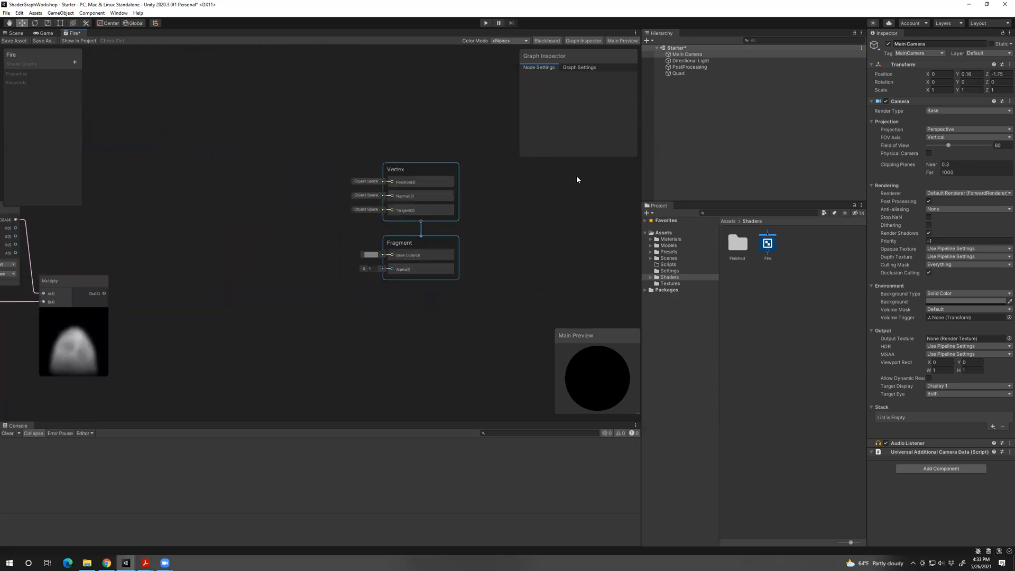
drag(414, 171, 577, 180)
middle_drag(550, 257, 446, 227)
drag(525, 226, 407, 116)
Move the RIMEtexture Sample Texture 2D node well beyond the second Multiply node, toward the Vertex and Fragment blocks.
middle_drag(56, 185, 285, 212)
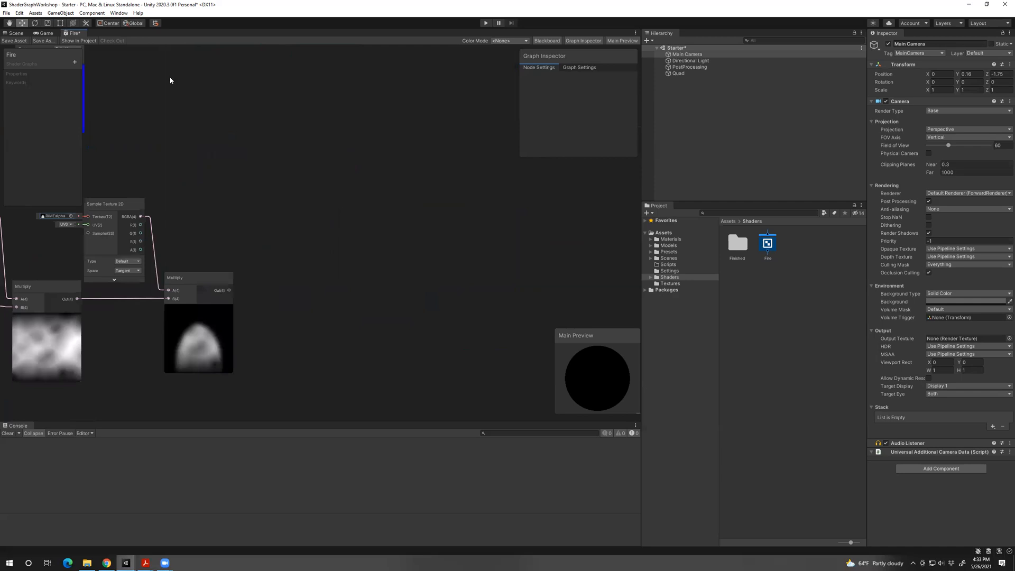
middle_drag(170, 80, 292, 118)
drag(167, 85, 415, 161)
middle_drag(499, 133, 481, 185)
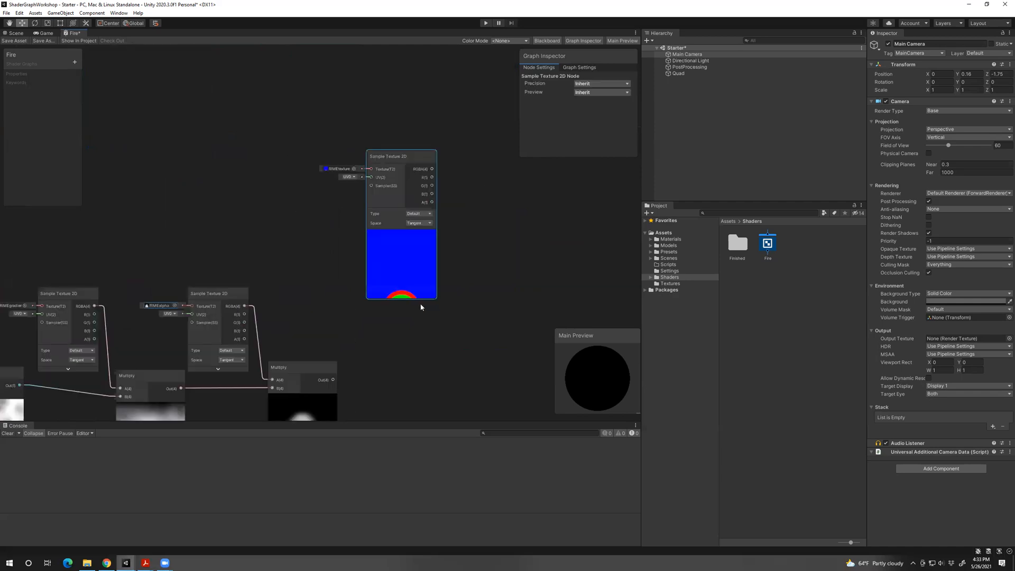
drag(402, 156, 493, 182)
middle_drag(376, 120, 375, 119)
middle_drag(490, 183, 253, 108)
drag(254, 108, 418, 82)
middle_drag(389, 274, 487, 233)
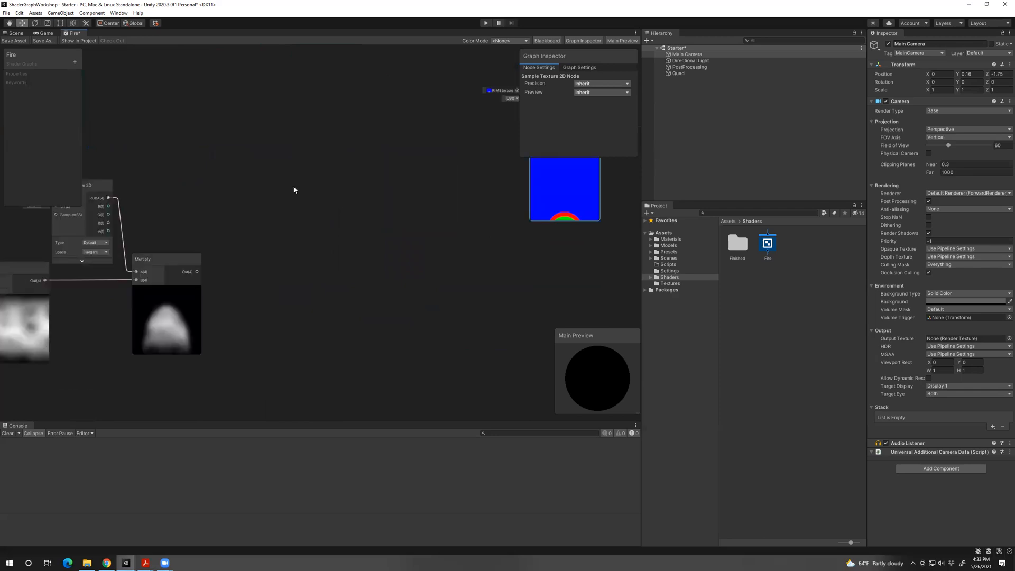
Create a UV node and place it above the second Multiply node.
middle_drag(295, 189, 408, 141)
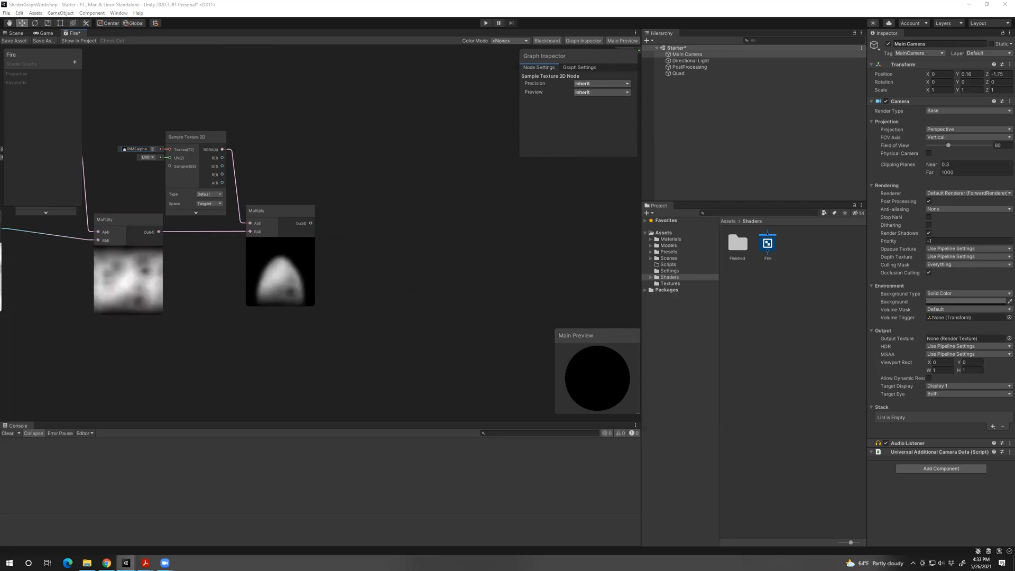
right_click(426, 187)
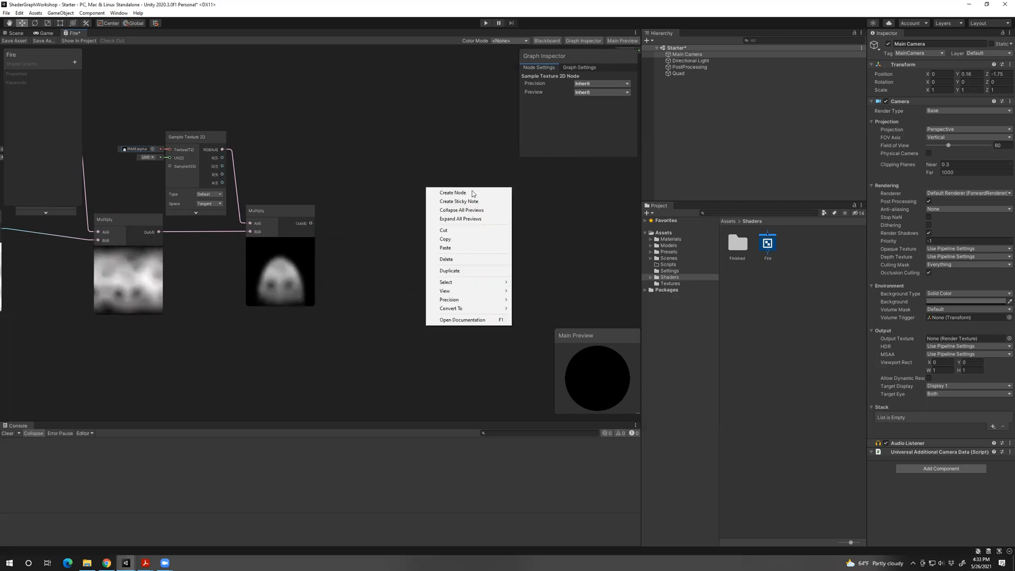
click(473, 193)
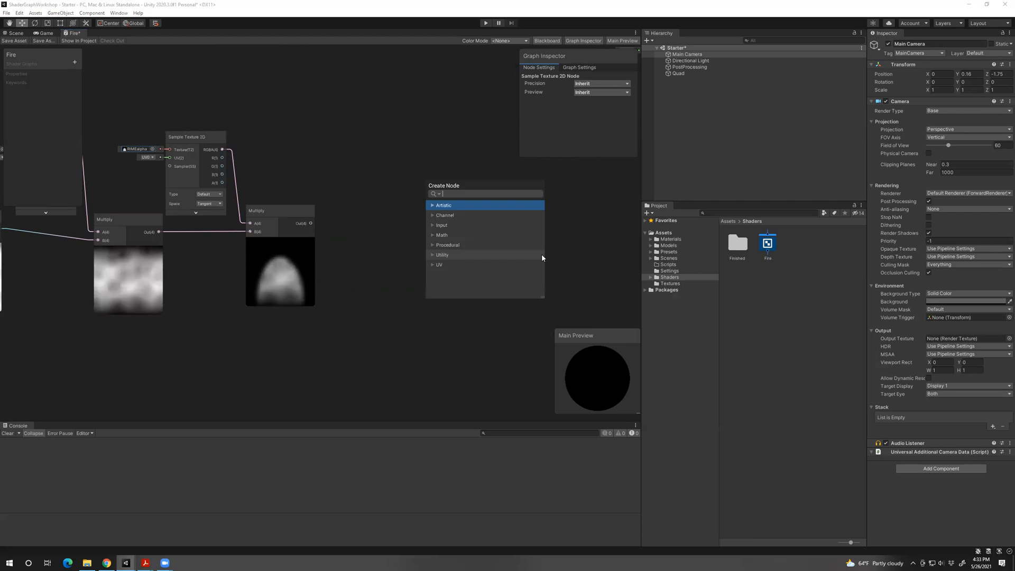
text(UV)
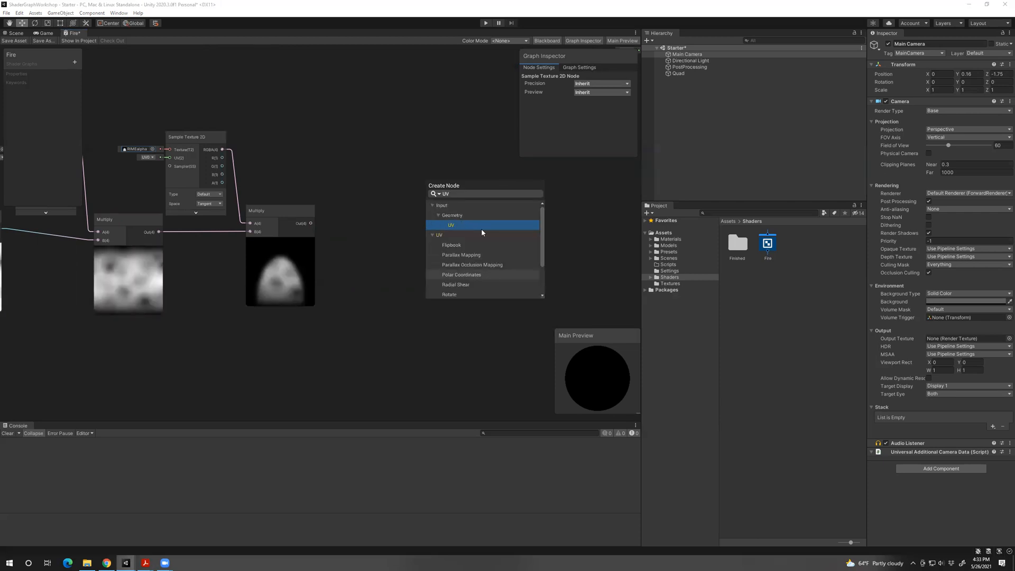
click(480, 231)
drag(460, 202, 342, 79)
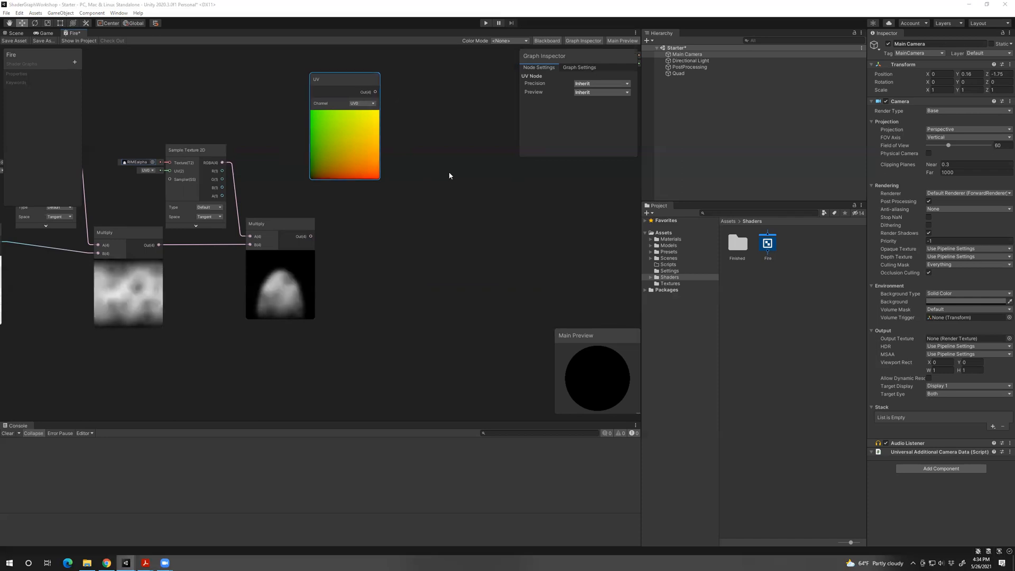
Create an Add node with the UV node's output in A and the second Multiply's output in B.
key(space)
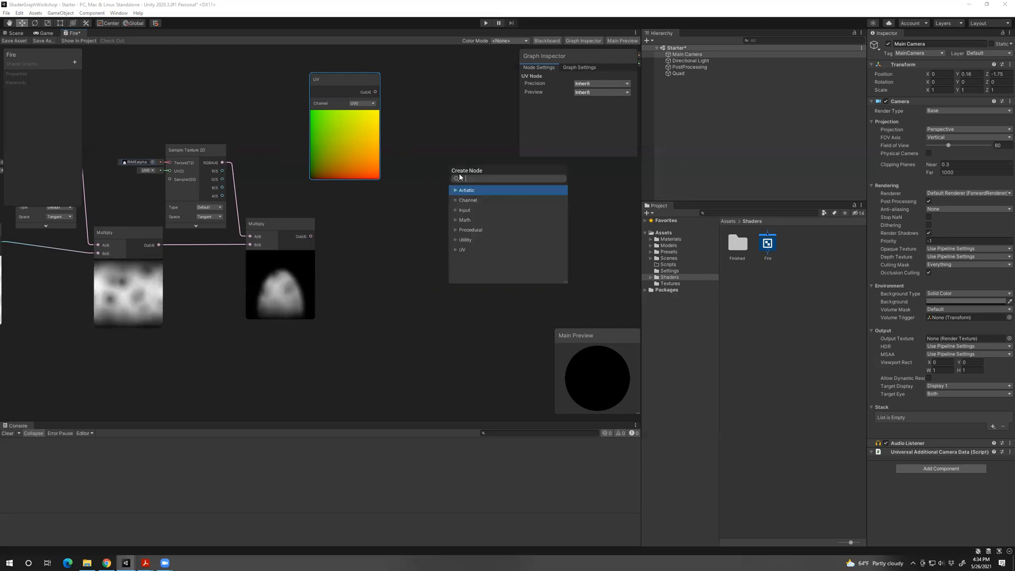
text(add)
key(Return)
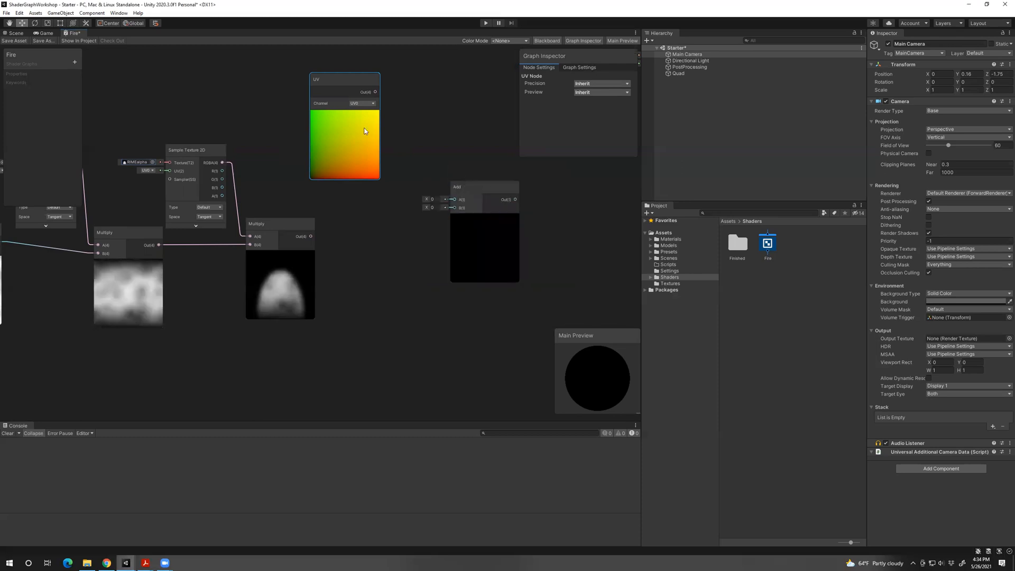
drag(375, 92, 481, 192)
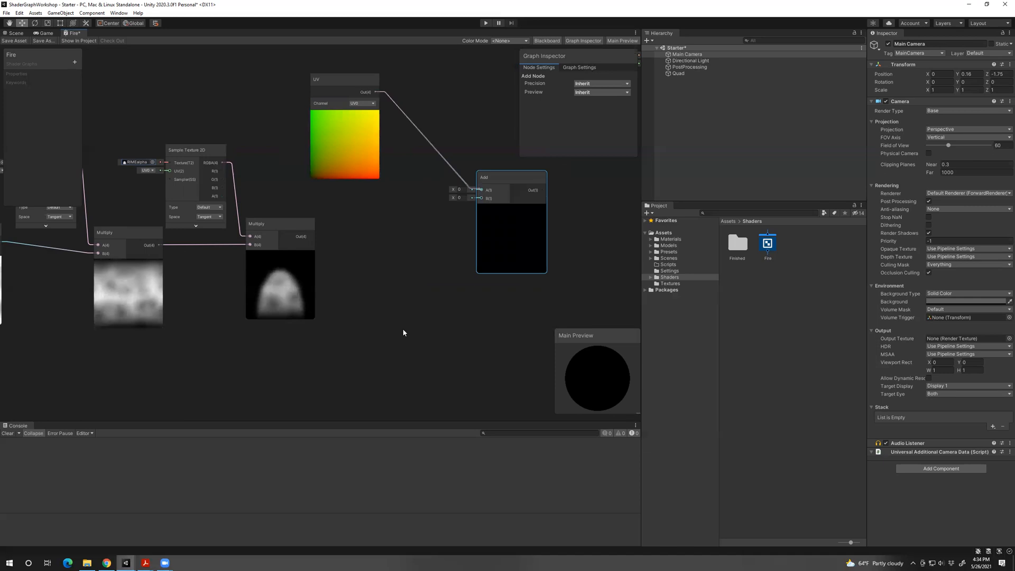
drag(469, 201, 465, 175)
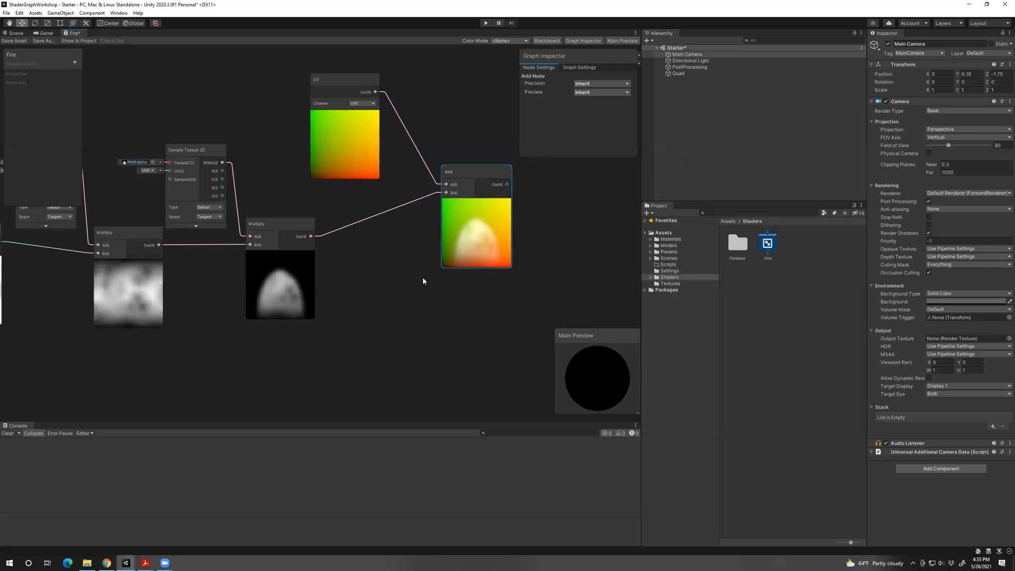
Space the Add and UV nodes farther apart and remove the connection between them.
drag(480, 176, 554, 170)
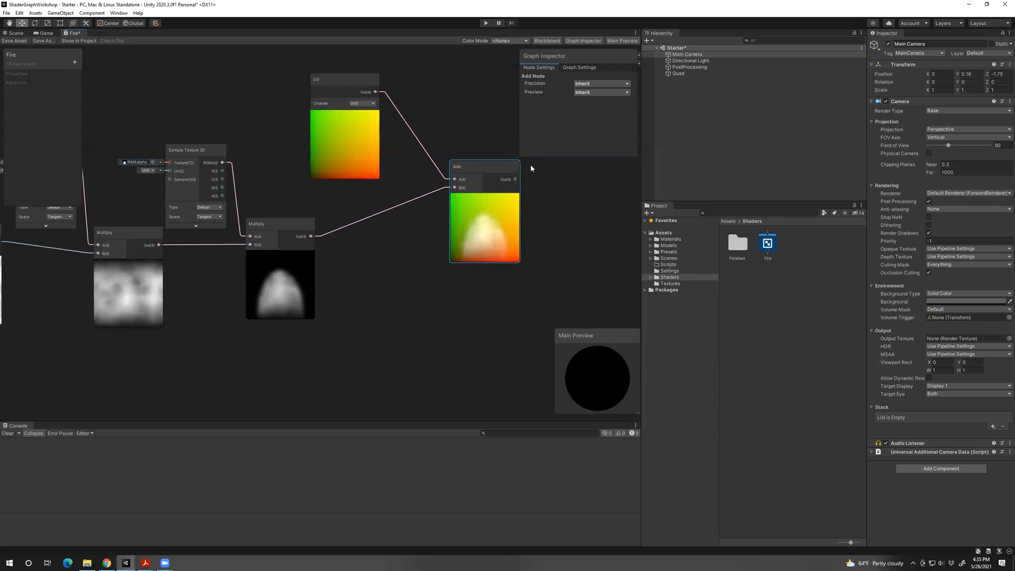
drag(378, 152, 347, 79)
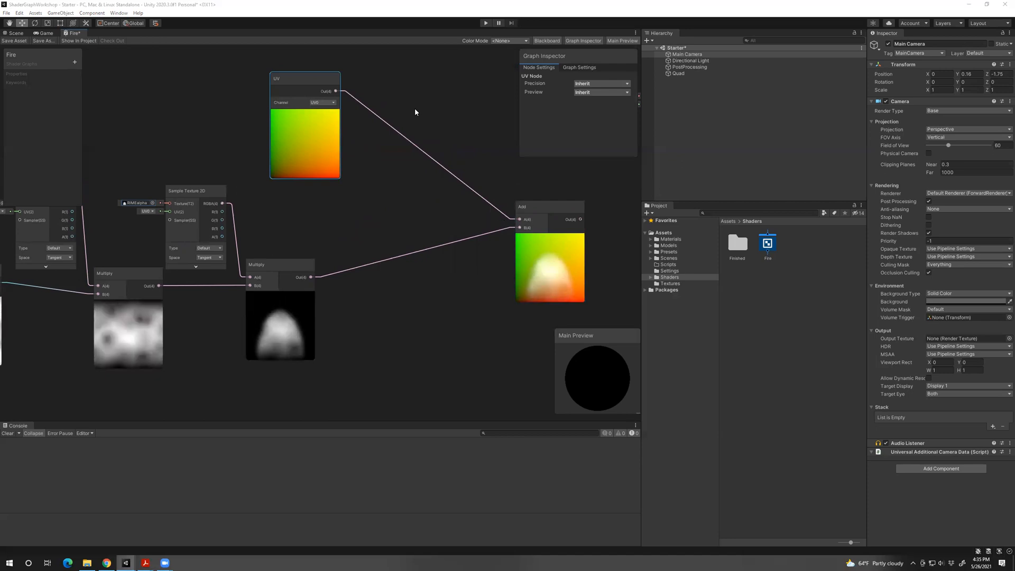
key(space)
key(Escape)
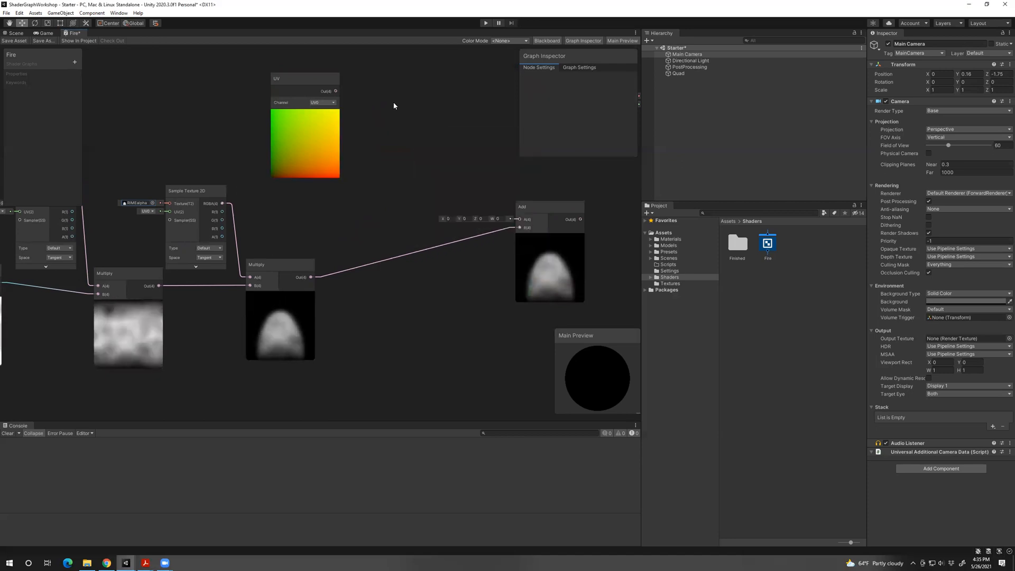
Create a Split node beside the UV node and connect the UV output to its input.
right_click(369, 100)
key(Return)
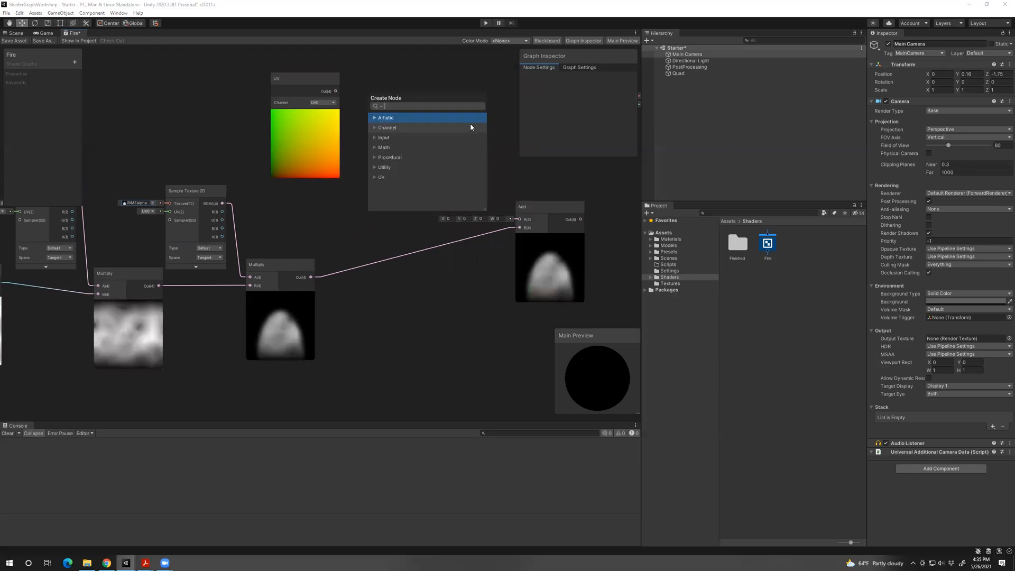
text(spli)
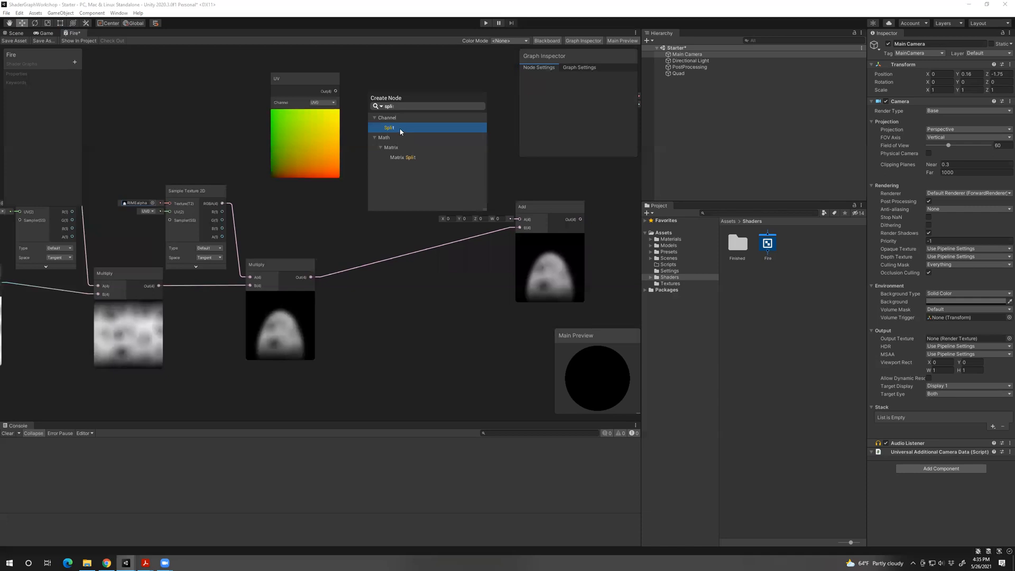
click(400, 129)
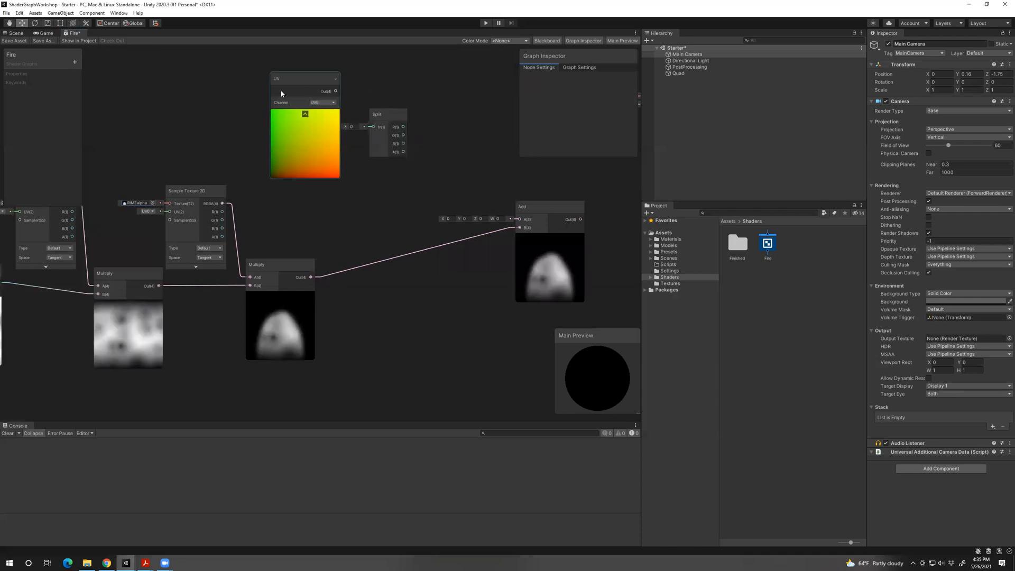
key(ctrl+z)
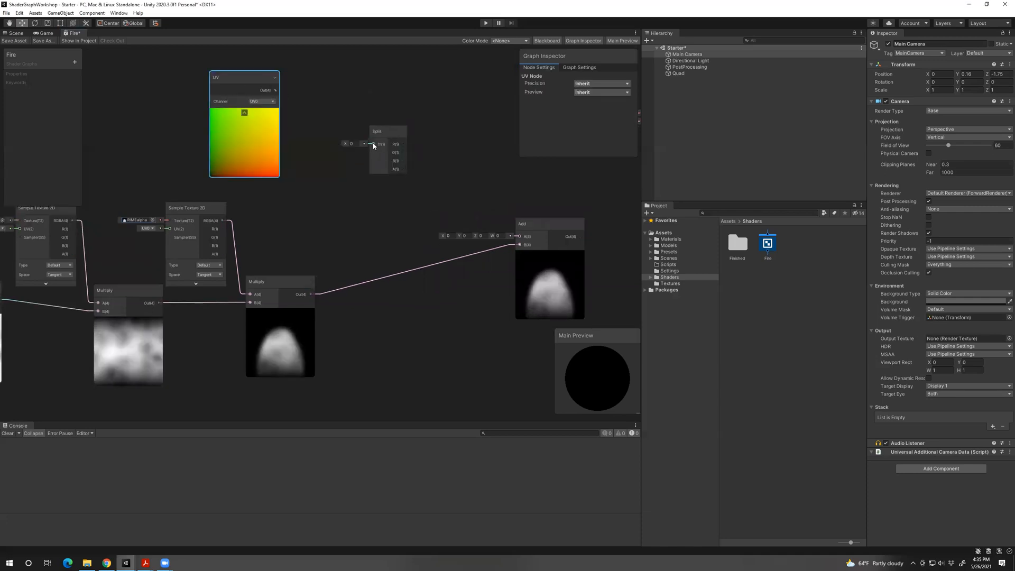
drag(373, 146, 373, 144)
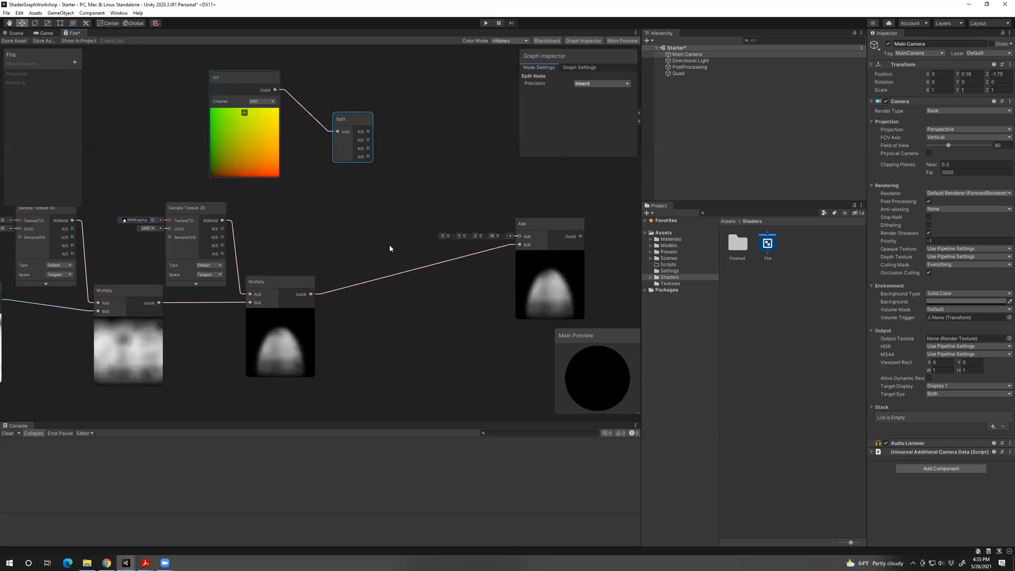
Create a Vector 2 node beside the Split node and connect Split's R and G outputs to its X and Y inputs.
right_click(414, 143)
click(422, 147)
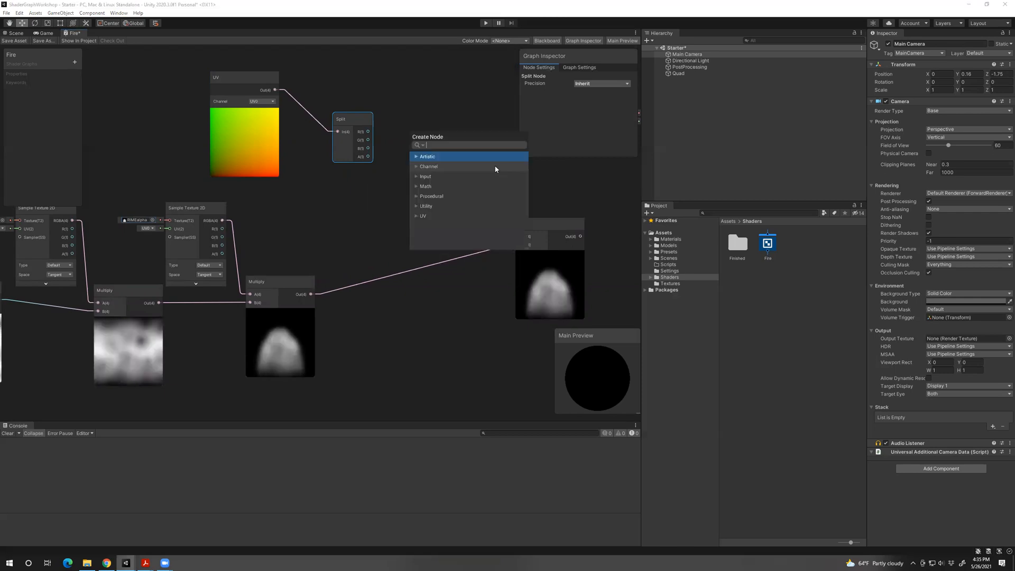
text(vec)
click(441, 186)
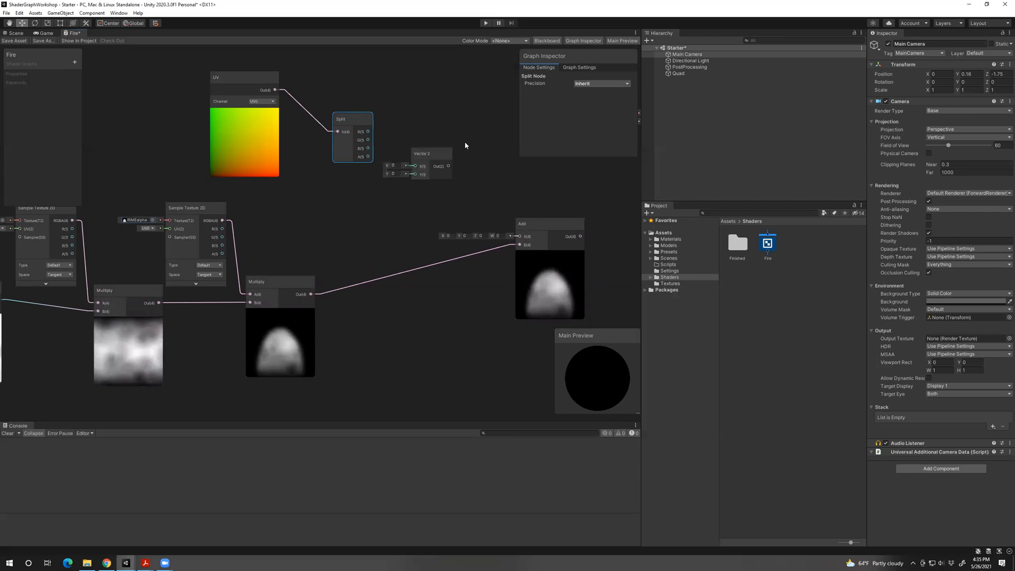
drag(425, 153, 469, 141)
drag(369, 132, 459, 154)
drag(368, 140, 392, 119)
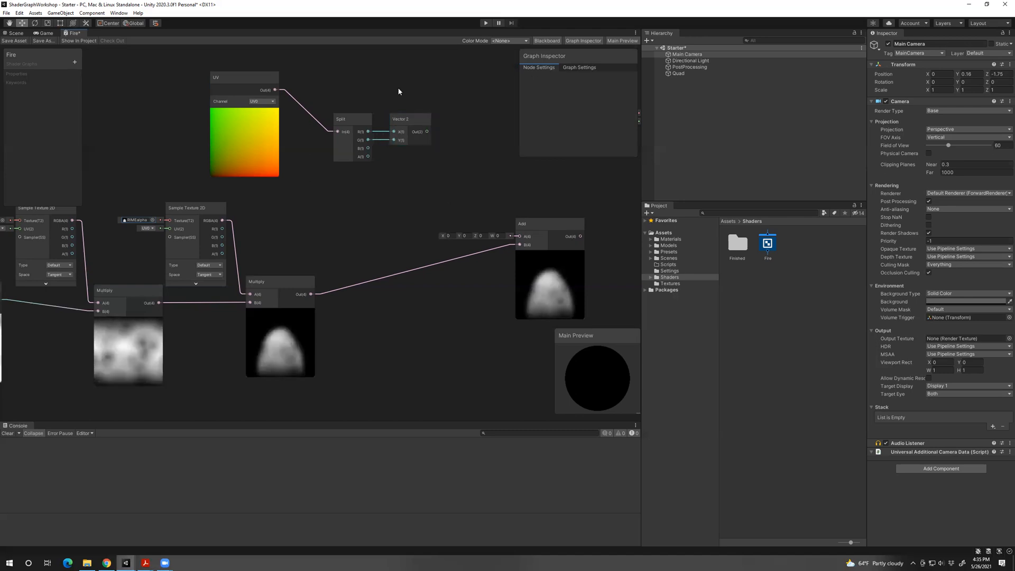
click(449, 159)
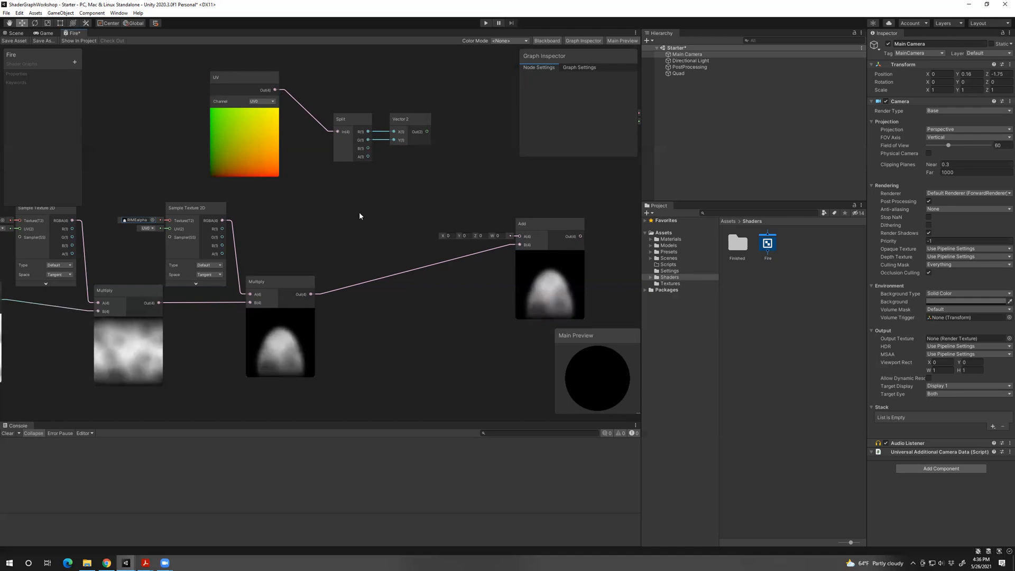
Connect the Vector 2 output to the Add node's A input and reposition the Add node.
middle_drag(359, 216, 263, 194)
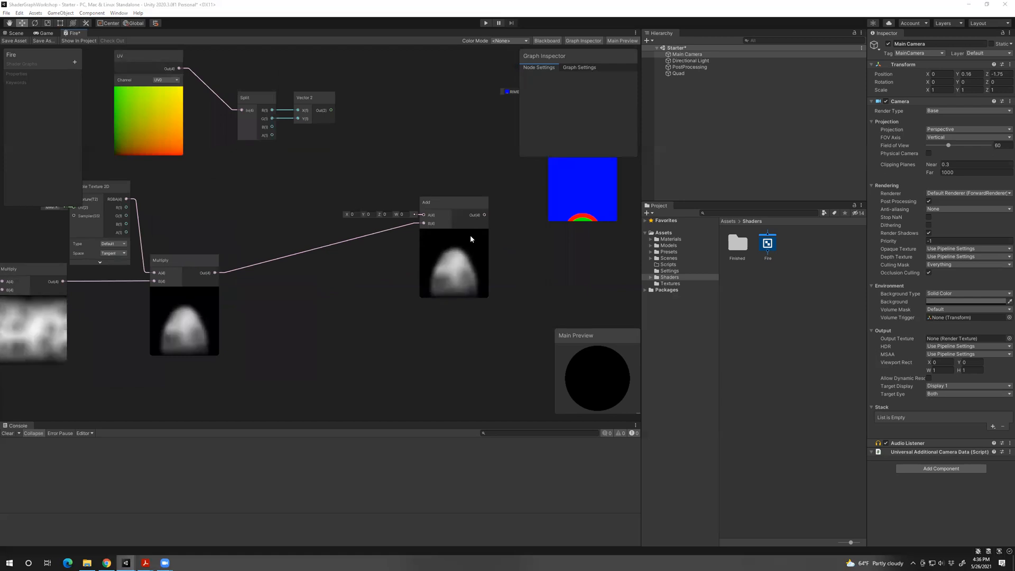
middle_drag(386, 176, 419, 187)
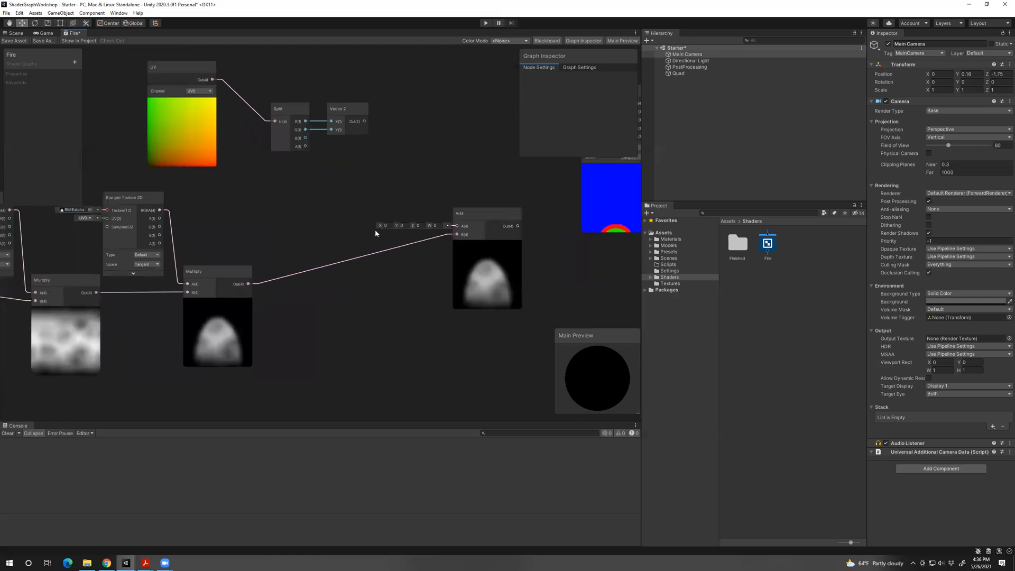
drag(479, 215, 518, 228)
drag(364, 122, 496, 240)
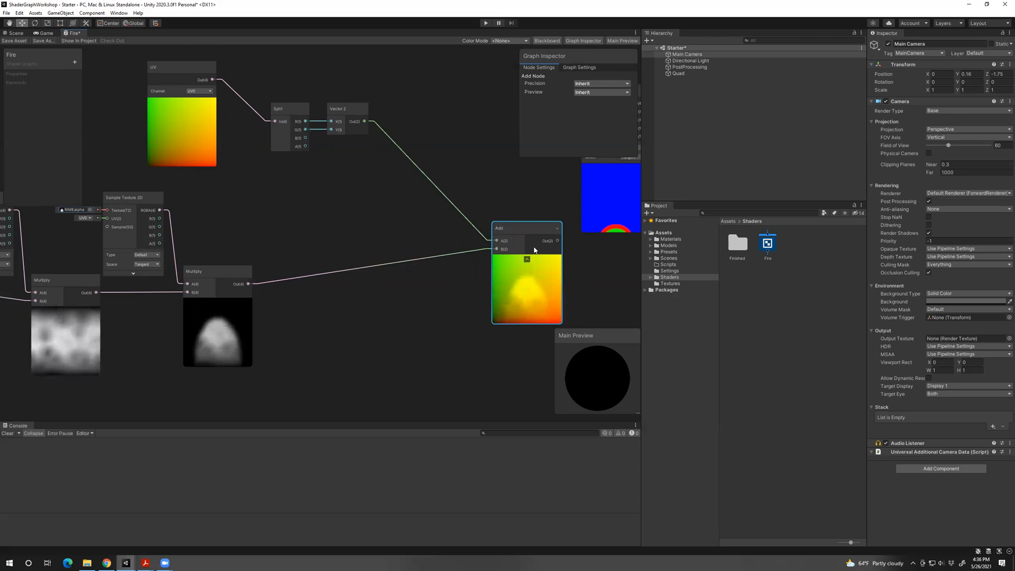
drag(494, 227, 462, 210)
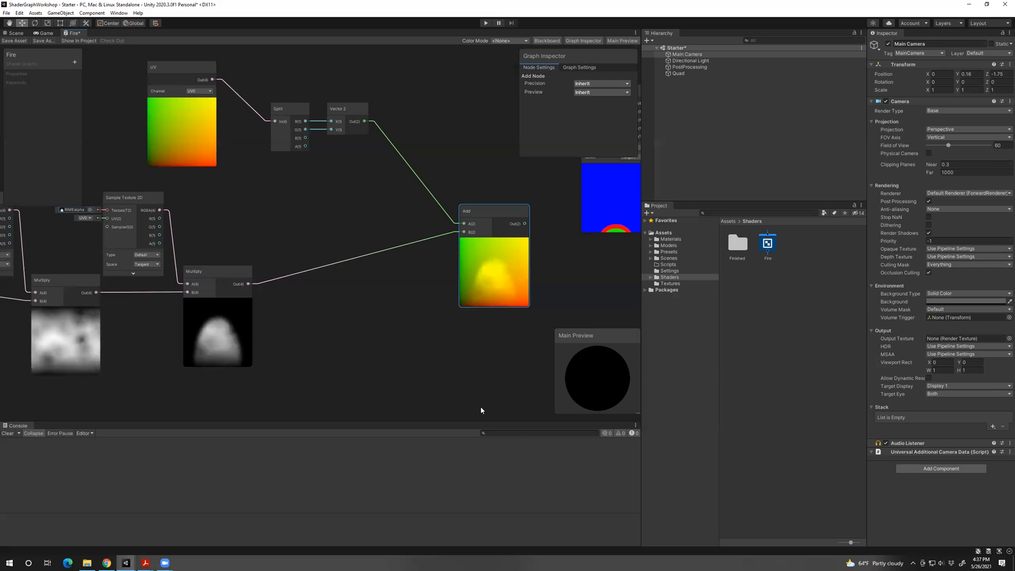
Insert a third Multiply node before Add, with the second Multiply's output in B and its own output into Add's B.
right_click(334, 289)
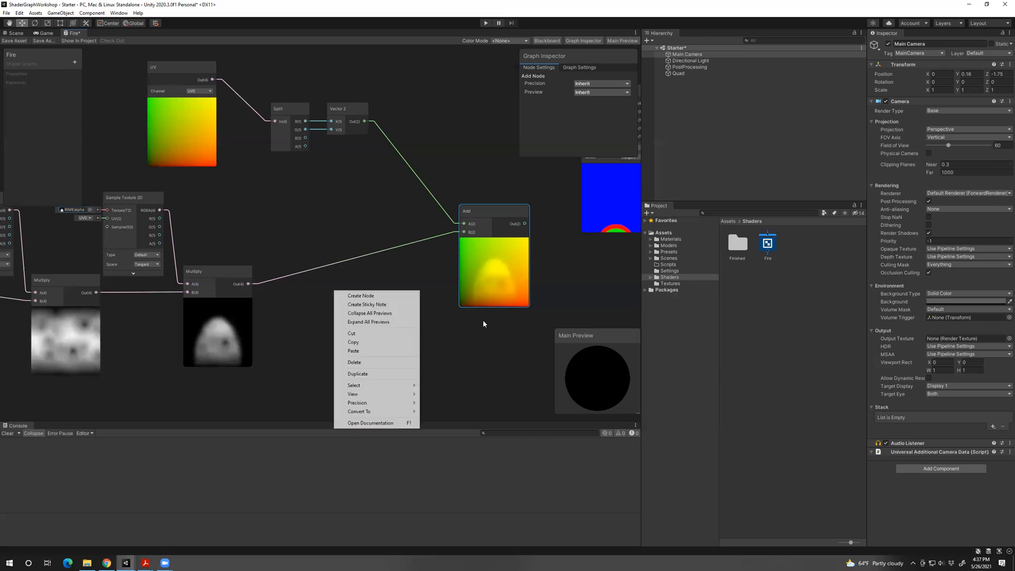
click(360, 296)
text(mul)
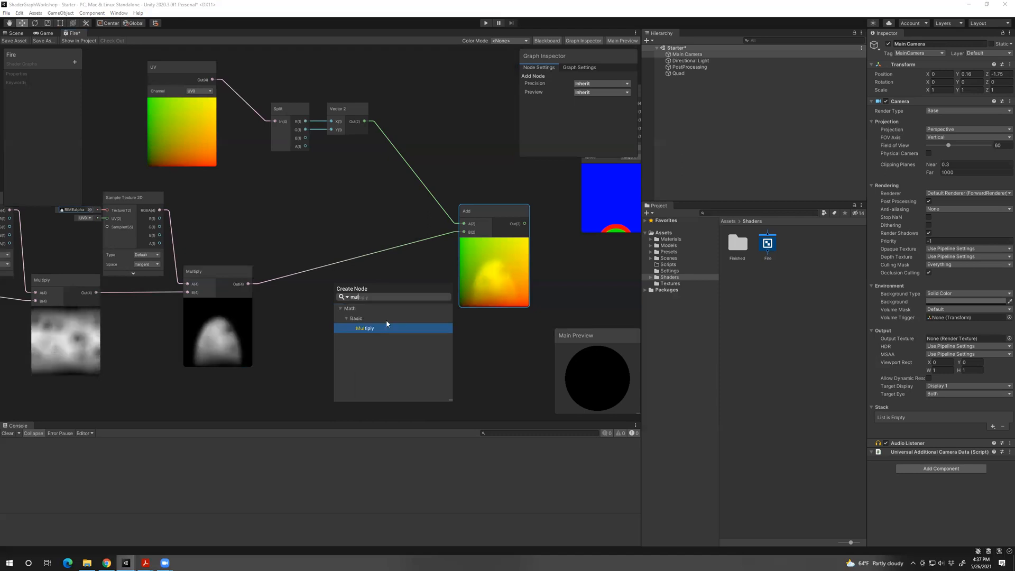
click(387, 328)
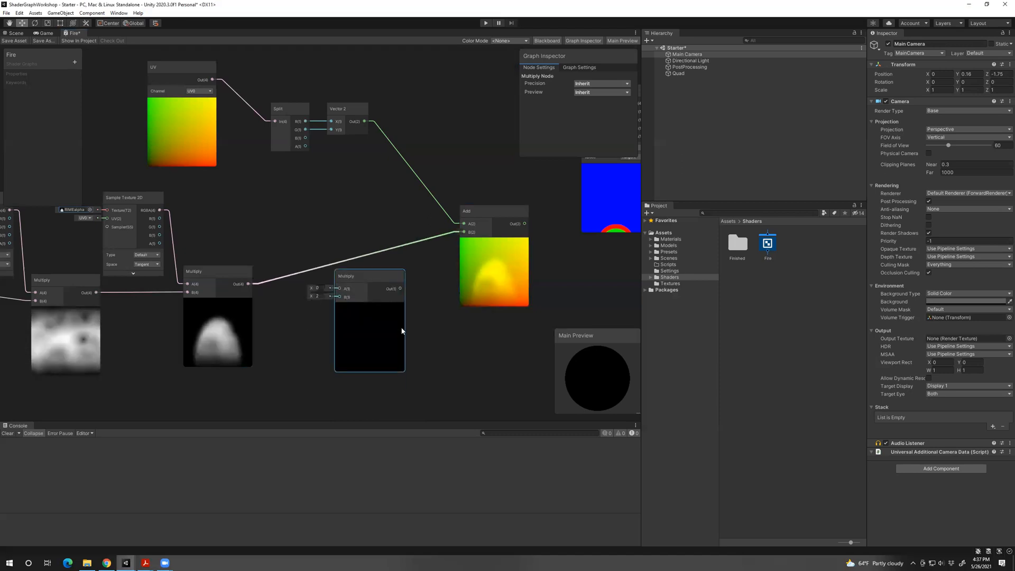
drag(339, 296, 249, 284)
drag(461, 233, 382, 245)
Create a Float node with X set to -1 and connect its output to the third Multiply's A input.
right_click(248, 213)
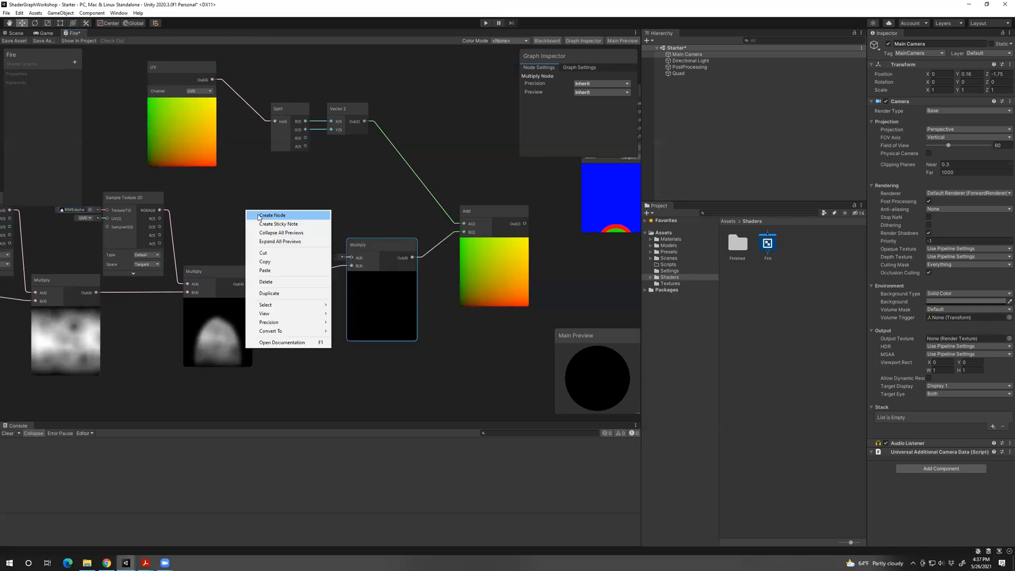
click(272, 215)
text(float)
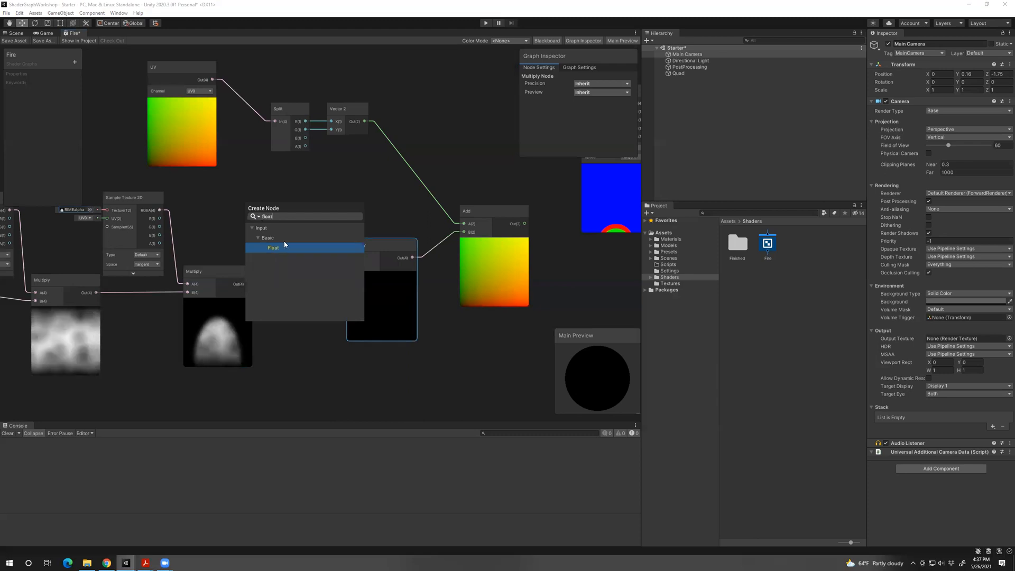
click(283, 246)
drag(284, 238, 351, 257)
click(229, 236)
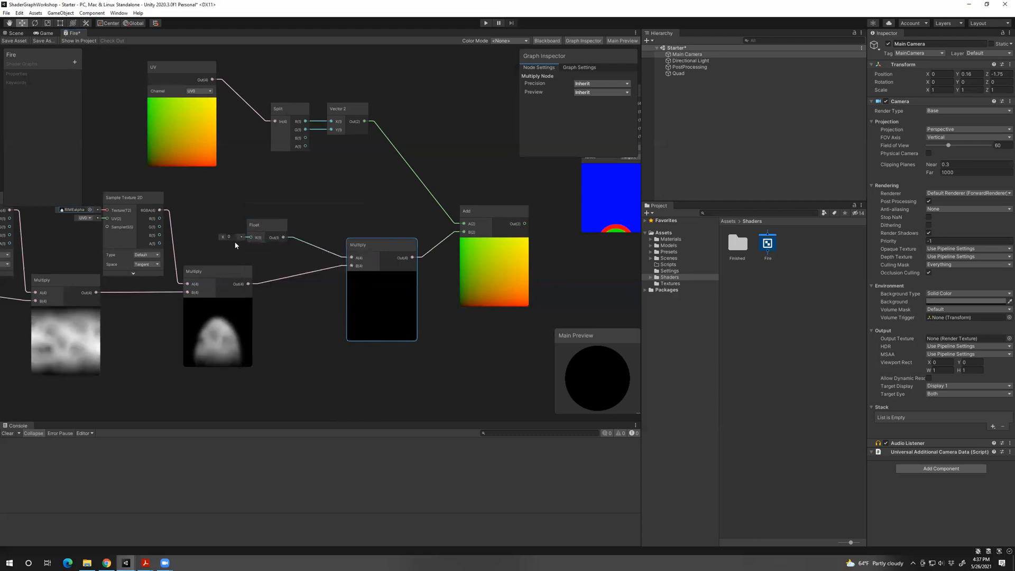
text(-1)
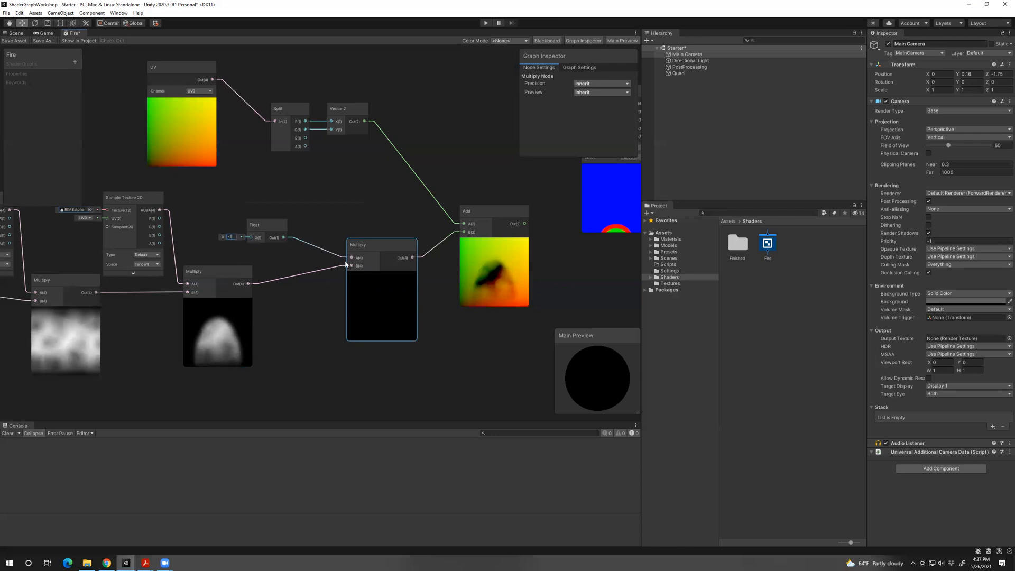
click(454, 430)
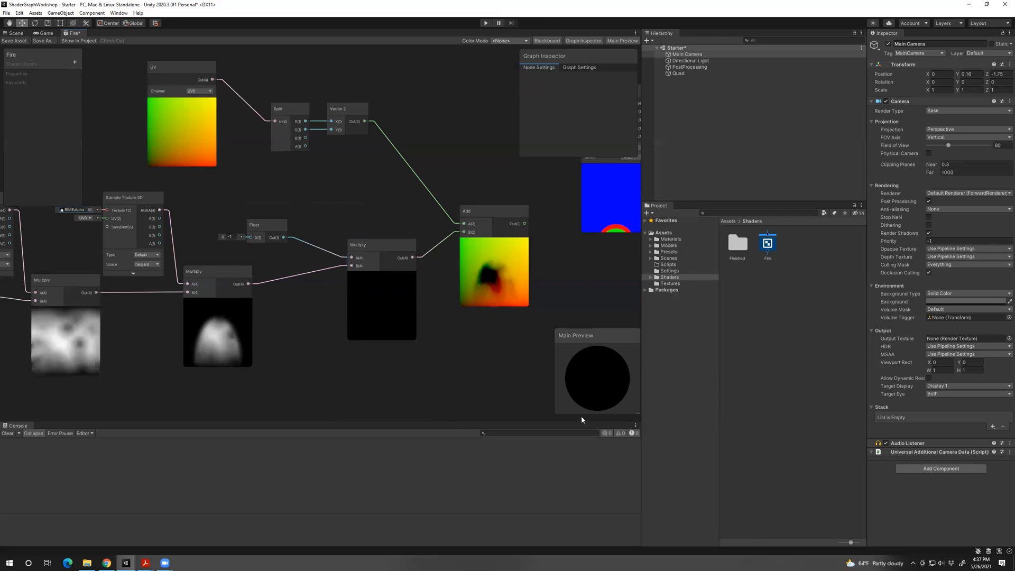
click(490, 277)
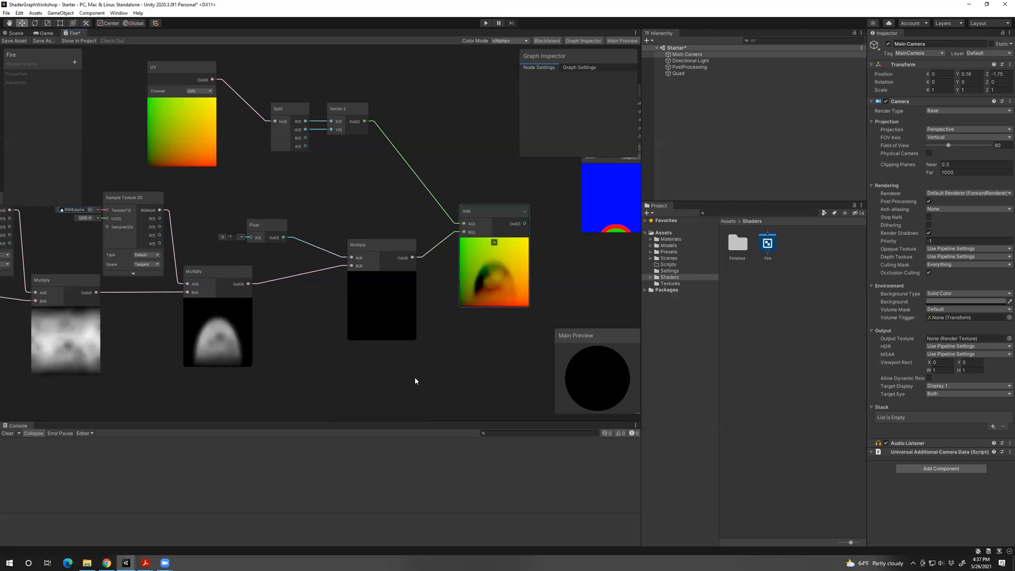
click(449, 328)
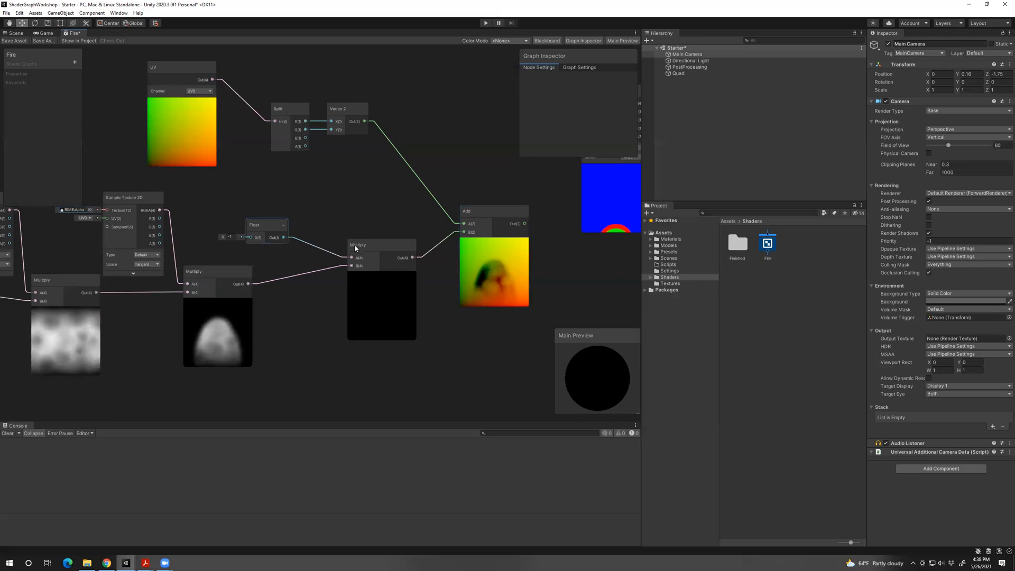
Move the Float and third Multiply nodes closer together and set the Float's X value to -0.6.
drag(259, 224, 282, 227)
drag(372, 321, 351, 324)
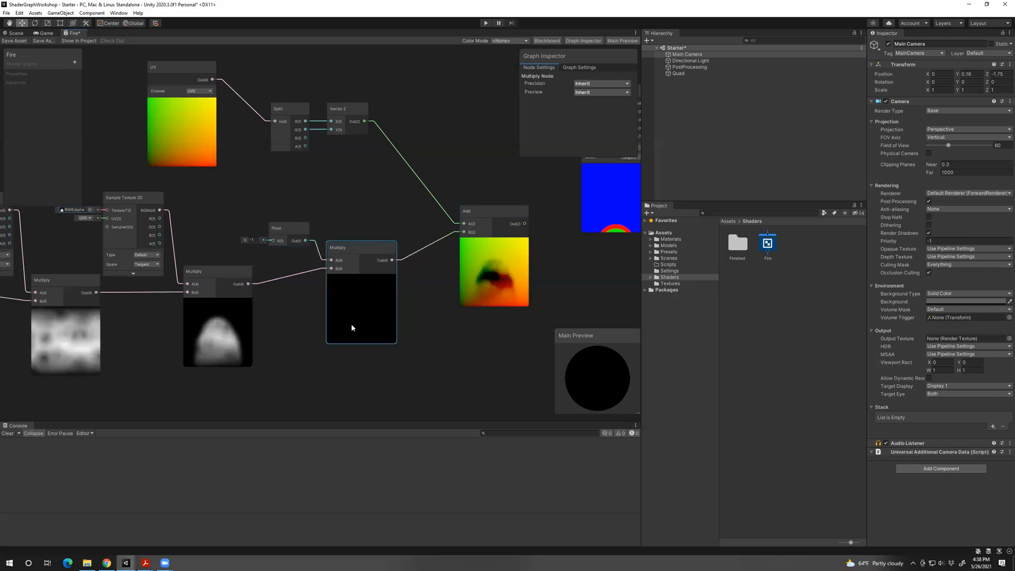
text(-0.6)
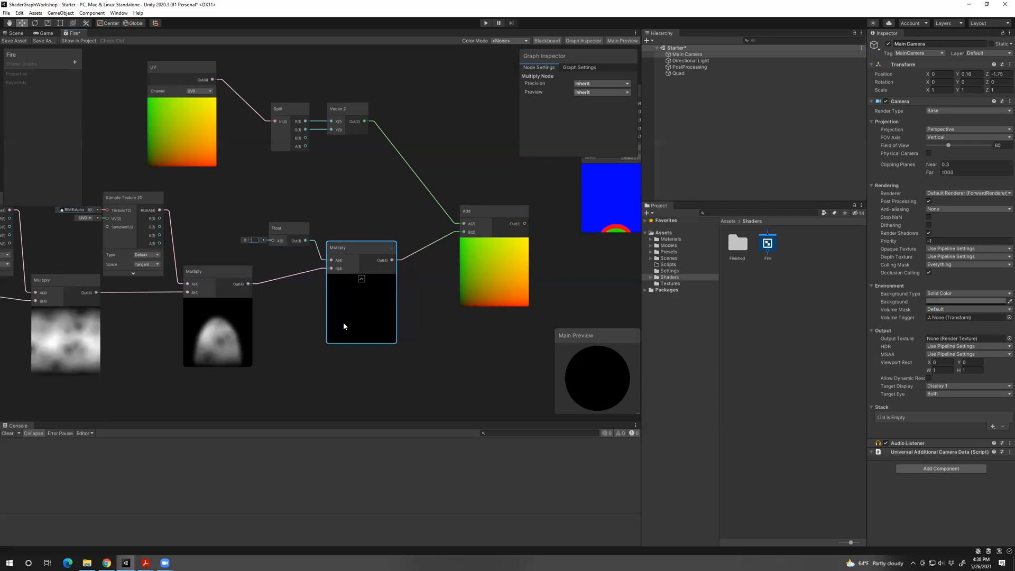
key(Return)
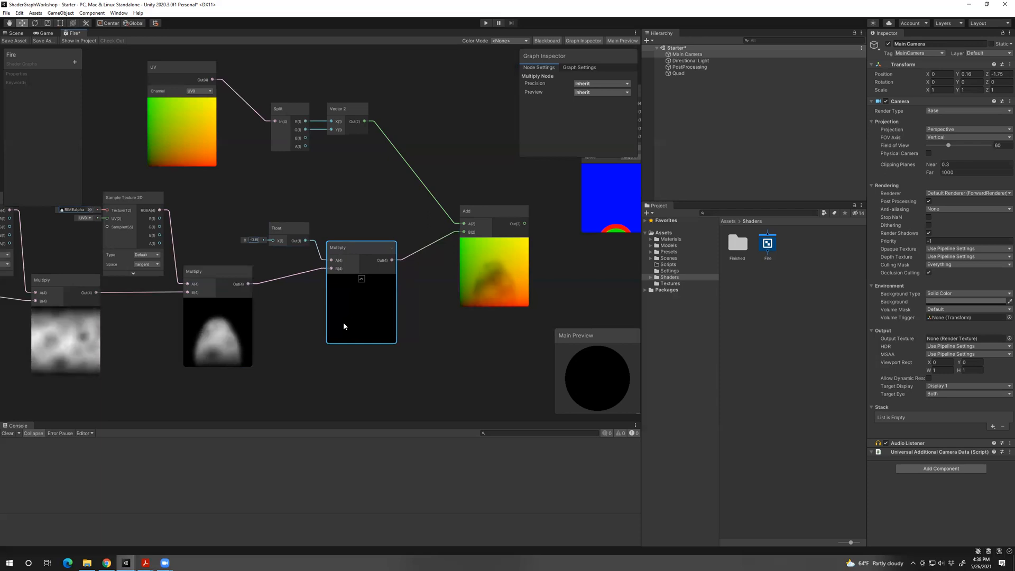
text(0.65)
key(Return)
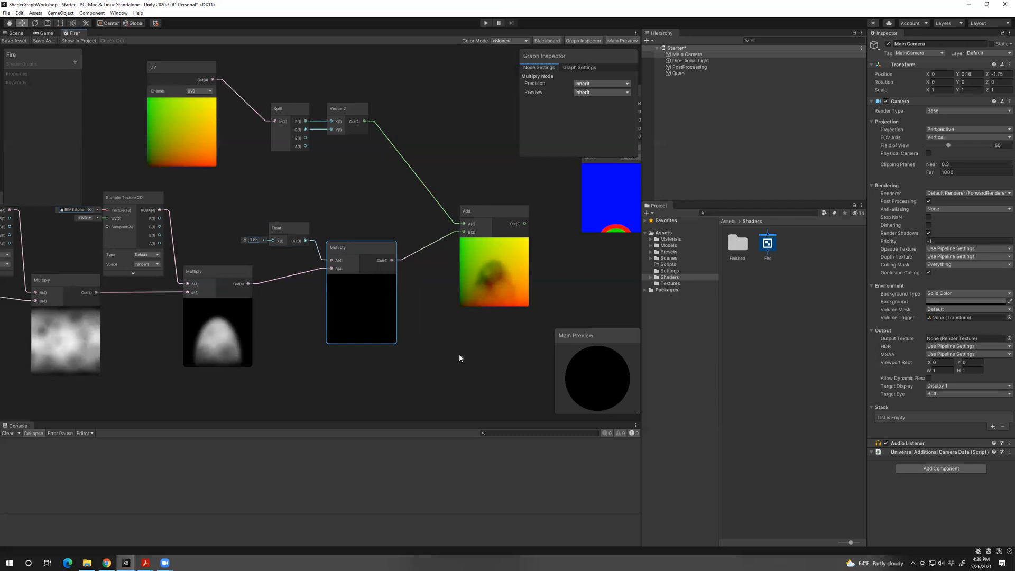
key(ctrl+z)
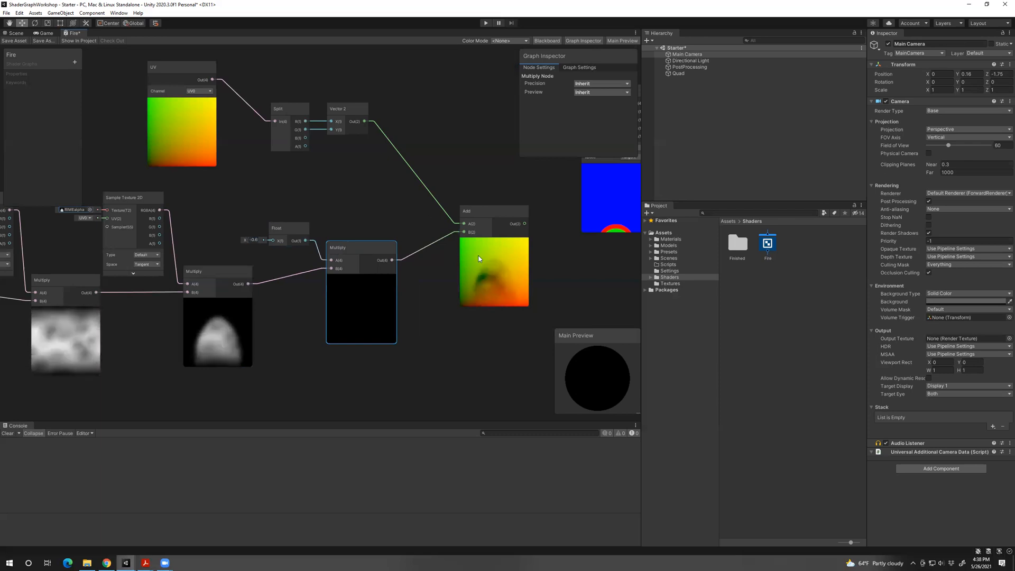
click(519, 312)
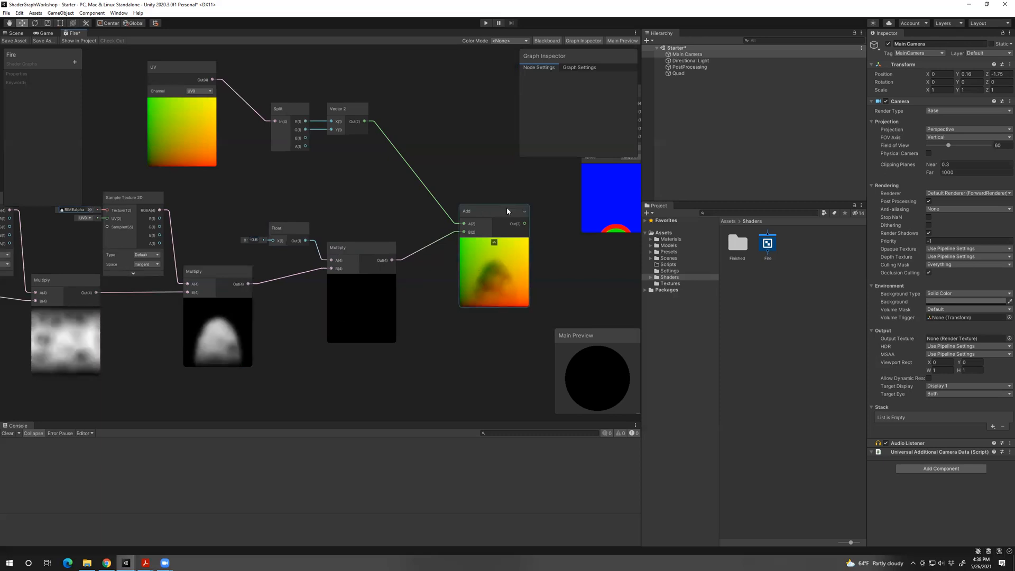
Move the Add node farther from the third Multiply and collapse that Multiply's preview.
drag(506, 210, 533, 207)
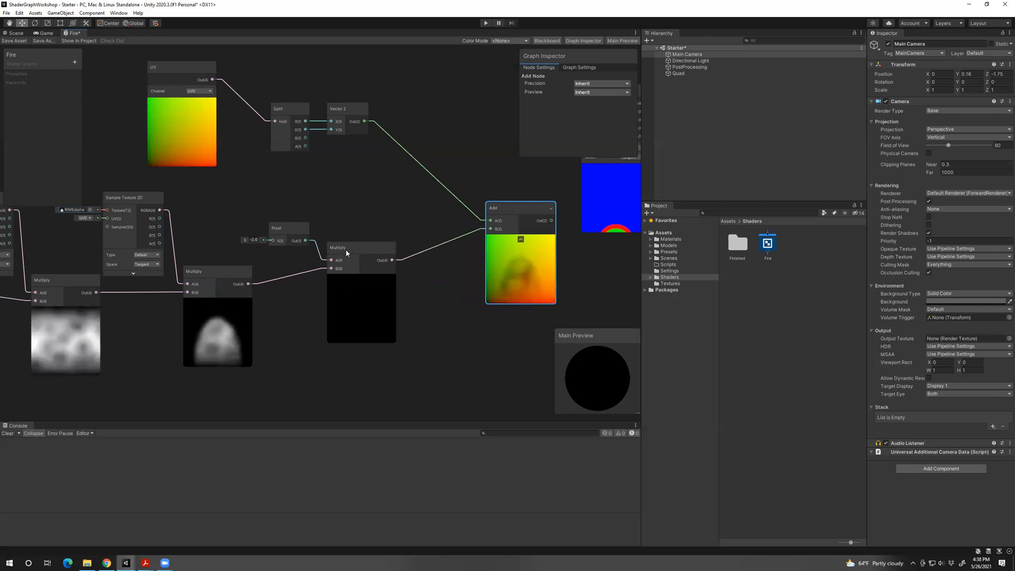
drag(362, 259, 347, 258)
click(346, 278)
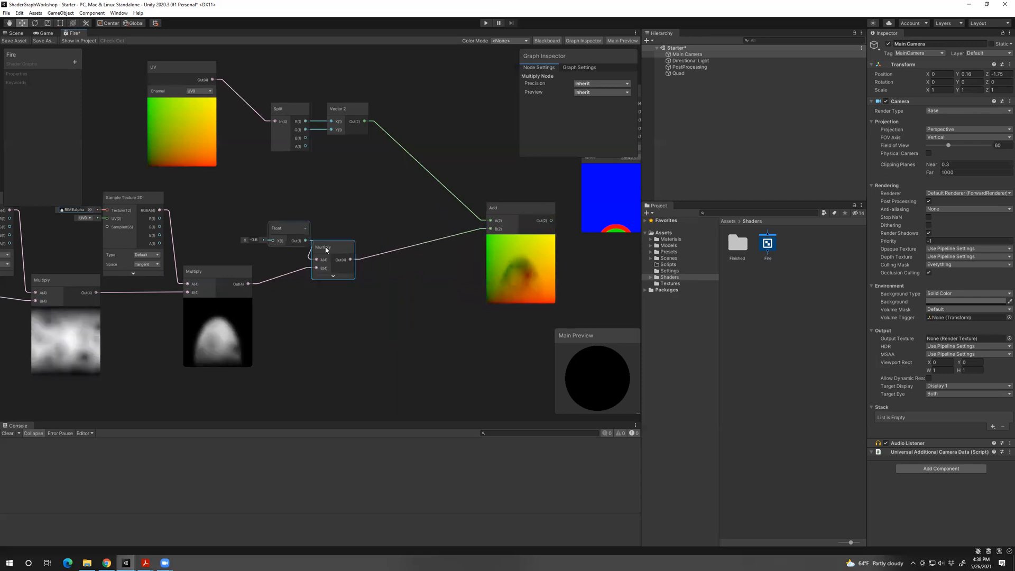
Create a second Vector 2 node before Add and connect the third Multiply's output to its Y input.
right_click(386, 279)
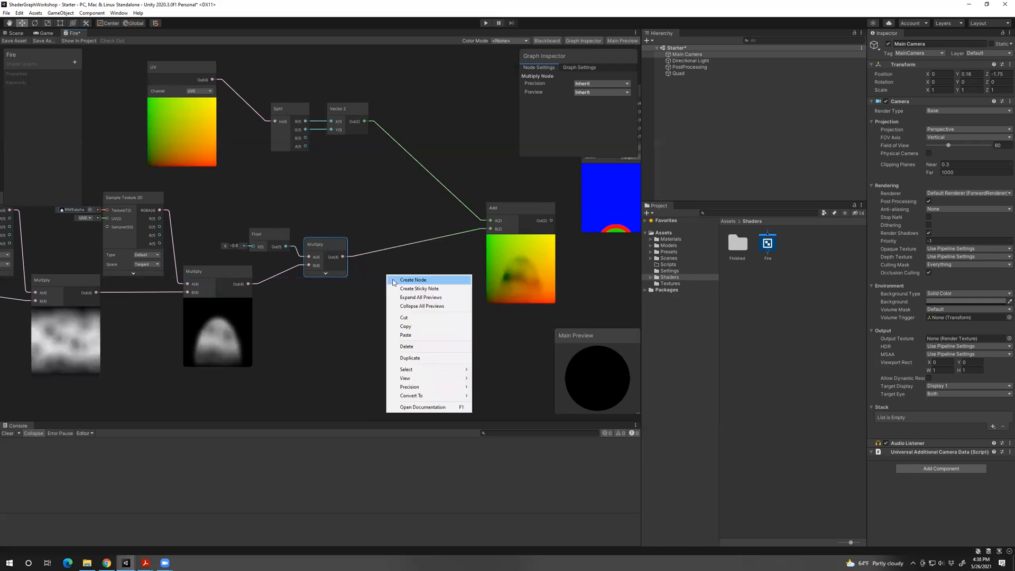
click(394, 281)
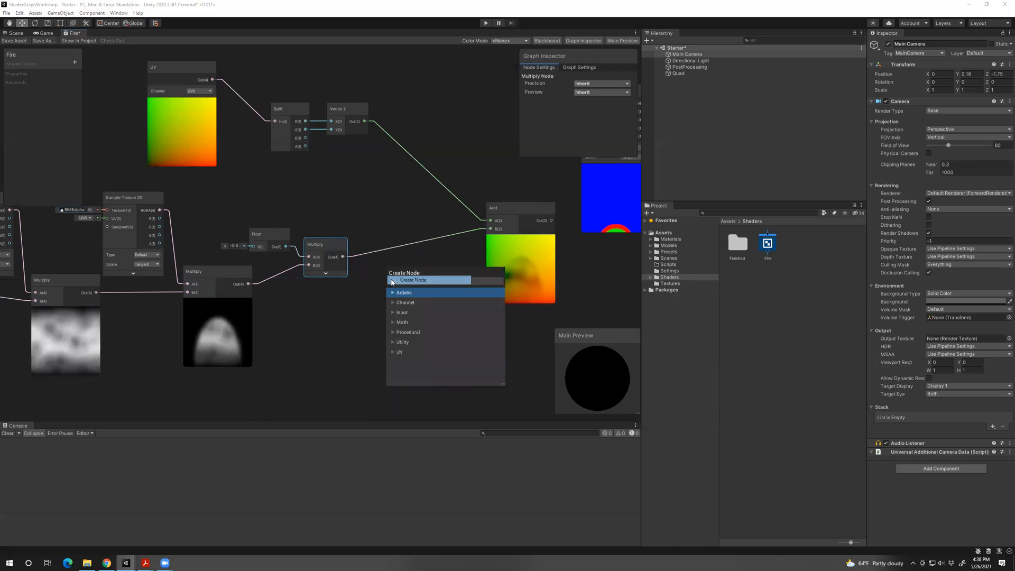
text(ve)
key(Down)
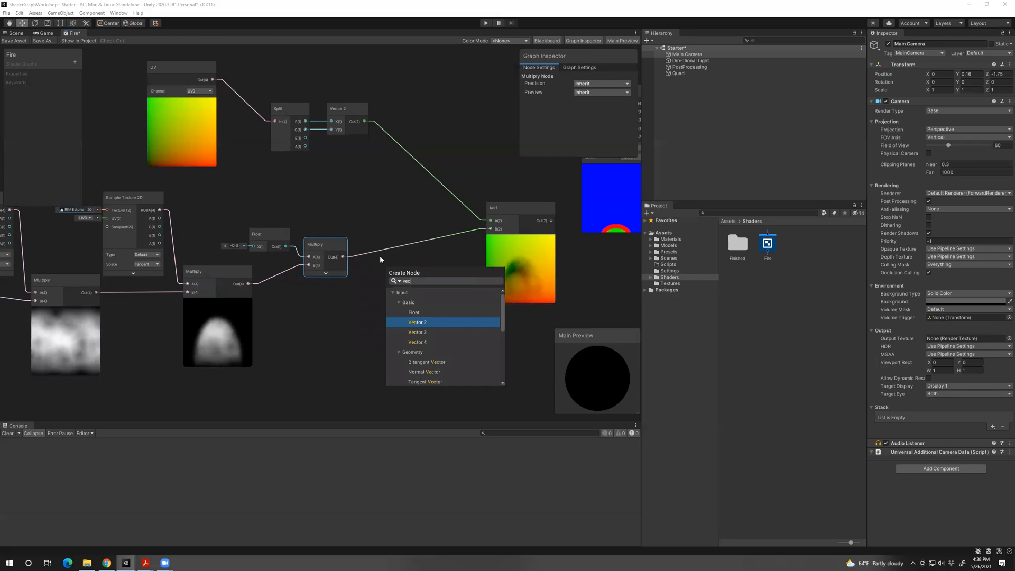
key(Return)
drag(343, 257, 417, 272)
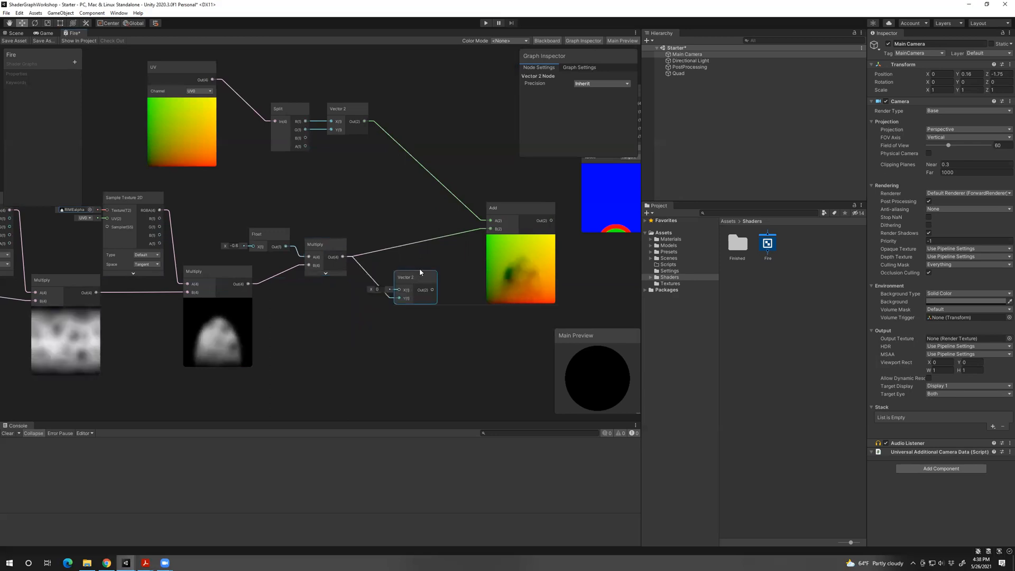
Replace the third Multiply's direct link to Add's B with the second Vector 2's output, and move the Vector 2 and Add nodes closer.
click(353, 255)
key(Delete)
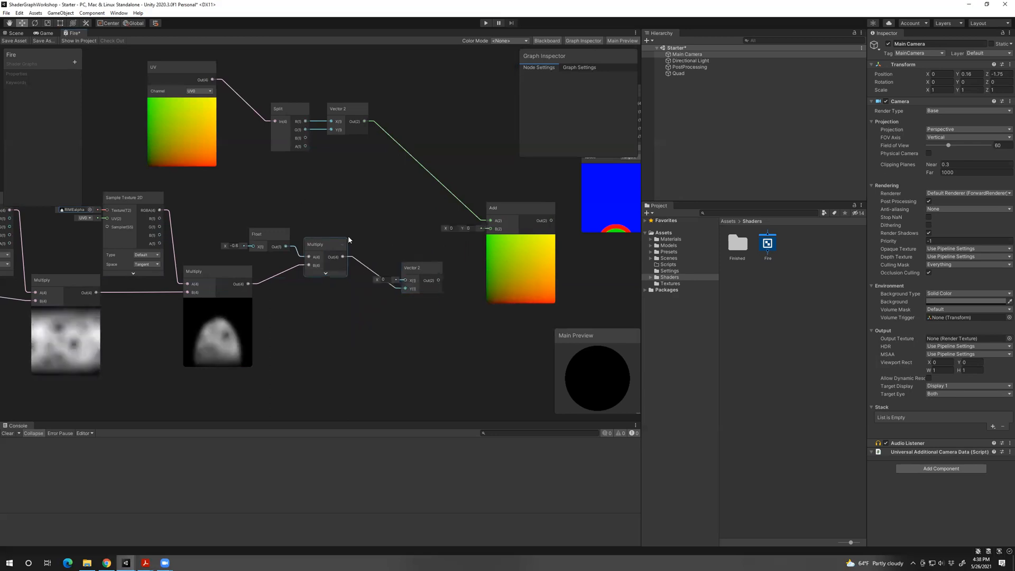
click(407, 289)
drag(438, 280, 490, 230)
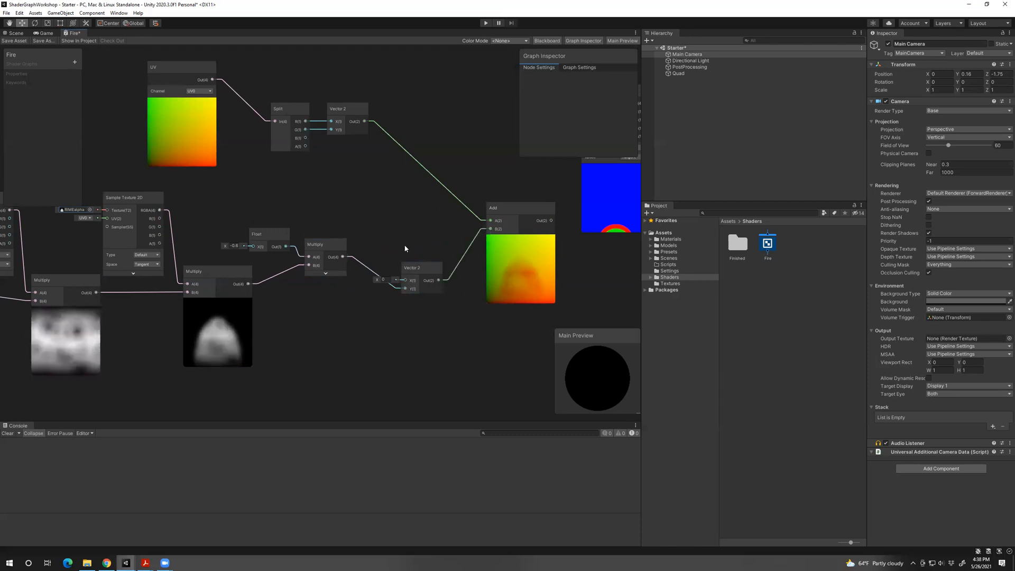
drag(418, 267, 394, 234)
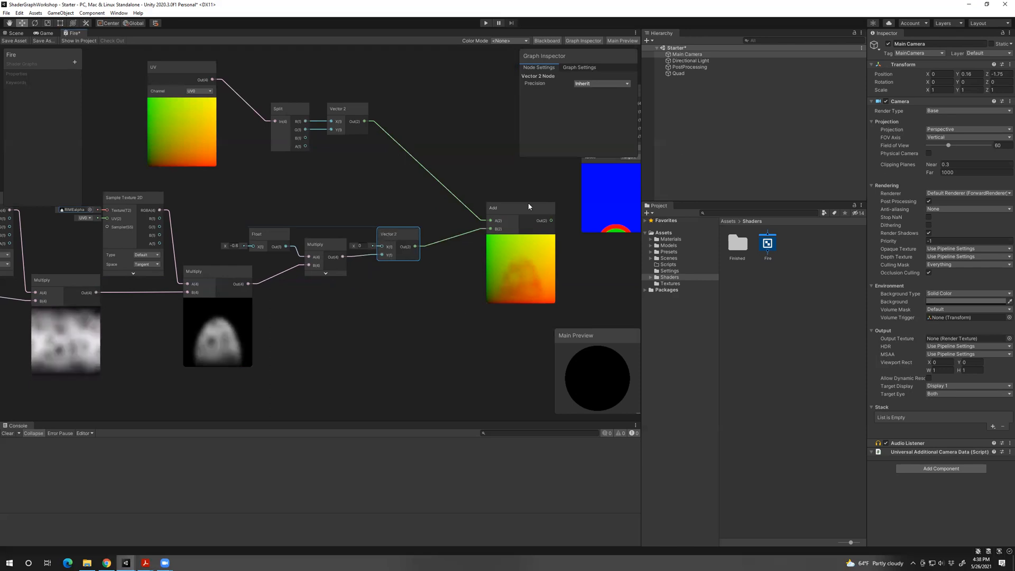
drag(494, 288, 465, 288)
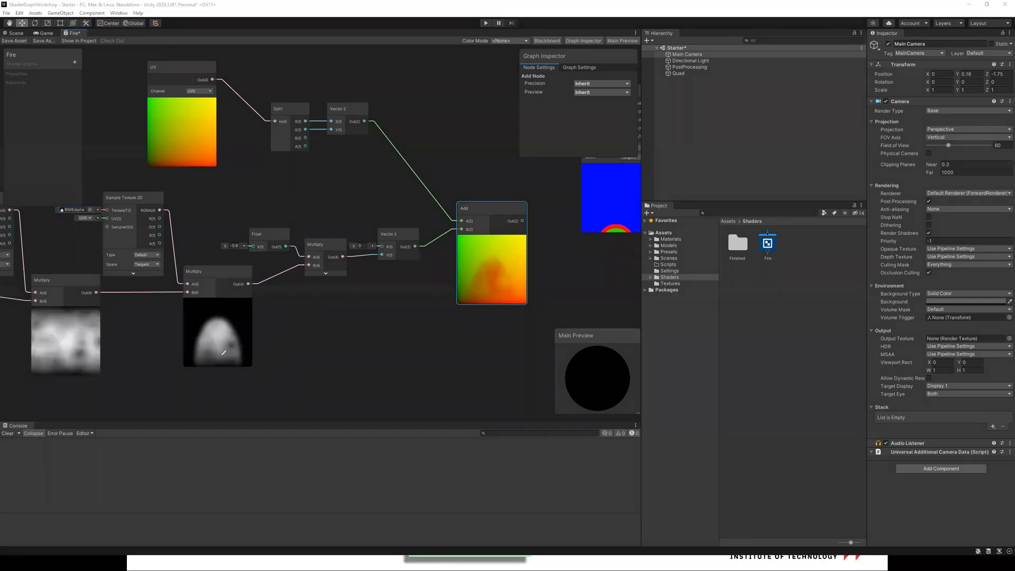
drag(238, 276, 262, 276)
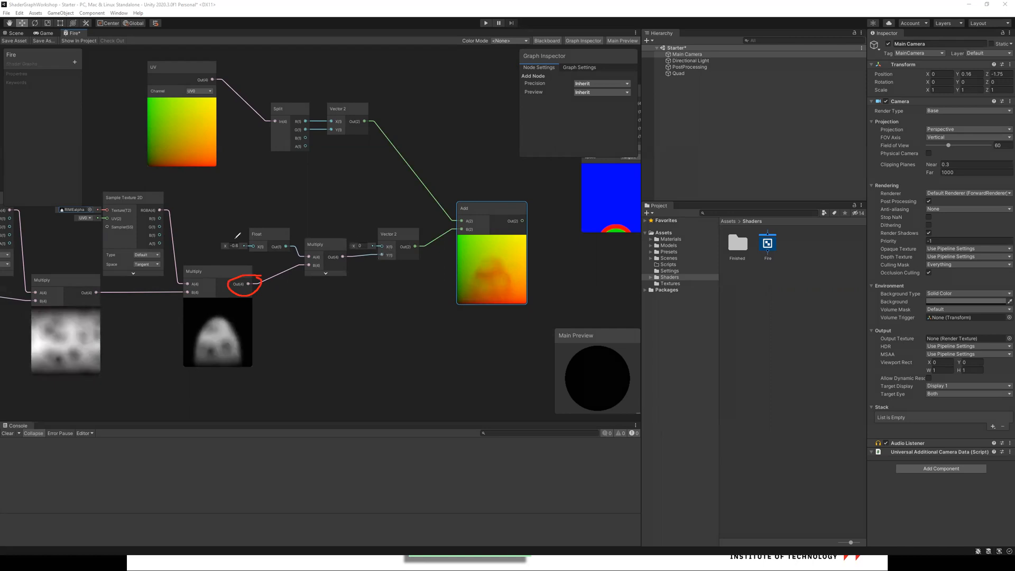
mouse_move(242, 236)
mouse_down()
mouse_move(213, 253)
mouse_move(245, 237)
mouse_up()
drag(392, 252, 395, 257)
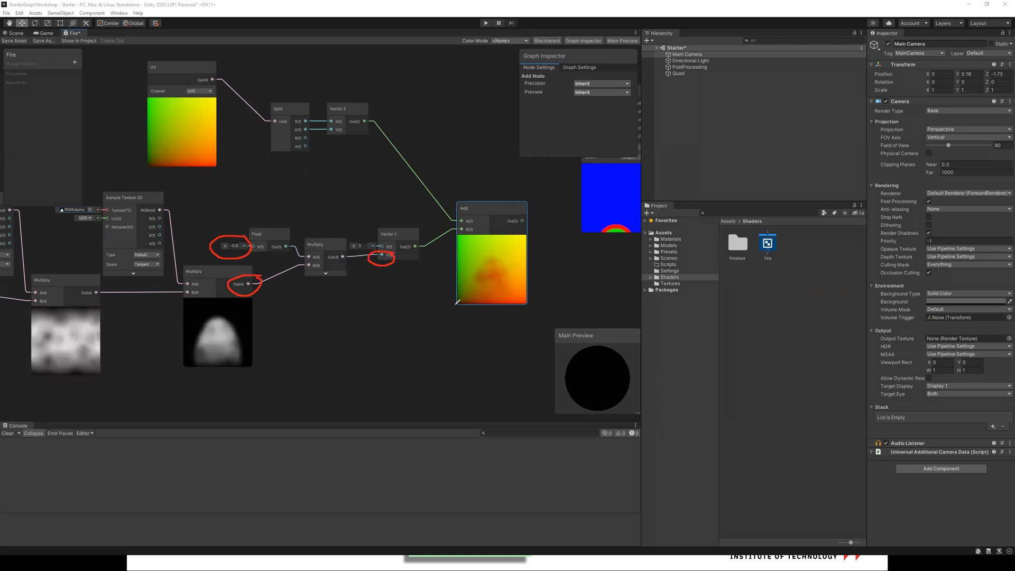
mouse_move(455, 306)
mouse_down()
mouse_move(527, 363)
mouse_move(502, 300)
mouse_up()
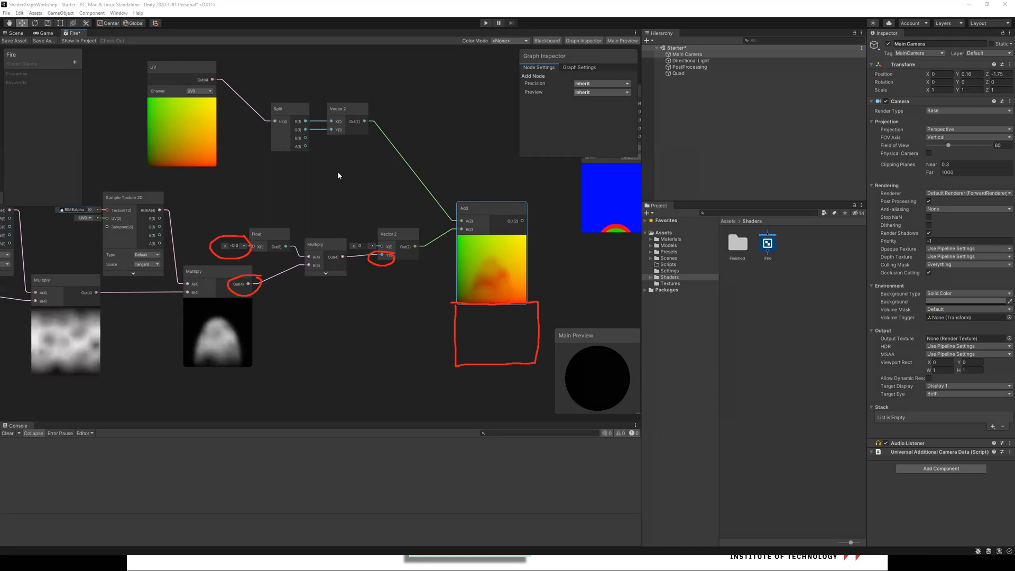
middle_drag(338, 175, 199, 180)
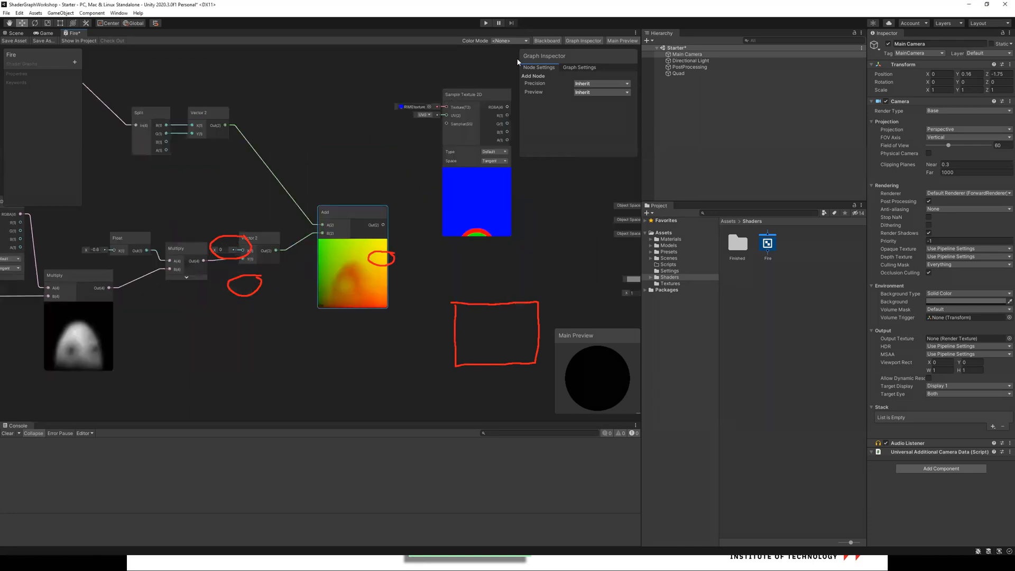
key(Escape)
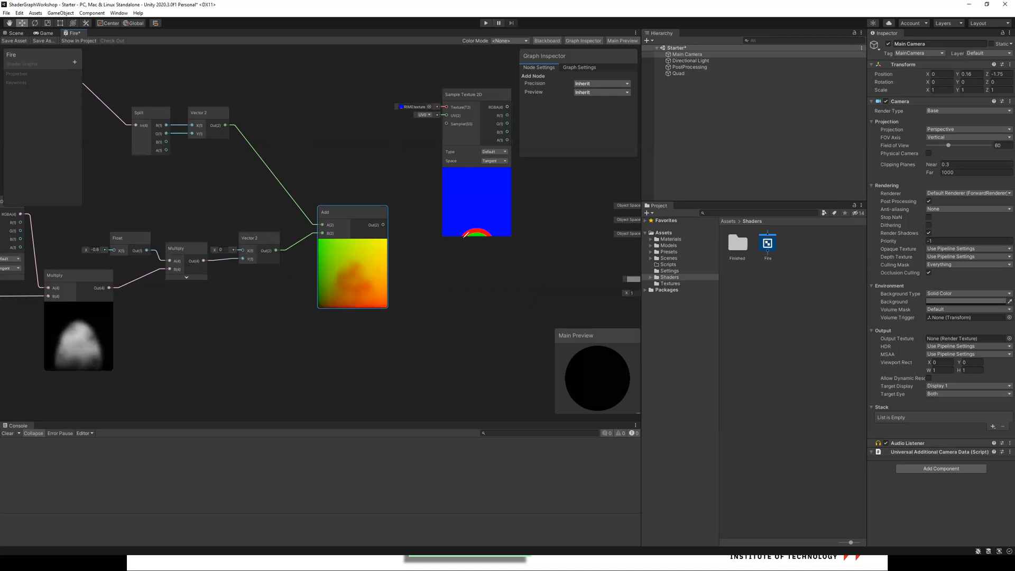
mouse_move(464, 237)
mouse_down()
mouse_move(462, 274)
mouse_move(488, 259)
mouse_up()
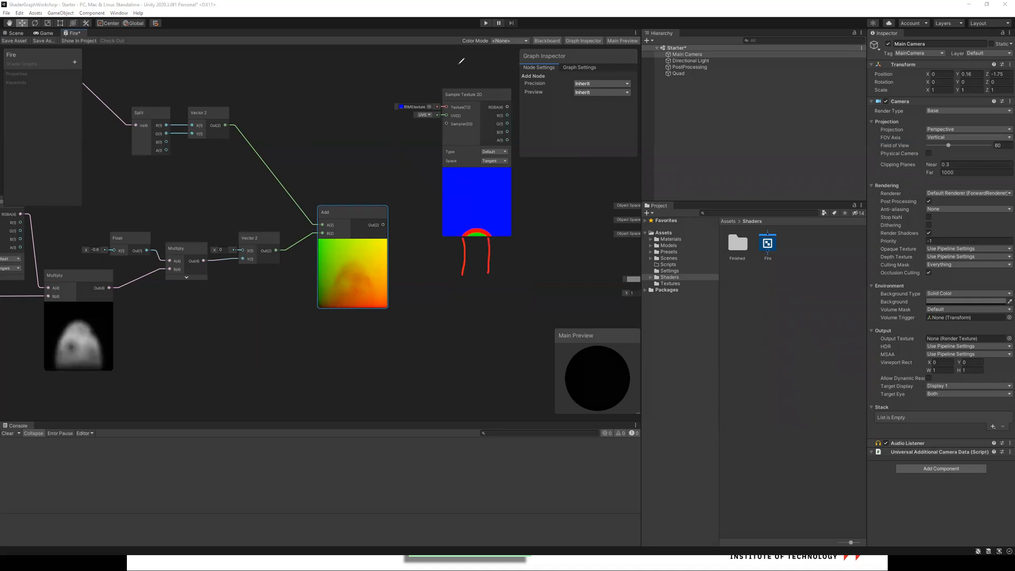
mouse_move(467, 245)
mouse_down()
mouse_move(486, 246)
mouse_move(481, 257)
mouse_up()
mouse_move(473, 273)
mouse_down()
mouse_move(482, 267)
mouse_move(456, 238)
mouse_move(459, 246)
mouse_up()
drag(446, 265, 457, 256)
drag(443, 276, 508, 237)
drag(493, 254, 507, 246)
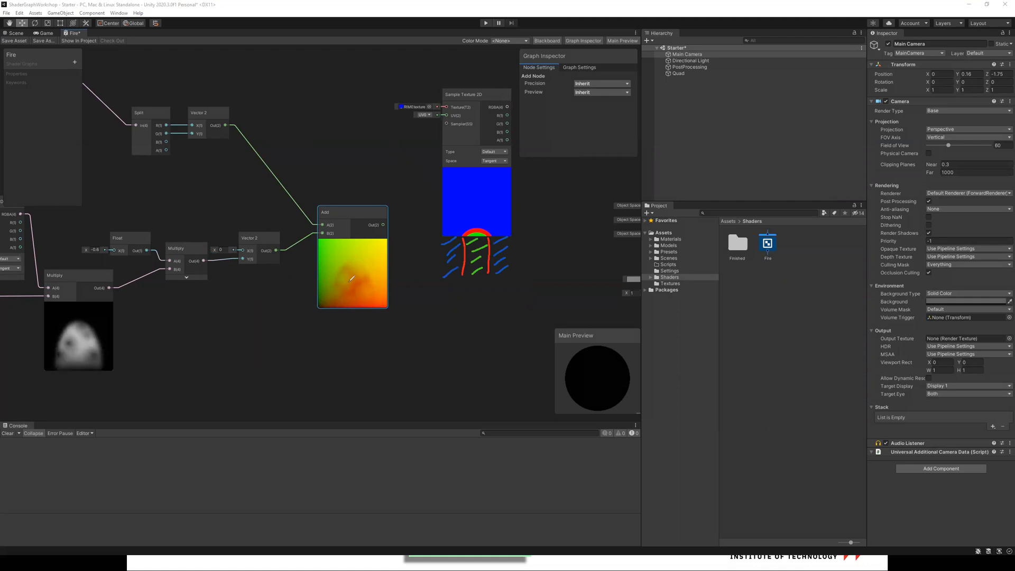
drag(352, 327, 455, 263)
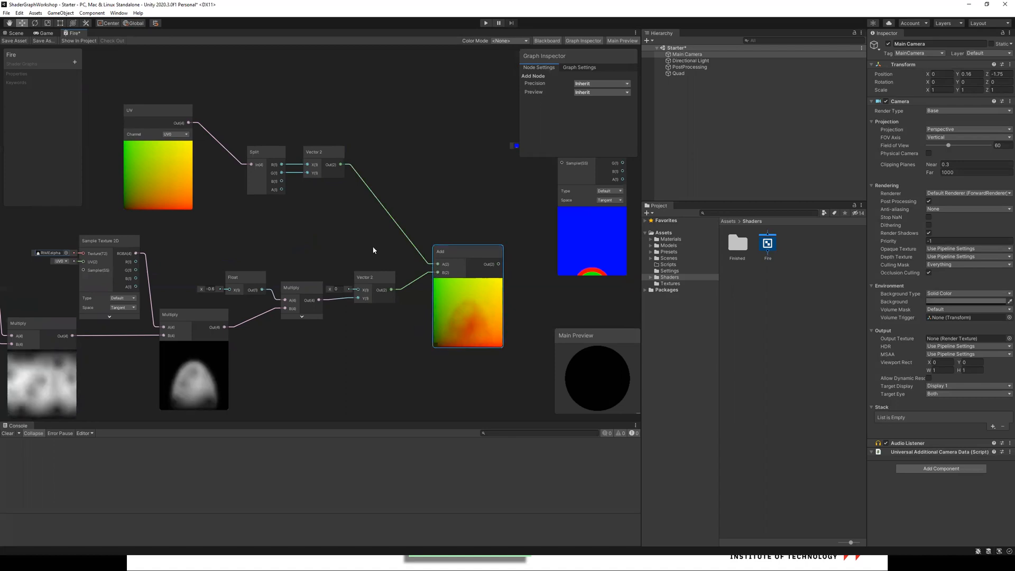
Connect the Add node's output to the UV input of the Sample Texture 2D node holding RIMEtexture.
middle_drag(342, 213, 292, 217)
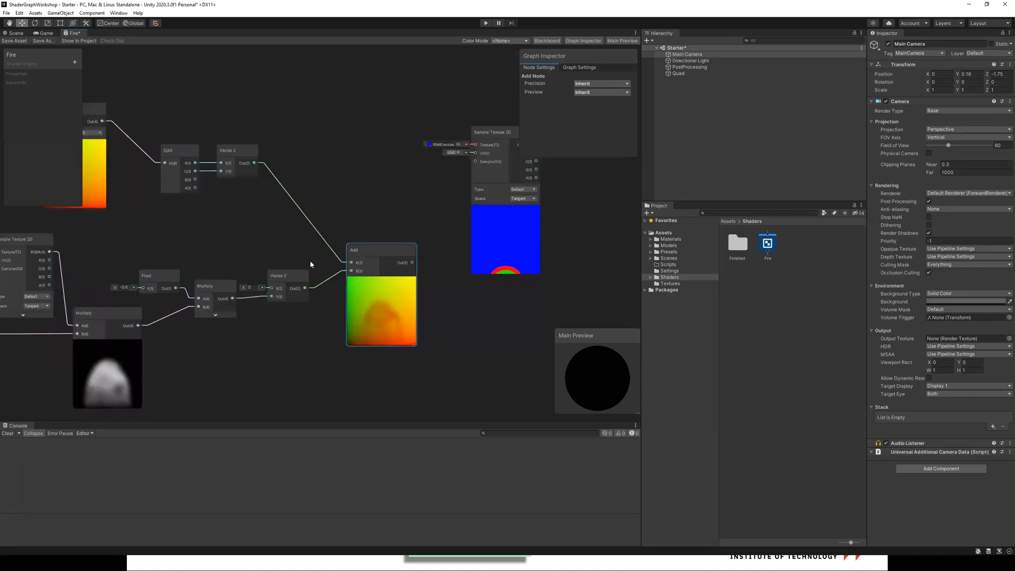
middle_drag(311, 263, 308, 256)
drag(368, 143, 307, 252)
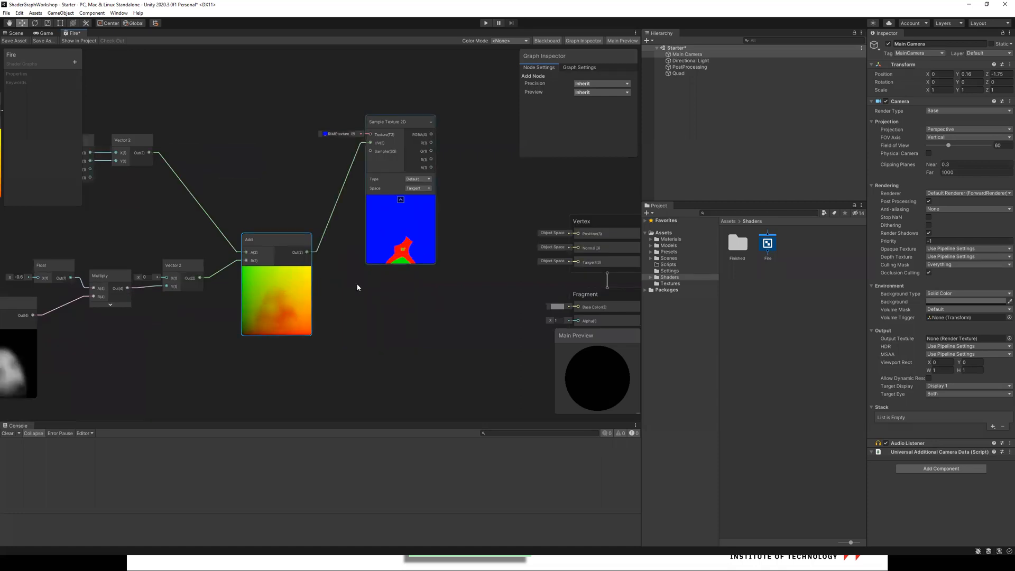
middle_drag(396, 361, 481, 339)
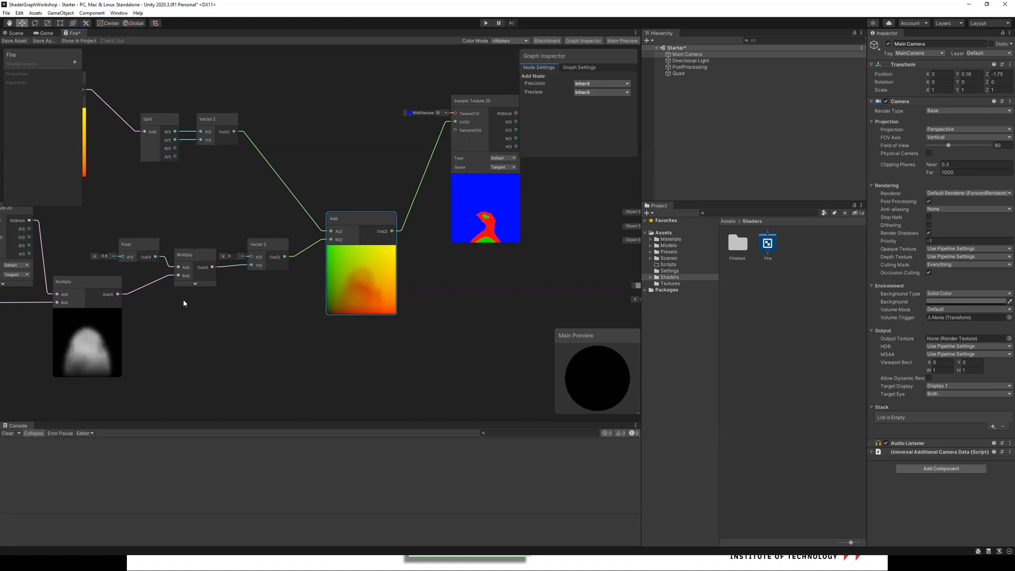
Reposition the Float node beside the third Multiply and set its X value to -2.0.
middle_drag(184, 303, 285, 311)
drag(241, 253, 241, 237)
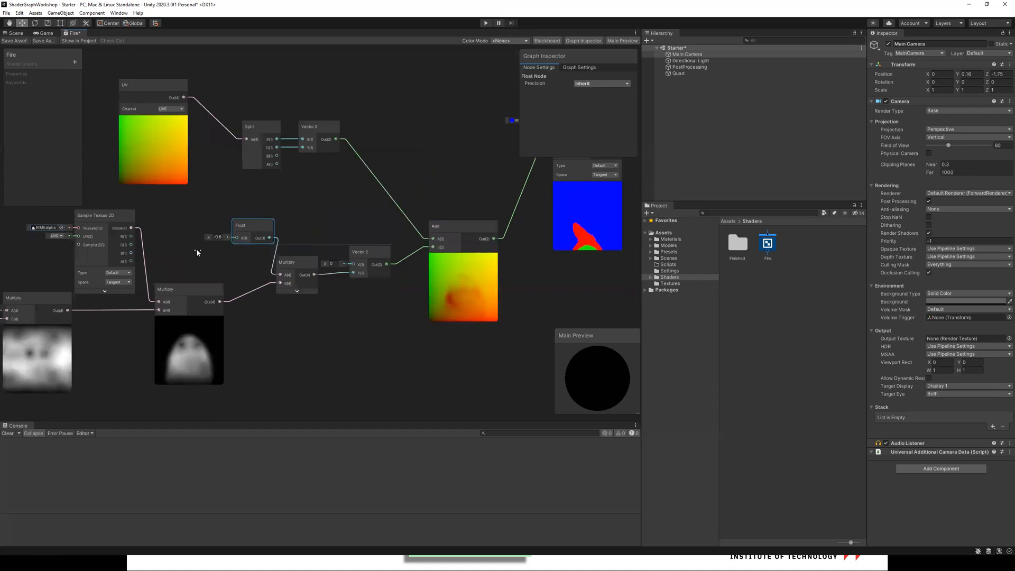
mouse_move(197, 247)
mouse_down()
mouse_move(179, 252)
mouse_move(197, 263)
mouse_up()
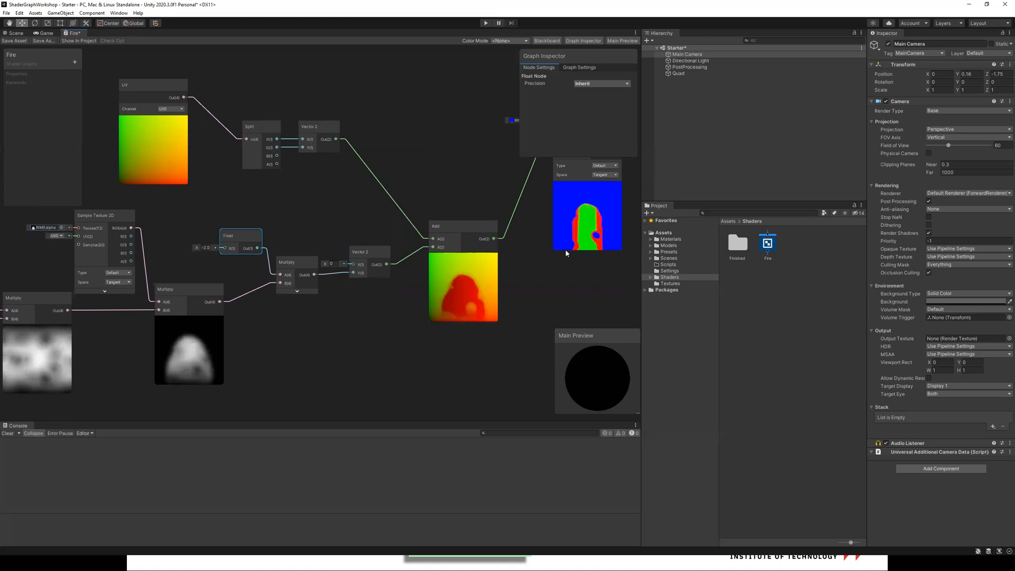
Try the Float's X value at -0.9 and at -0.5 to compare the strength of the distortion.
click(174, 247)
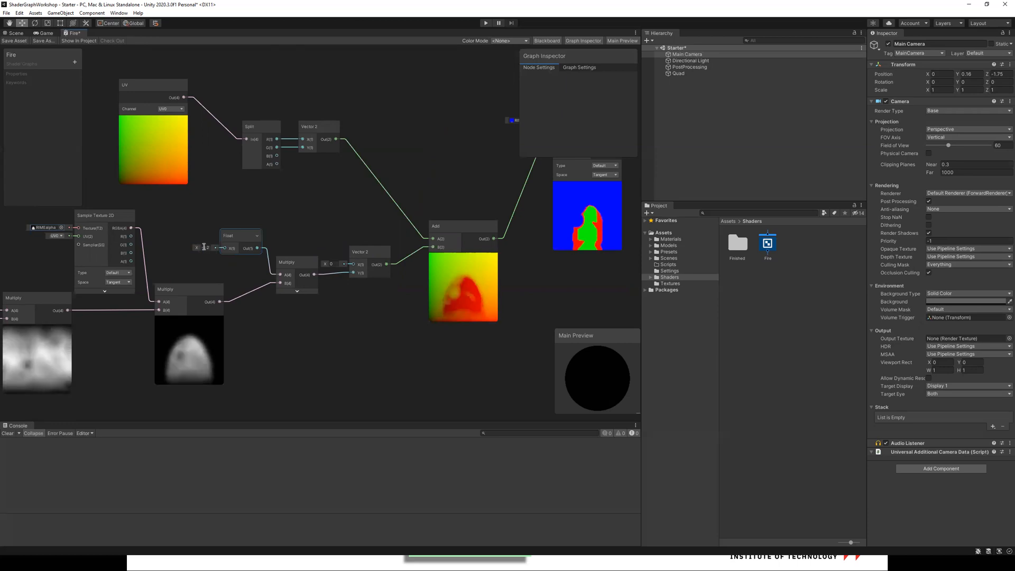
text(-0.9)
click(540, 216)
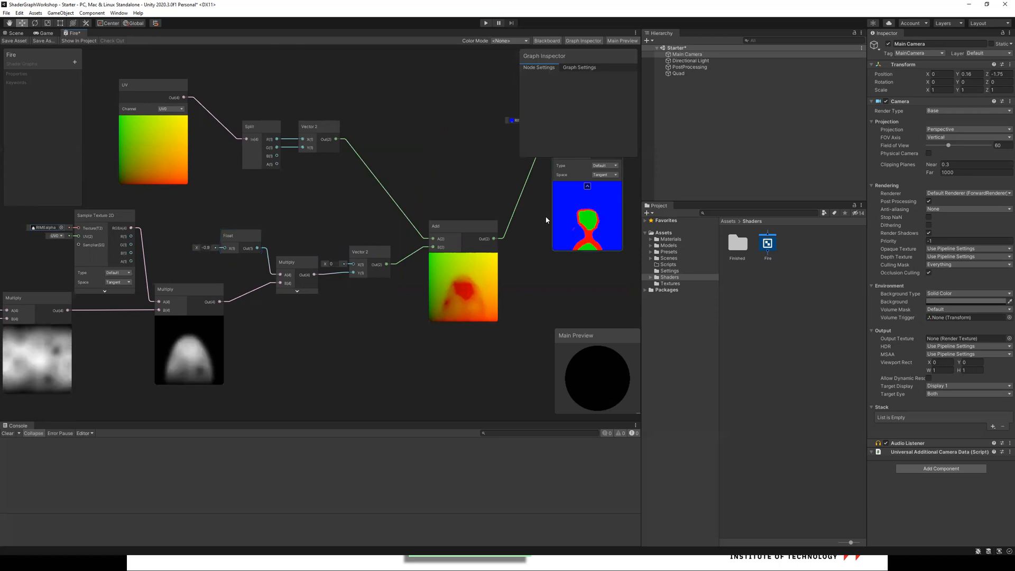
double_click(204, 247)
text(-0.5)
key(Return)
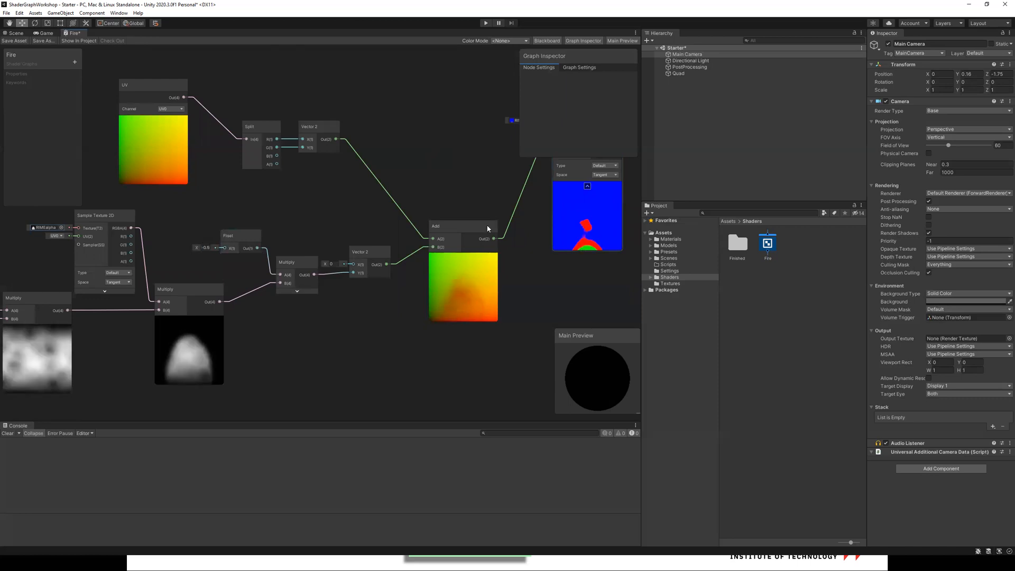
Set the Float's X value to -0.7.
middle_drag(487, 229, 374, 236)
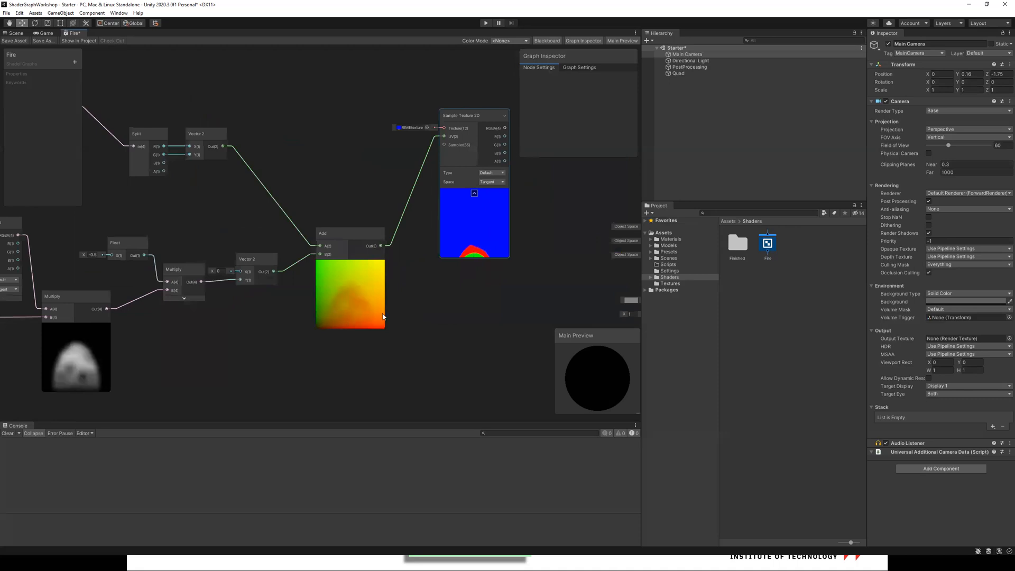
middle_drag(81, 256, 115, 252)
drag(117, 250, 115, 252)
key(ctrl+z)
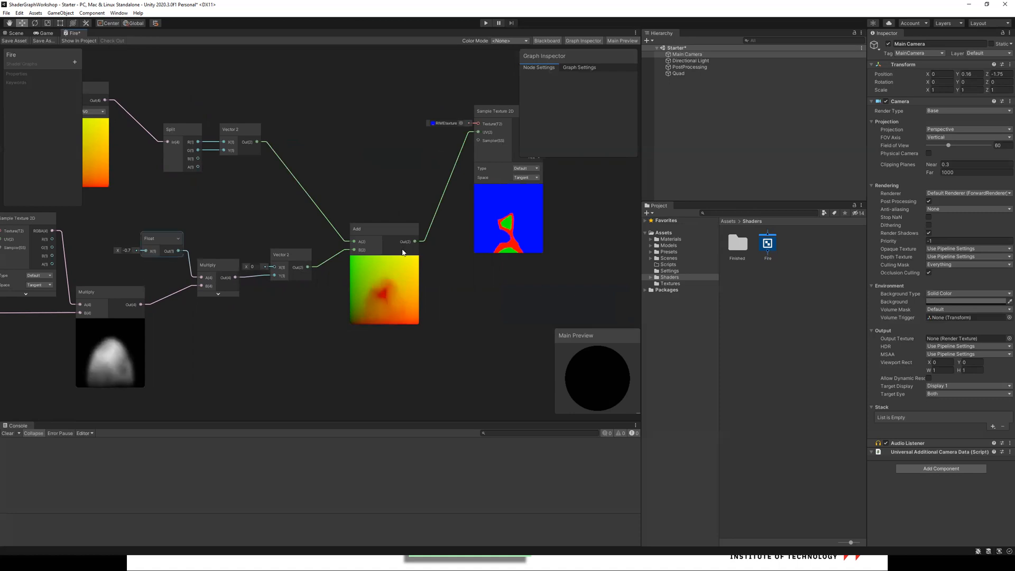
middle_drag(341, 346, 344, 345)
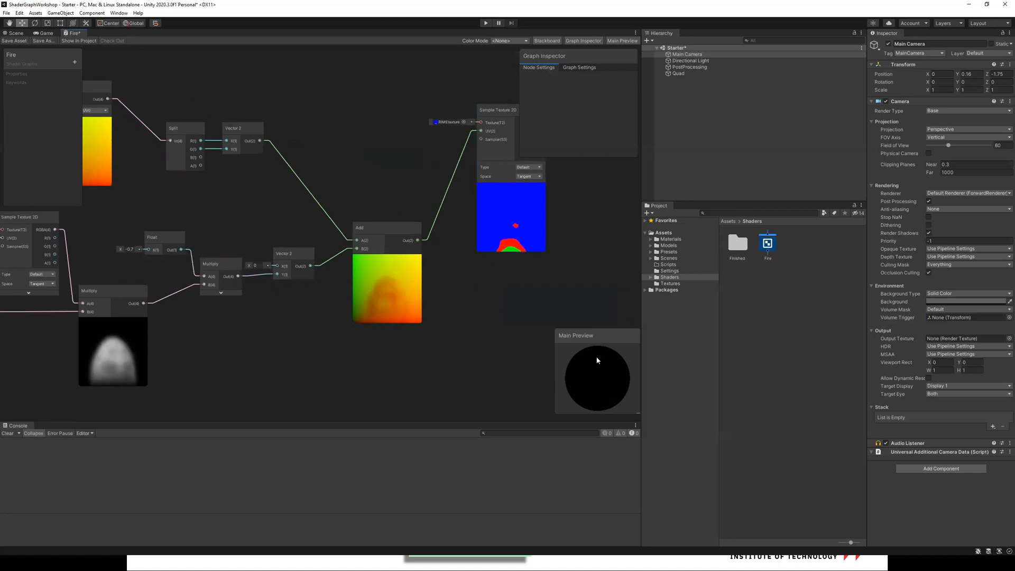
Move RIMEtexture's Sample Texture 2D node closer to Add, and move Add up between the first Vector 2 and the sampler.
middle_drag(17, 211, 396, 180)
middle_drag(190, 293, 295, 250)
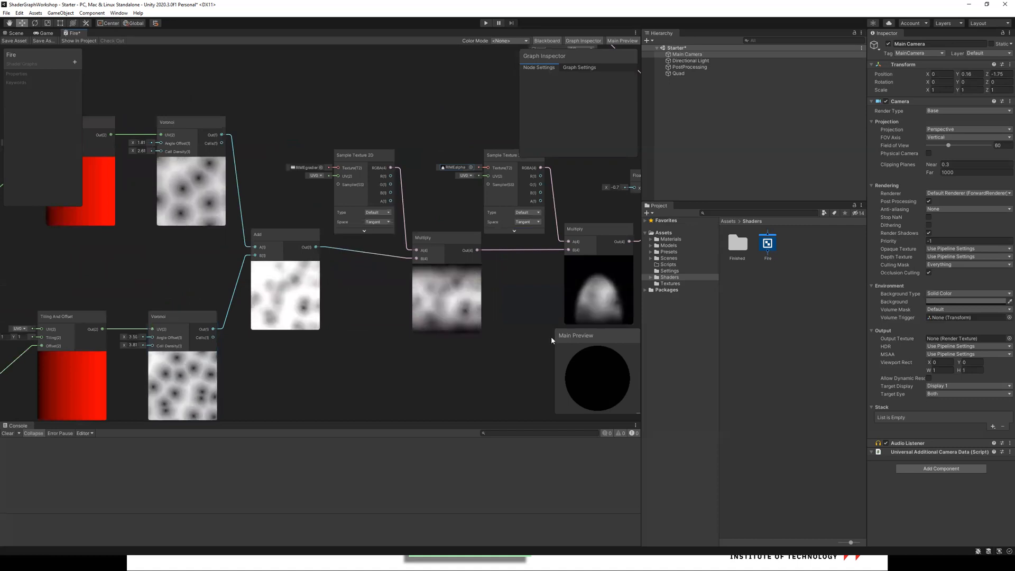
middle_drag(349, 327, 239, 345)
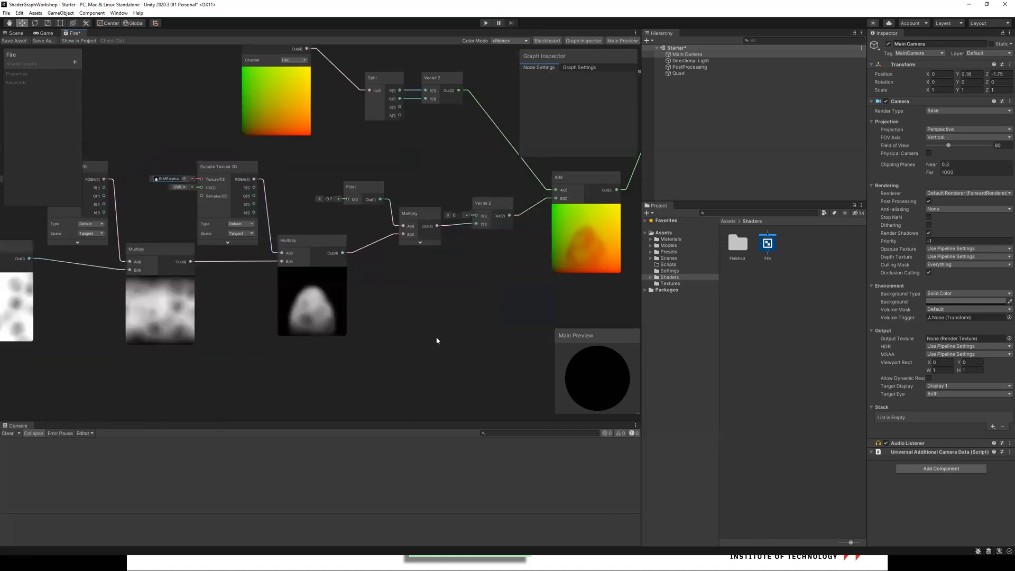
middle_drag(436, 341, 159, 382)
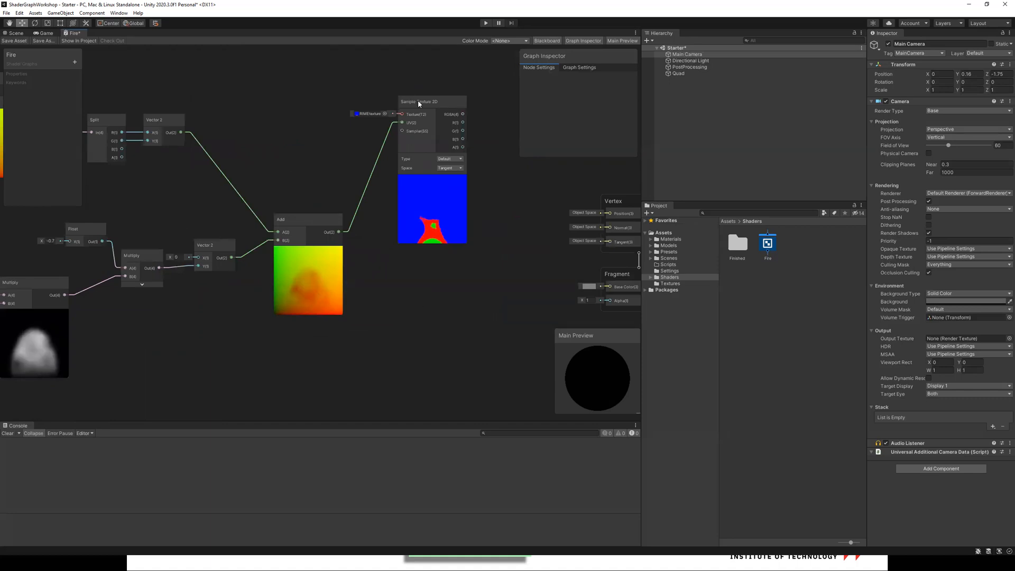
drag(417, 100, 376, 104)
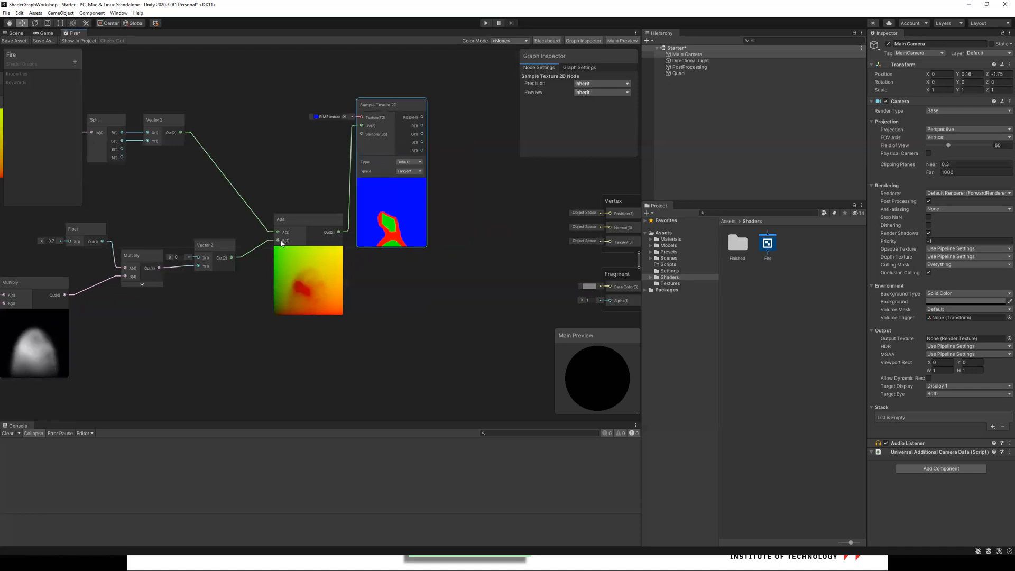
drag(296, 219, 273, 149)
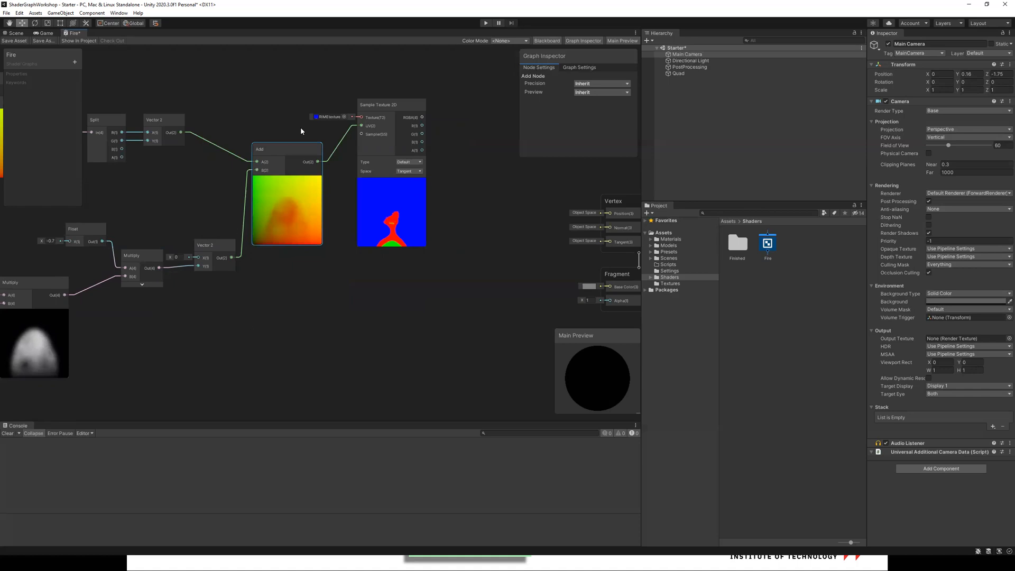
Move the Vertex and Fragment blocks farther away from RIMEtexture's Sample Texture 2D node to make room for more nodes.
middle_drag(149, 367, 386, 337)
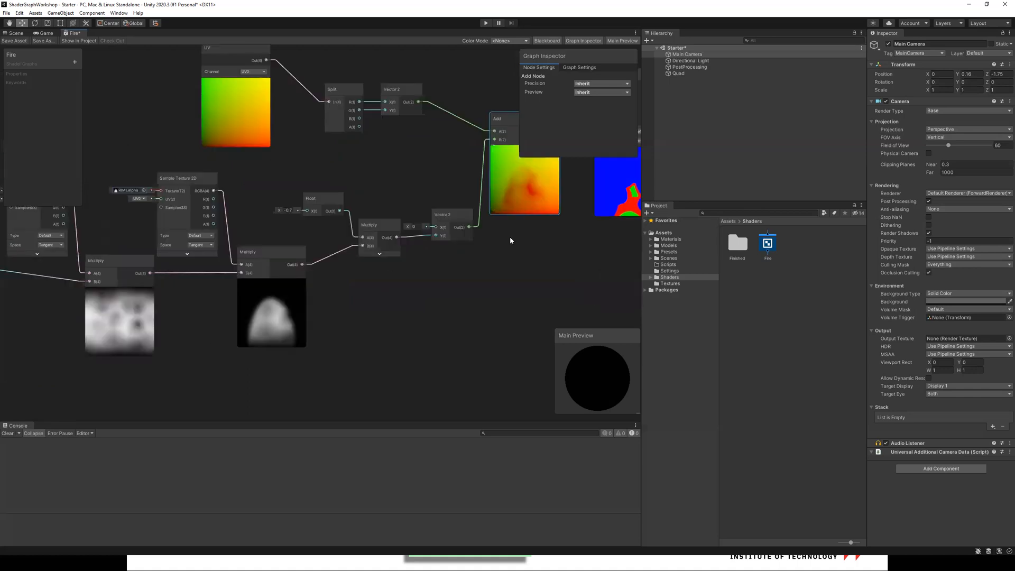
scroll(564, 236, down, 6)
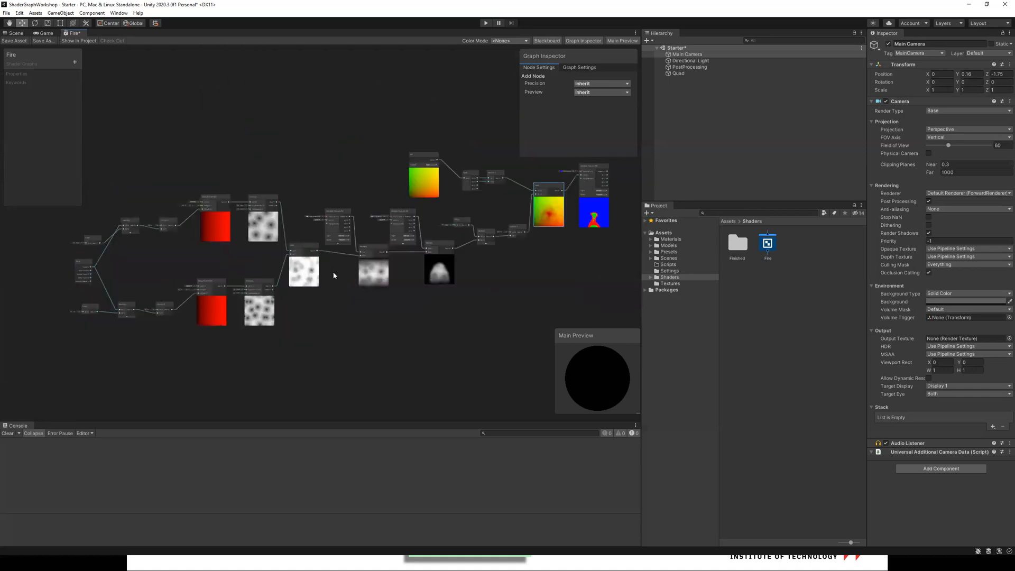
middle_drag(333, 275, 124, 284)
scroll(290, 240, up, 4)
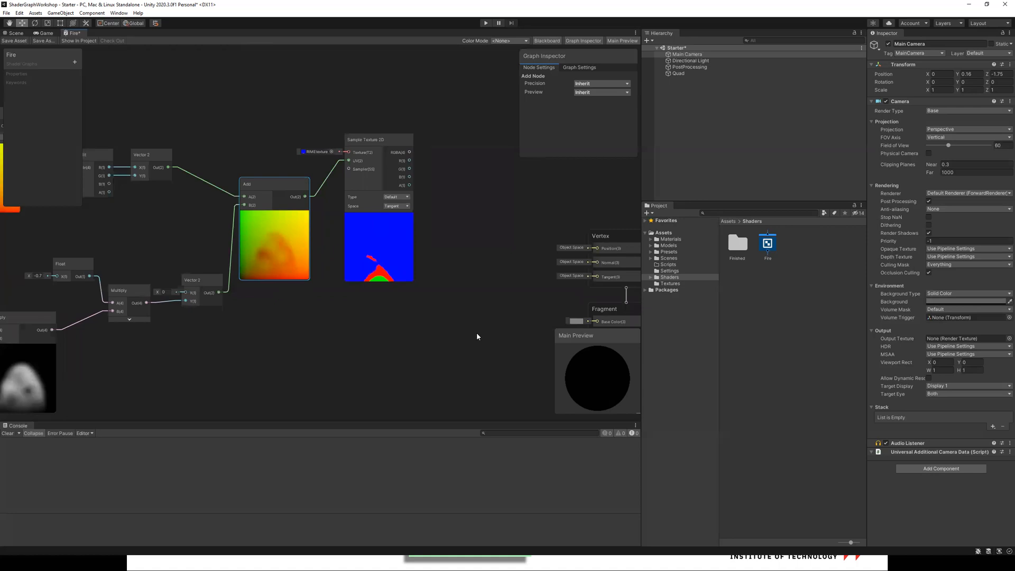
middle_drag(627, 284, 469, 287)
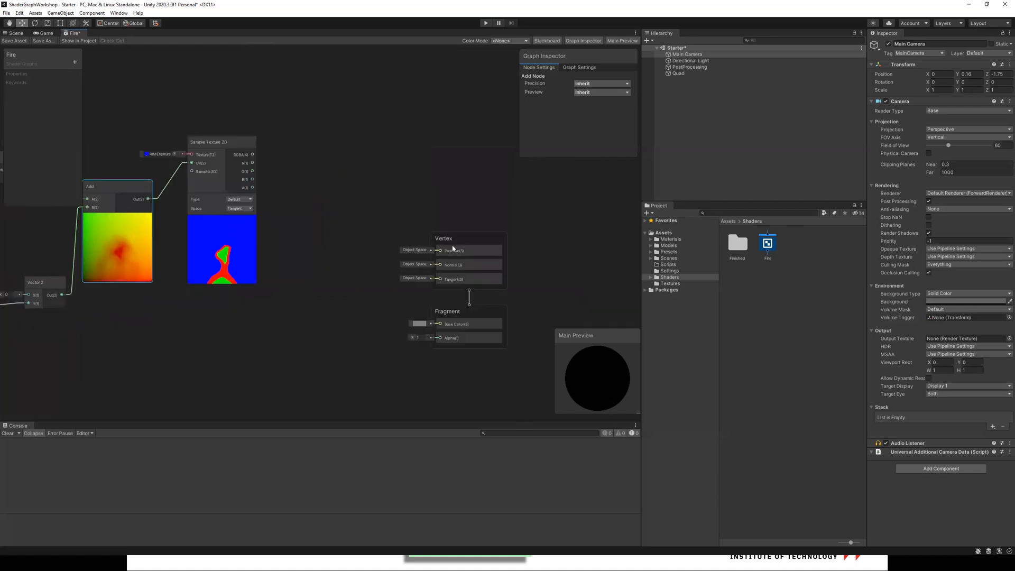
click(496, 242)
drag(589, 254, 629, 256)
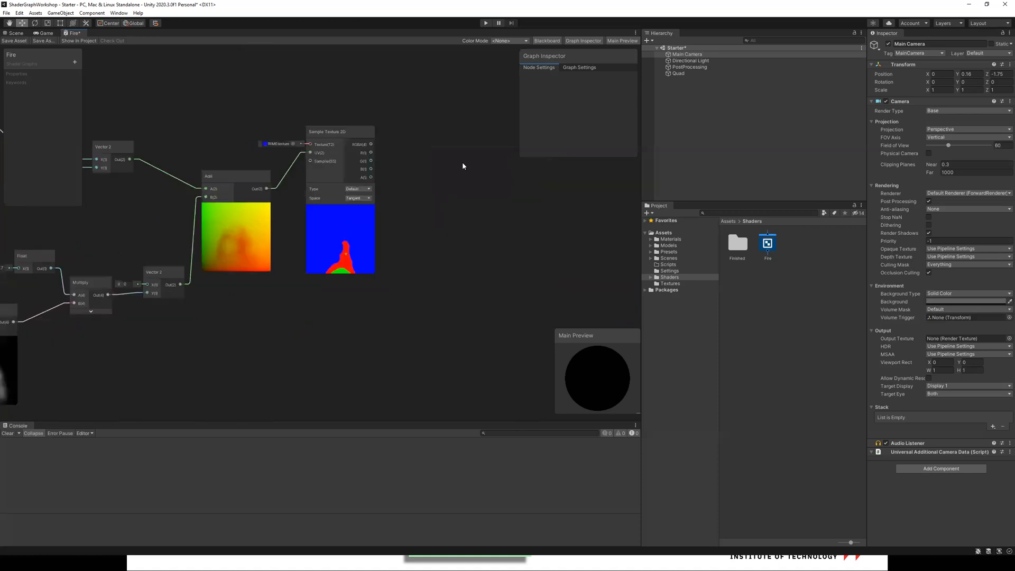
Create a Split node beside RIMEtexture's Sample Texture 2D and connect the sampler's RGBA output to its input.
right_click(459, 163)
click(467, 167)
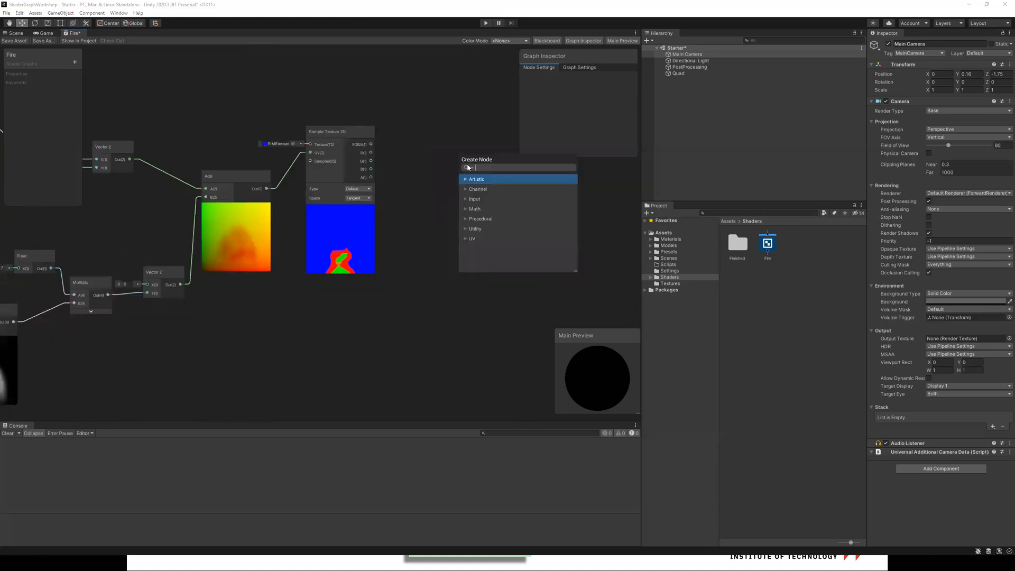
text(split)
key(Return)
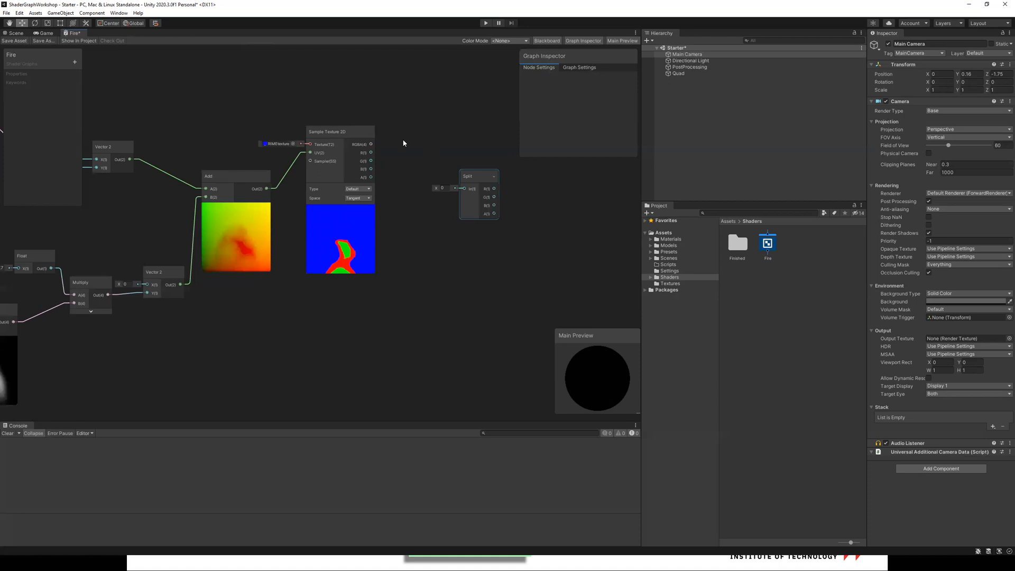
drag(473, 176, 437, 145)
drag(370, 145, 409, 144)
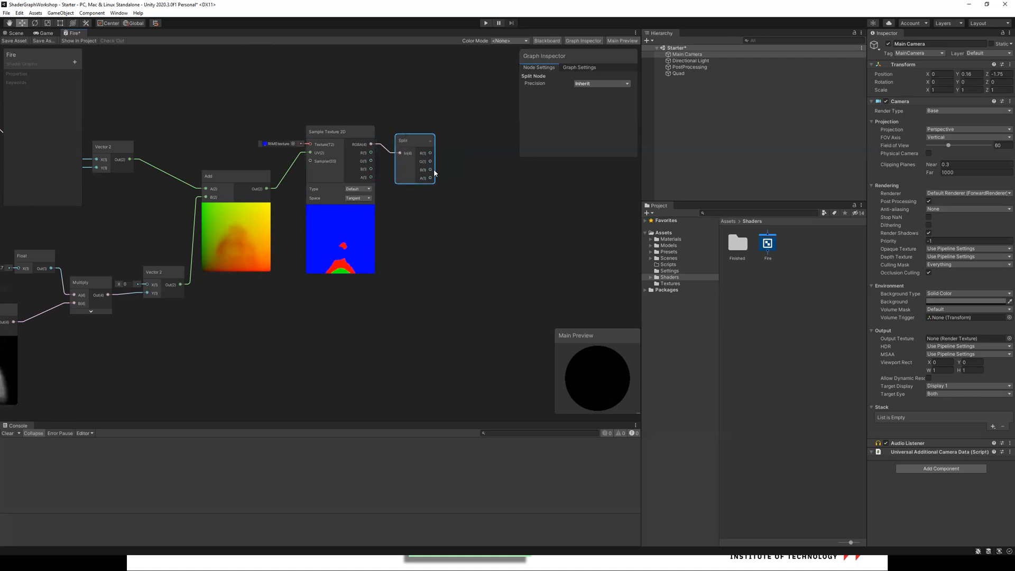
drag(434, 173, 430, 164)
Create a Multiply node from the new Split's R output, linked to its B input, and place it above the Vertex block.
middle_drag(407, 128, 318, 156)
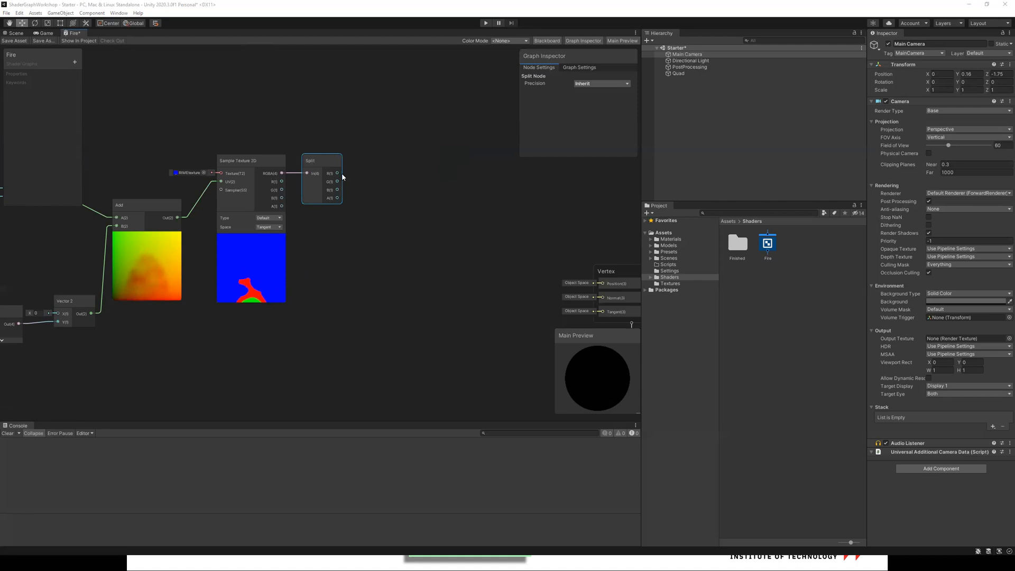
drag(483, 171, 487, 160)
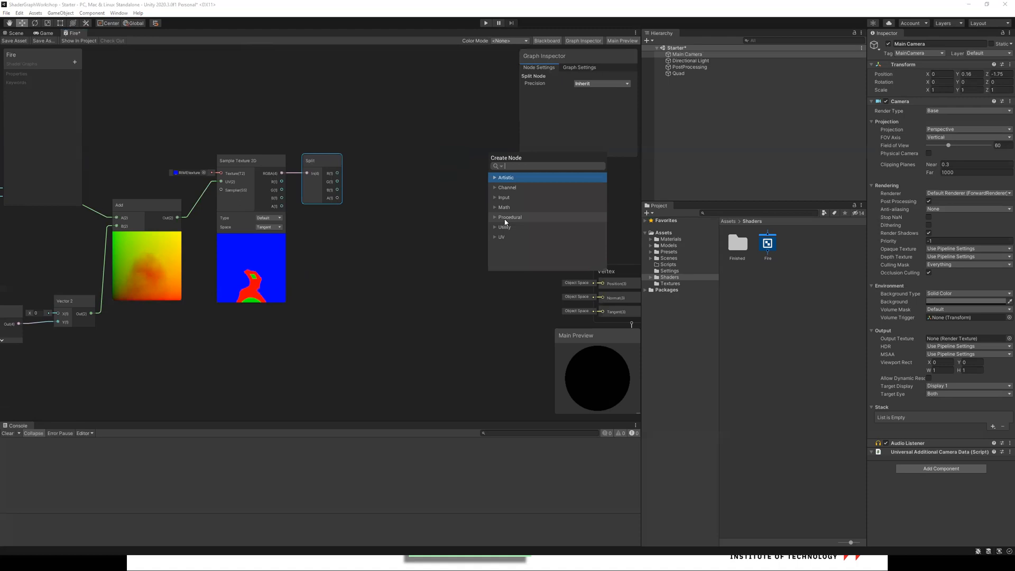
text(mul)
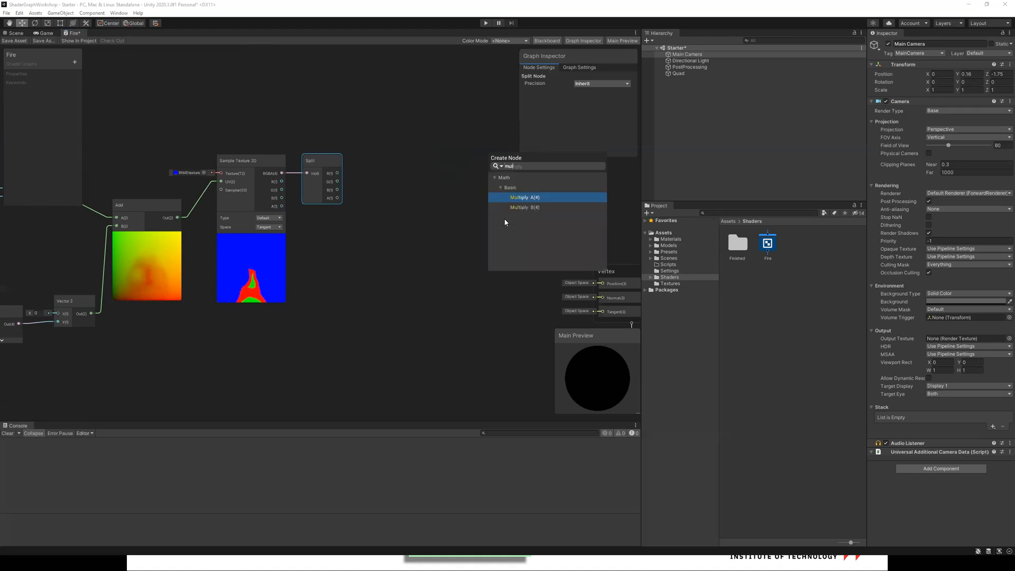
key(Down)
key(Return)
middle_drag(414, 241, 332, 269)
drag(412, 181, 447, 171)
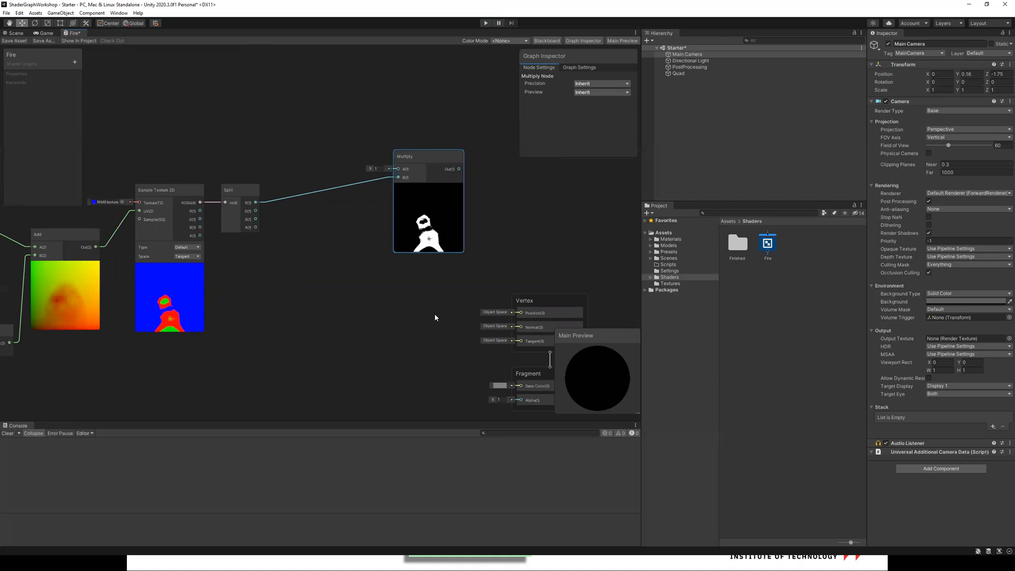
Disconnect Add's output from the UV input of RIMEtexture's Sample Texture 2D node.
middle_drag(113, 269, 305, 226)
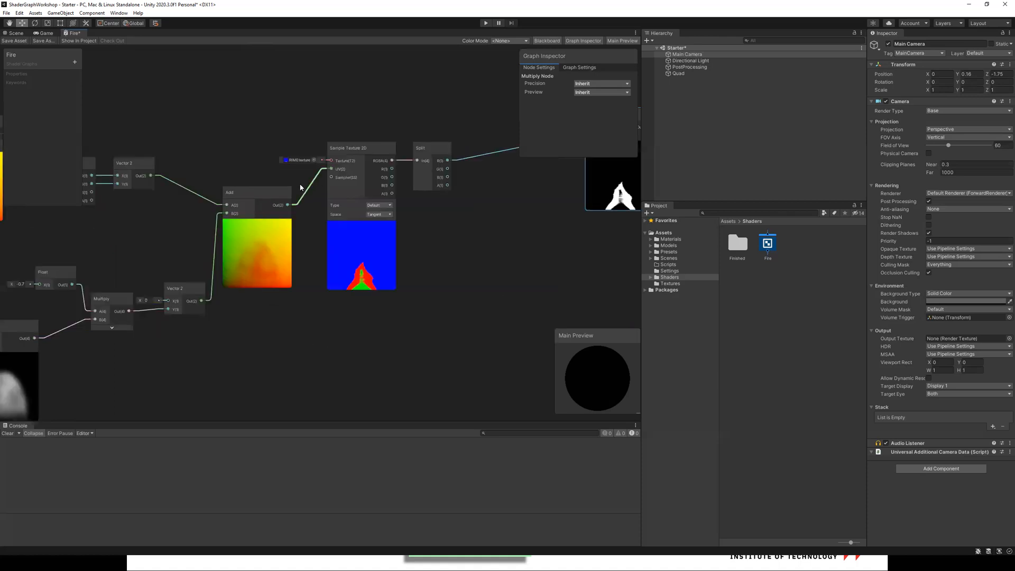
click(470, 296)
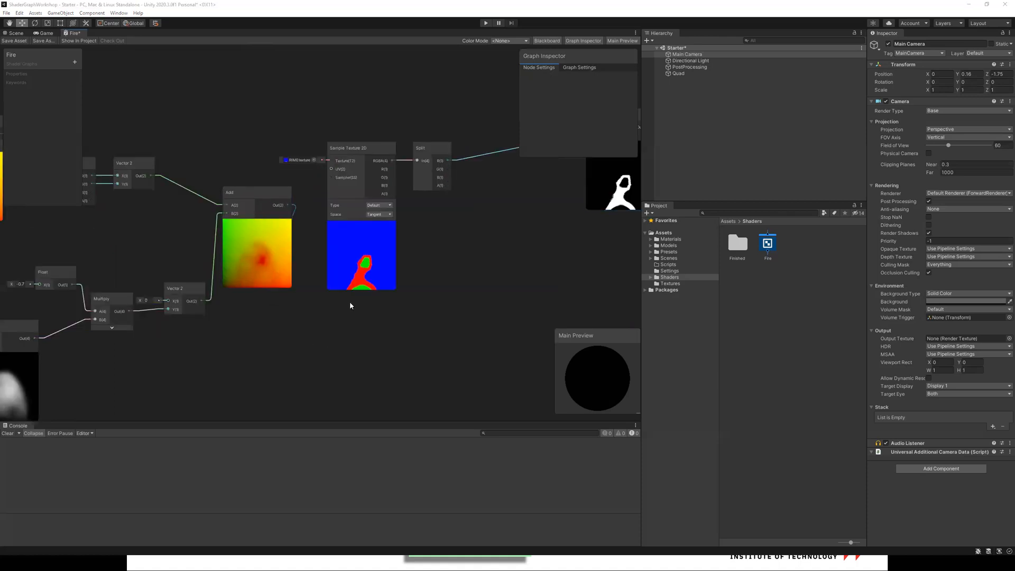
middle_drag(350, 305, 196, 336)
middle_drag(417, 286, 389, 297)
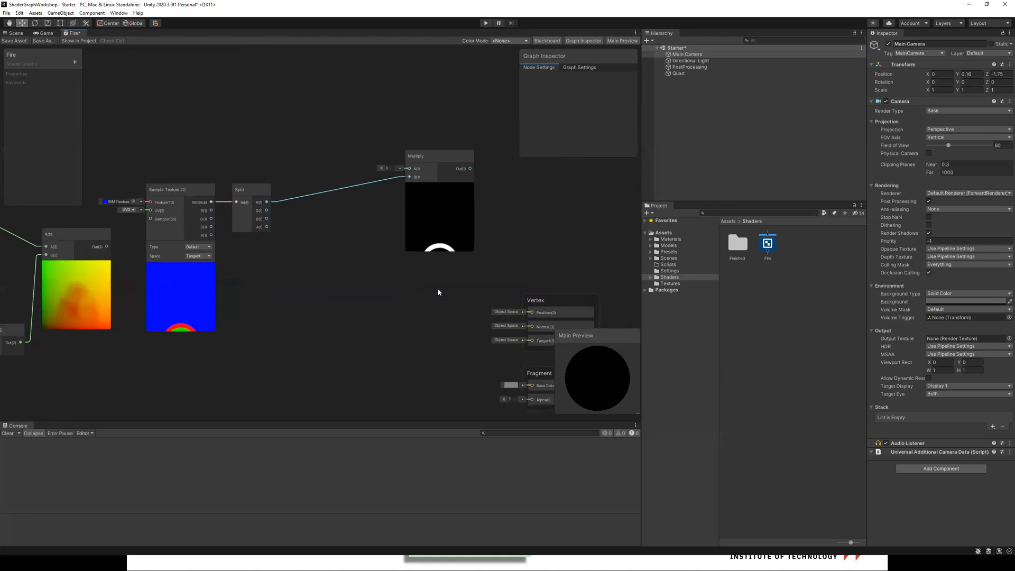
Move the Multiply node fed by Split's R output higher, and create a second Multiply node below it.
click(439, 157)
drag(439, 156, 425, 100)
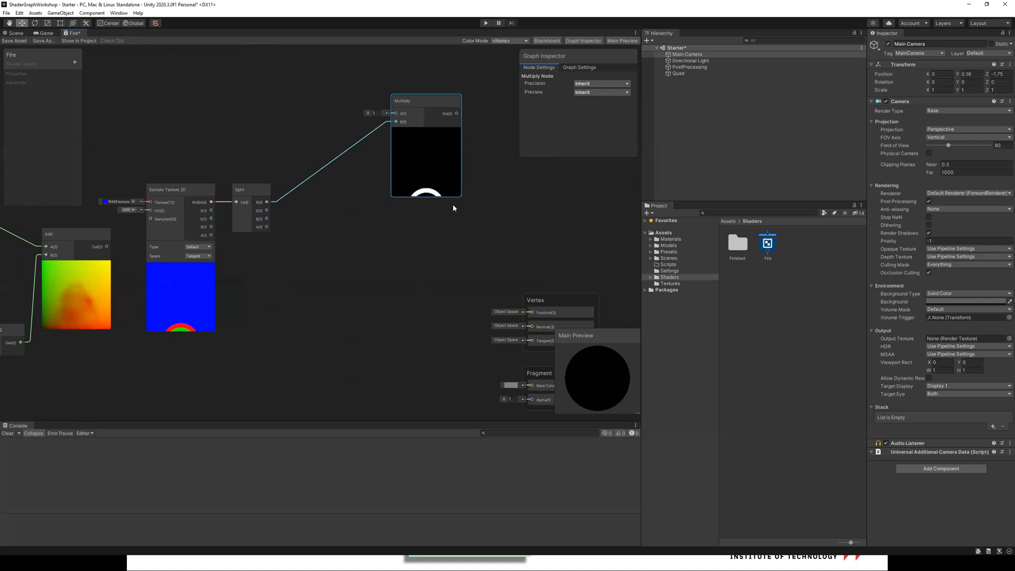
right_click(342, 251)
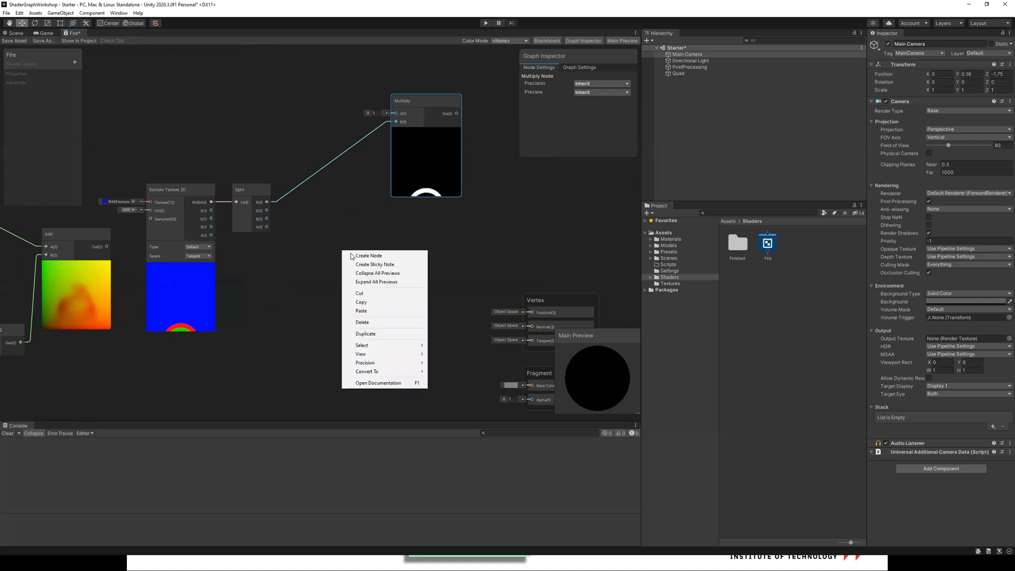
click(369, 255)
text(mul)
key(Return)
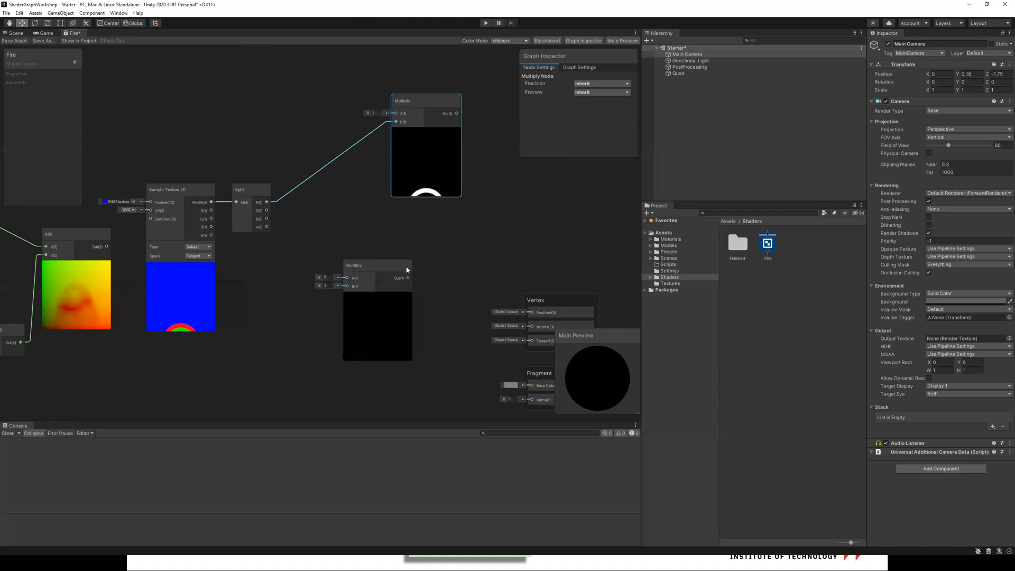
Connect Split's G output to the new Multiply's B input, place the node under the first Multiply, and set its A value to 1.
drag(407, 270, 464, 272)
drag(267, 210, 402, 234)
click(366, 247)
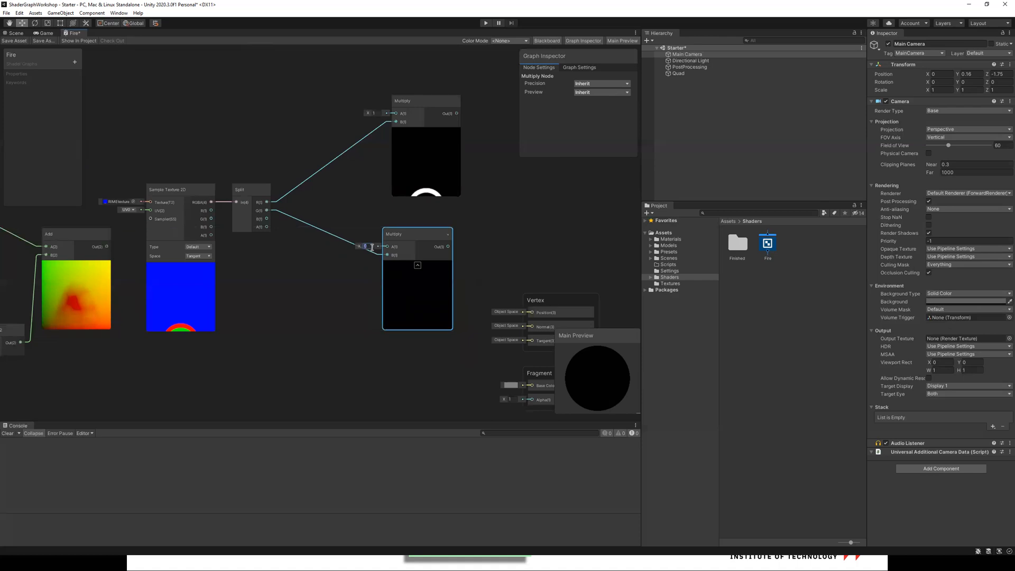
text(1)
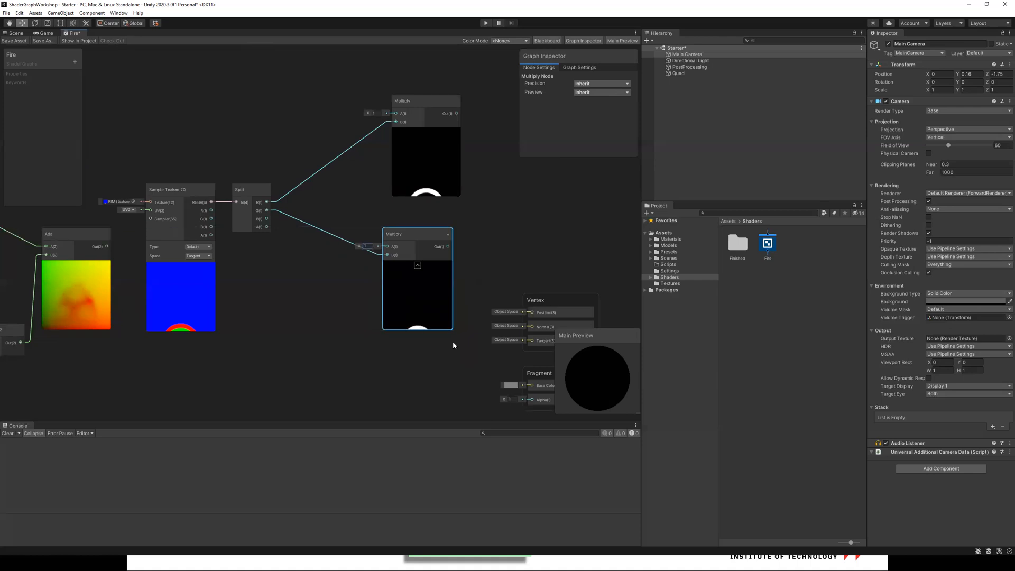
Move the Vertex and Fragment blocks farther away from the two Multiply nodes.
middle_drag(559, 332, 436, 192)
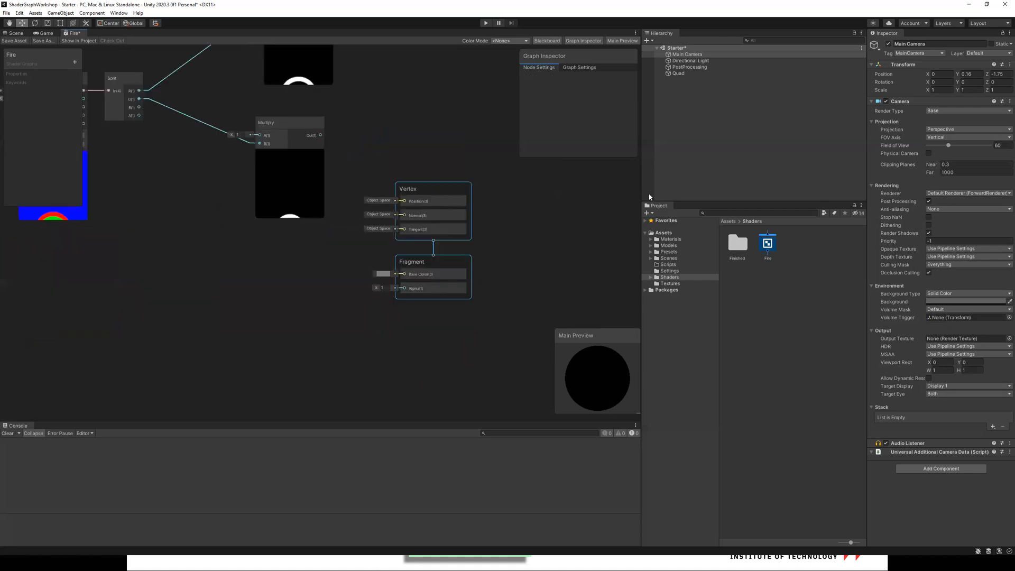
click(437, 193)
middle_drag(295, 220, 311, 226)
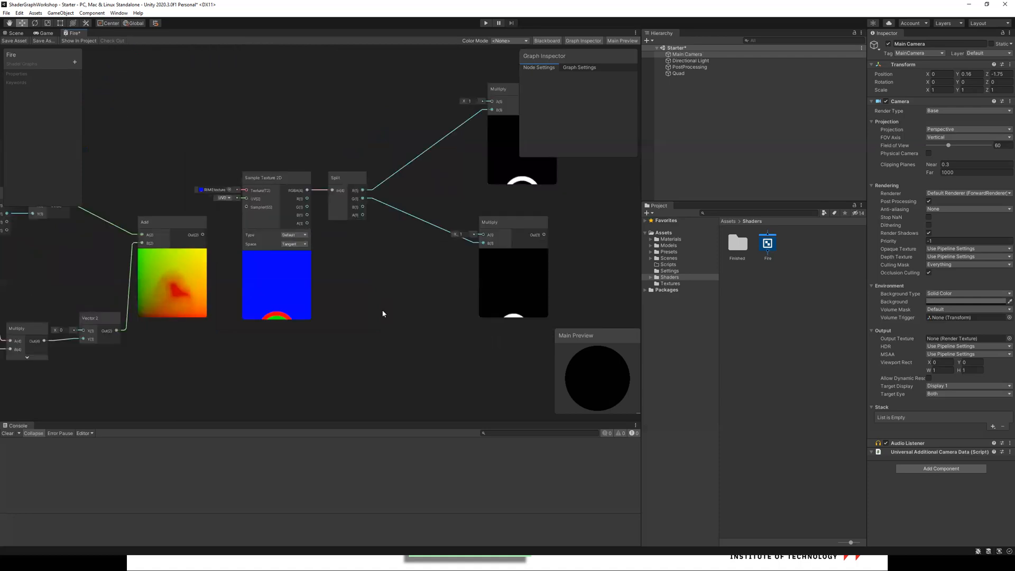
middle_drag(436, 238, 357, 247)
Move both Multiply nodes farther from Split and space them wider apart vertically.
click(458, 245)
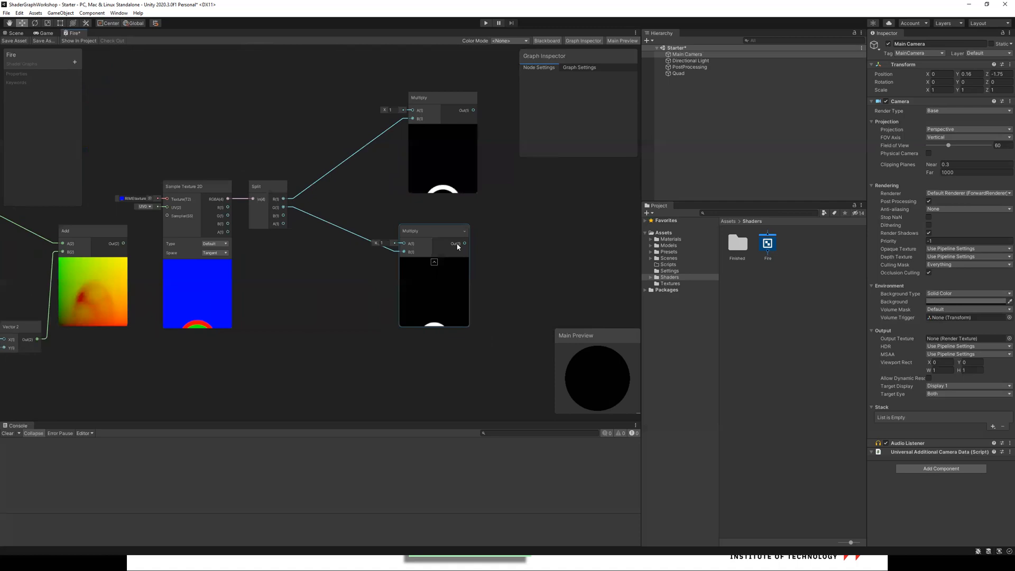
click(437, 99)
key(ctrl+z)
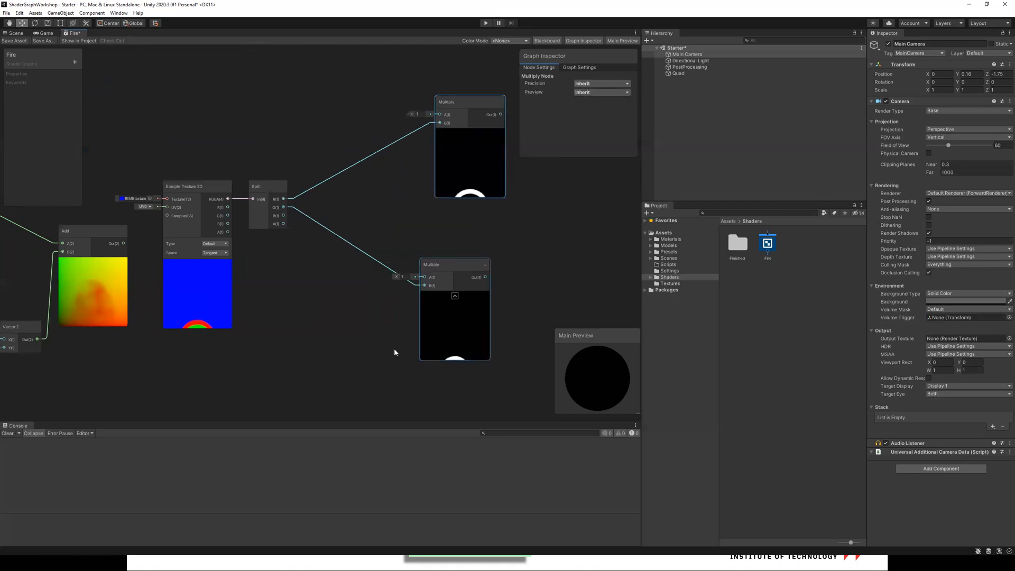
key(ctrl+z)
key(ctrl+z)
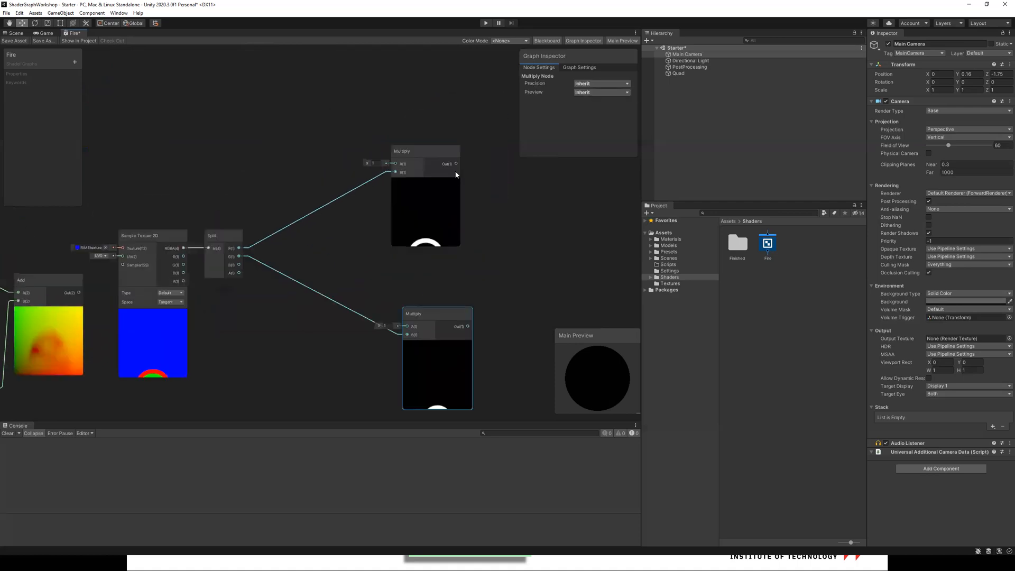
key(ctrl+z)
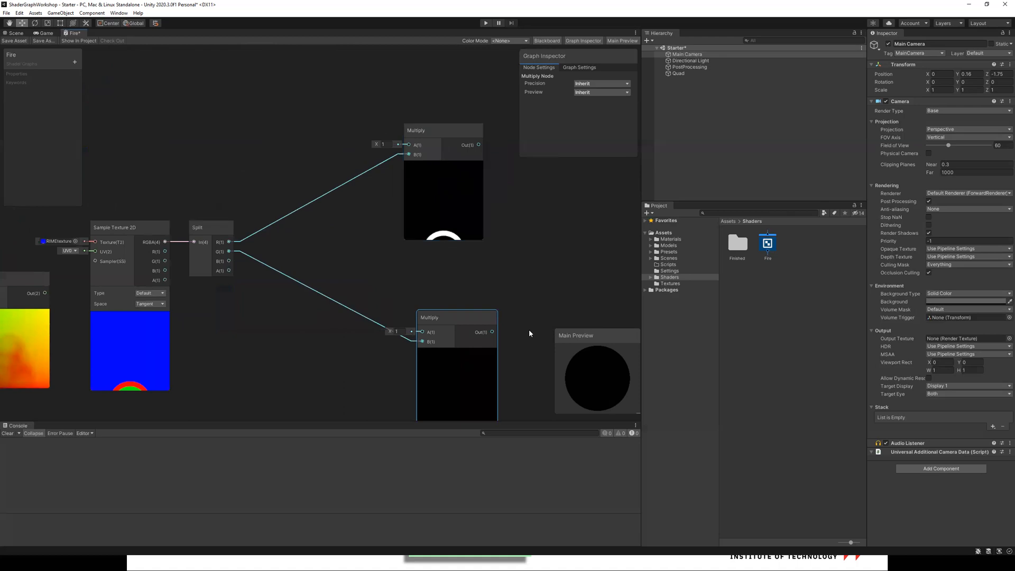
Create a Color node beside the upper Multiply and connect its output to that Multiply's A input.
right_click(268, 124)
click(293, 128)
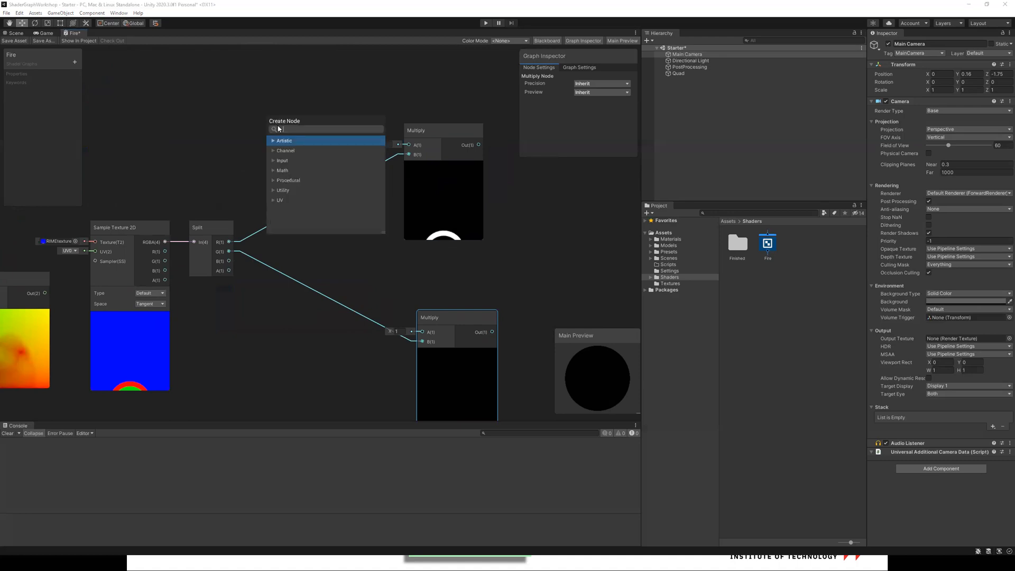
text(color)
key(Down)
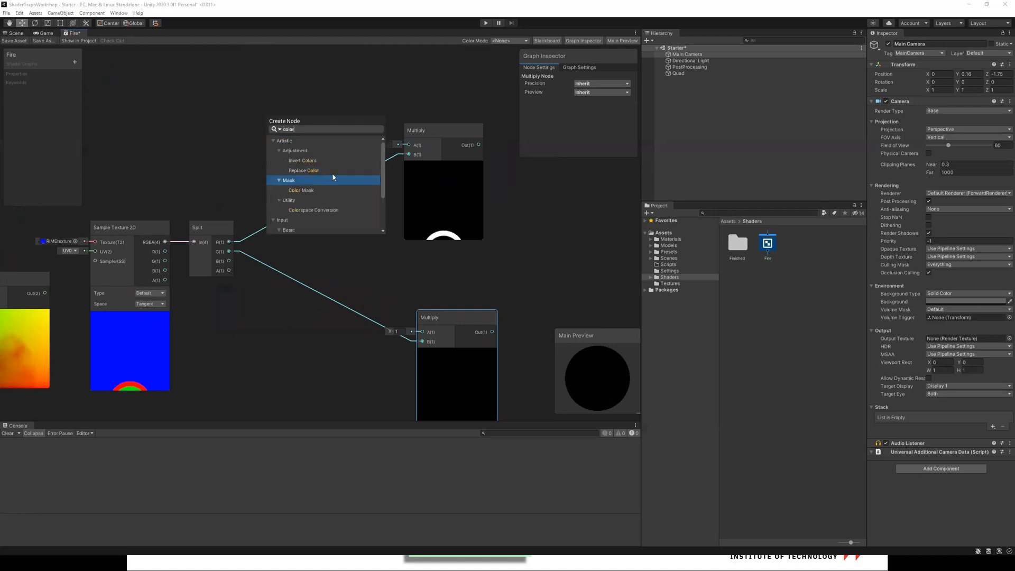
scroll(332, 173, down, 1)
scroll(292, 186, down, 1)
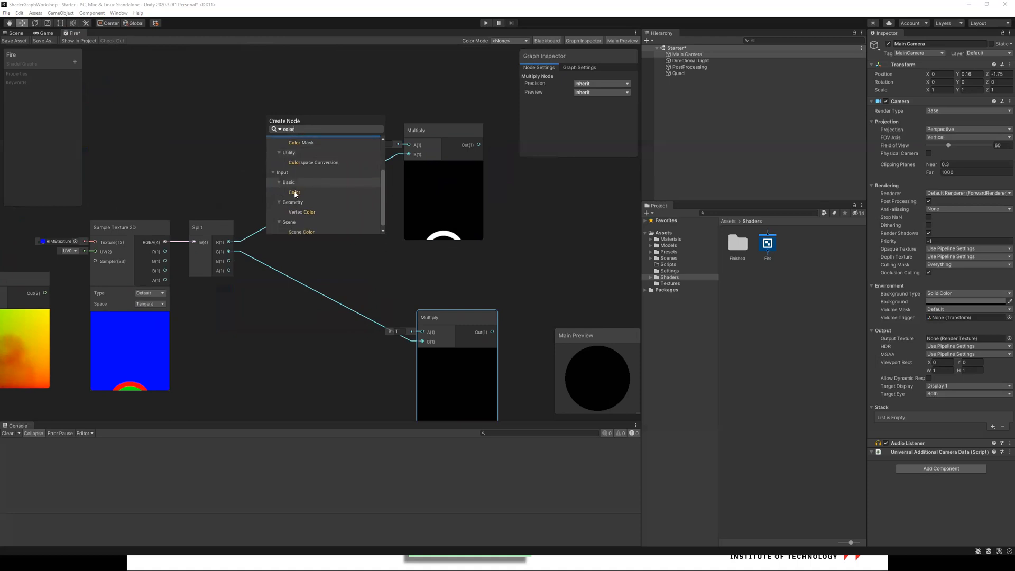
click(295, 193)
key(Return)
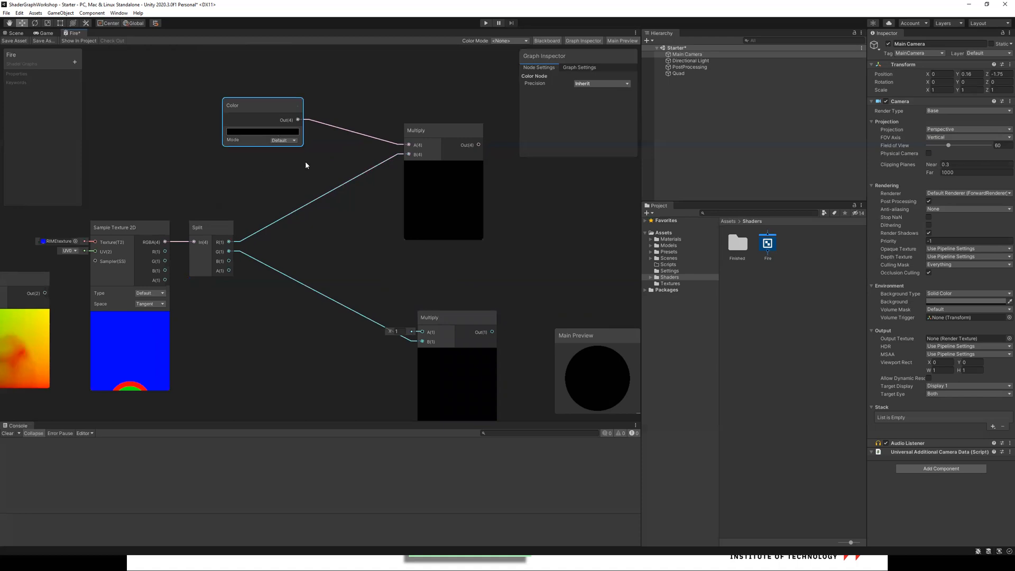
Switch the Color node to HDR mode and set a light blue with hue 200, saturation 100 and value 100.
click(284, 140)
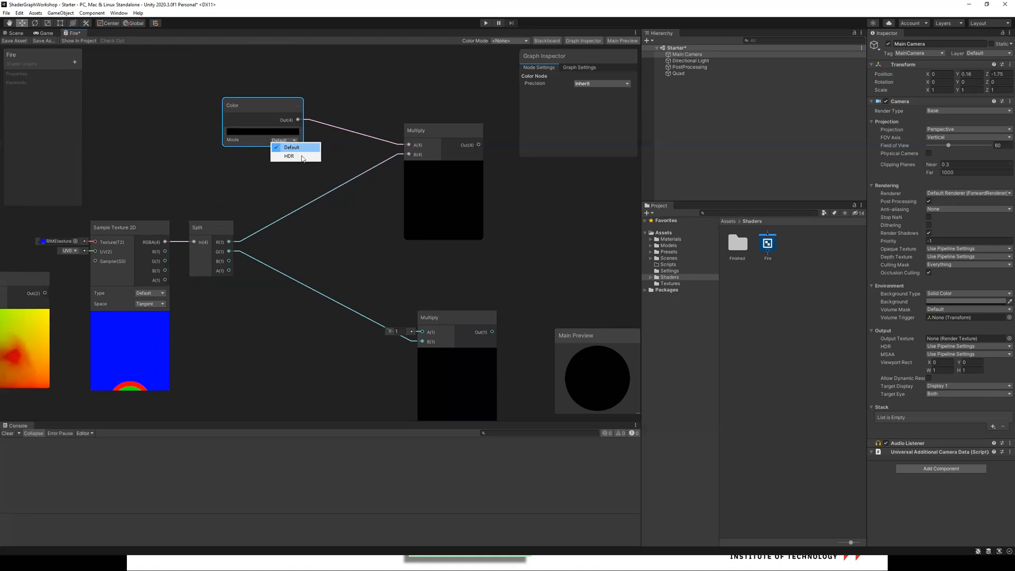
key(Return)
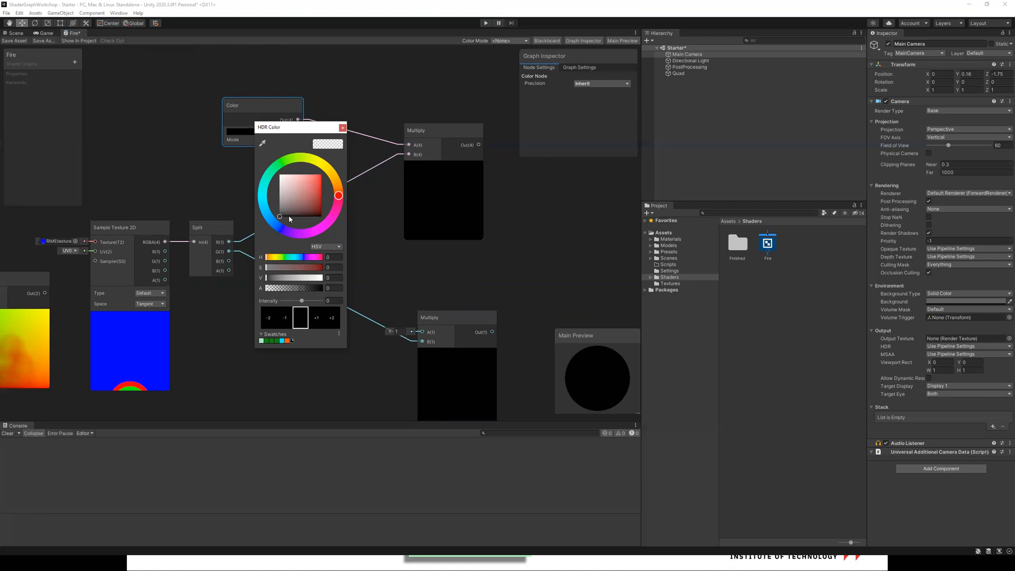
click(265, 212)
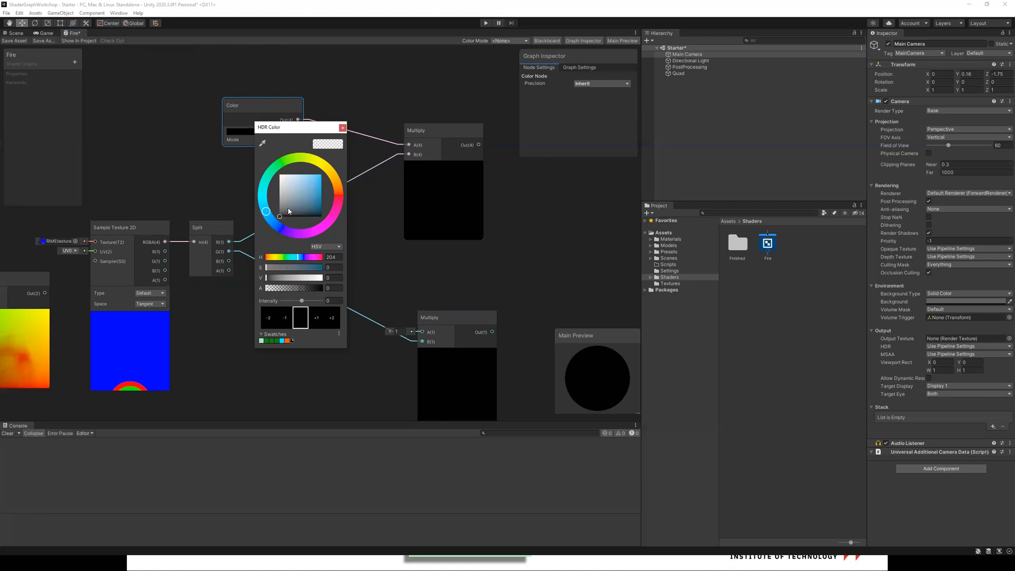
click(313, 184)
click(324, 176)
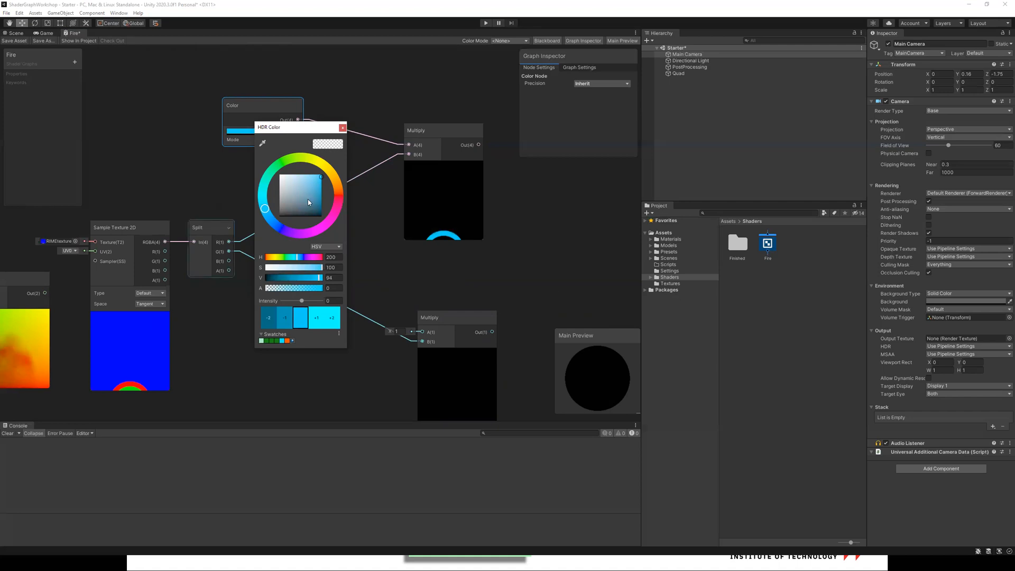
drag(319, 184, 324, 173)
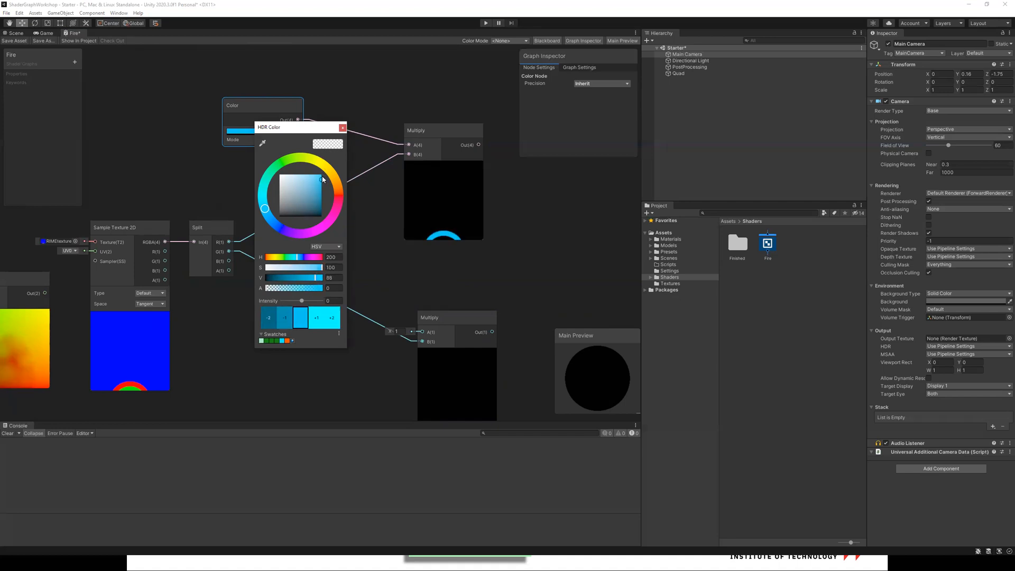
click(316, 181)
drag(320, 182, 324, 177)
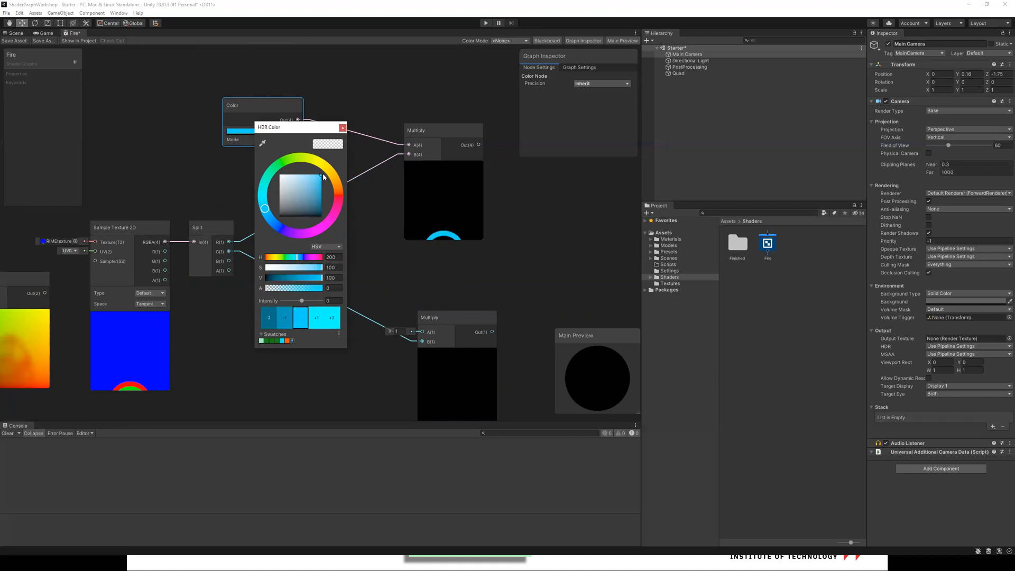
click(443, 293)
Move the light blue Color node next to the upper Multiply, and shift the lower Multiply slightly closer to Split.
drag(261, 106, 336, 112)
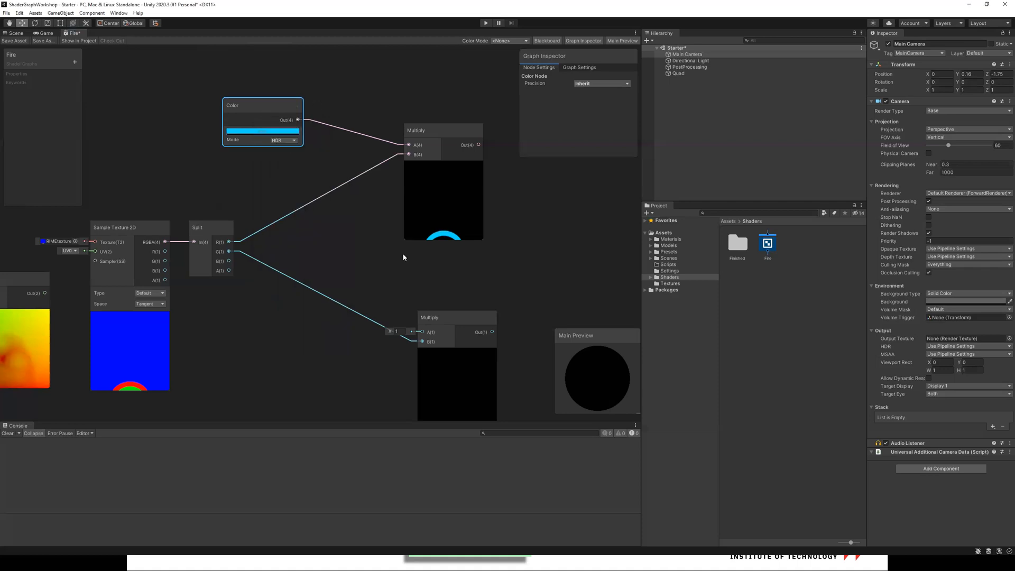
middle_drag(295, 355, 311, 327)
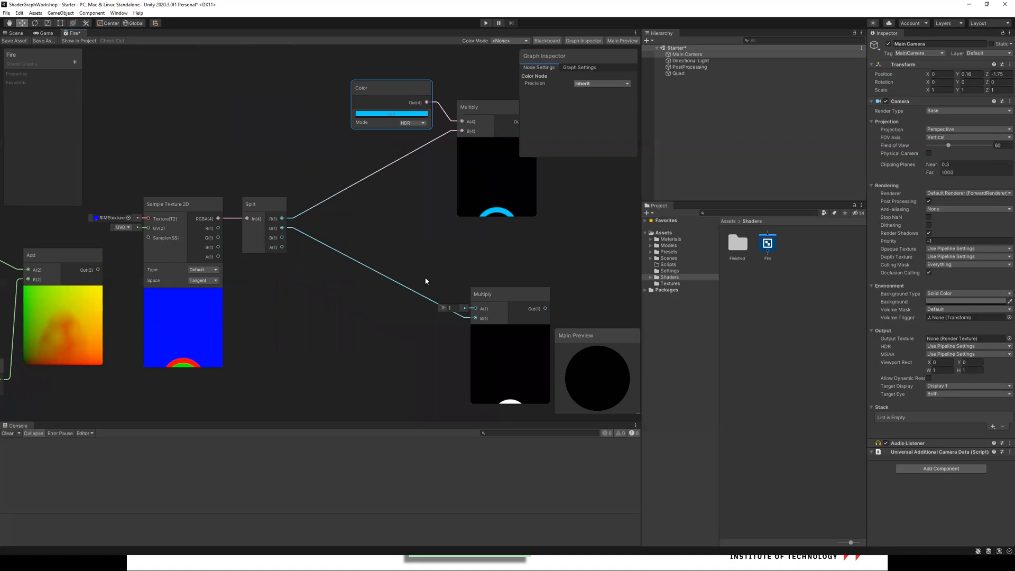
middle_drag(426, 281, 344, 263)
click(420, 374)
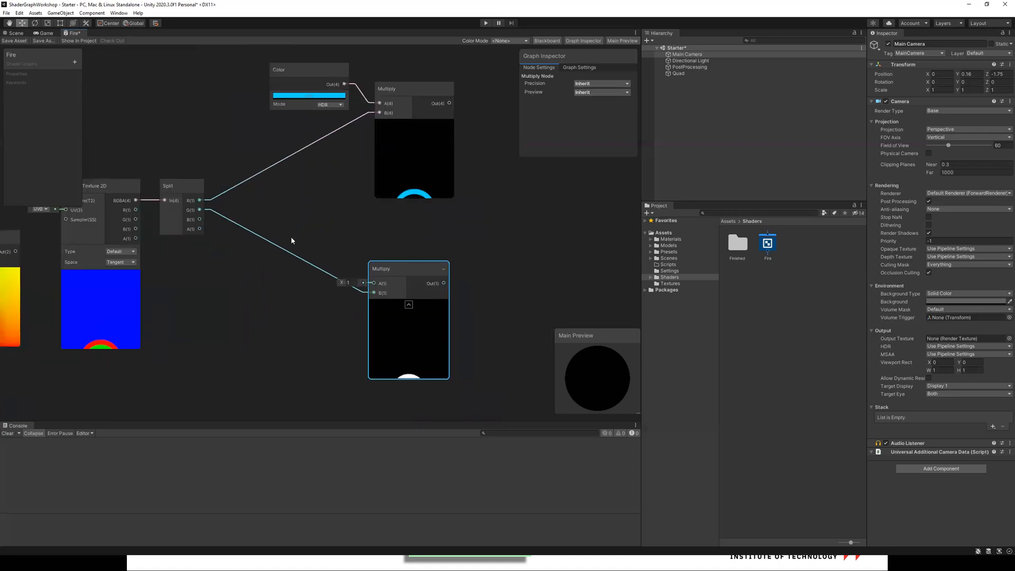
Create a second Color node above the lower Multiply and connect its output to that Multiply's A input.
right_click(303, 205)
click(310, 207)
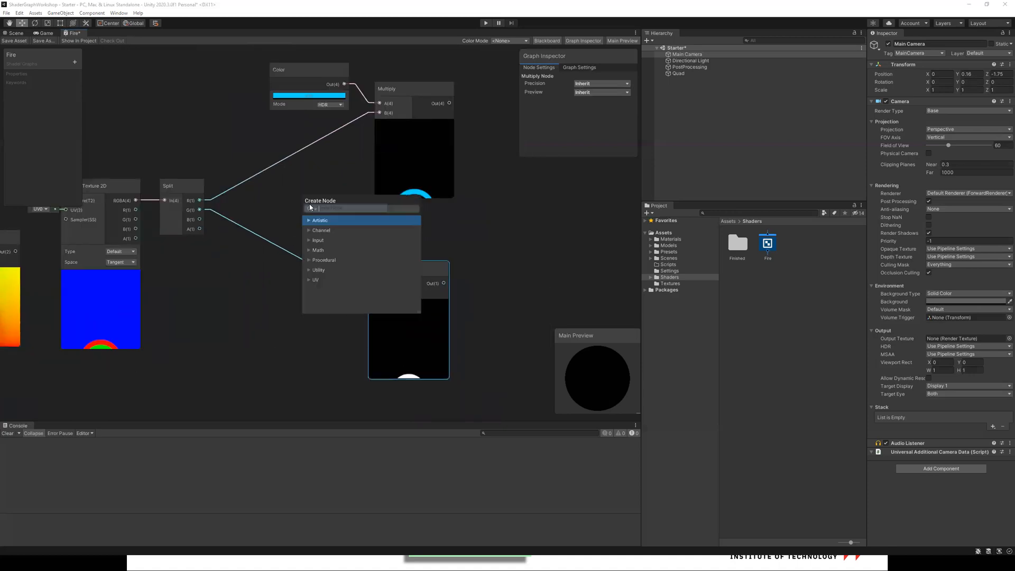
text(color)
scroll(338, 266, down, 2)
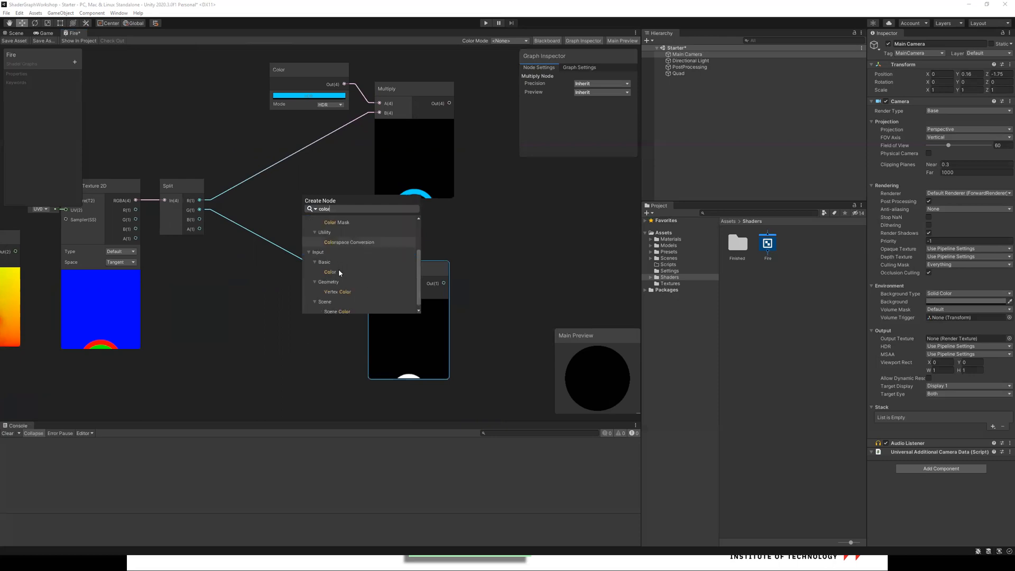
click(339, 272)
key(Return)
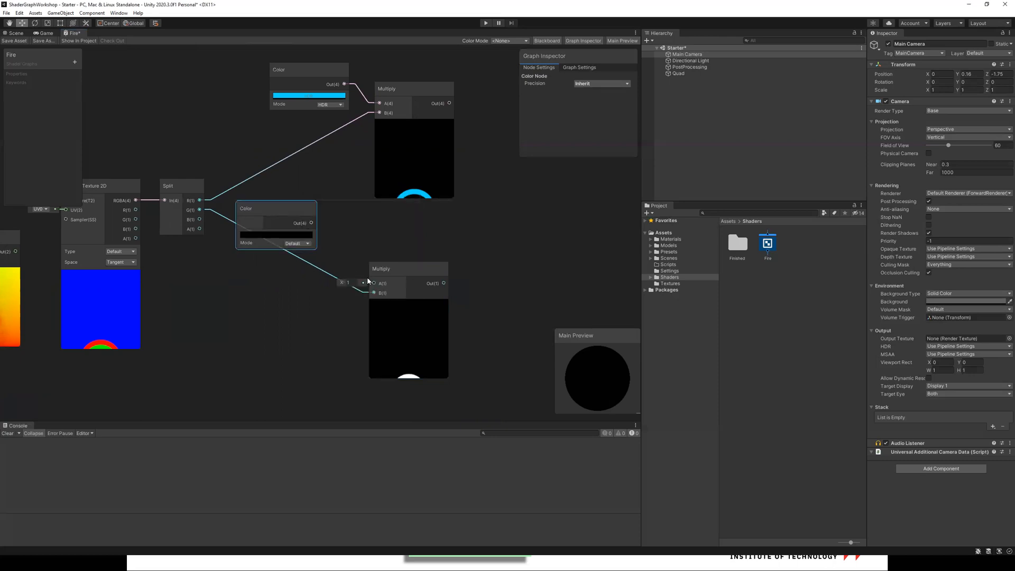
Switch the second Color node to HDR mode and set a deep blue with hue 234, saturation 100 and value 100.
click(294, 244)
click(302, 259)
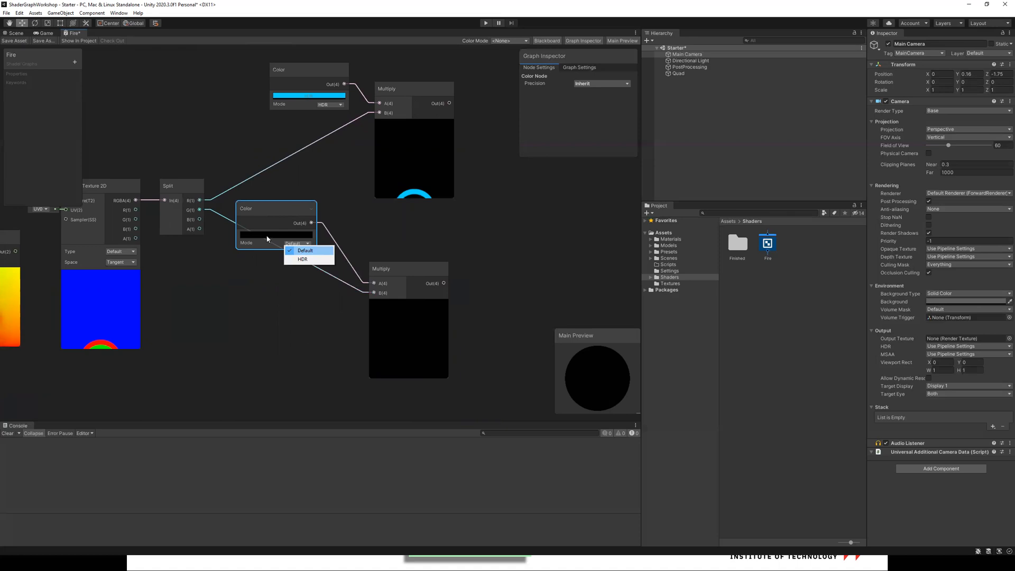
click(267, 237)
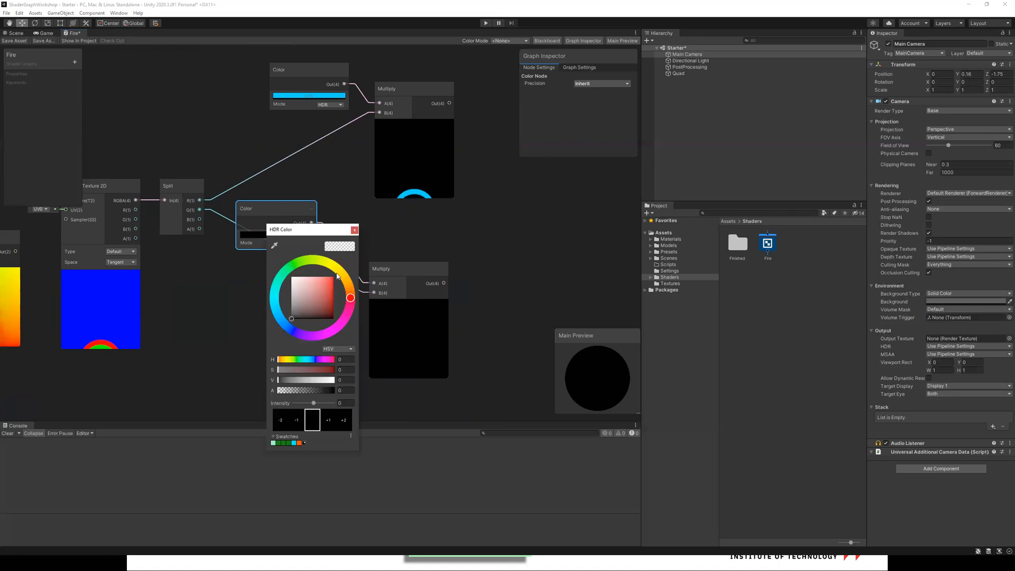
click(291, 330)
drag(292, 330, 291, 330)
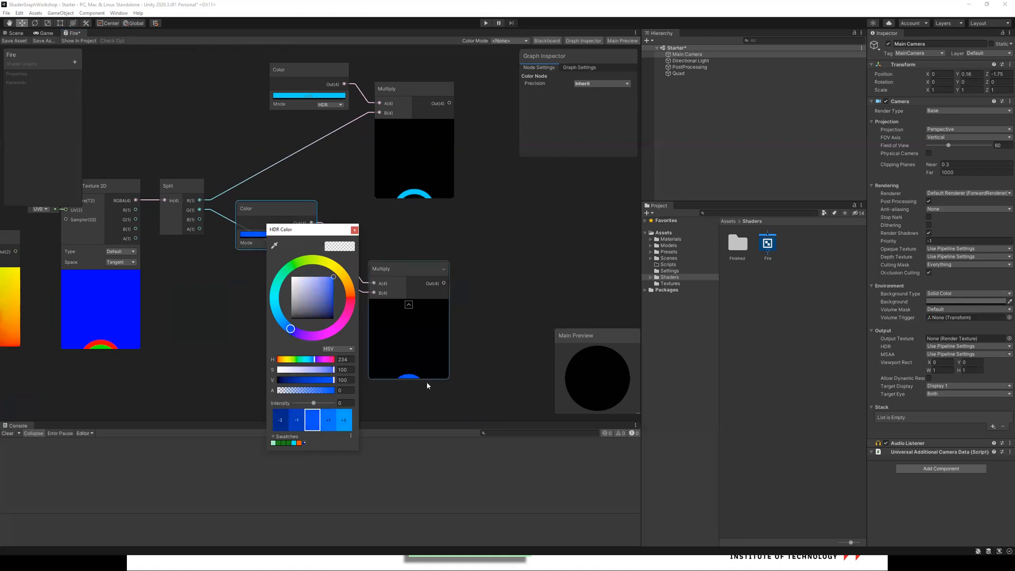
click(361, 242)
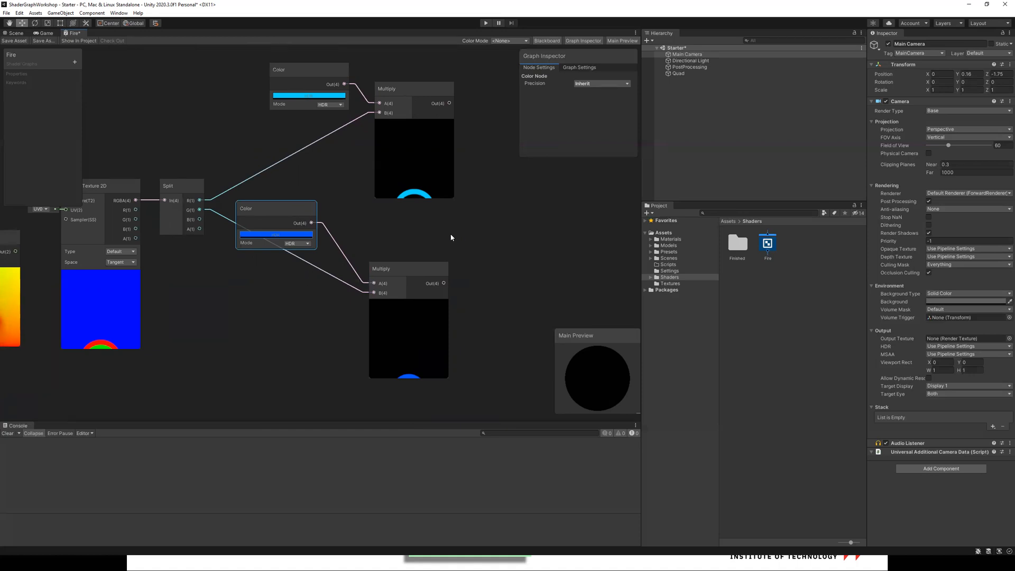
Move the lower Multiply node up so it sits directly beneath the upper Multiply.
drag(418, 265, 423, 235)
middle_drag(491, 344, 469, 343)
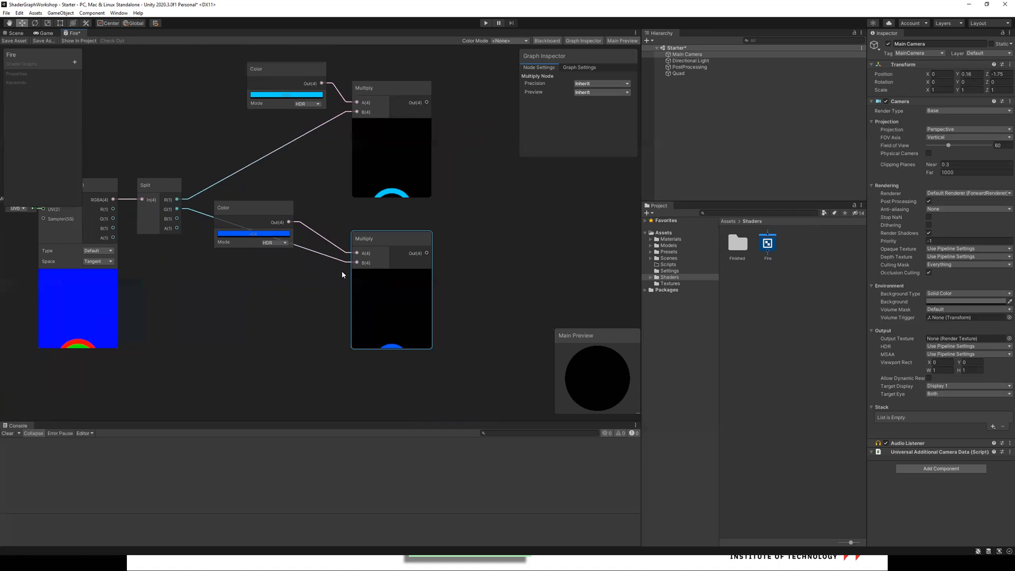
Connect the distortion Add node's output to the UV input of Sample Texture 2D.
middle_drag(205, 327, 366, 326)
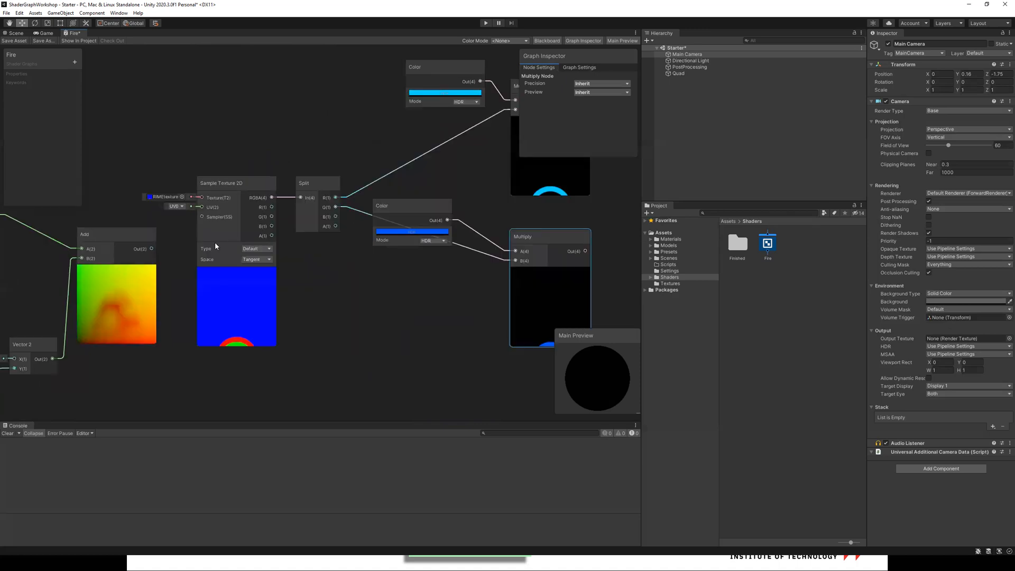
middle_drag(138, 261, 201, 256)
drag(214, 245, 261, 204)
Create an Add node beside the two color Multiply nodes and feed their outputs into its A and B inputs.
middle_drag(463, 301, 268, 285)
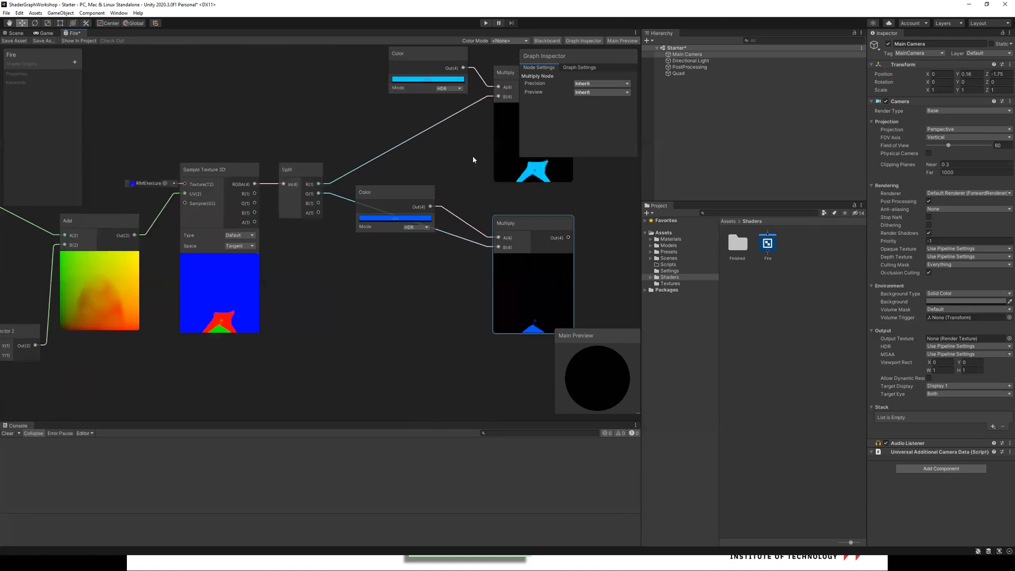
middle_drag(591, 367, 476, 360)
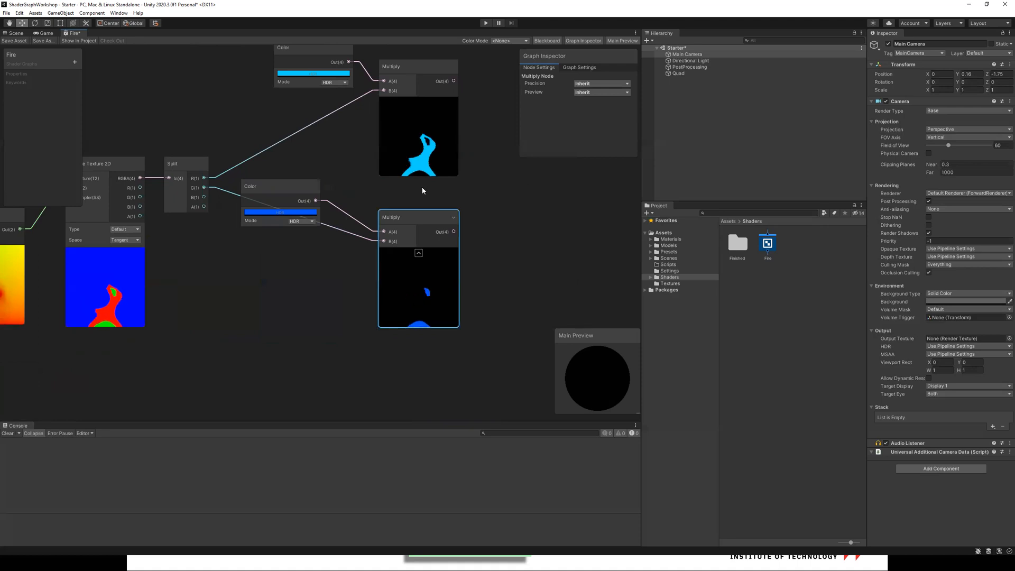
middle_drag(361, 296, 201, 319)
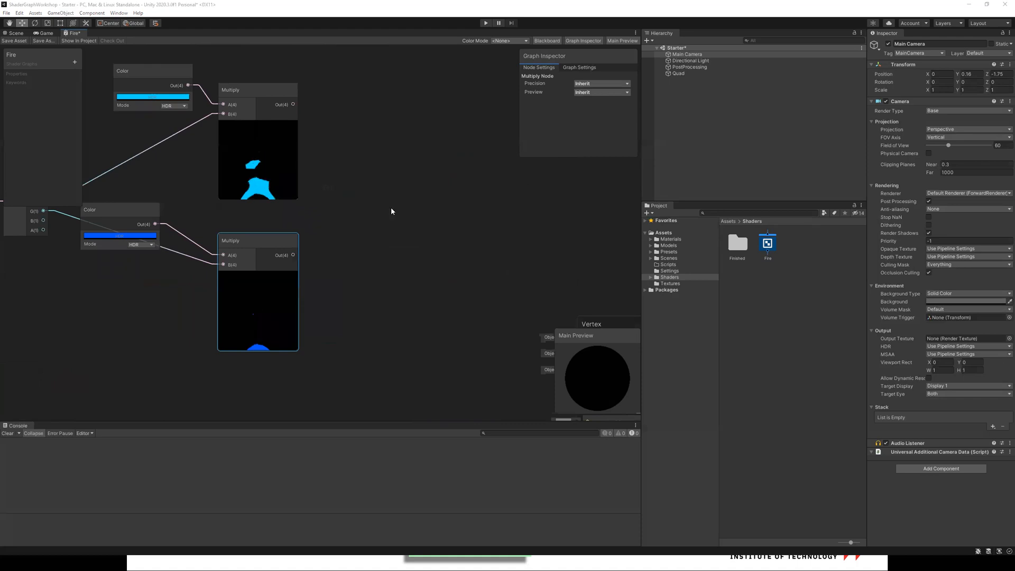
right_click(373, 169)
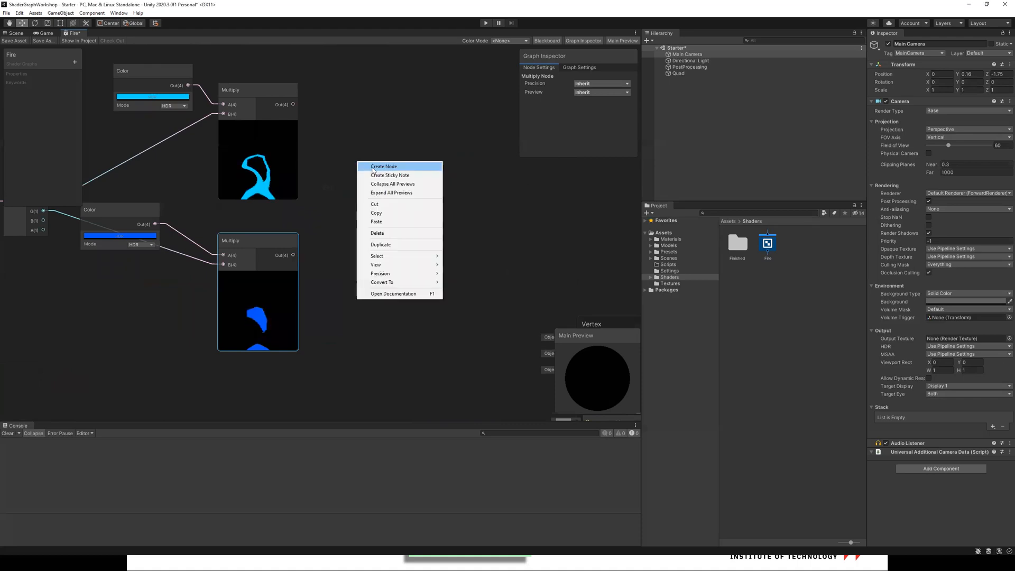
click(374, 167)
text(add)
key(Return)
drag(292, 104, 292, 254)
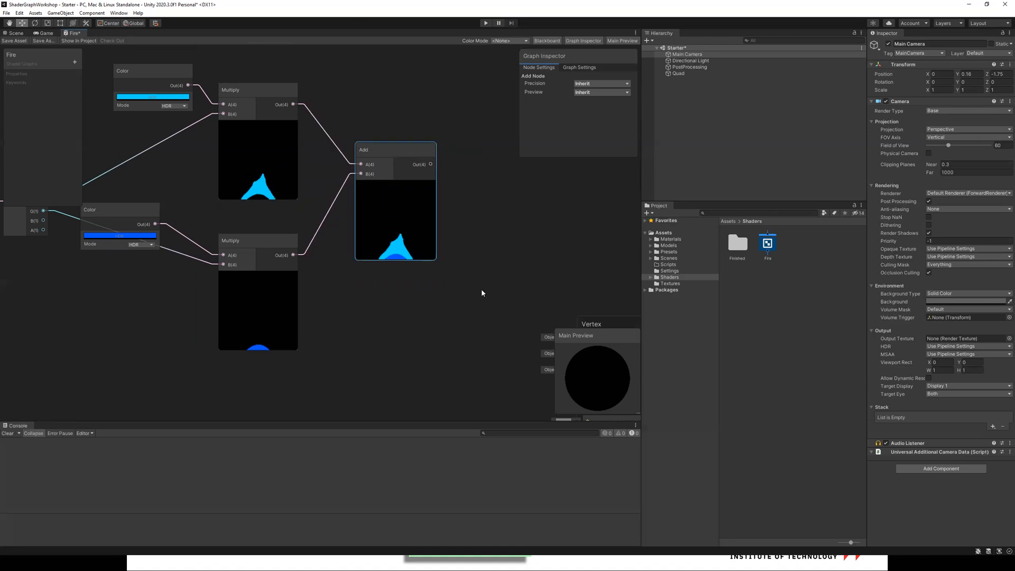
Connect the new Add node's output to the Fragment block's Base Color.
middle_drag(435, 164, 220, 97)
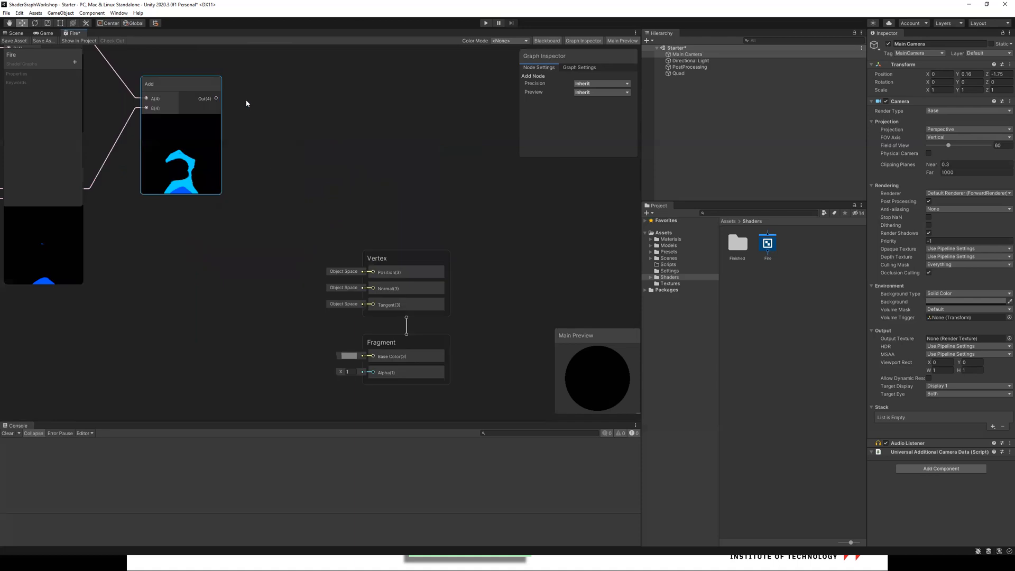
drag(216, 98, 266, 253)
drag(353, 353, 363, 364)
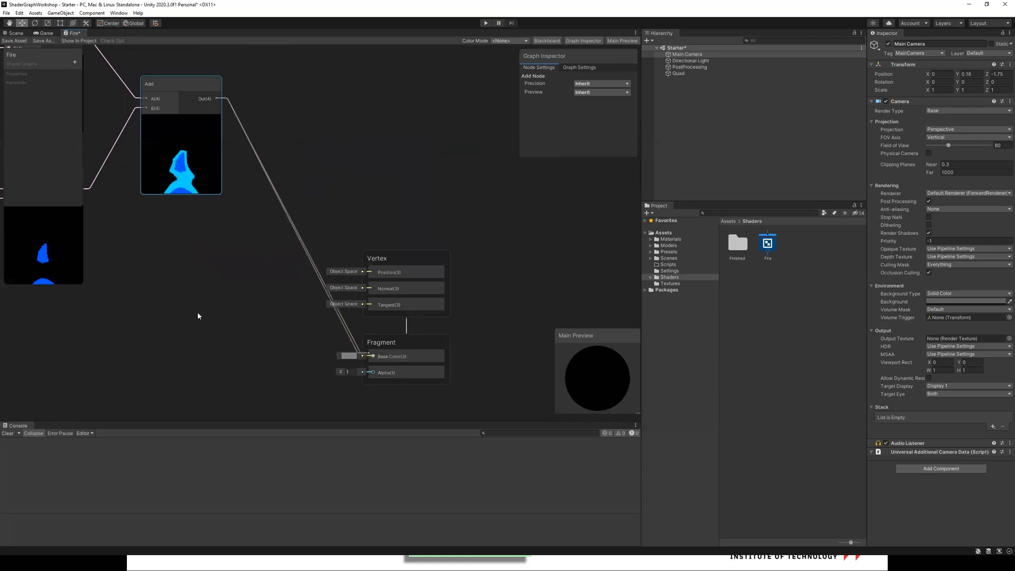
middle_drag(171, 278, 330, 276)
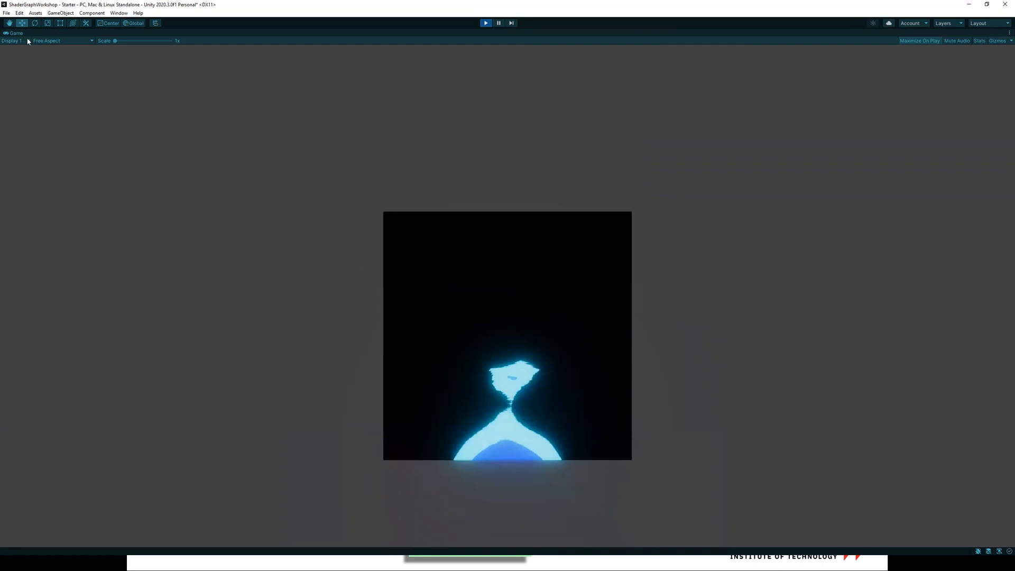
Exit play mode and examine the glowing fire quad up close in the Scene view.
key(ctrl+p)
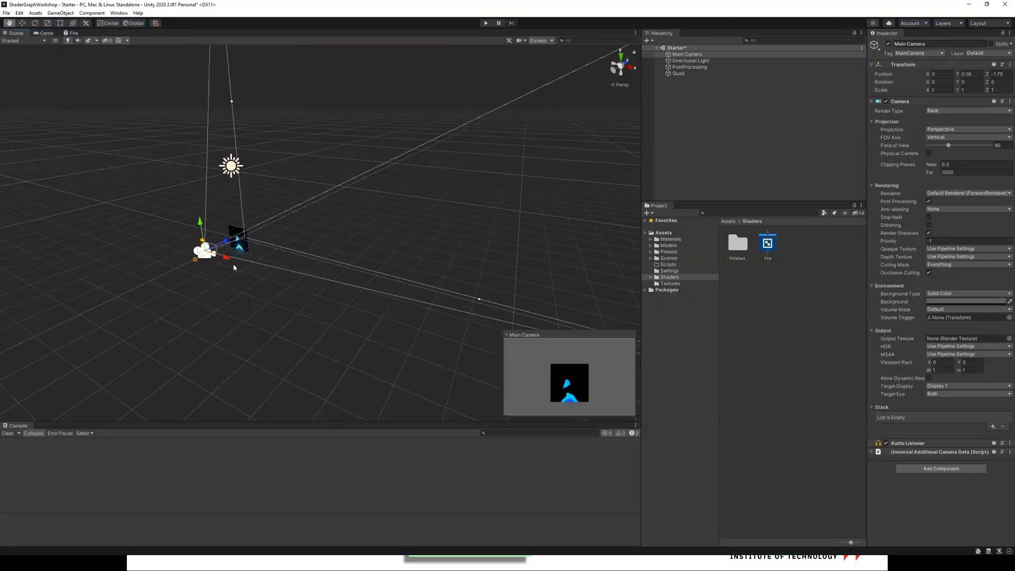
scroll(234, 267, up, 2)
key(w)
scroll(306, 293, up, 2)
alt+drag(351, 290, 273, 296)
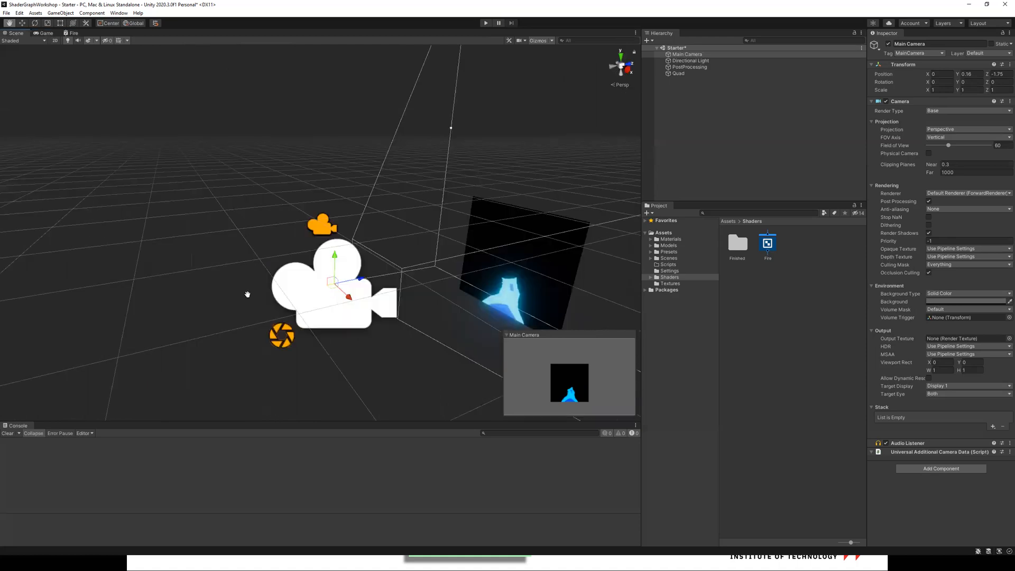
scroll(338, 300, up, 5)
alt+drag(358, 307, 115, 85)
Check the animated fire in the Game view, running play mode briefly and stopping it.
click(45, 33)
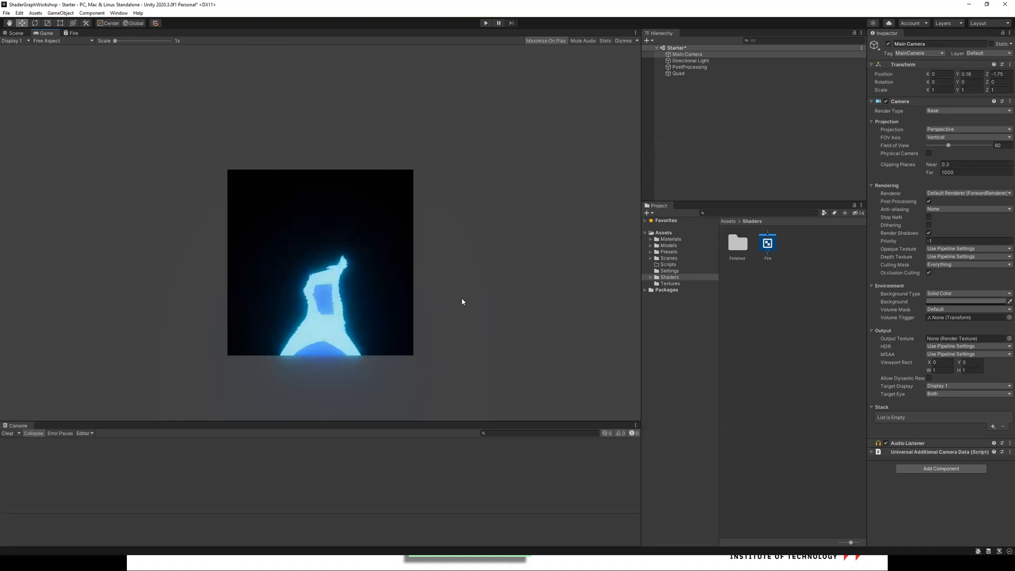
key(ctrl+p)
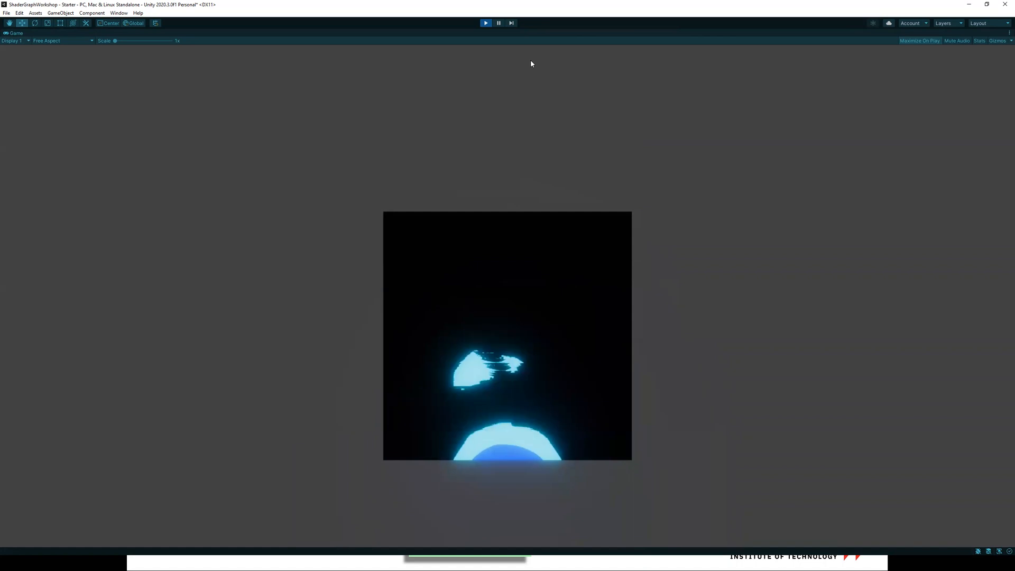
key(ctrl+p)
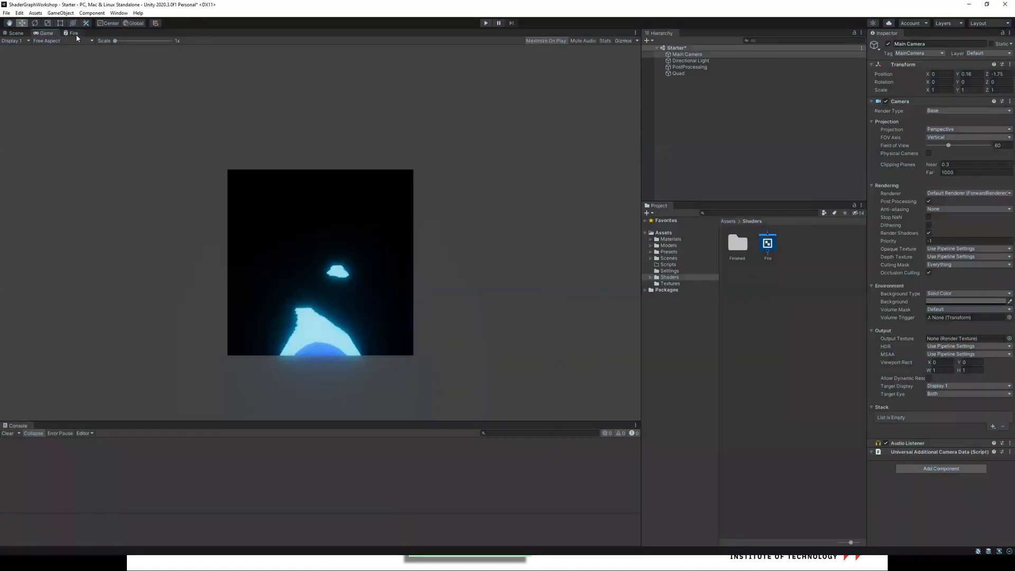
In the Fire graph, change the lower HDR Color node to a muted pink with hue 332.
click(71, 34)
scroll(418, 245, up, 5)
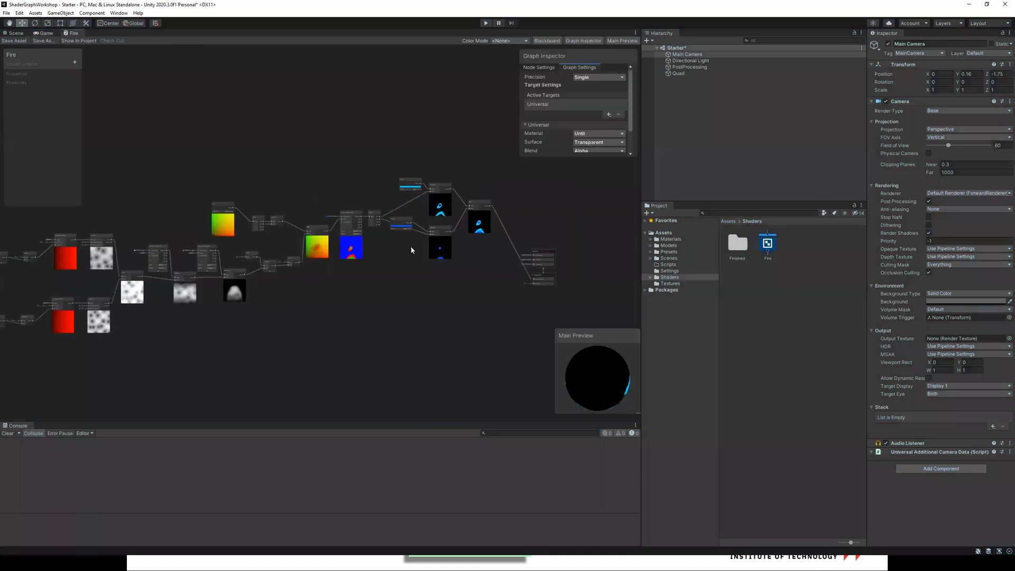
scroll(426, 245, up, 3)
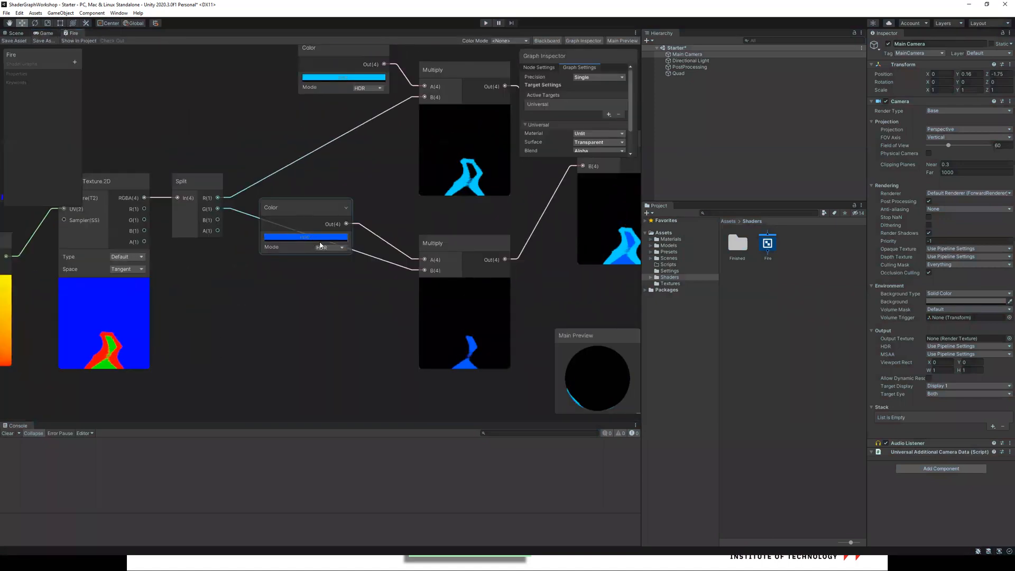
click(309, 237)
drag(386, 329, 389, 320)
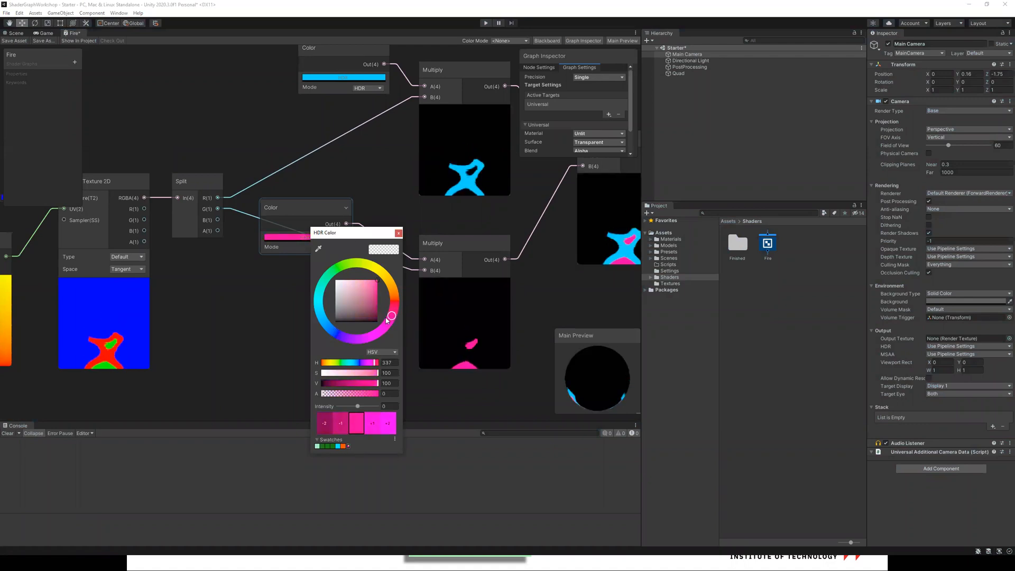
drag(370, 288, 389, 320)
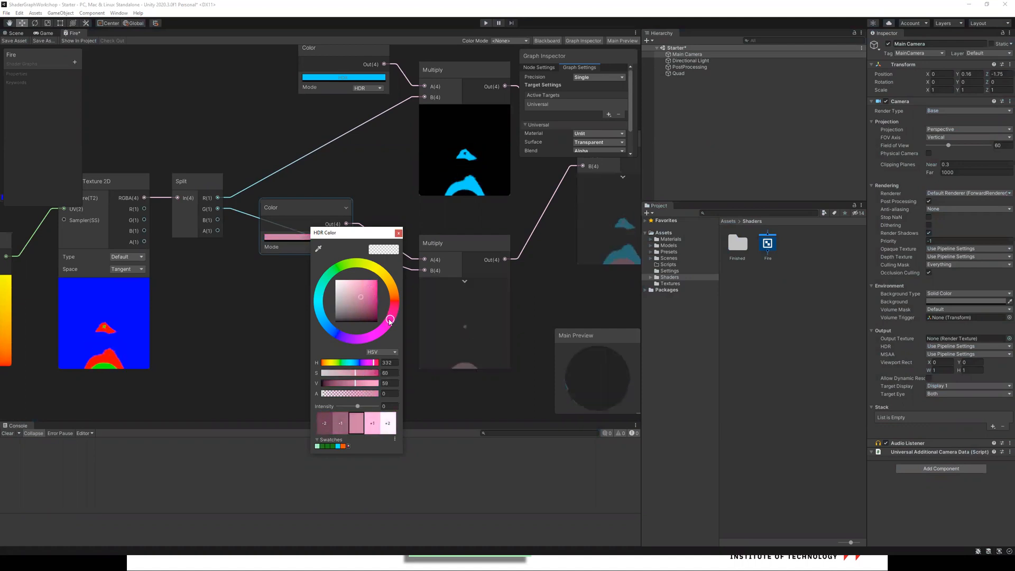
click(398, 233)
Set the upper HDR Color node to a pinkish red with hue 354, saturation 100 and value 91.
click(339, 79)
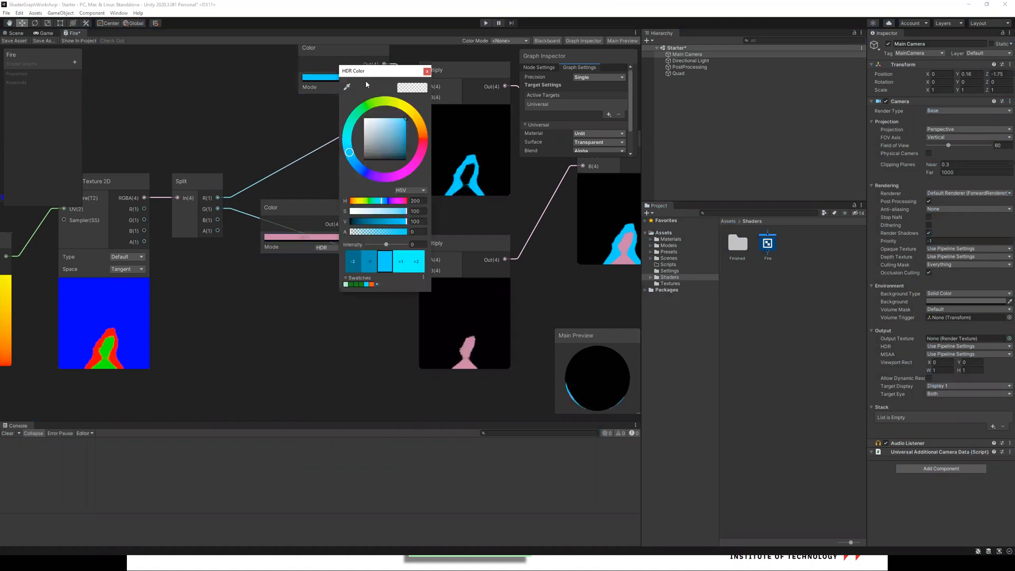
drag(378, 73, 252, 137)
drag(291, 212, 299, 210)
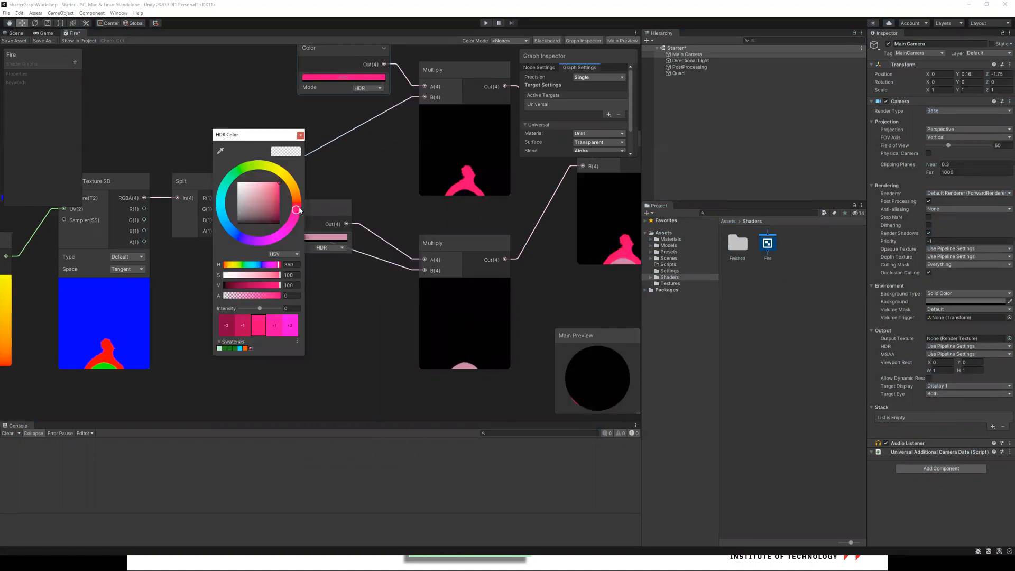
click(279, 187)
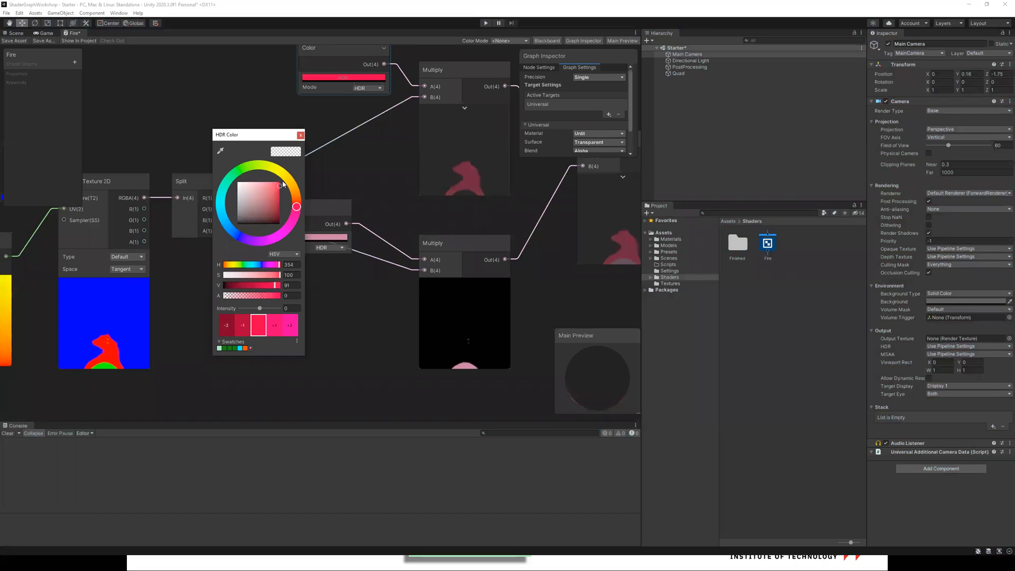
click(300, 134)
Reposition the linked Vertex and Fragment blocks together, below and to the right of the color Add node.
middle_drag(477, 249, 258, 248)
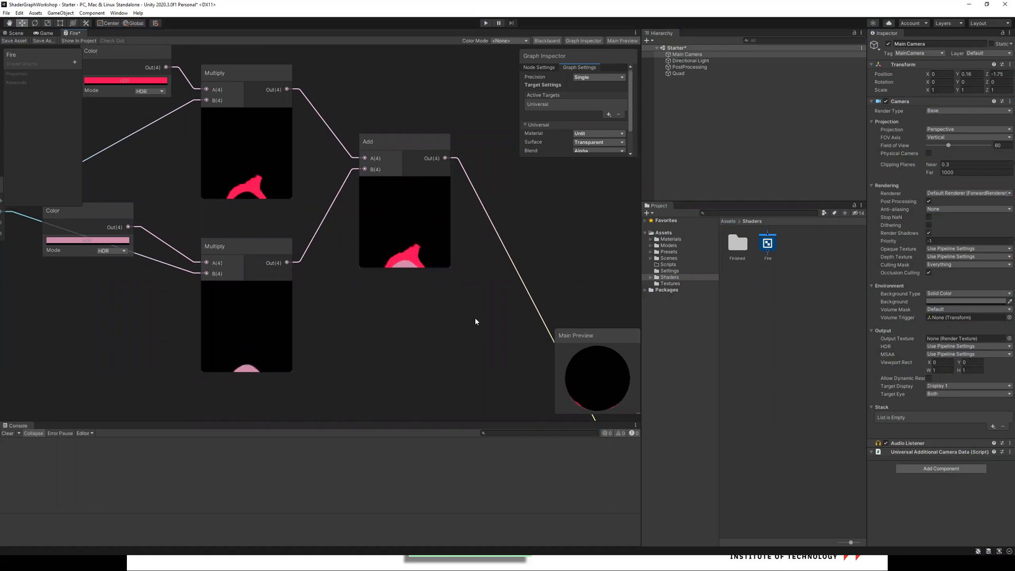
middle_drag(474, 319, 266, 222)
middle_drag(221, 260, 304, 363)
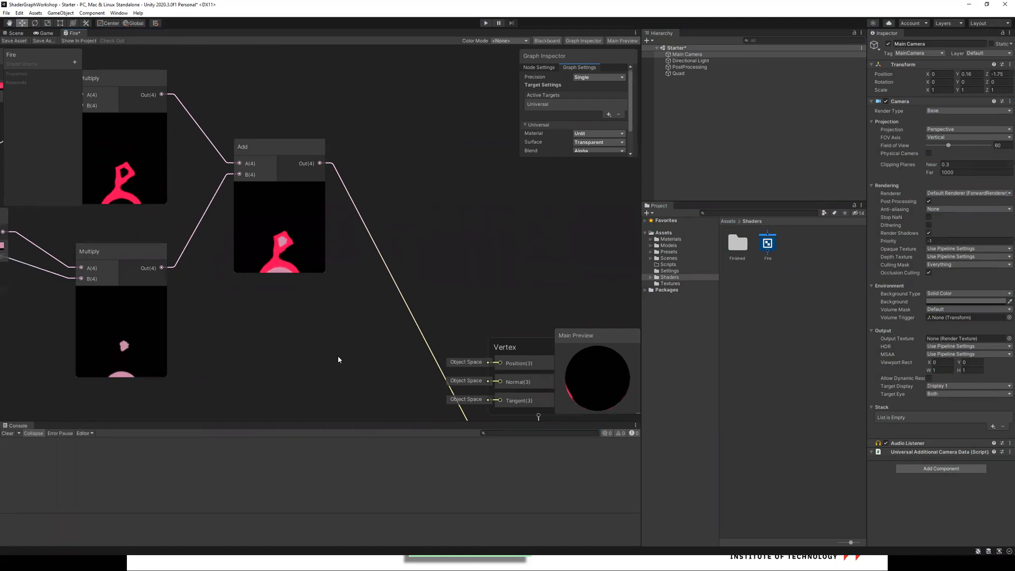
middle_drag(427, 396, 302, 364)
drag(425, 314, 452, 179)
drag(426, 409, 451, 269)
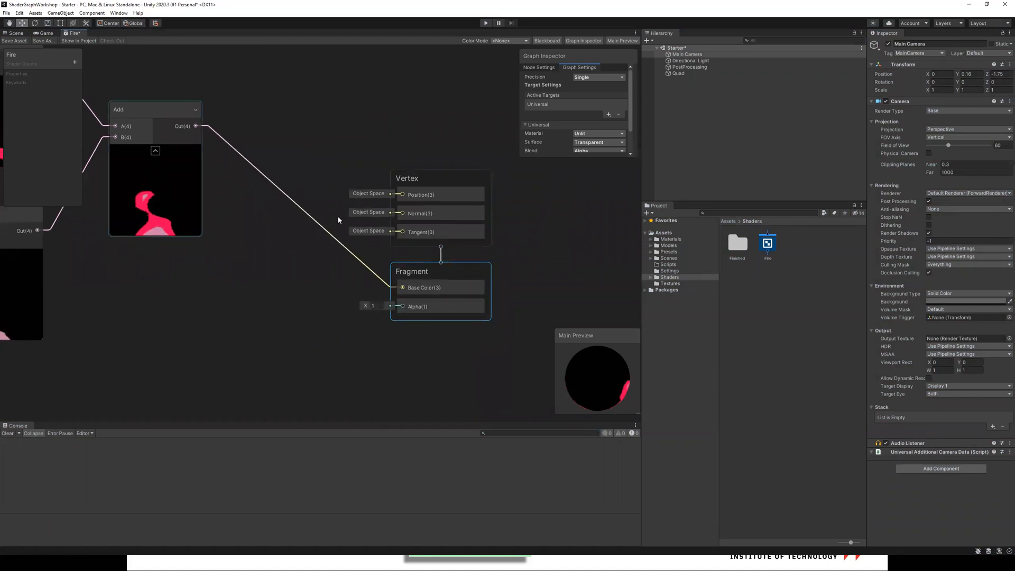
drag(465, 263, 465, 263)
drag(439, 174, 485, 309)
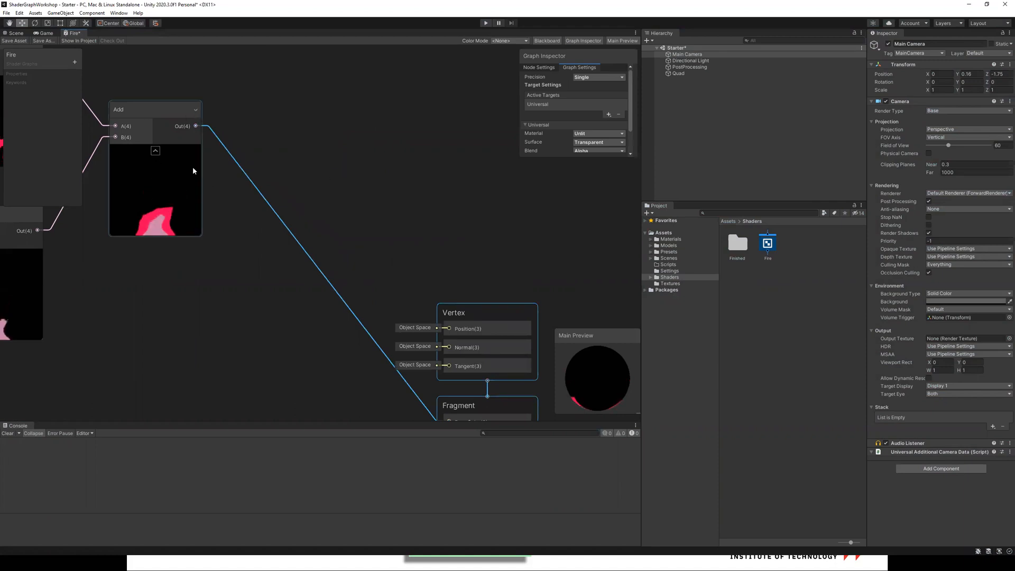
Create a Split node to the right of the color Add node and connect the Add output to its input.
middle_drag(225, 152, 321, 191)
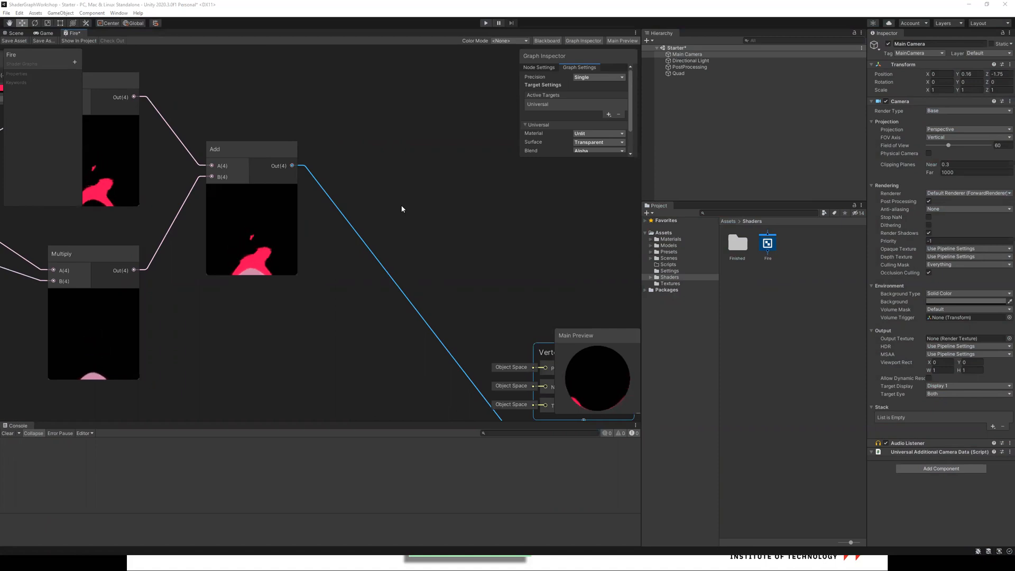
right_click(361, 168)
click(387, 174)
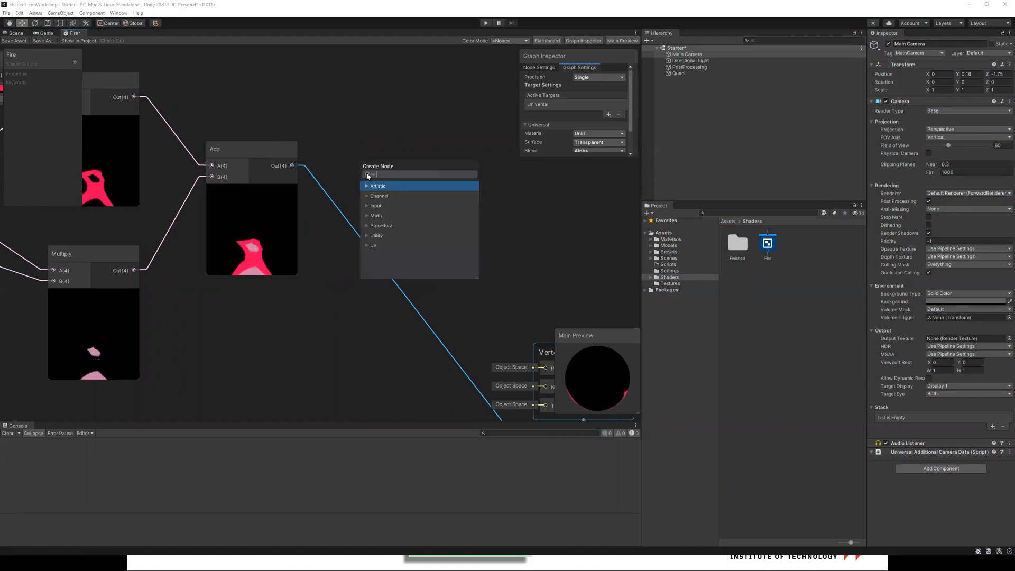
text(split)
key(Return)
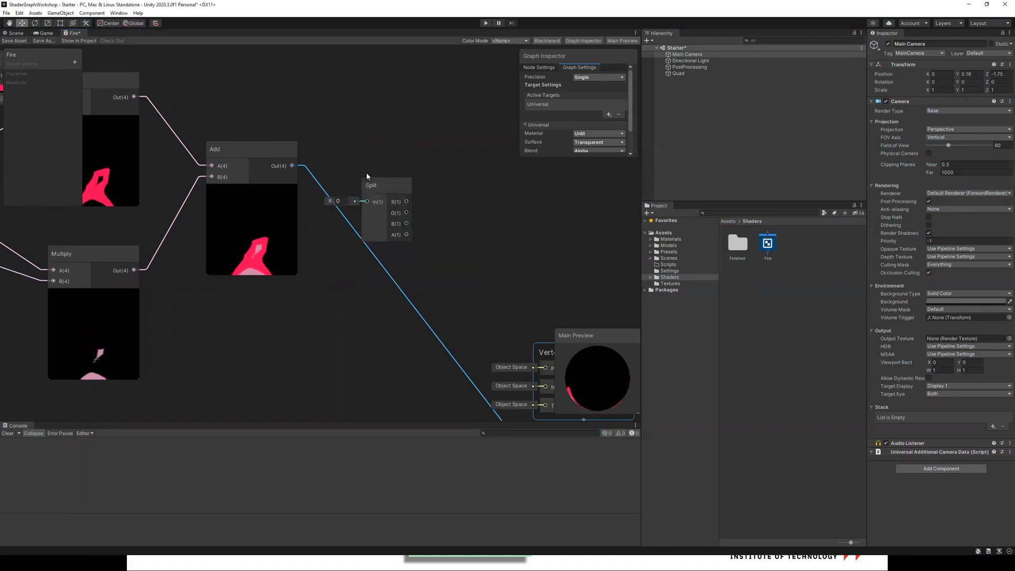
drag(381, 186, 405, 167)
drag(293, 165, 391, 152)
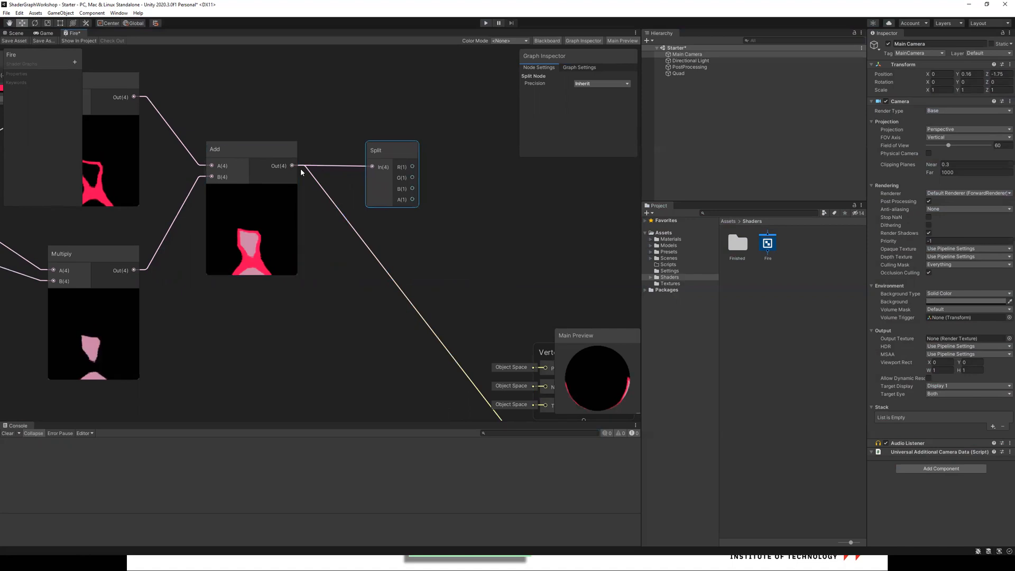
Create an Add node that sums the new Split's R and G channels, and collapse its preview.
middle_drag(428, 243, 334, 252)
right_click(376, 164)
click(383, 168)
text(add)
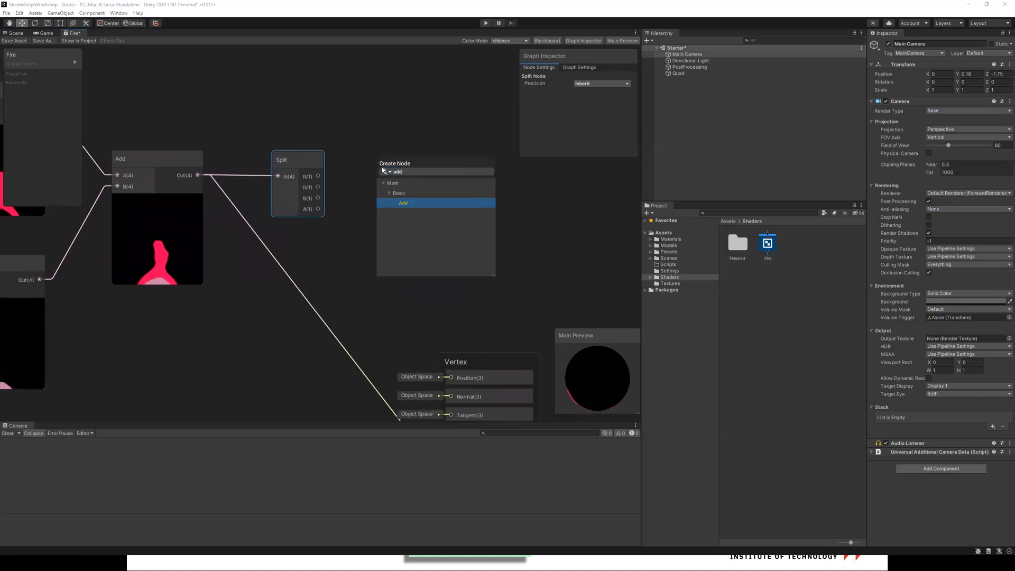
key(Return)
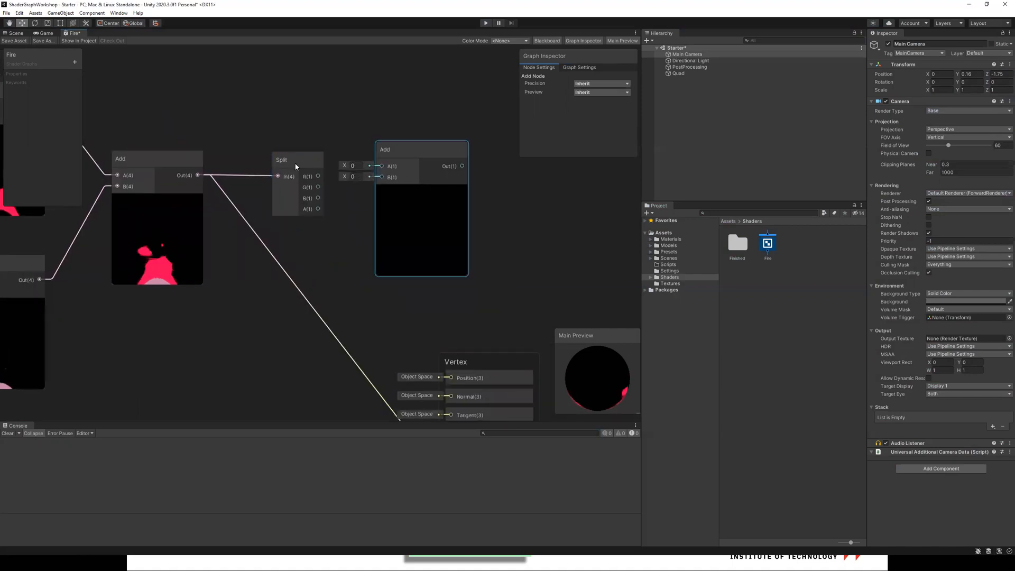
drag(318, 187, 386, 187)
click(405, 185)
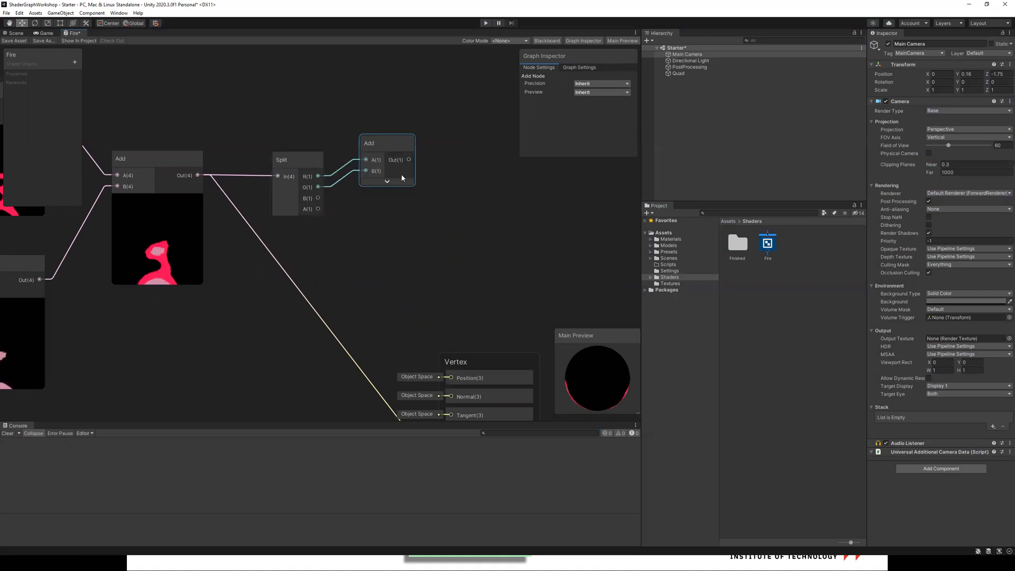
Create another Add node, with the R and G sum as its A input and Split's B channel as its B input.
right_click(447, 176)
click(453, 179)
text(add)
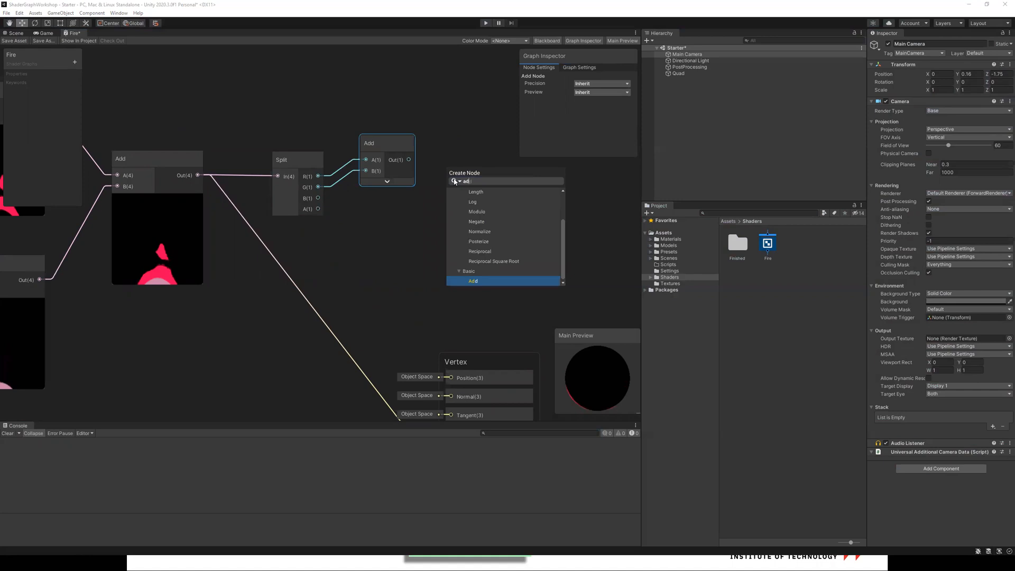
key(Return)
drag(318, 198, 453, 219)
drag(414, 161, 474, 166)
Shift the Vertex and Fragment blocks farther right to make room for the channel-summing Add nodes.
middle_drag(305, 223, 209, 123)
drag(407, 255, 591, 236)
middle_drag(358, 216, 318, 328)
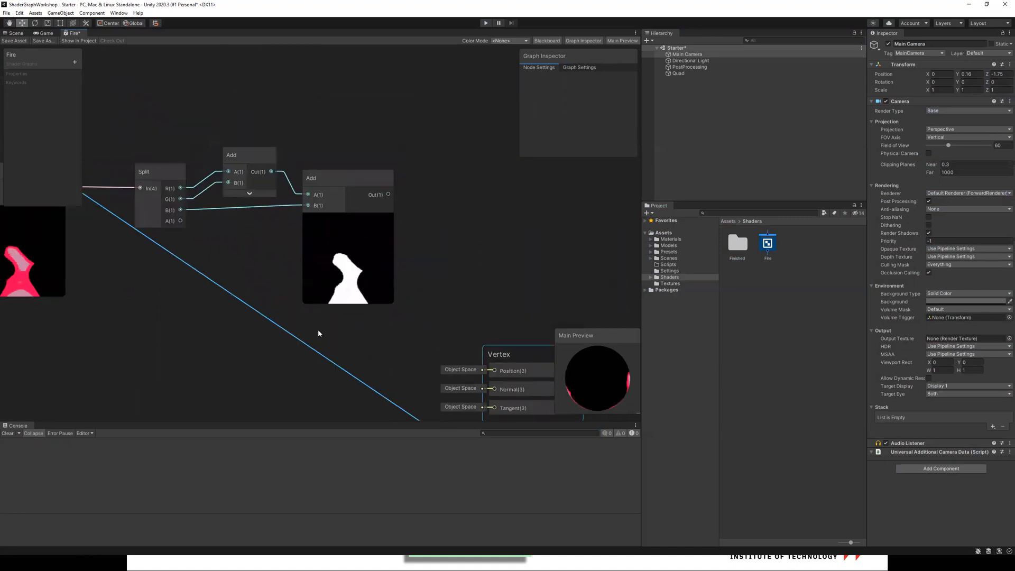
middle_drag(220, 222, 287, 241)
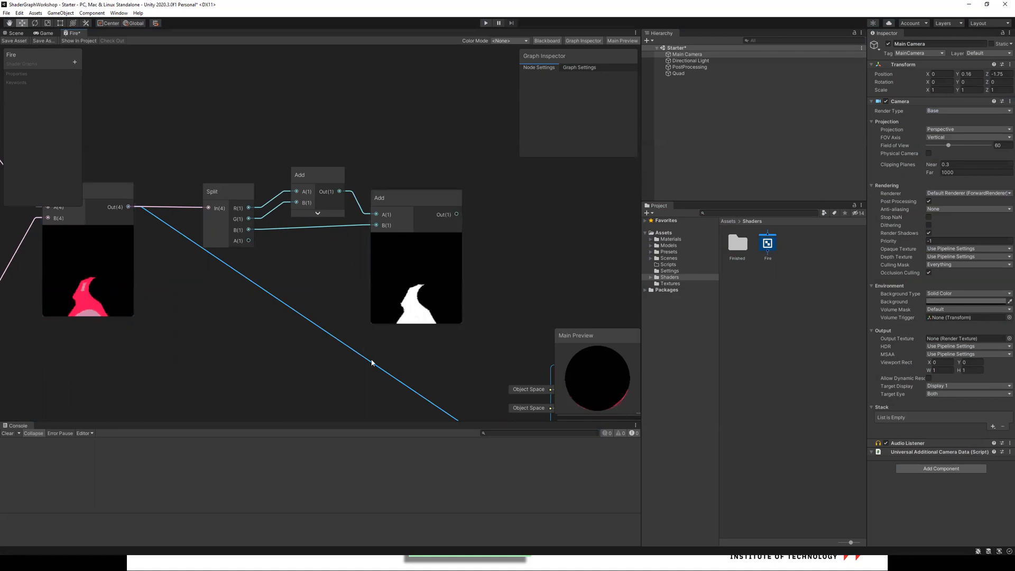
Connect the output of the Add node that sums the R, G and B channels to the Fragment block's Alpha input.
middle_drag(395, 309, 337, 237)
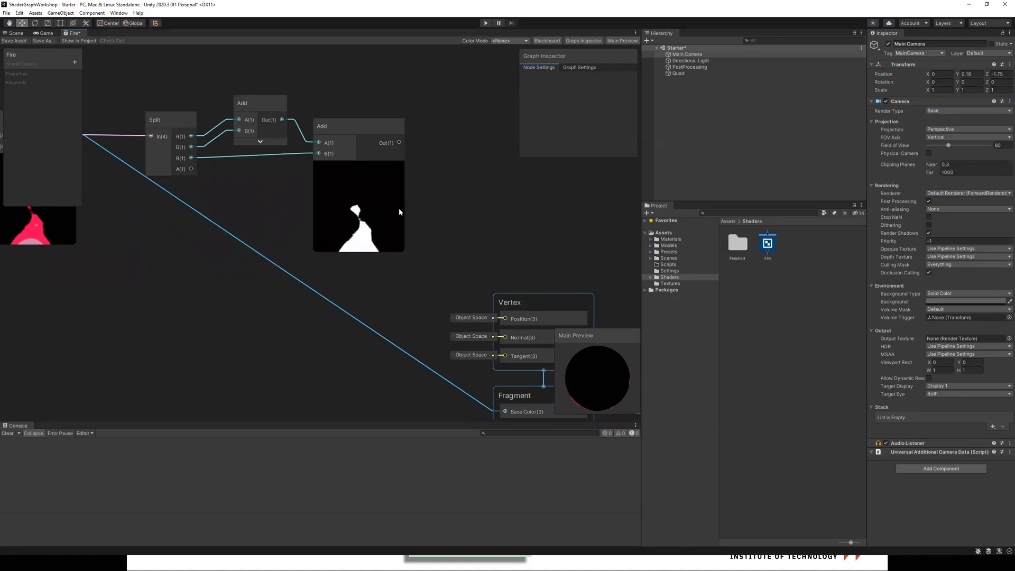
middle_drag(350, 292, 300, 237)
drag(348, 87, 454, 360)
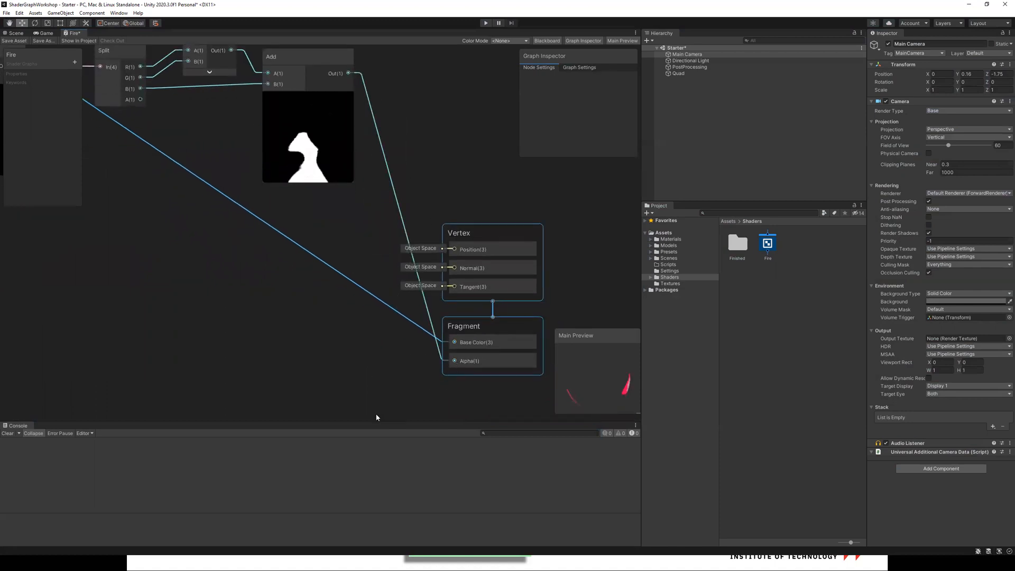
Show the graph-wide settings to check the Surface type, and review the nodes feeding Base Color and Alpha.
middle_drag(420, 187, 580, 299)
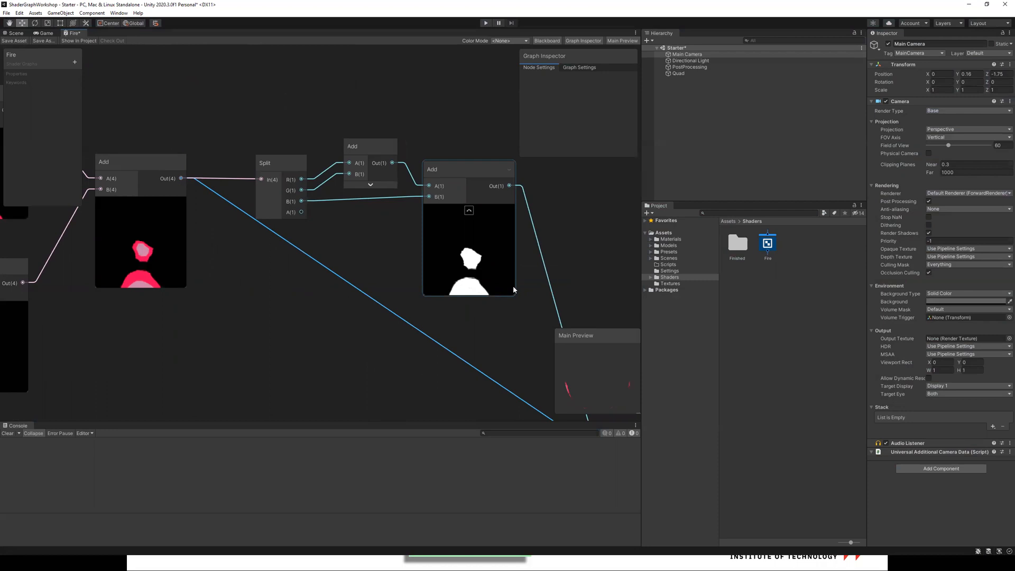
middle_drag(594, 282, 372, 235)
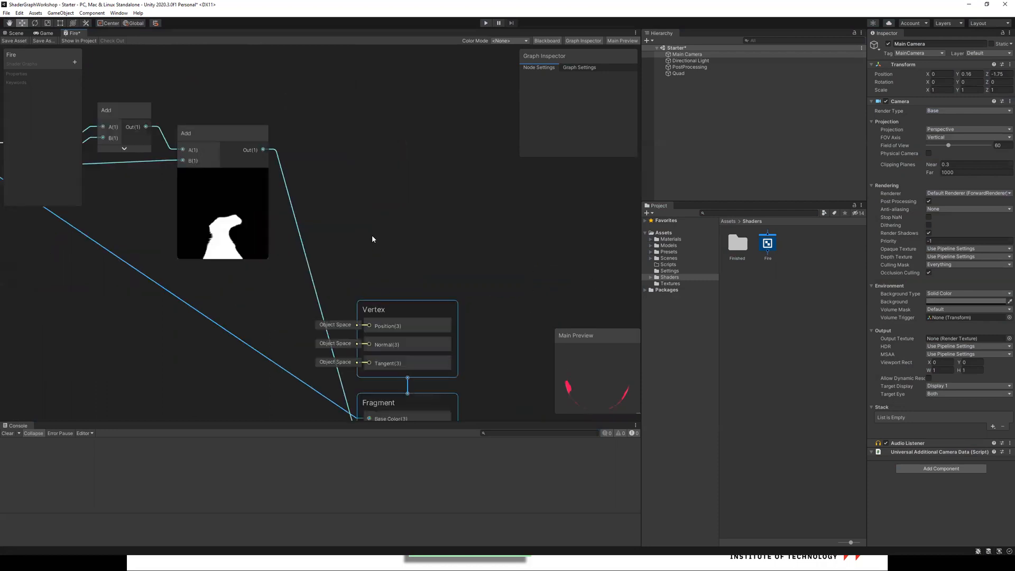
click(580, 68)
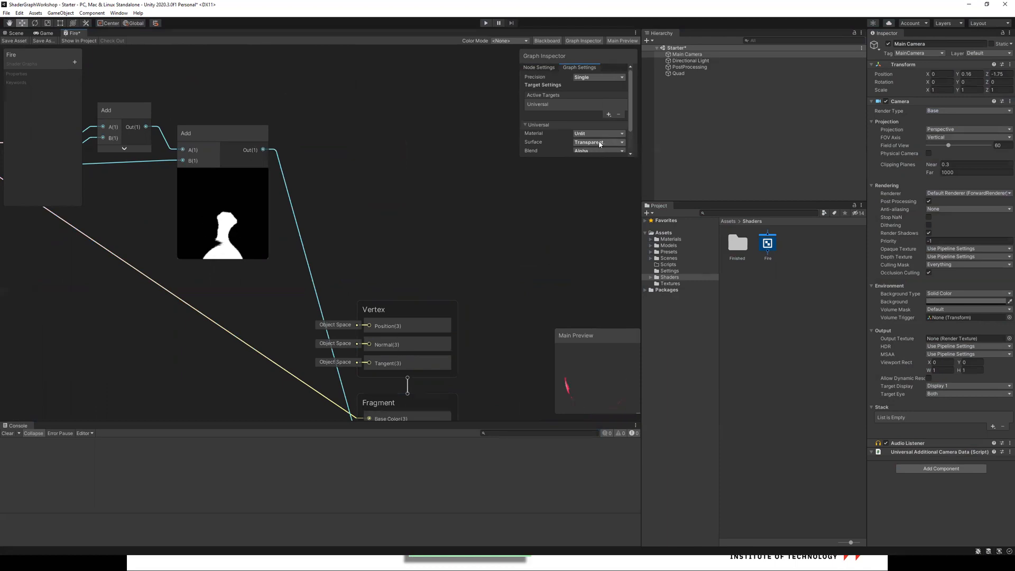
middle_drag(411, 298, 606, 292)
middle_drag(392, 288, 497, 343)
scroll(307, 304, down, 1)
middle_drag(307, 305, 283, 295)
scroll(407, 305, down, 3)
scroll(347, 287, up, 5)
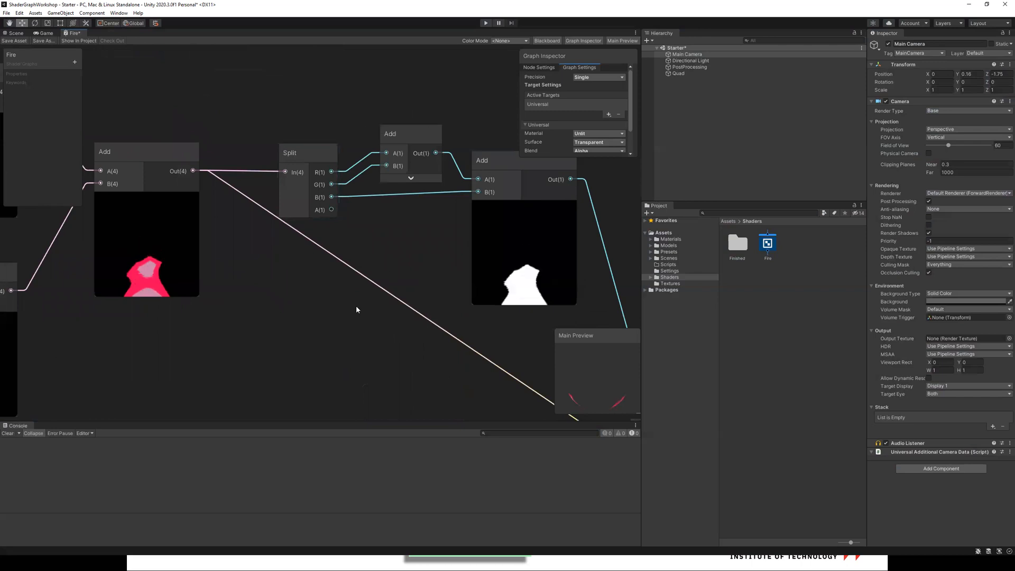
middle_drag(357, 307, 140, 272)
middle_drag(298, 374, 216, 242)
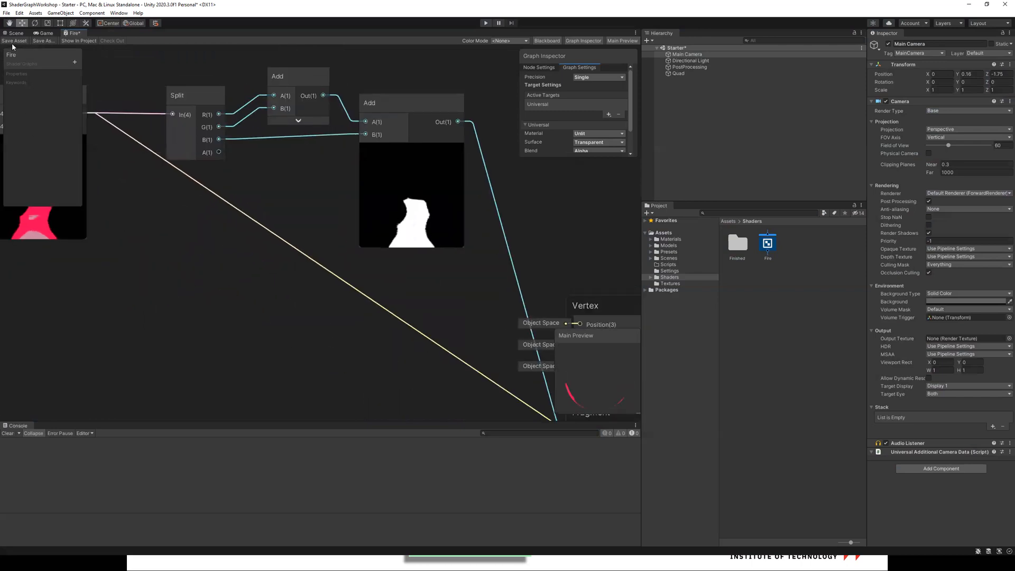
Save the Fire shader graph and preview the animated flame full size in the Game view, ending play mode after the check.
key(ctrl+s)
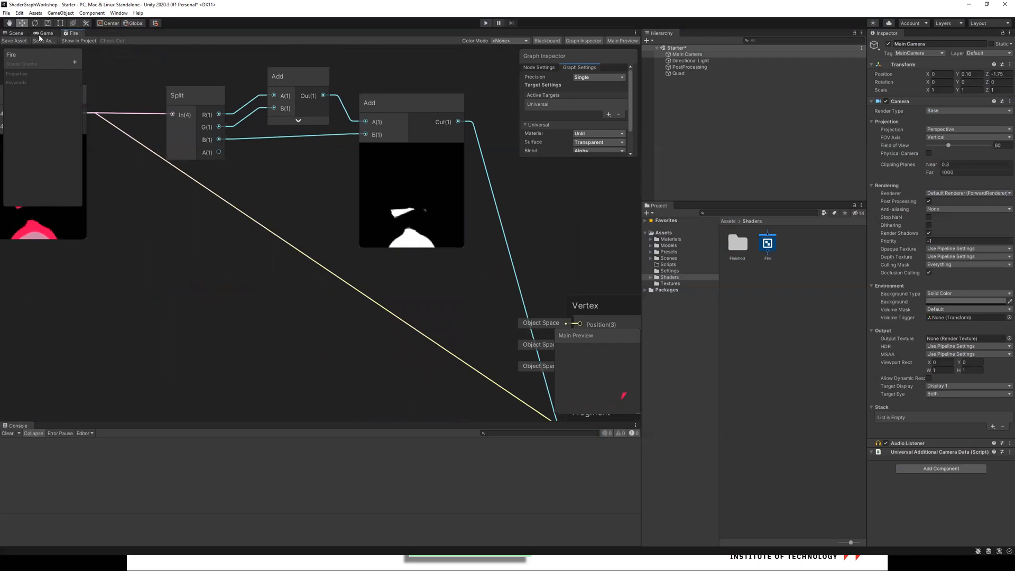
click(43, 33)
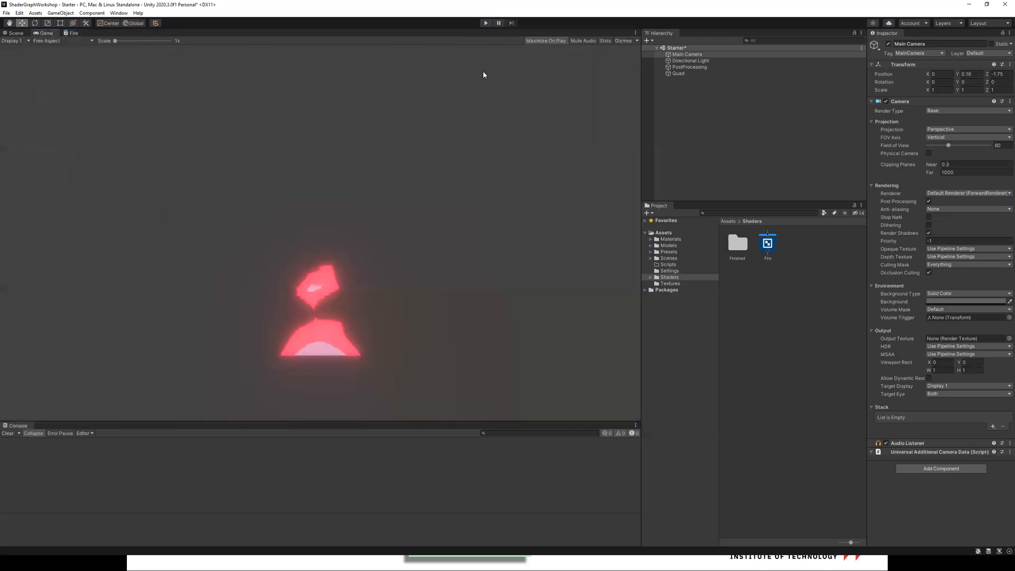
key(ctrl+p)
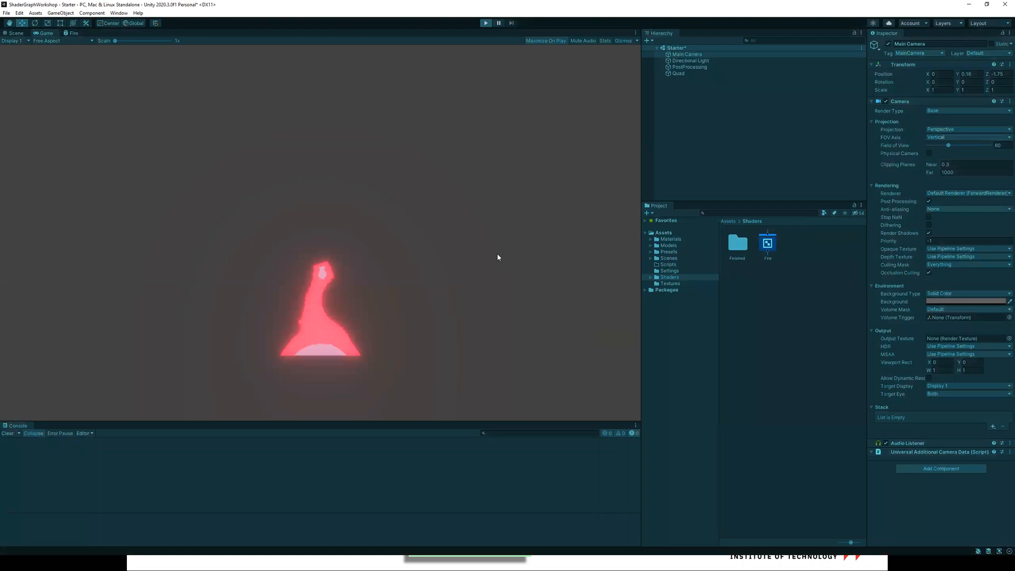
key(shift+space)
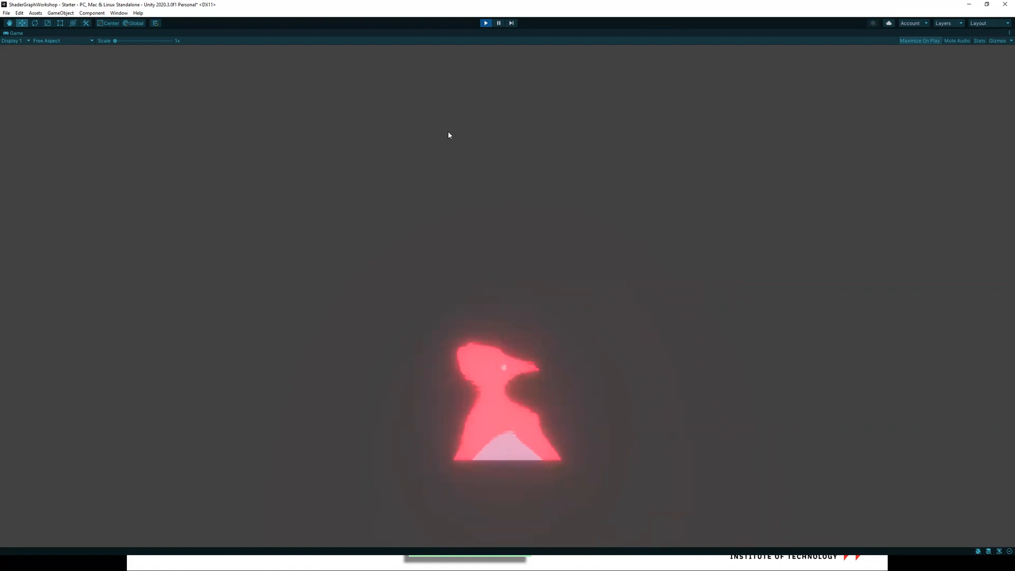
key(ctrl+p)
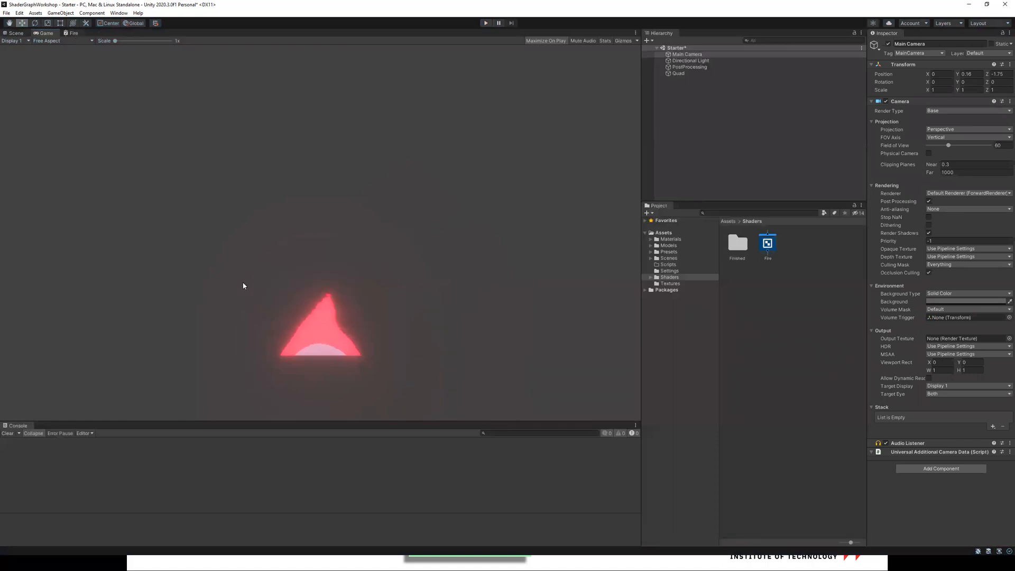
Review the whole Fire graph from the scrolling noise through the UV distortion, coloring and mask nodes to the Fragment outputs.
middle_drag(160, 323, 386, 303)
scroll(386, 304, up, 7)
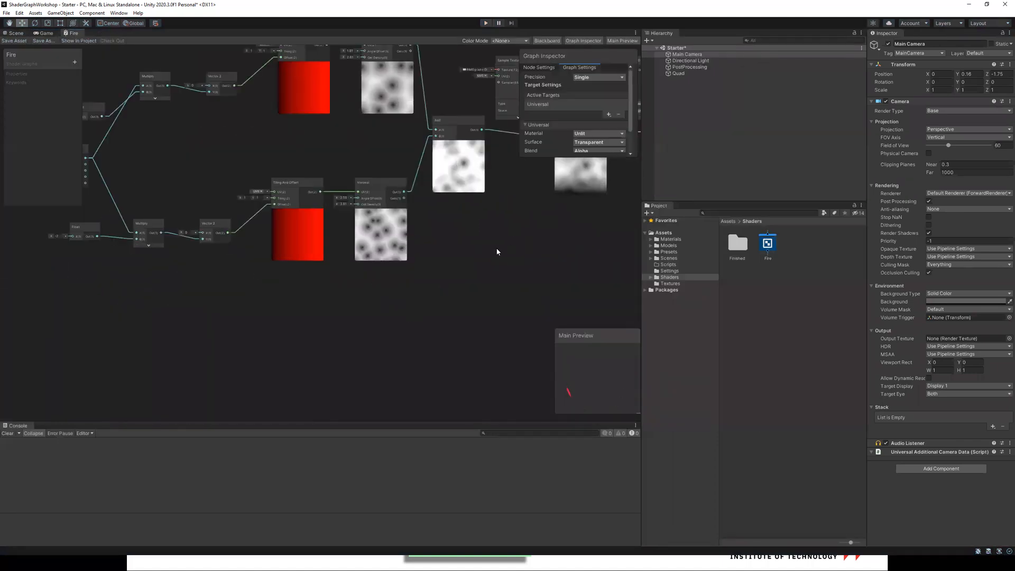
middle_drag(513, 235, 243, 334)
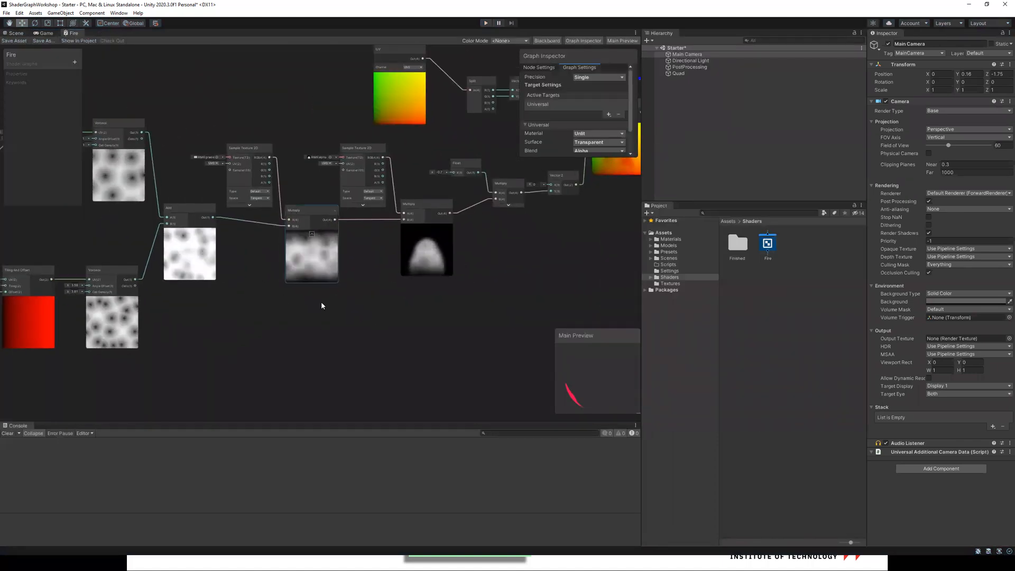
middle_drag(491, 296, 350, 332)
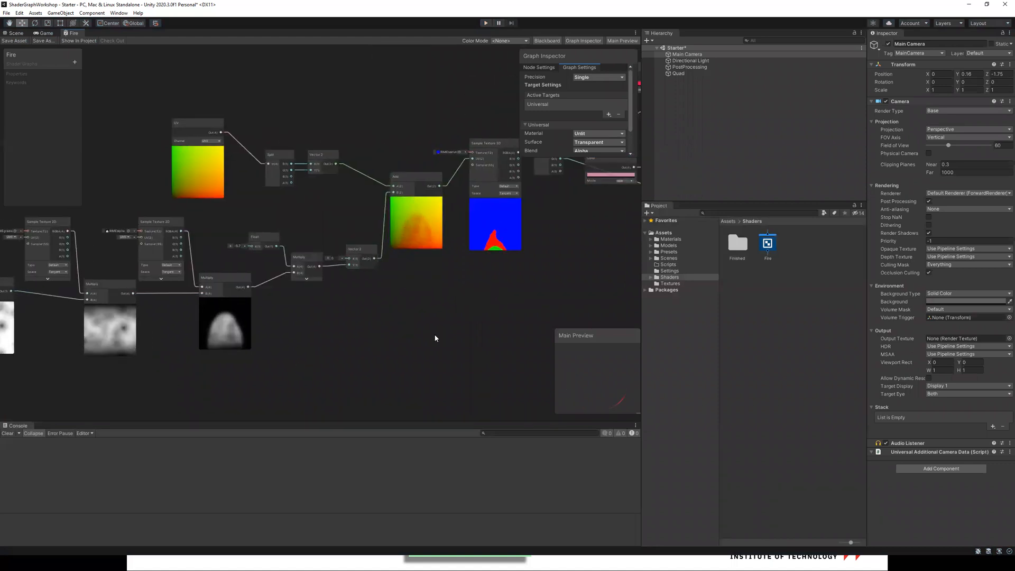
middle_drag(435, 336, 256, 352)
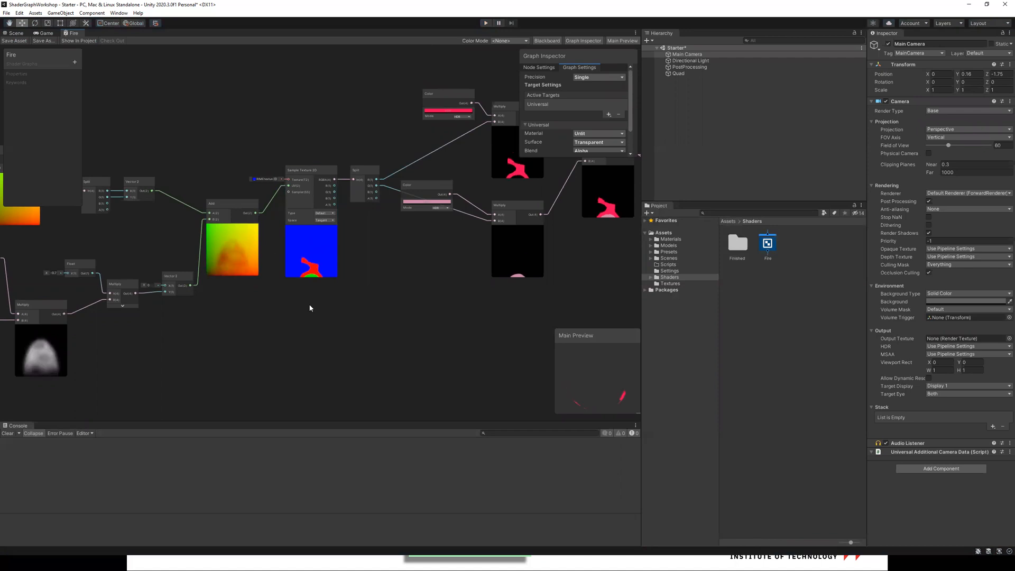
middle_drag(398, 302, 218, 352)
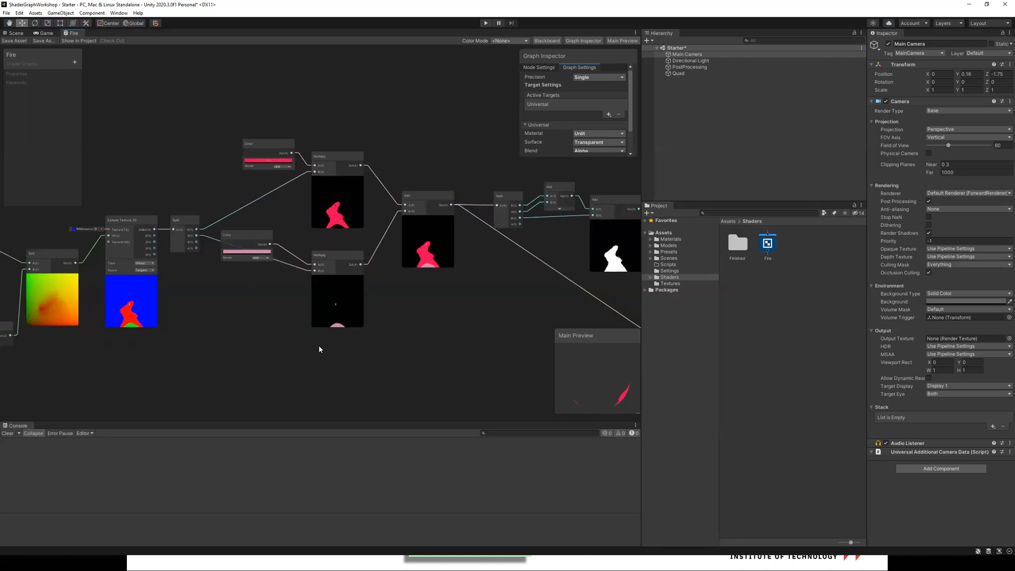
middle_drag(430, 342, 255, 303)
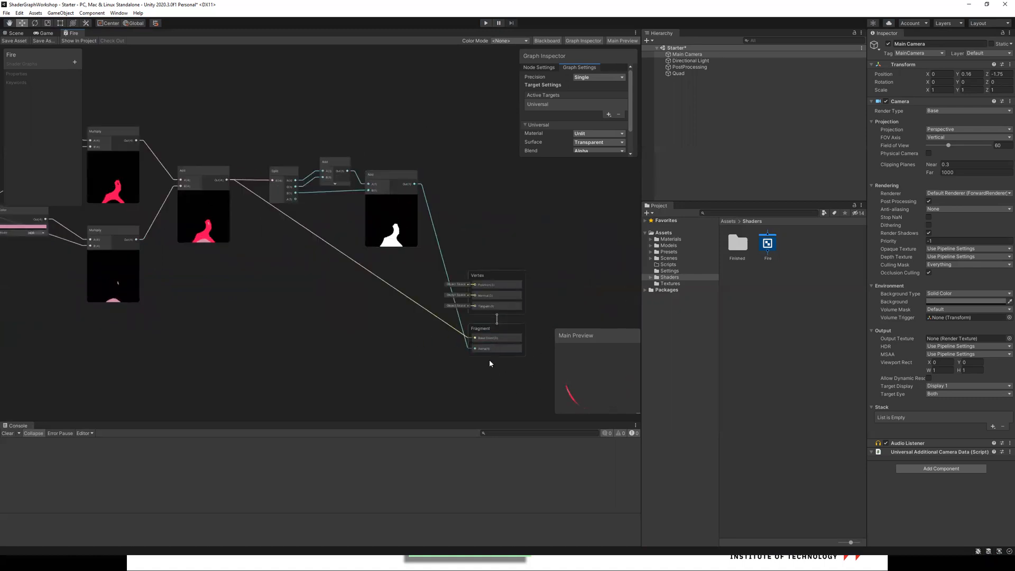
middle_drag(222, 317, 313, 310)
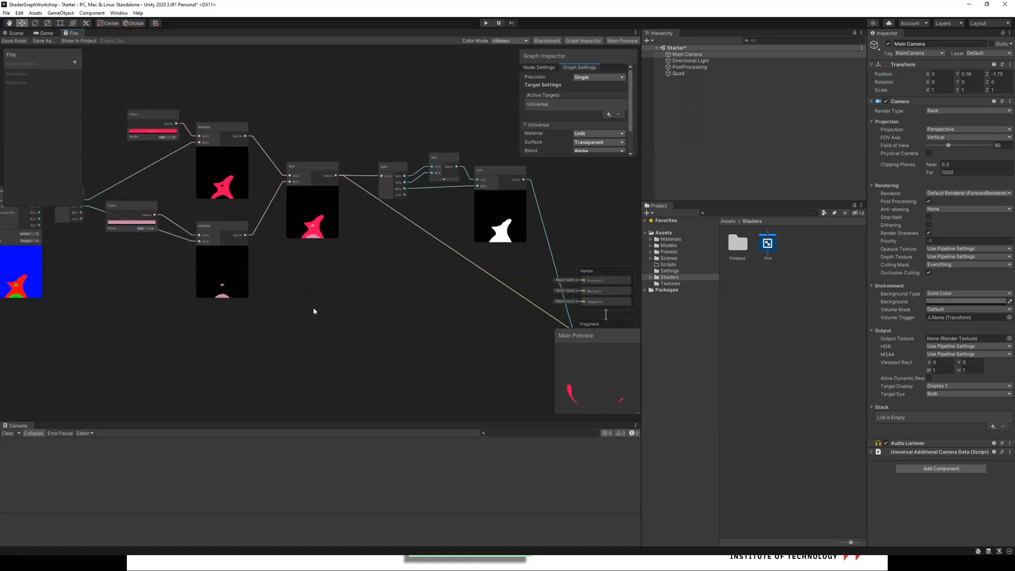
Play the scene once more in the Game view to watch the finished flame, and stop playback.
click(44, 33)
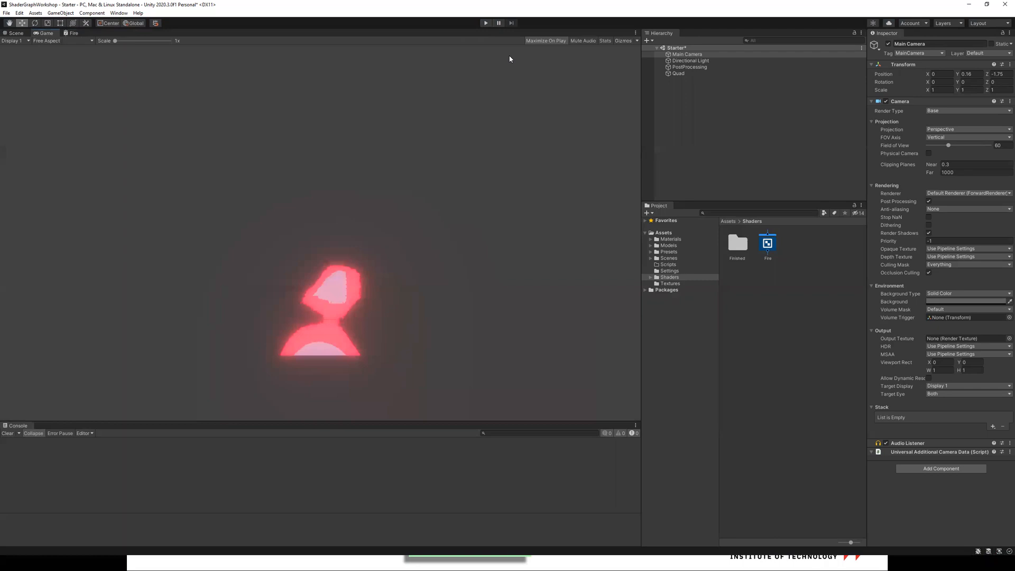
key(ctrl+p)
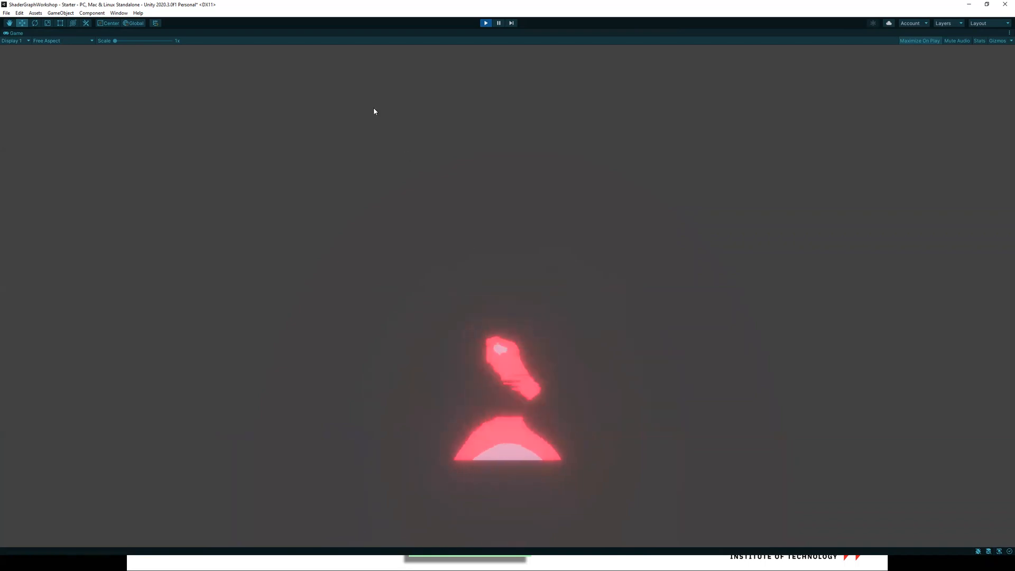
key(ctrl+p)
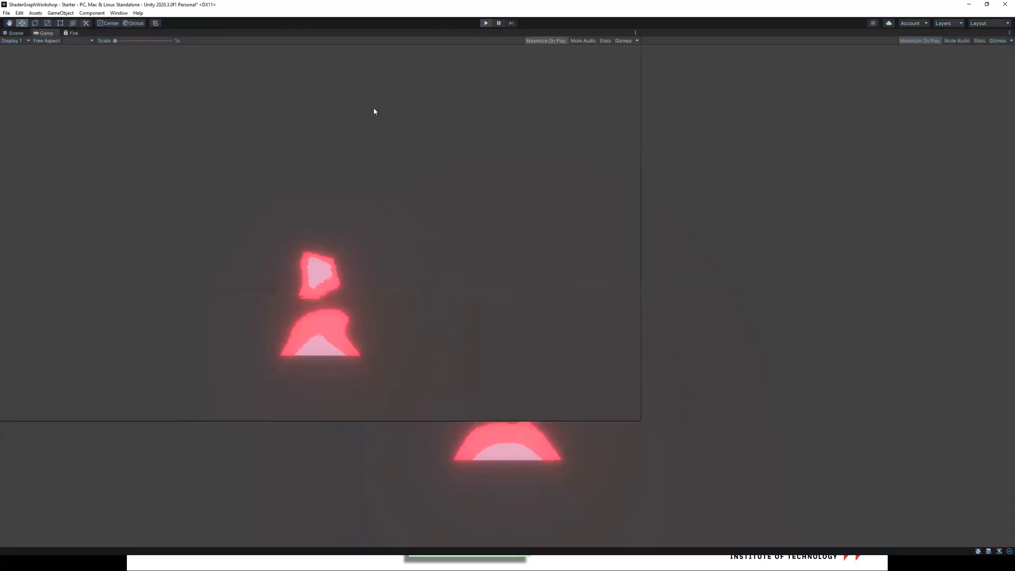
key(alt+Tab)
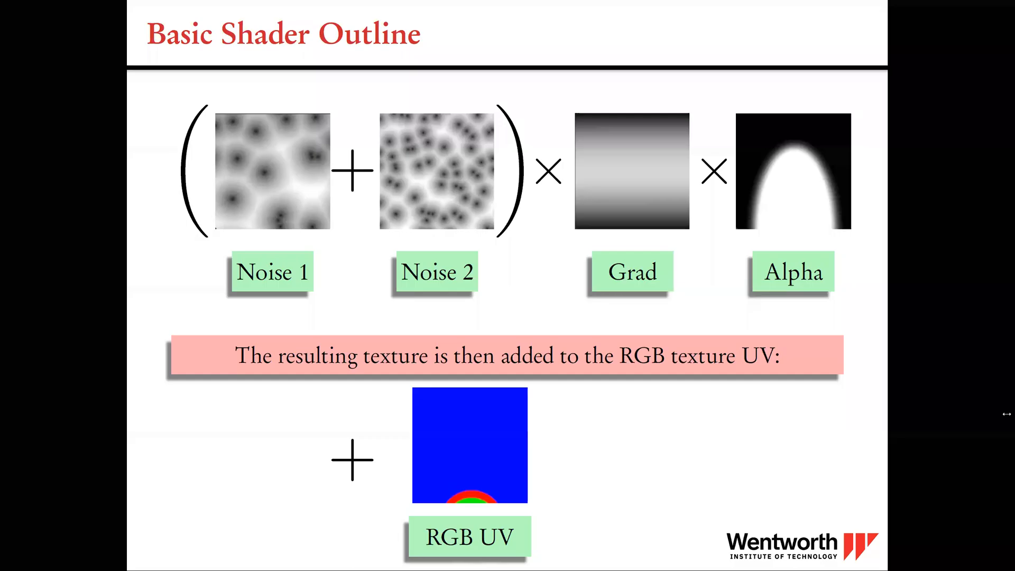
key(Right)
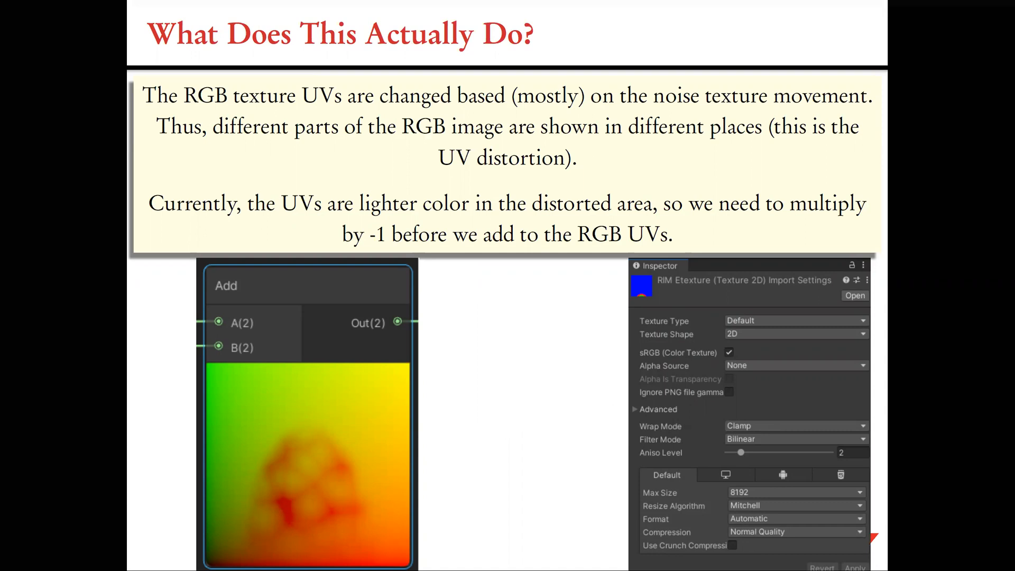
key(Right)
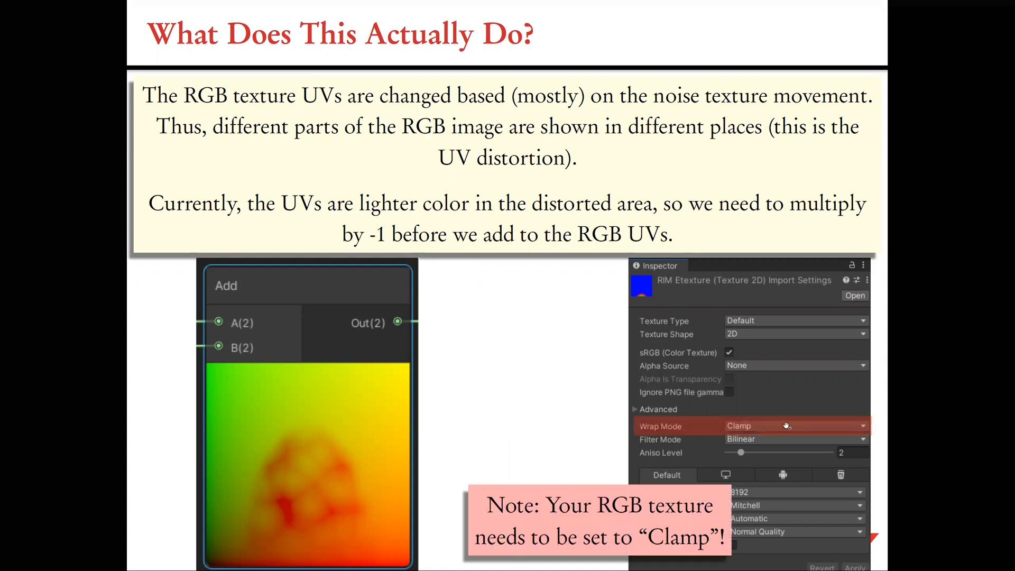